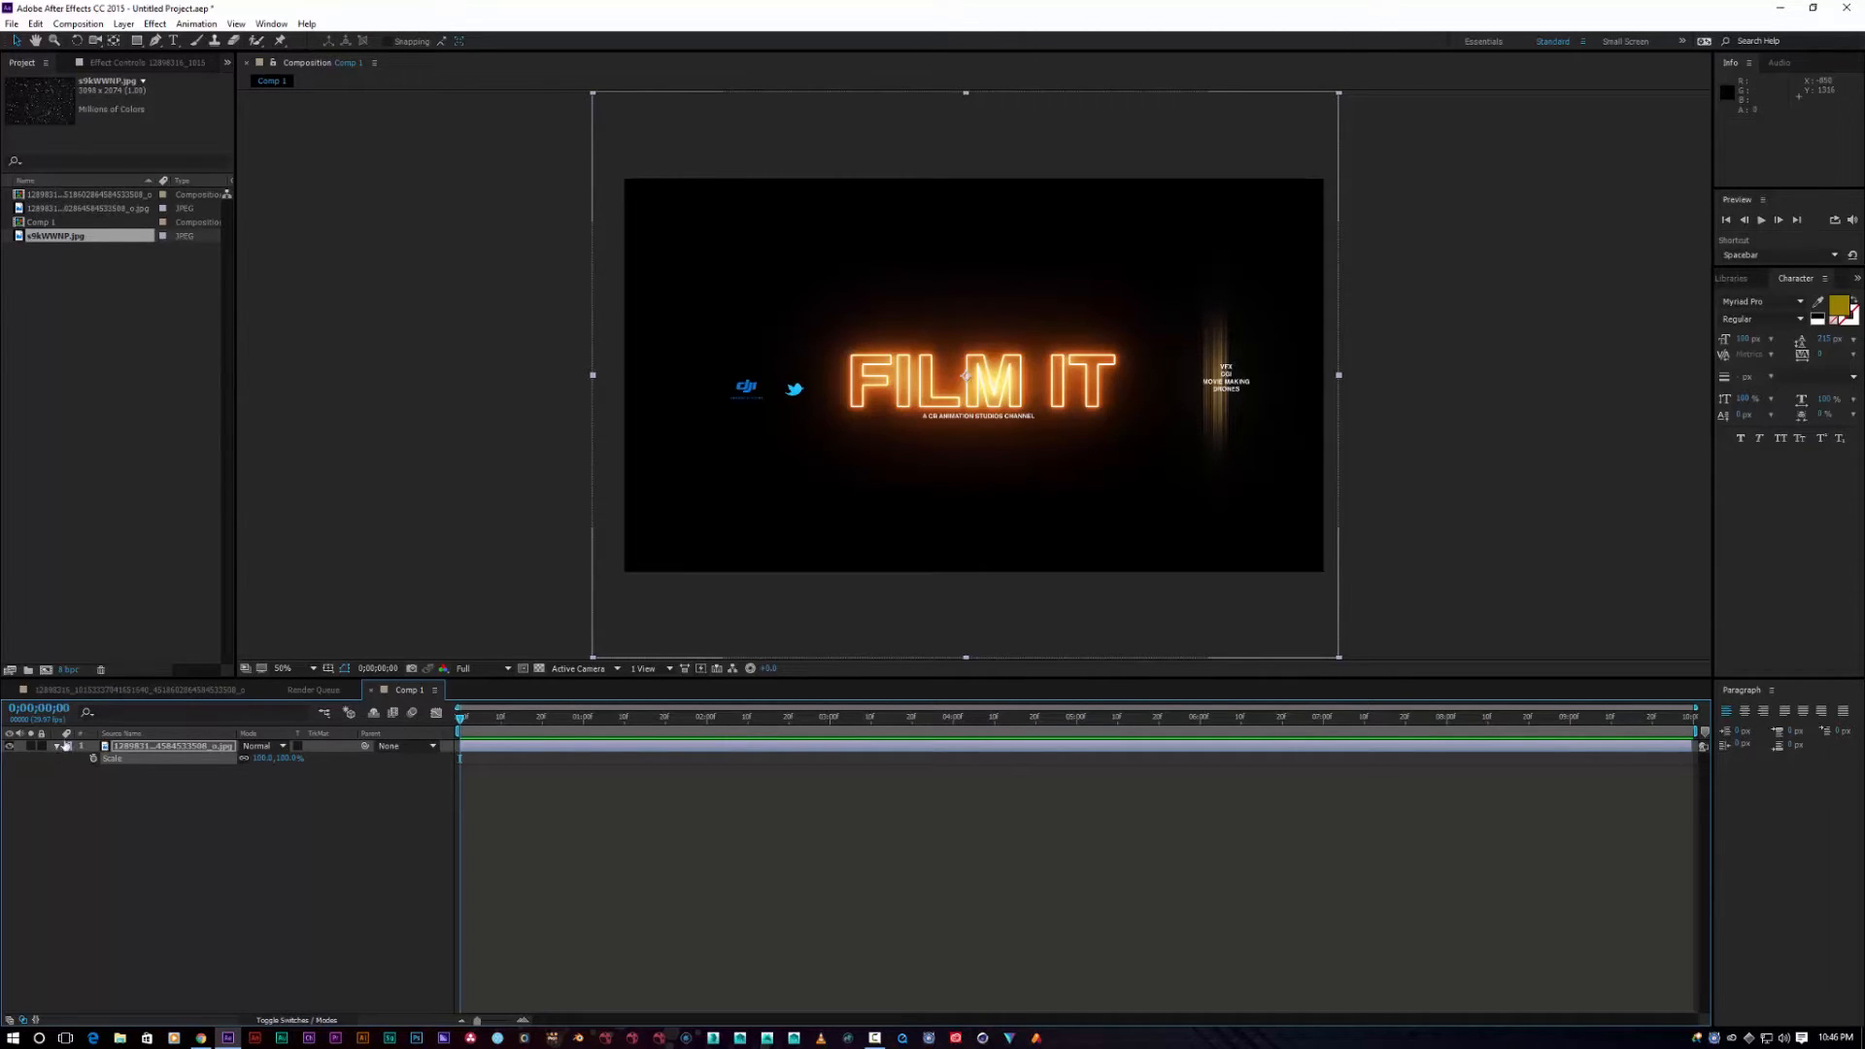
# Step: Collapse and re-expand the FILM IT layer so its Scale property (100%) shows
pyautogui.click(56, 746)
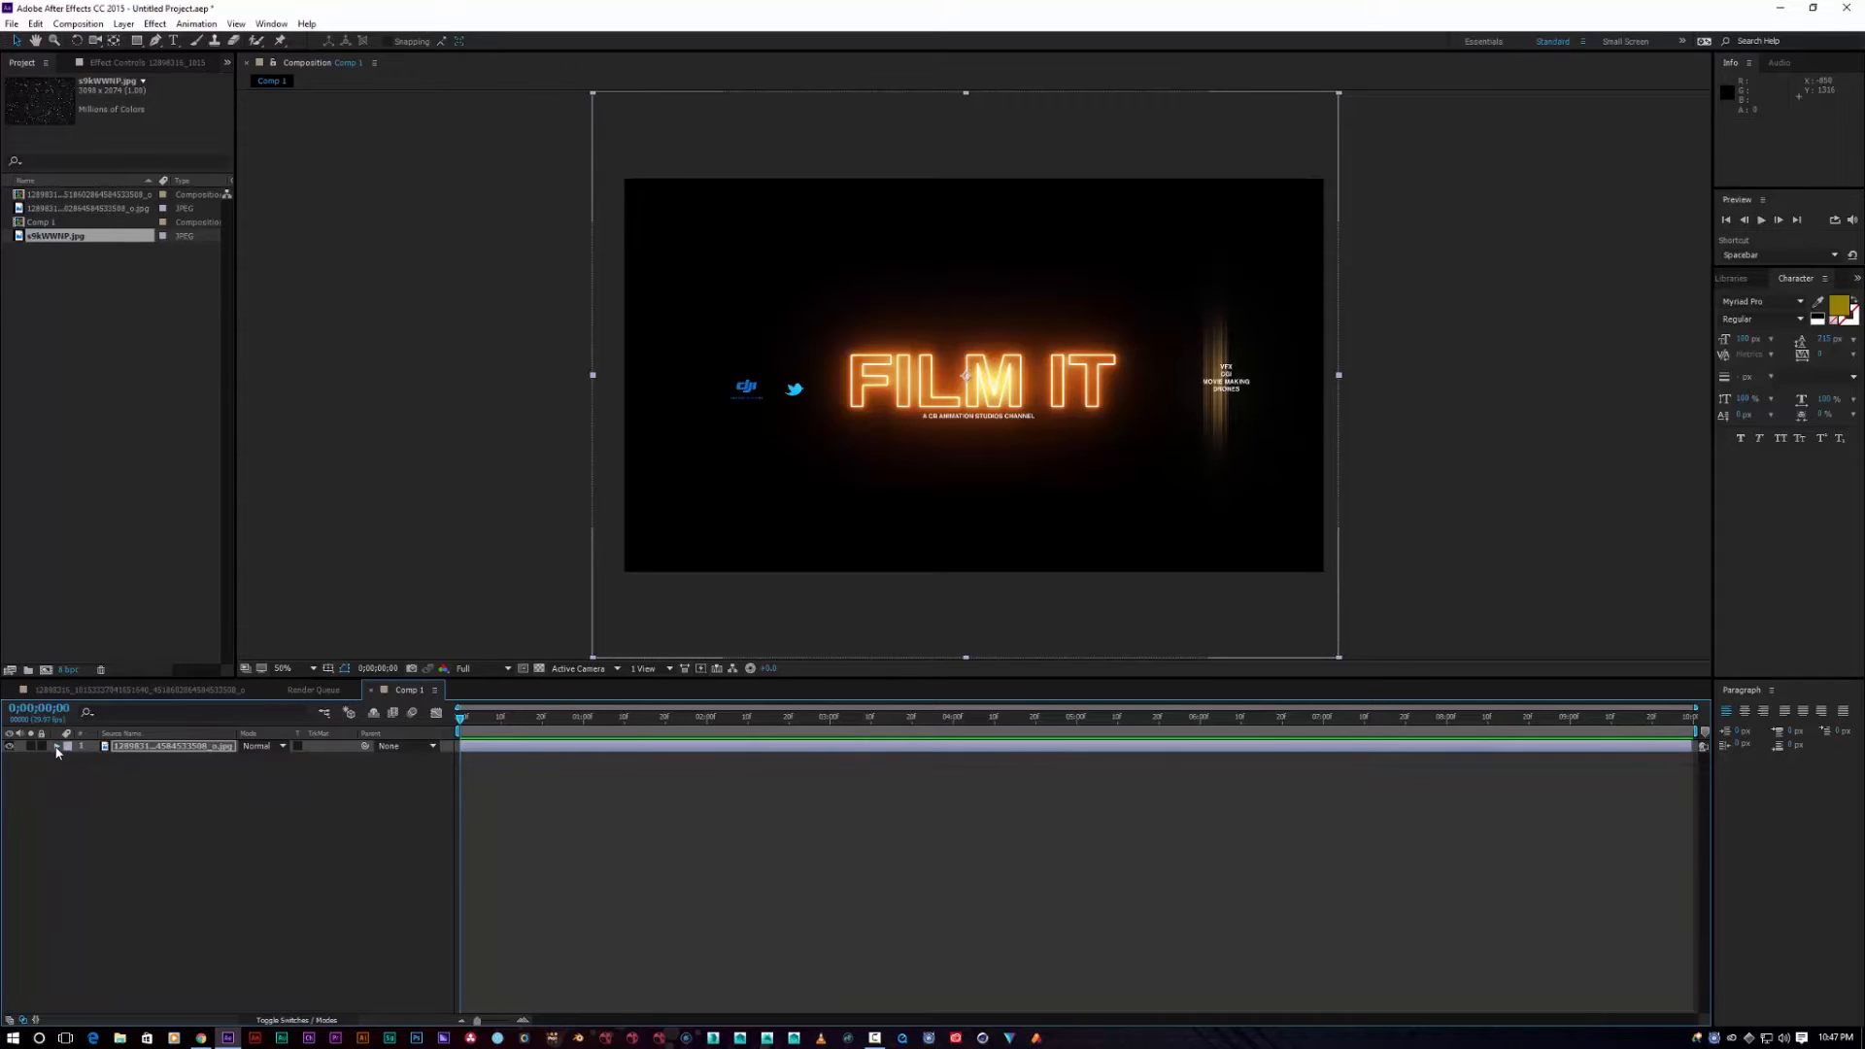
pyautogui.click(56, 746)
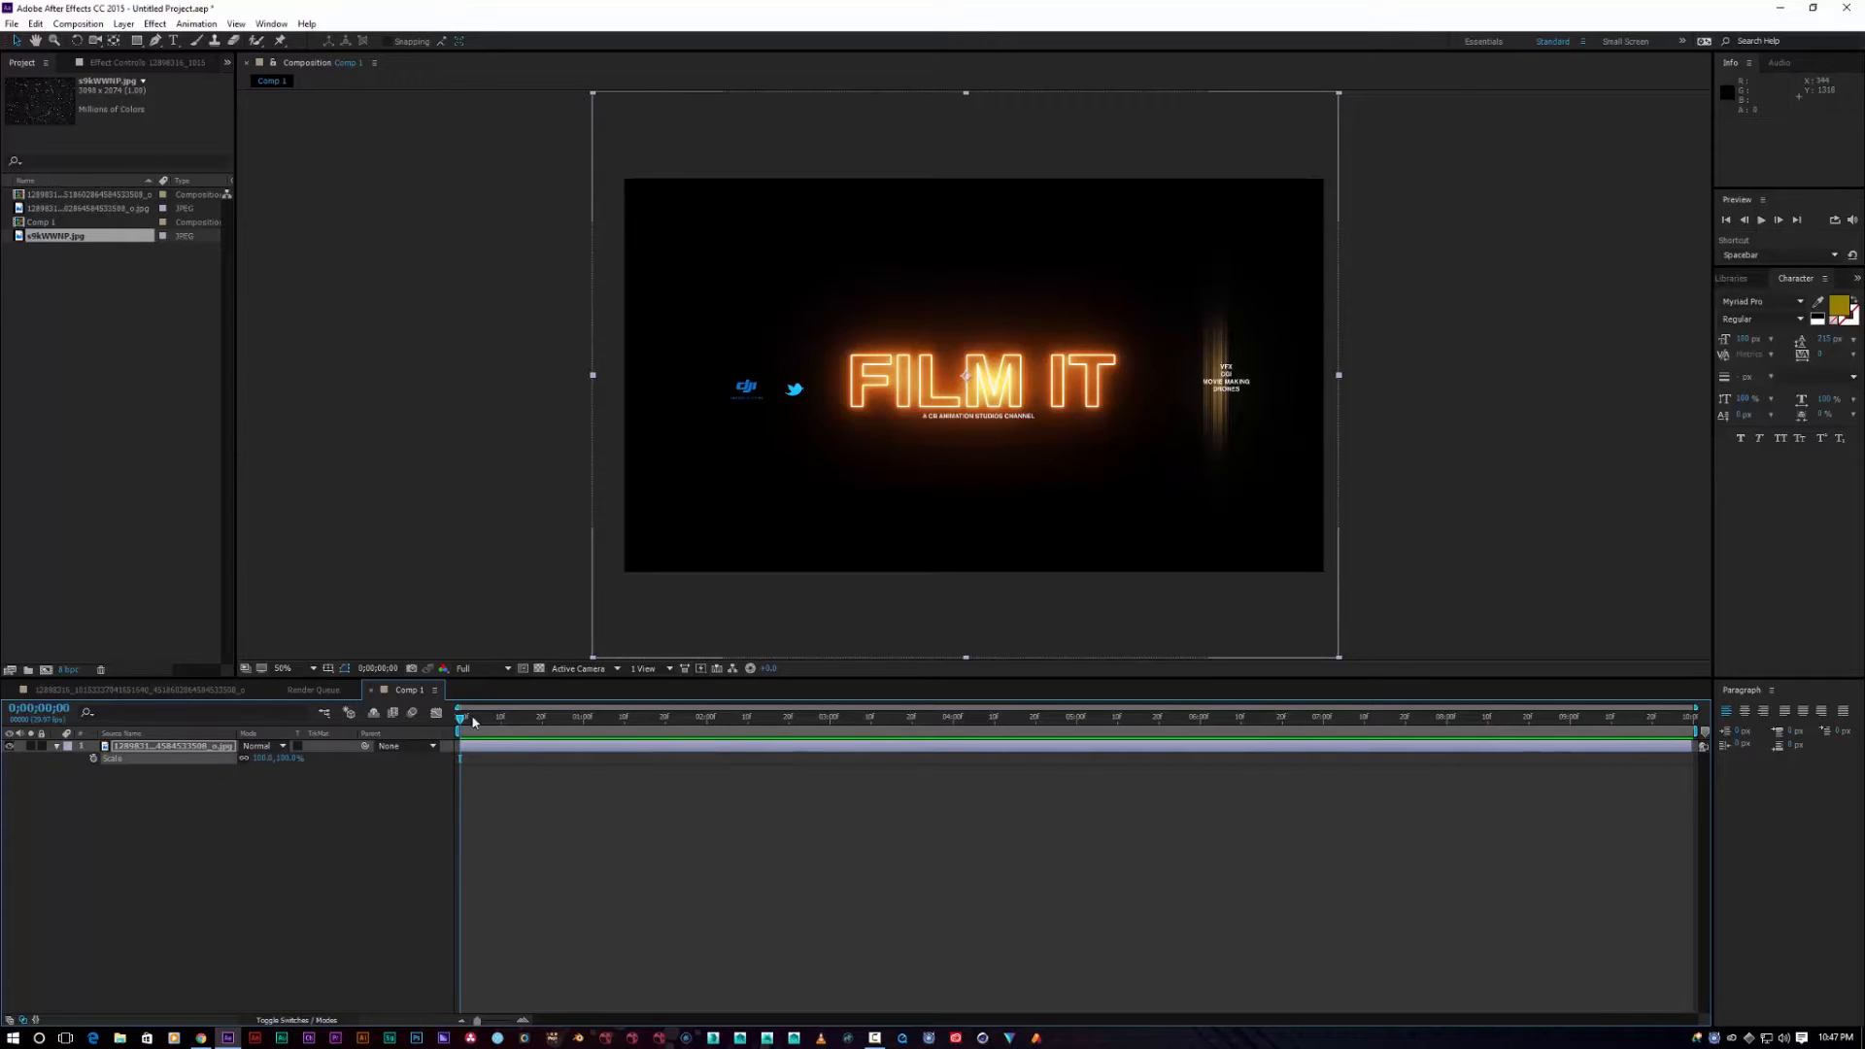
# Step: Keyframe the logo's Scale from 30% at the start to about 6382% near 9;23
pyautogui.click(284, 758)
pyautogui.write('30')
pyautogui.press('Return')
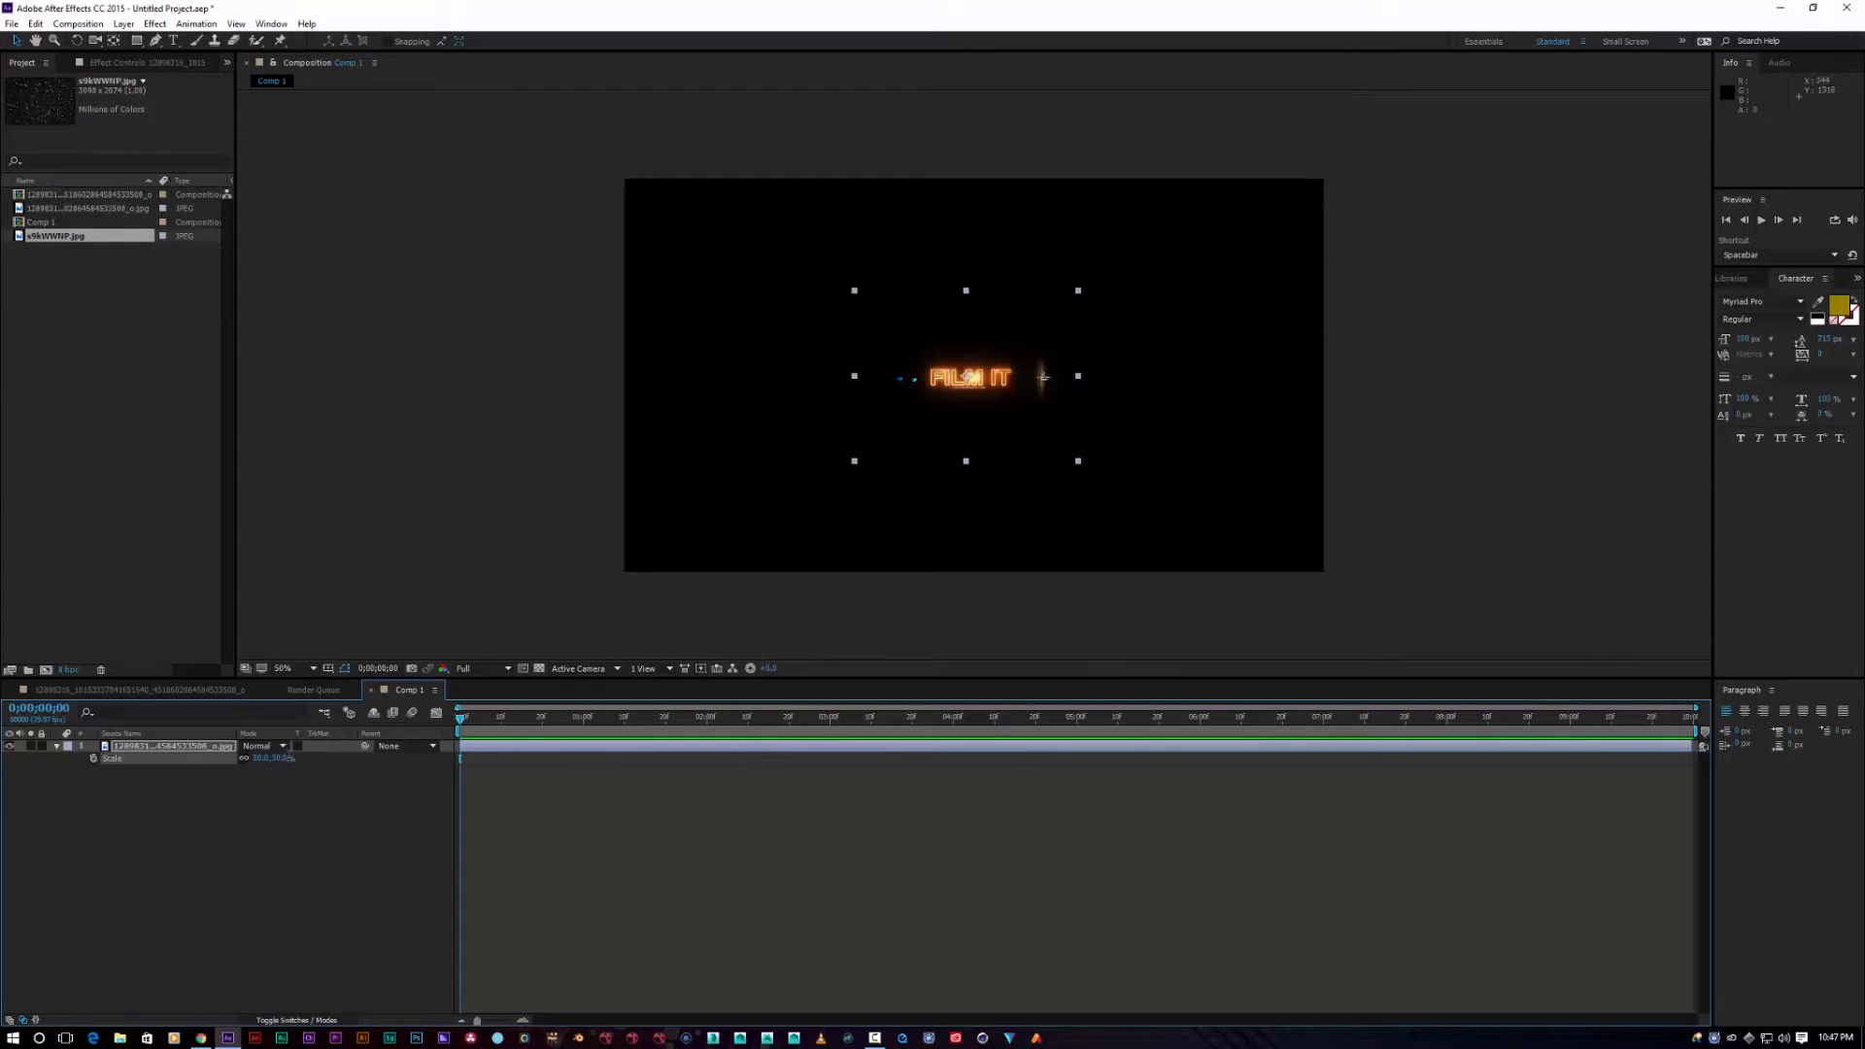
pyautogui.click(94, 758)
pyautogui.moveTo(463, 719); pyautogui.dragTo(1709, 719)
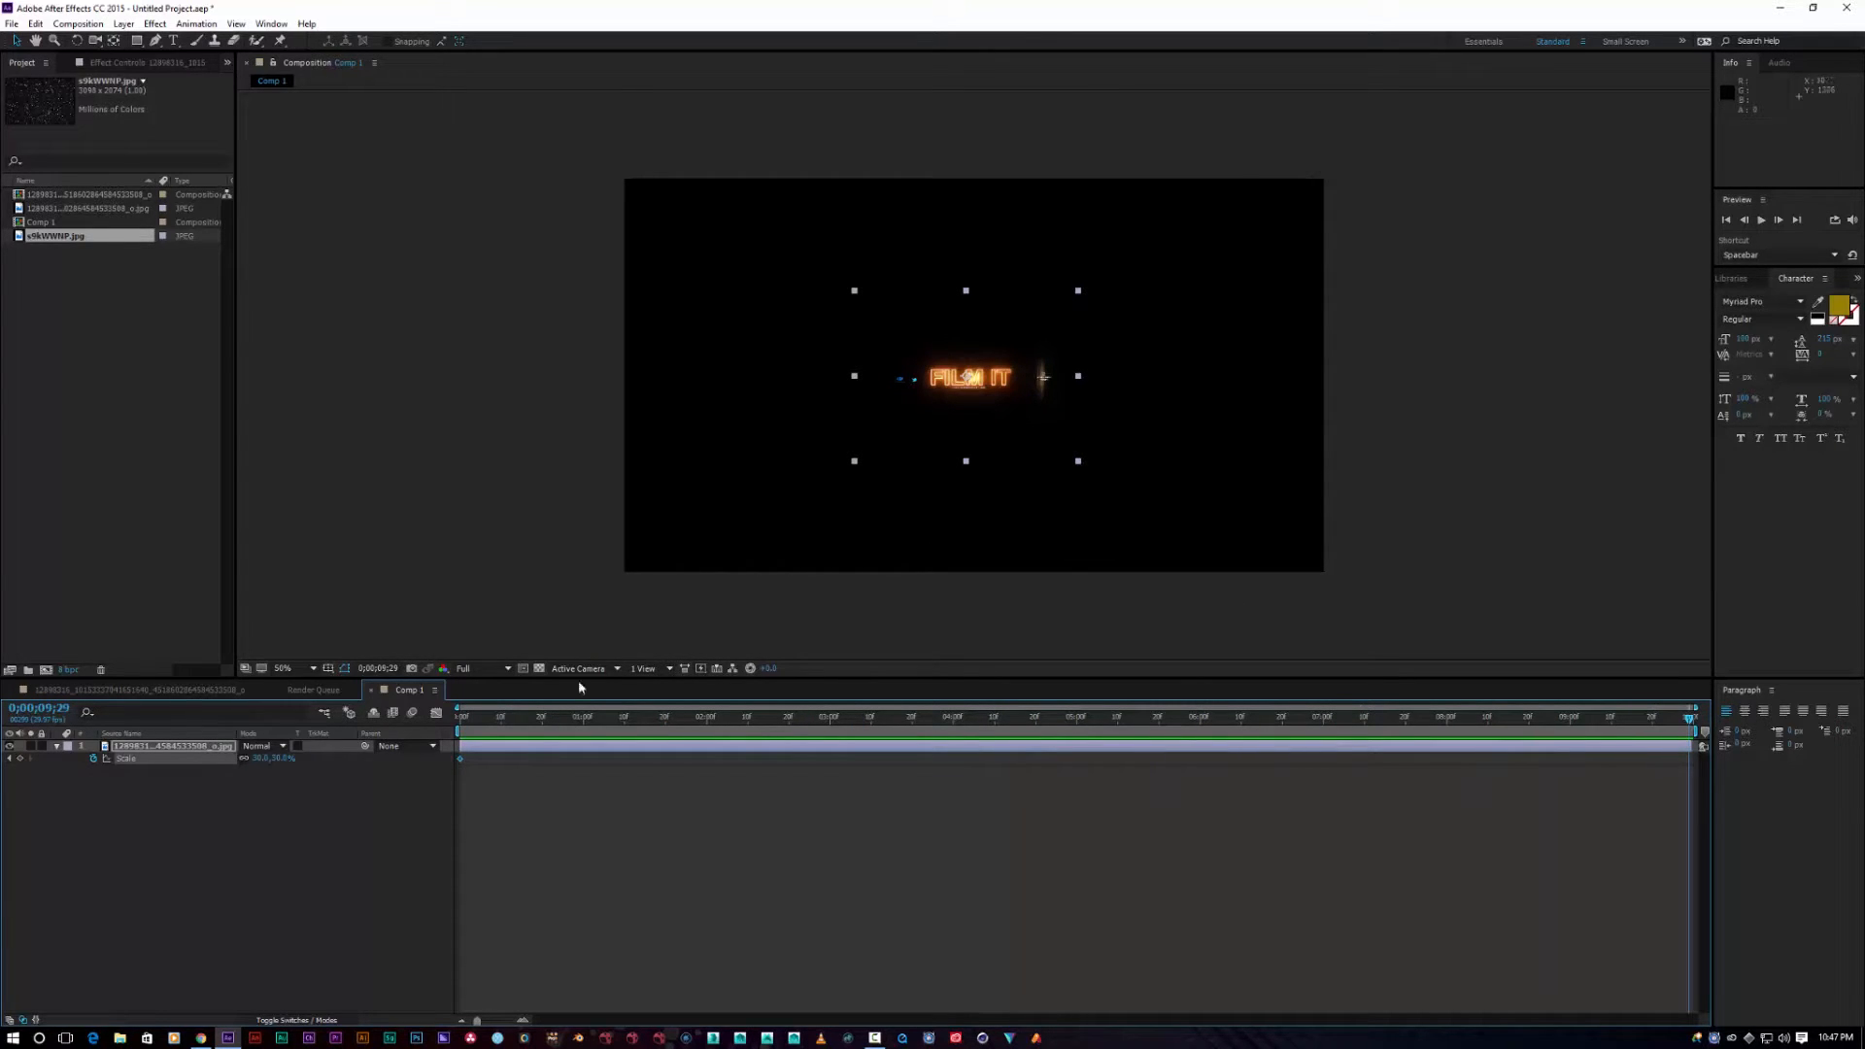
pyautogui.moveTo(279, 764); pyautogui.dragTo(1316, 751)
pyautogui.moveTo(287, 764); pyautogui.dragTo(1282, 756)
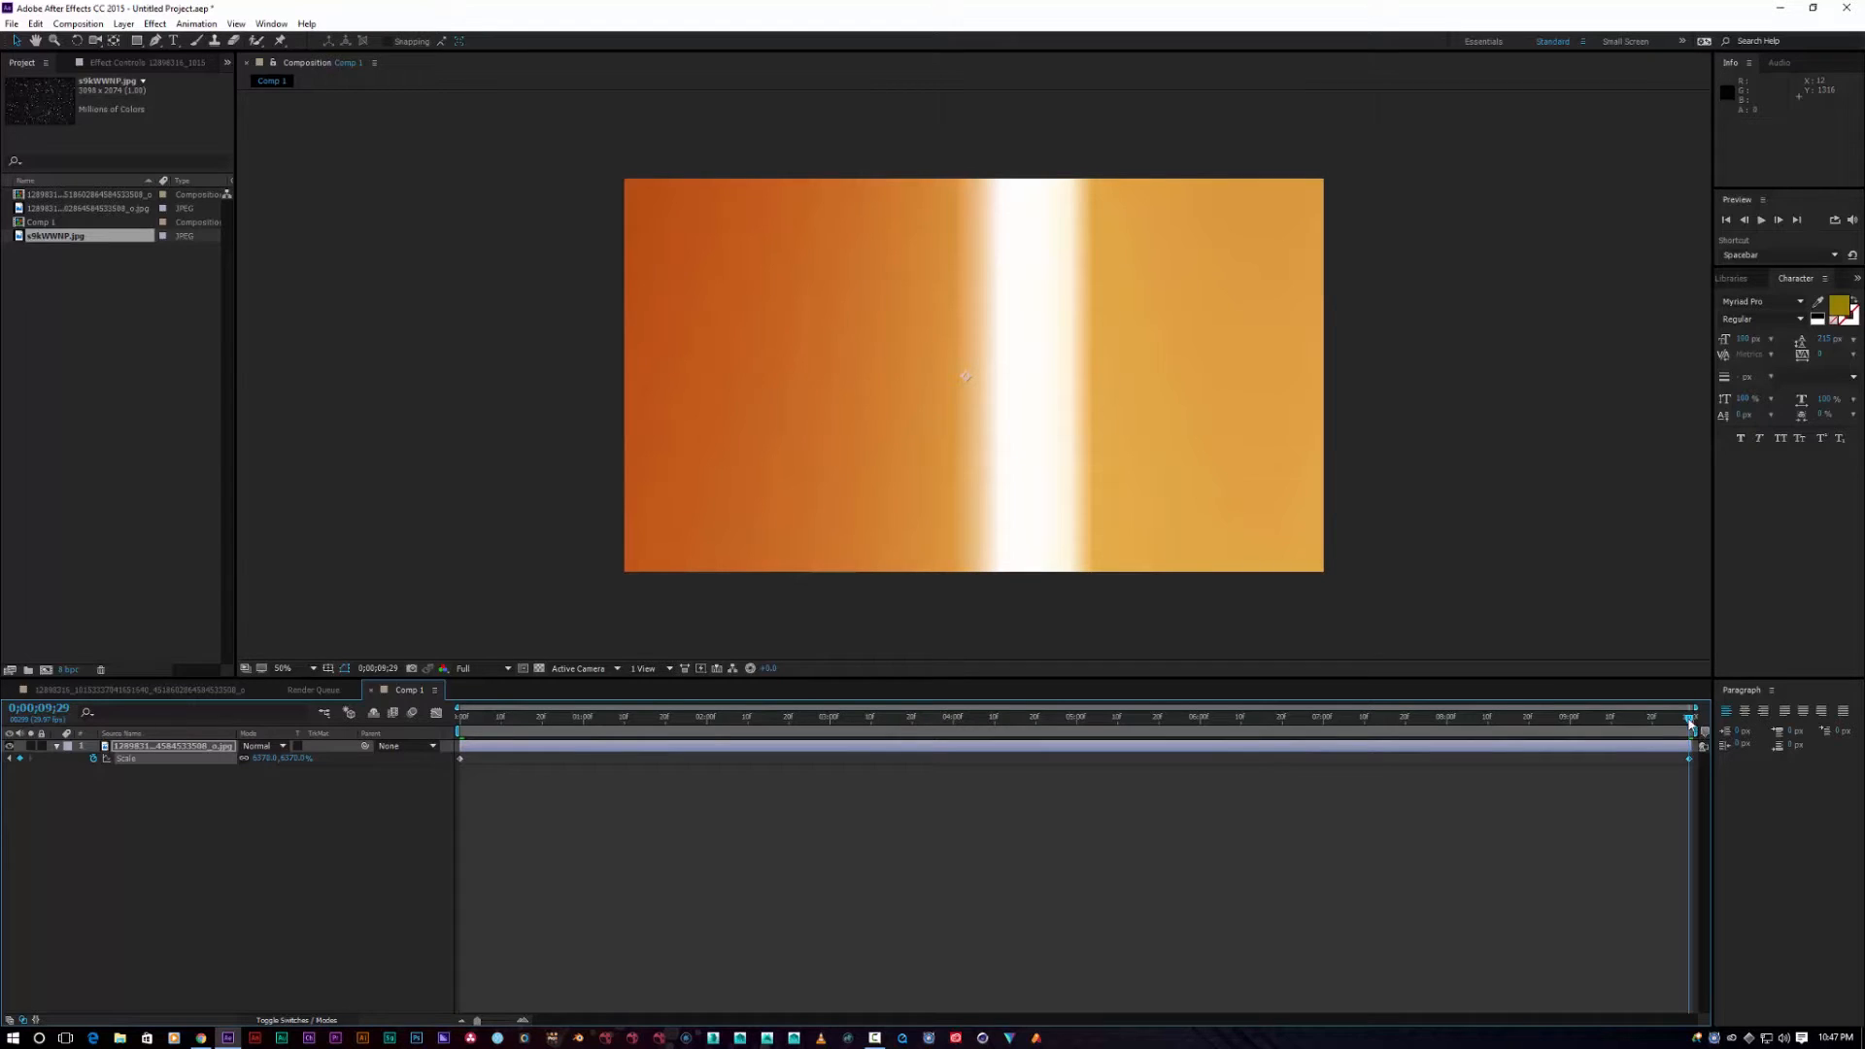
# Step: Preview the zoom animation and return the playhead to the start of the comp
pyautogui.moveTo(1691, 720); pyautogui.dragTo(406, 813)
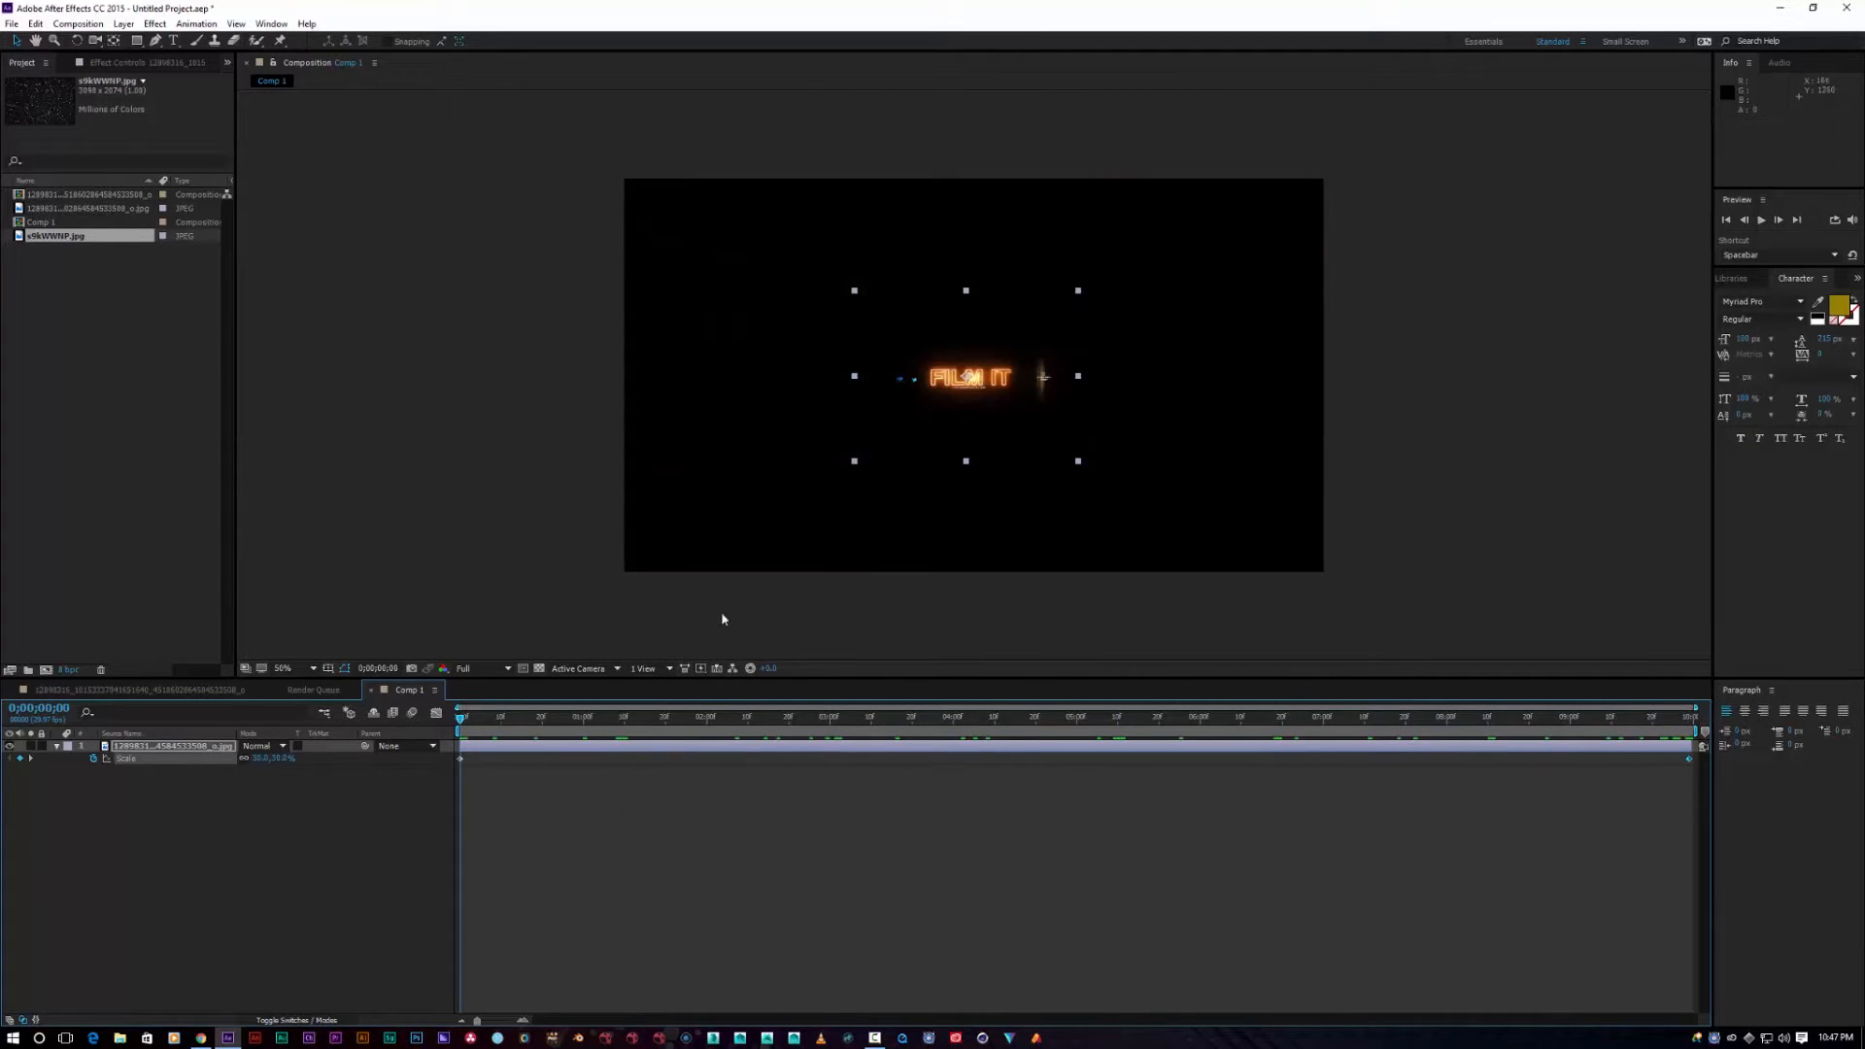
pyautogui.click(1760, 221)
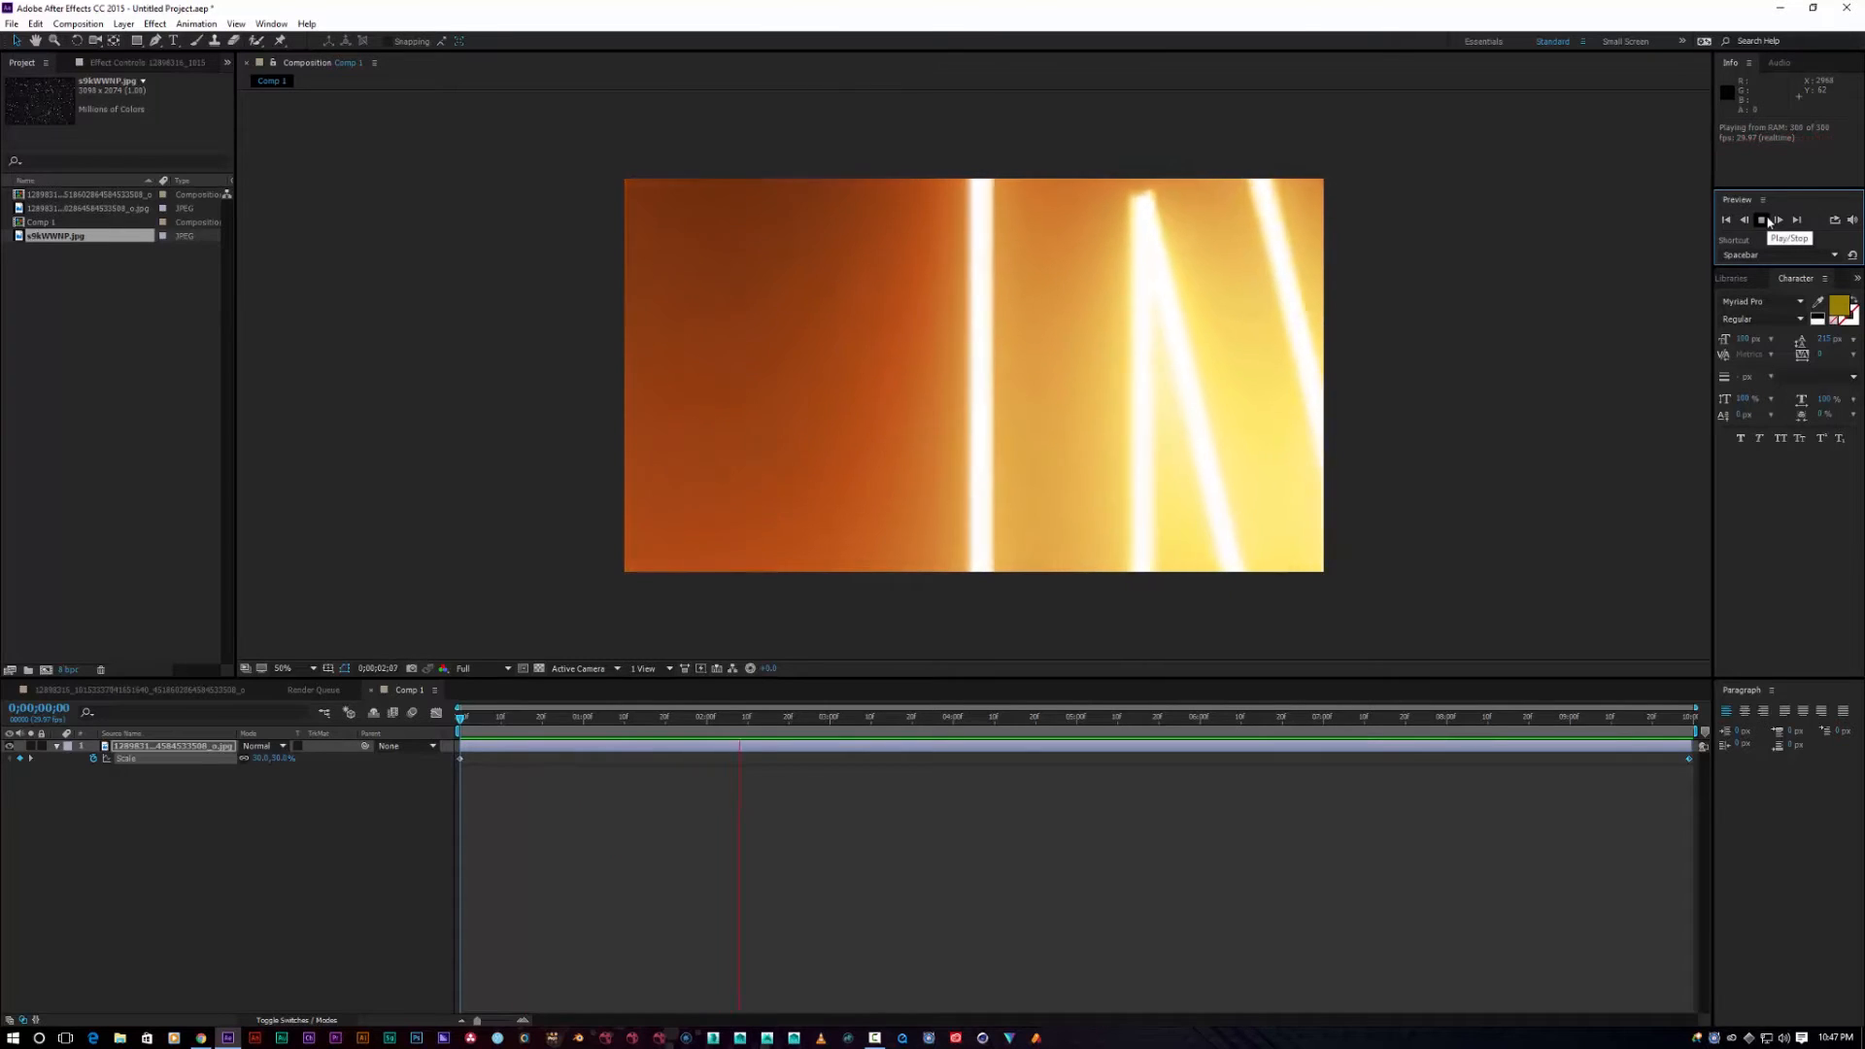
pyautogui.press('space')
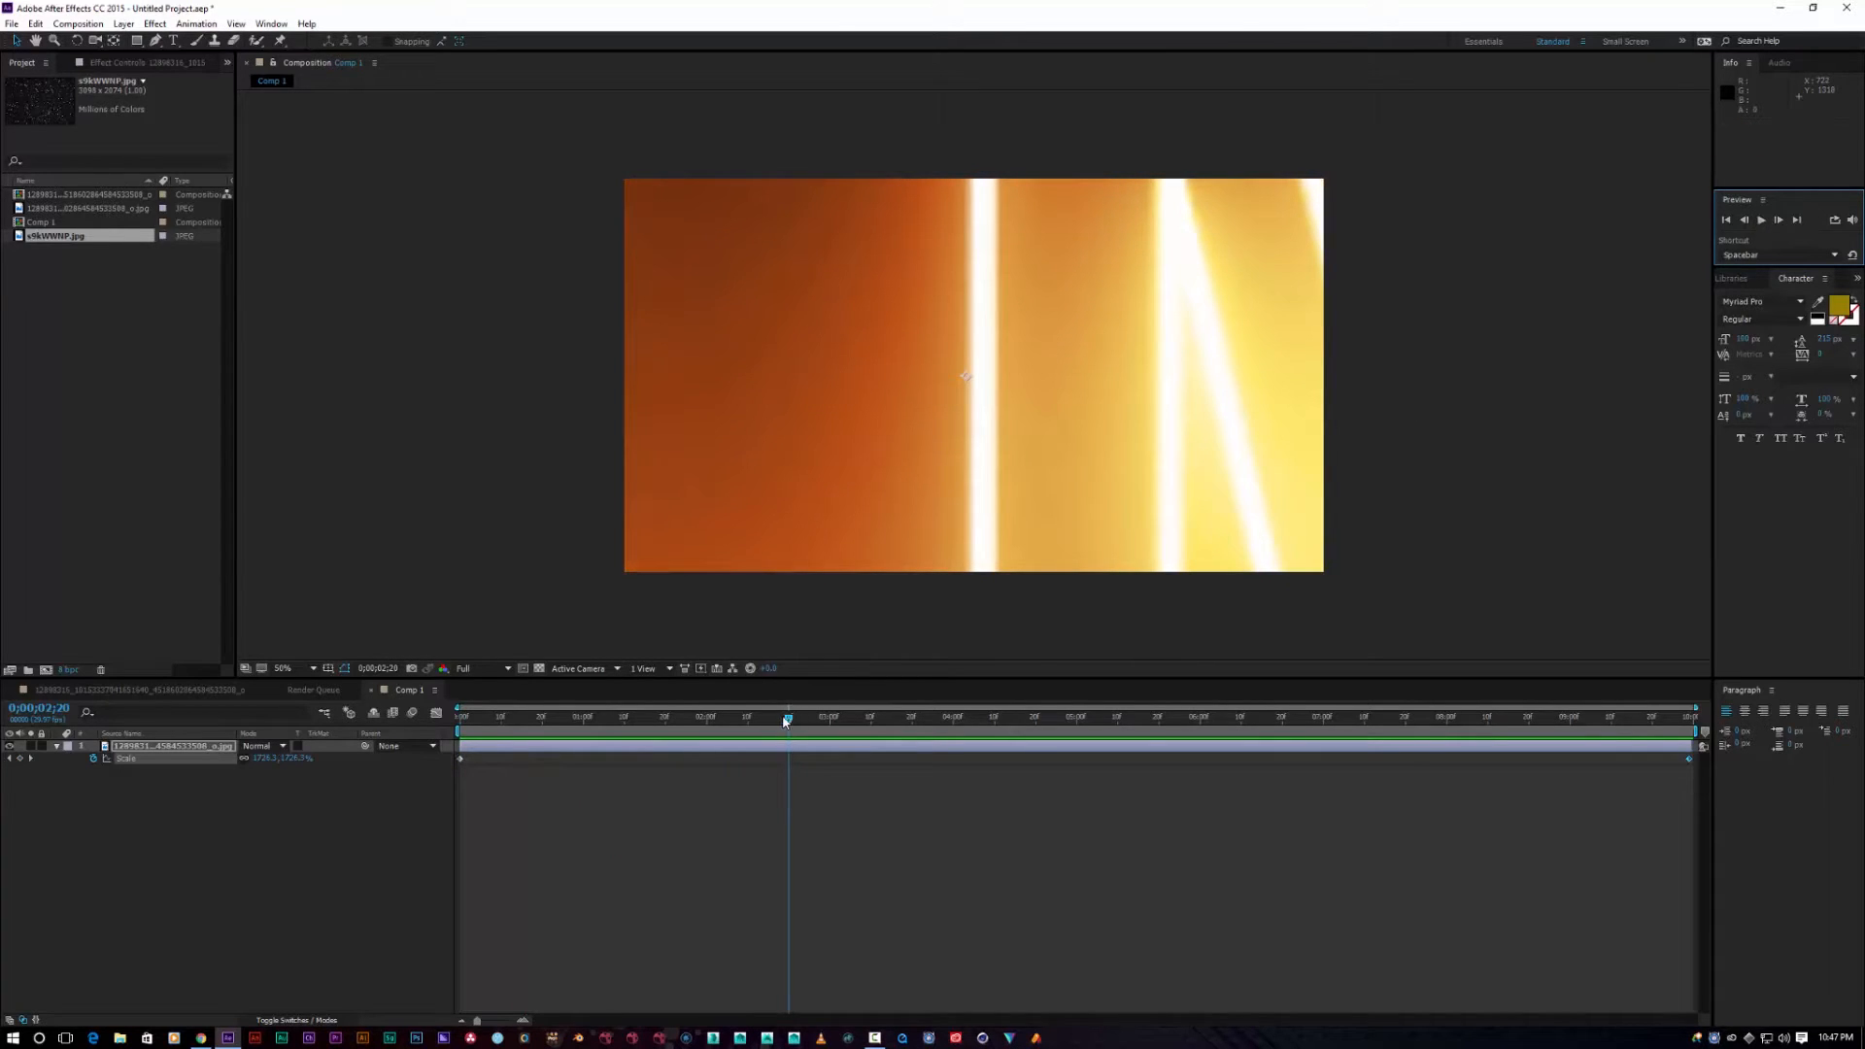
pyautogui.moveTo(786, 721); pyautogui.dragTo(409, 727)
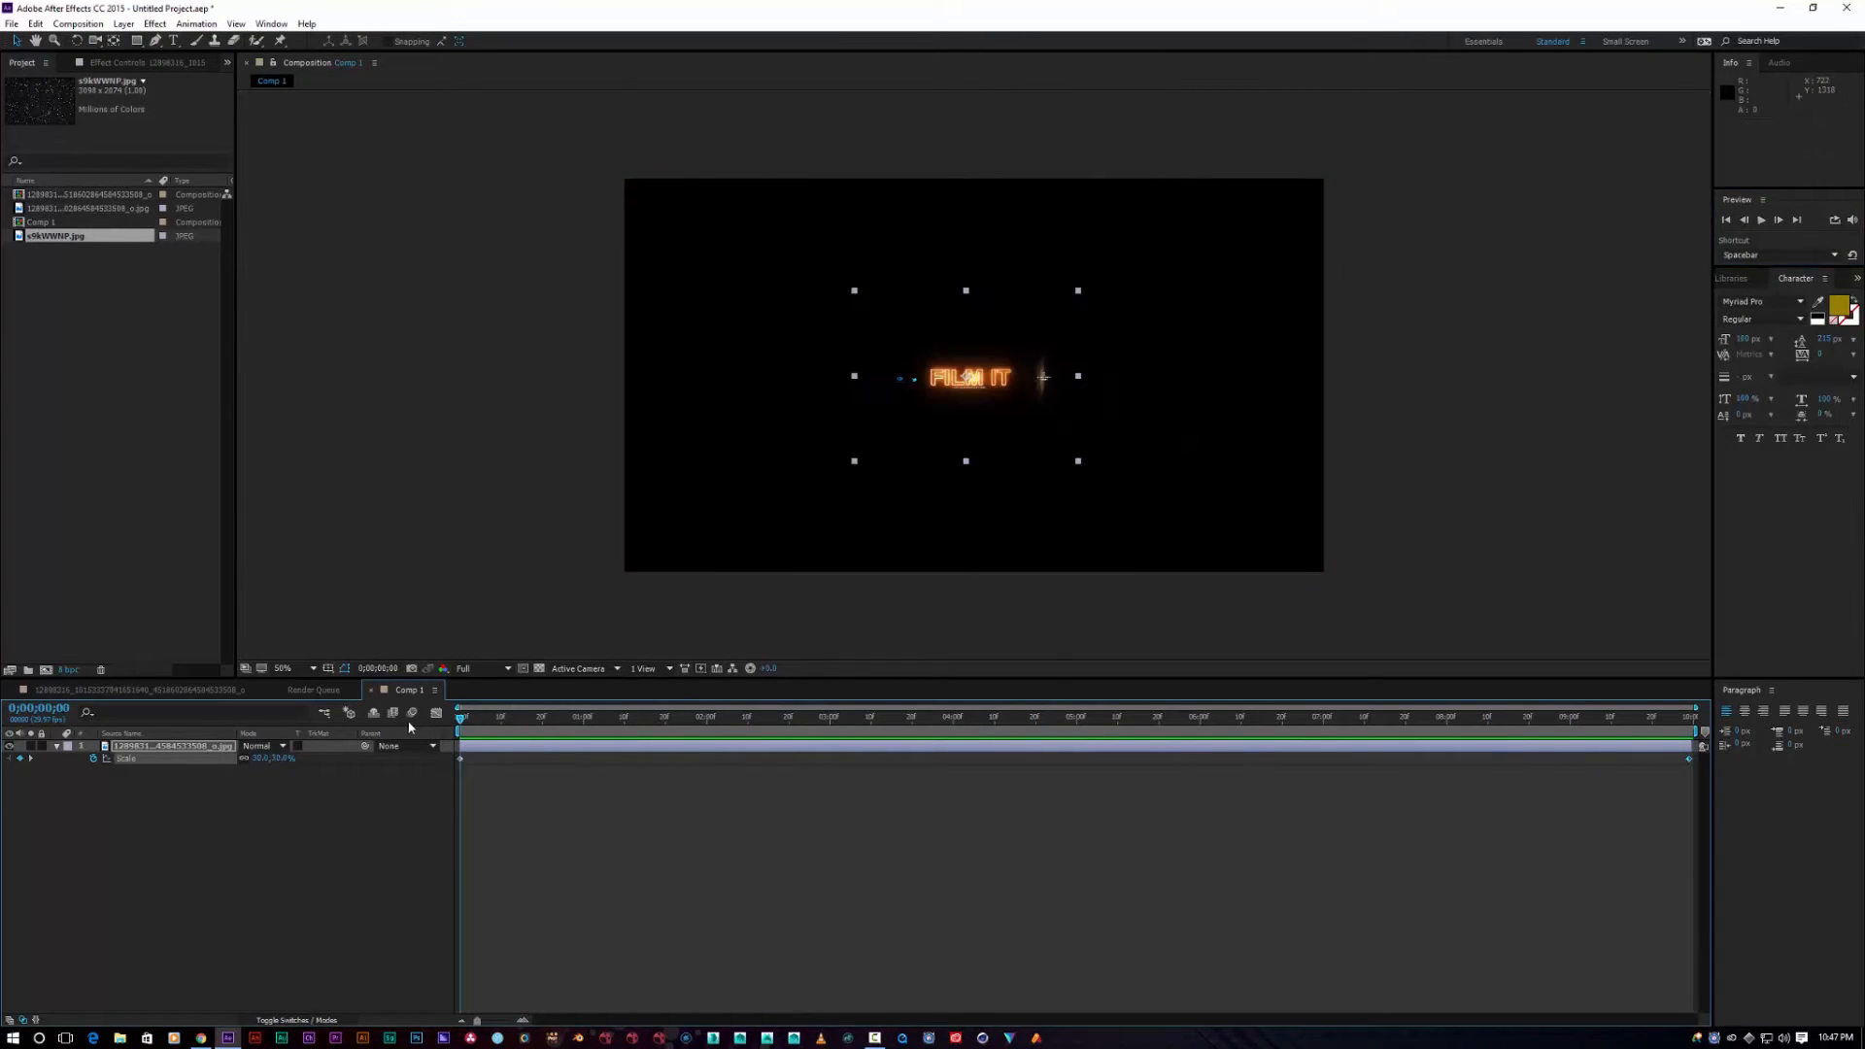
# Step: Keyframe the logo's Rotation from 0° at the start to 44° at about 7 seconds
pyautogui.click(578, 573)
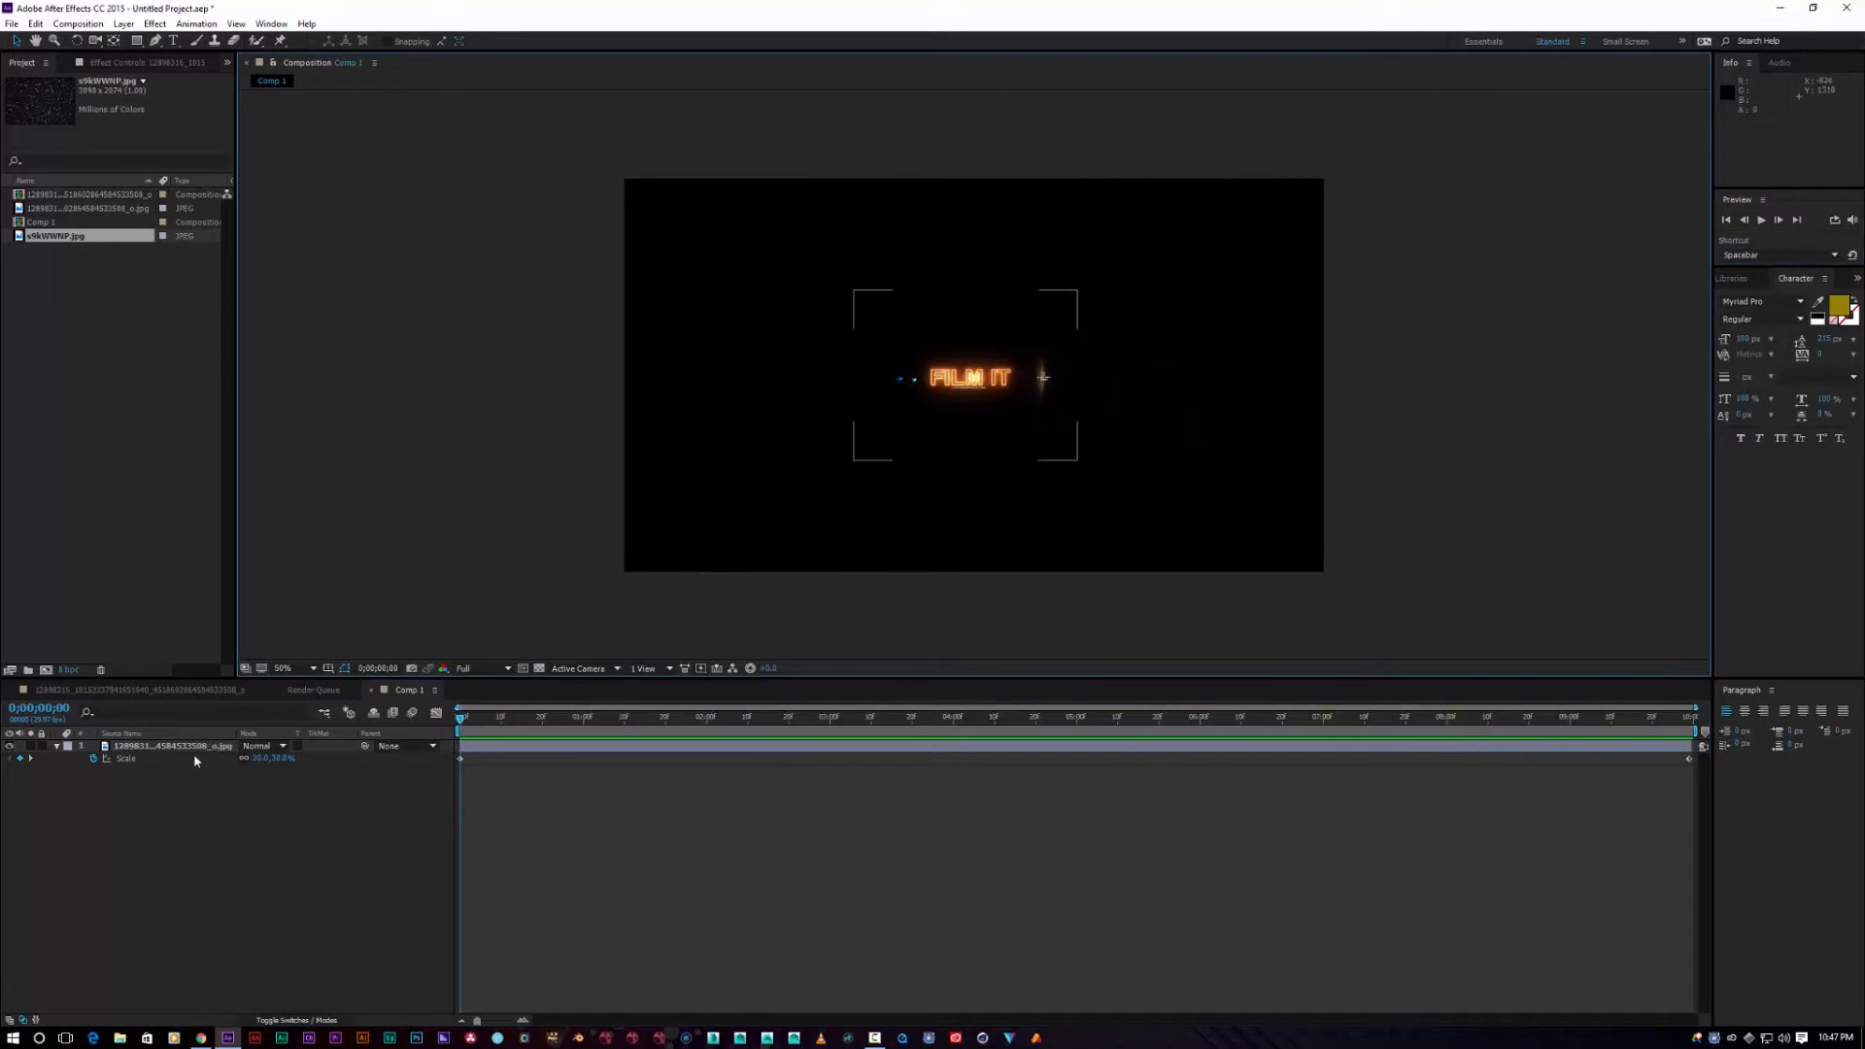
pyautogui.click(130, 745)
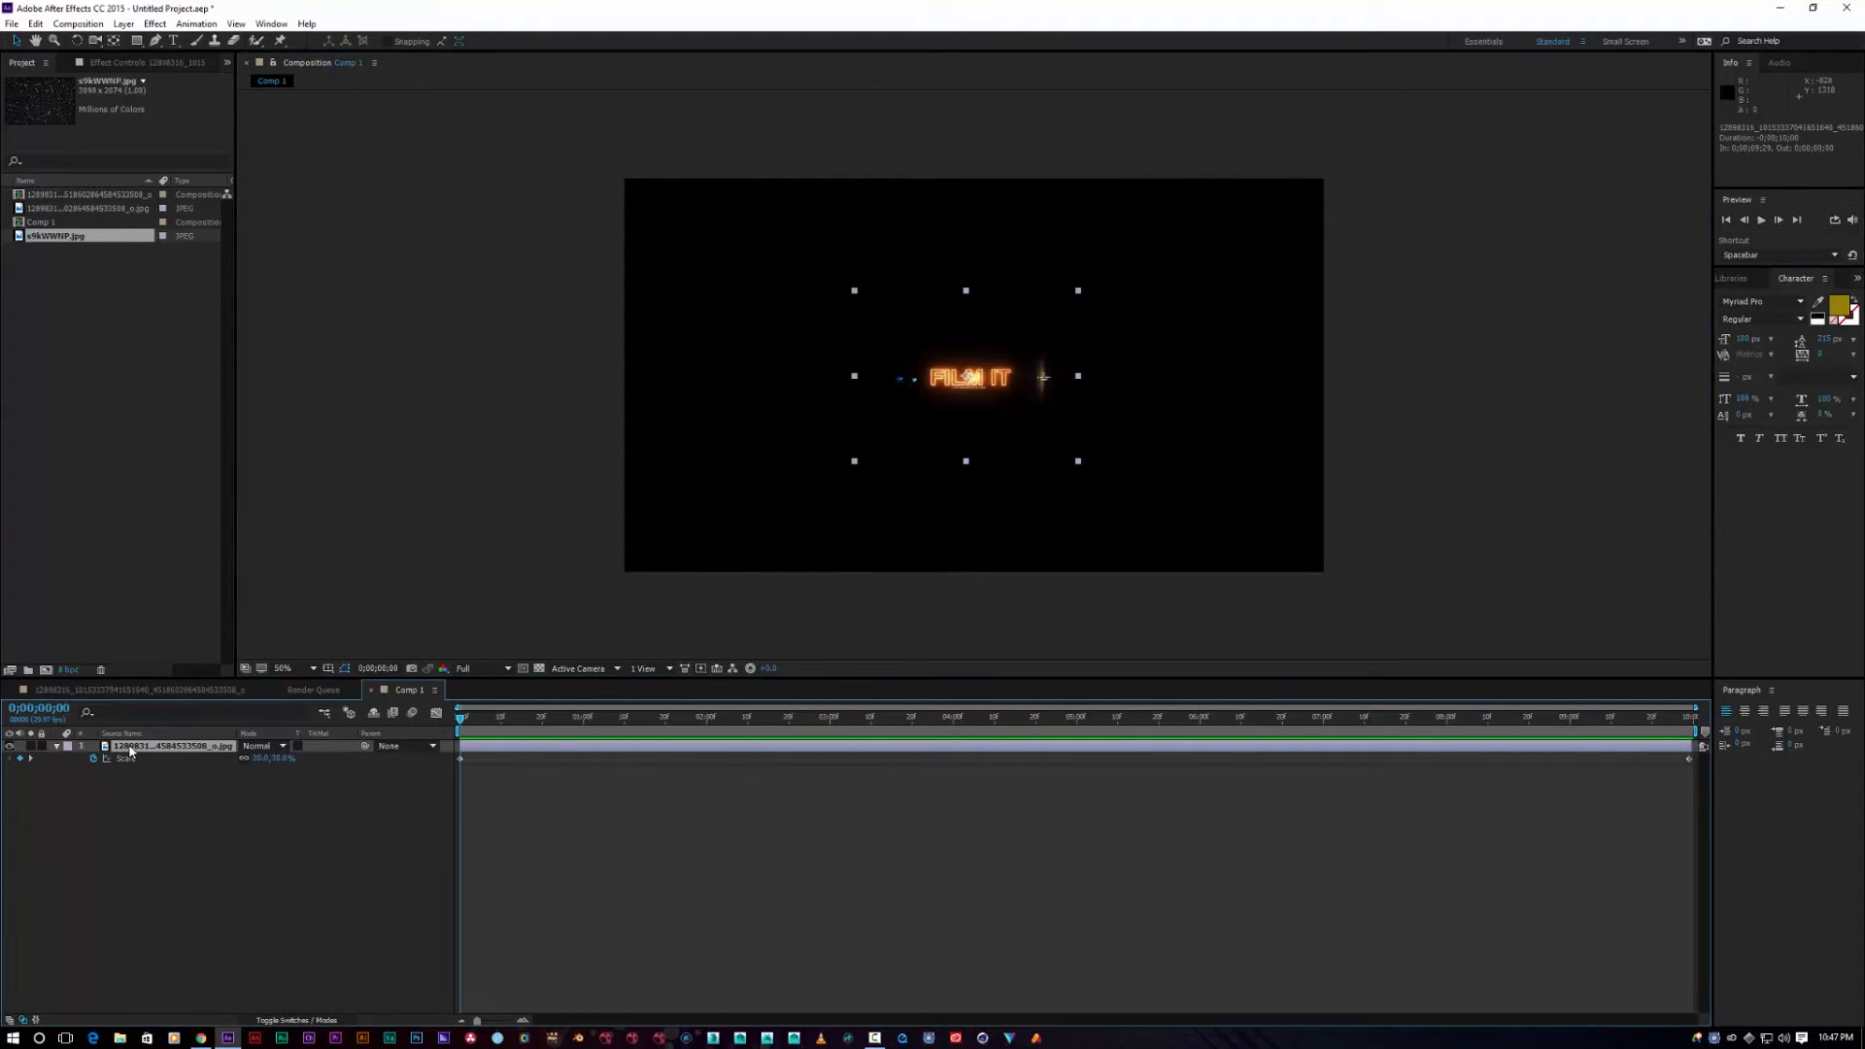
pyautogui.press('r')
pyautogui.click(93, 758)
pyautogui.moveTo(460, 719); pyautogui.dragTo(539, 720)
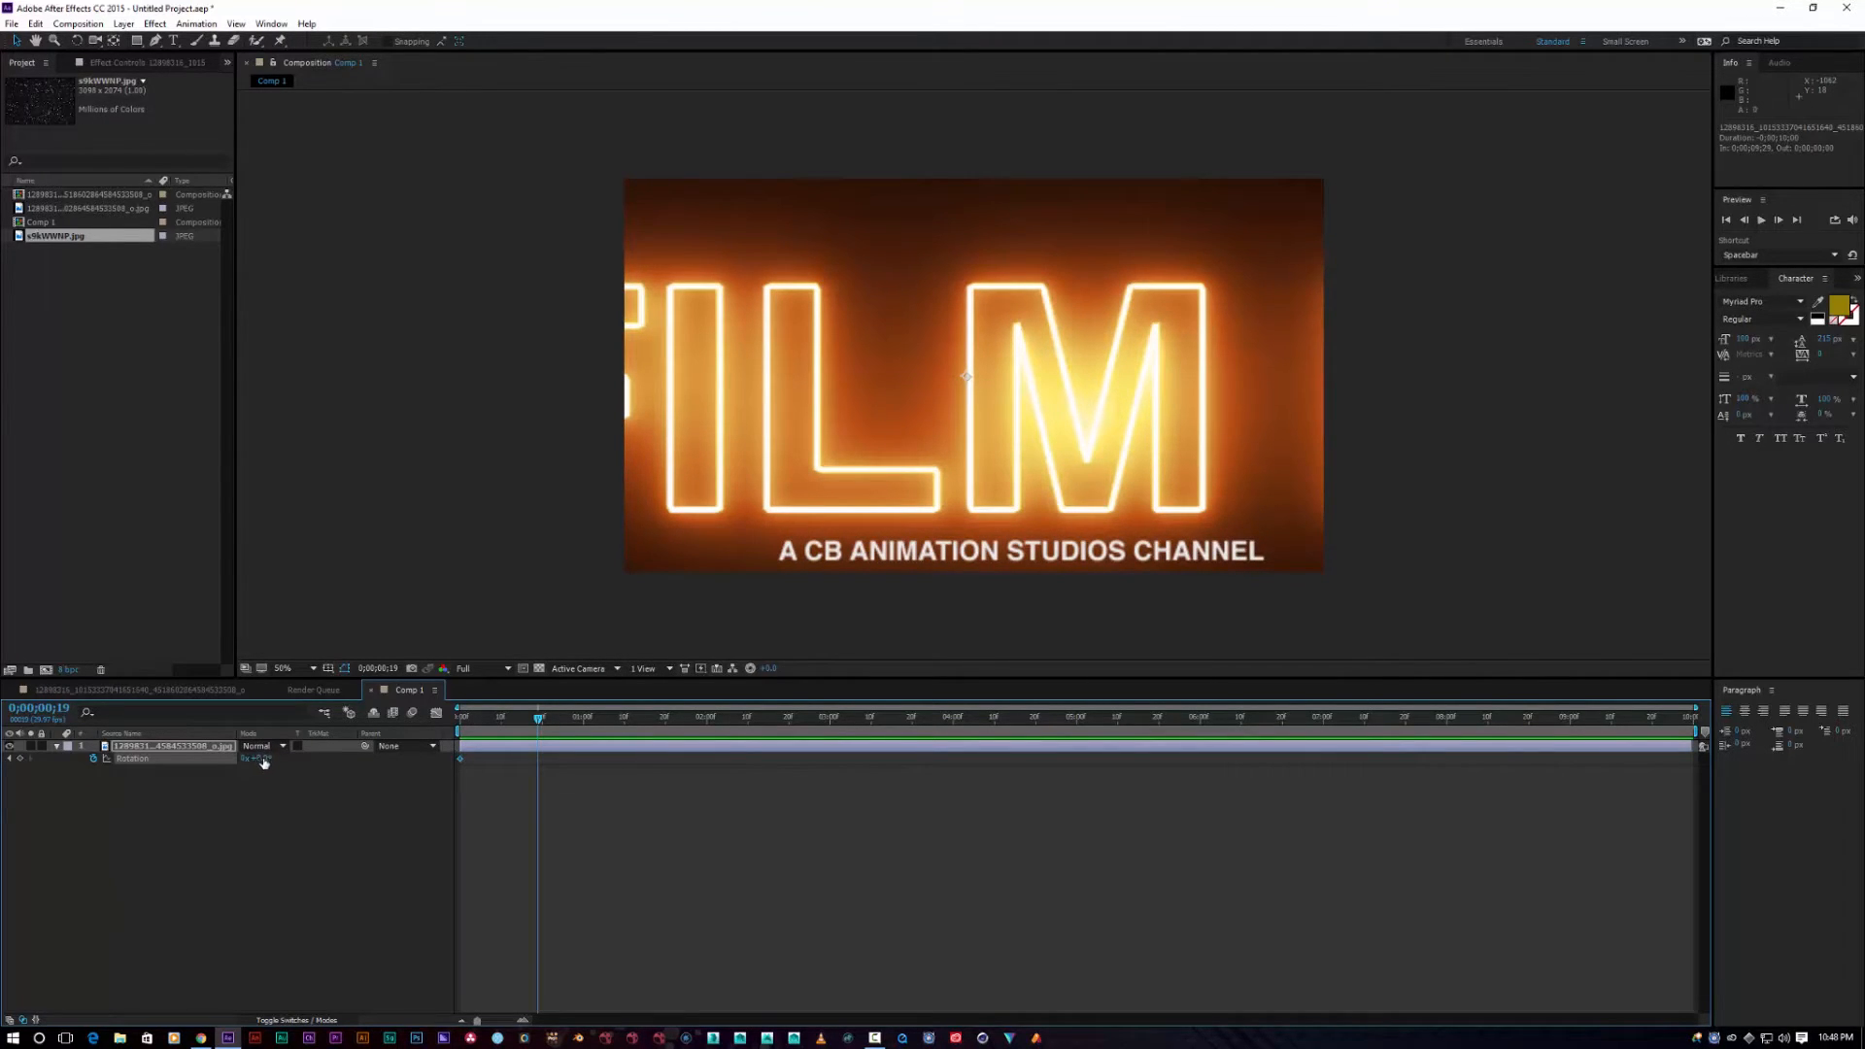
pyautogui.moveTo(257, 759); pyautogui.dragTo(302, 762)
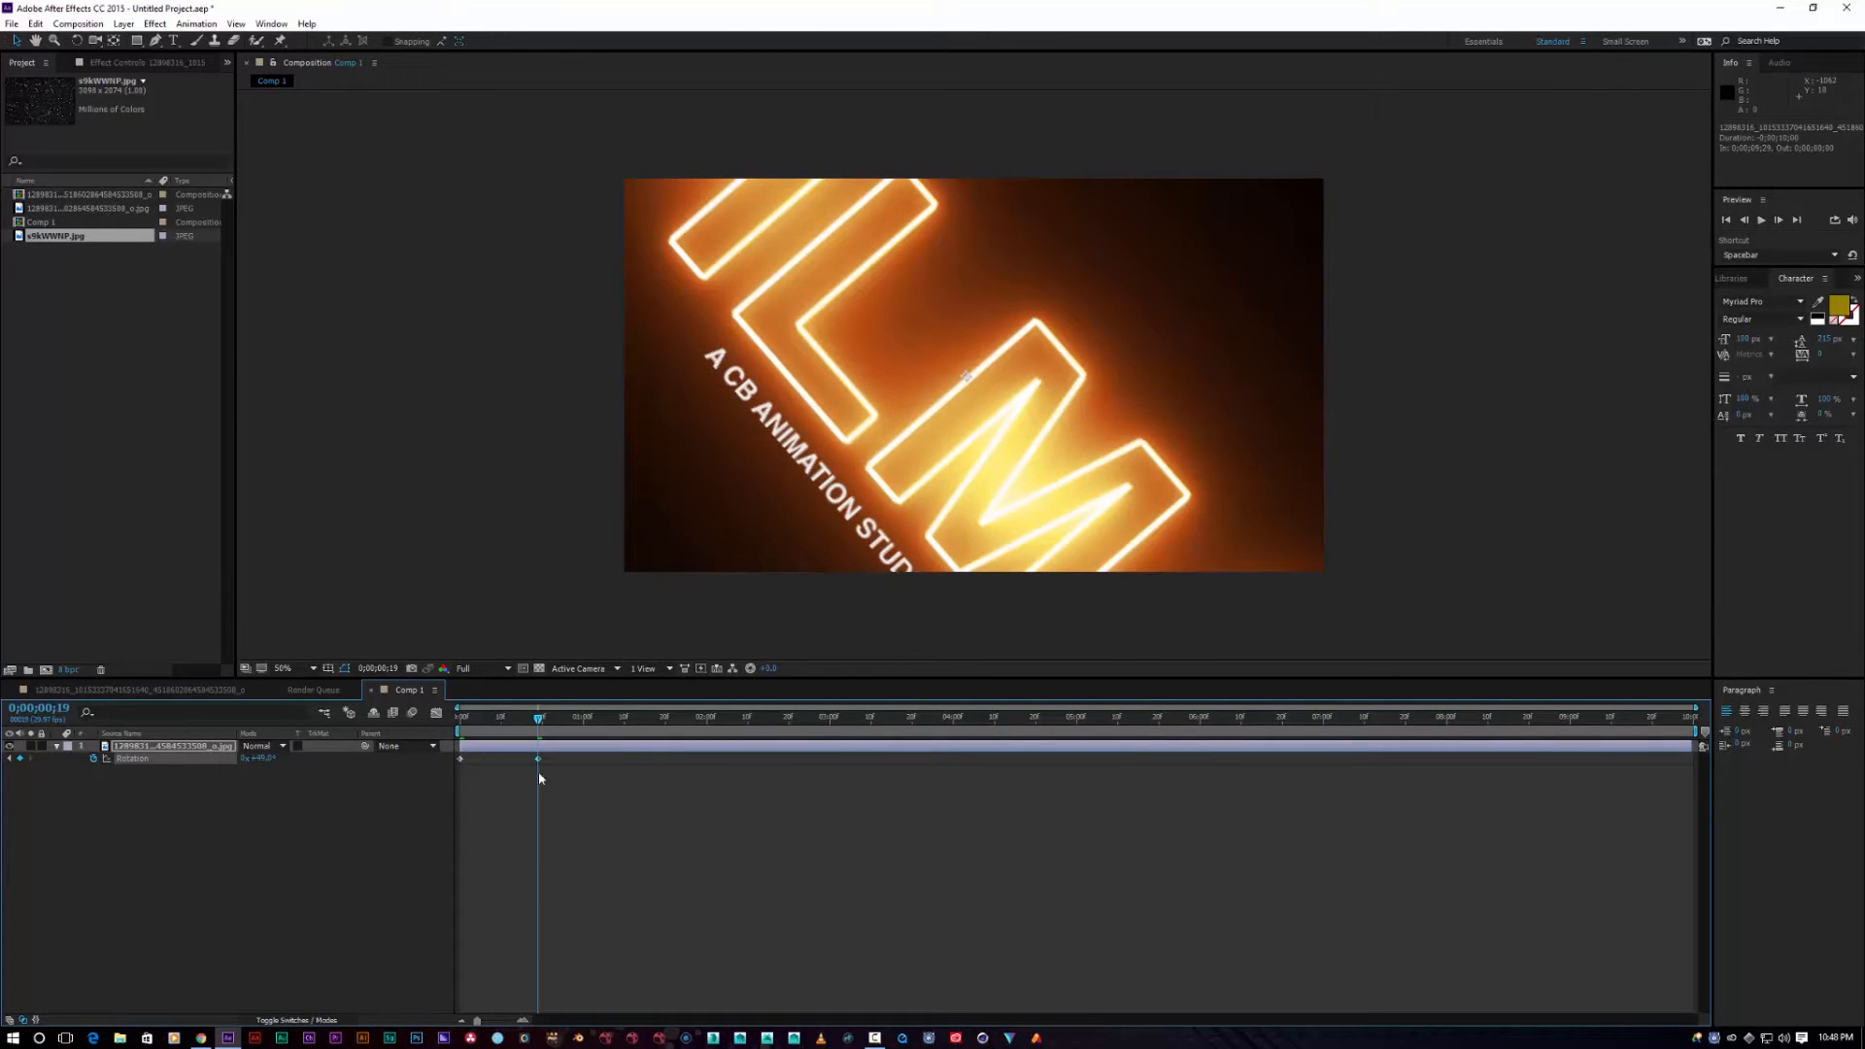
pyautogui.moveTo(539, 720); pyautogui.dragTo(1282, 758)
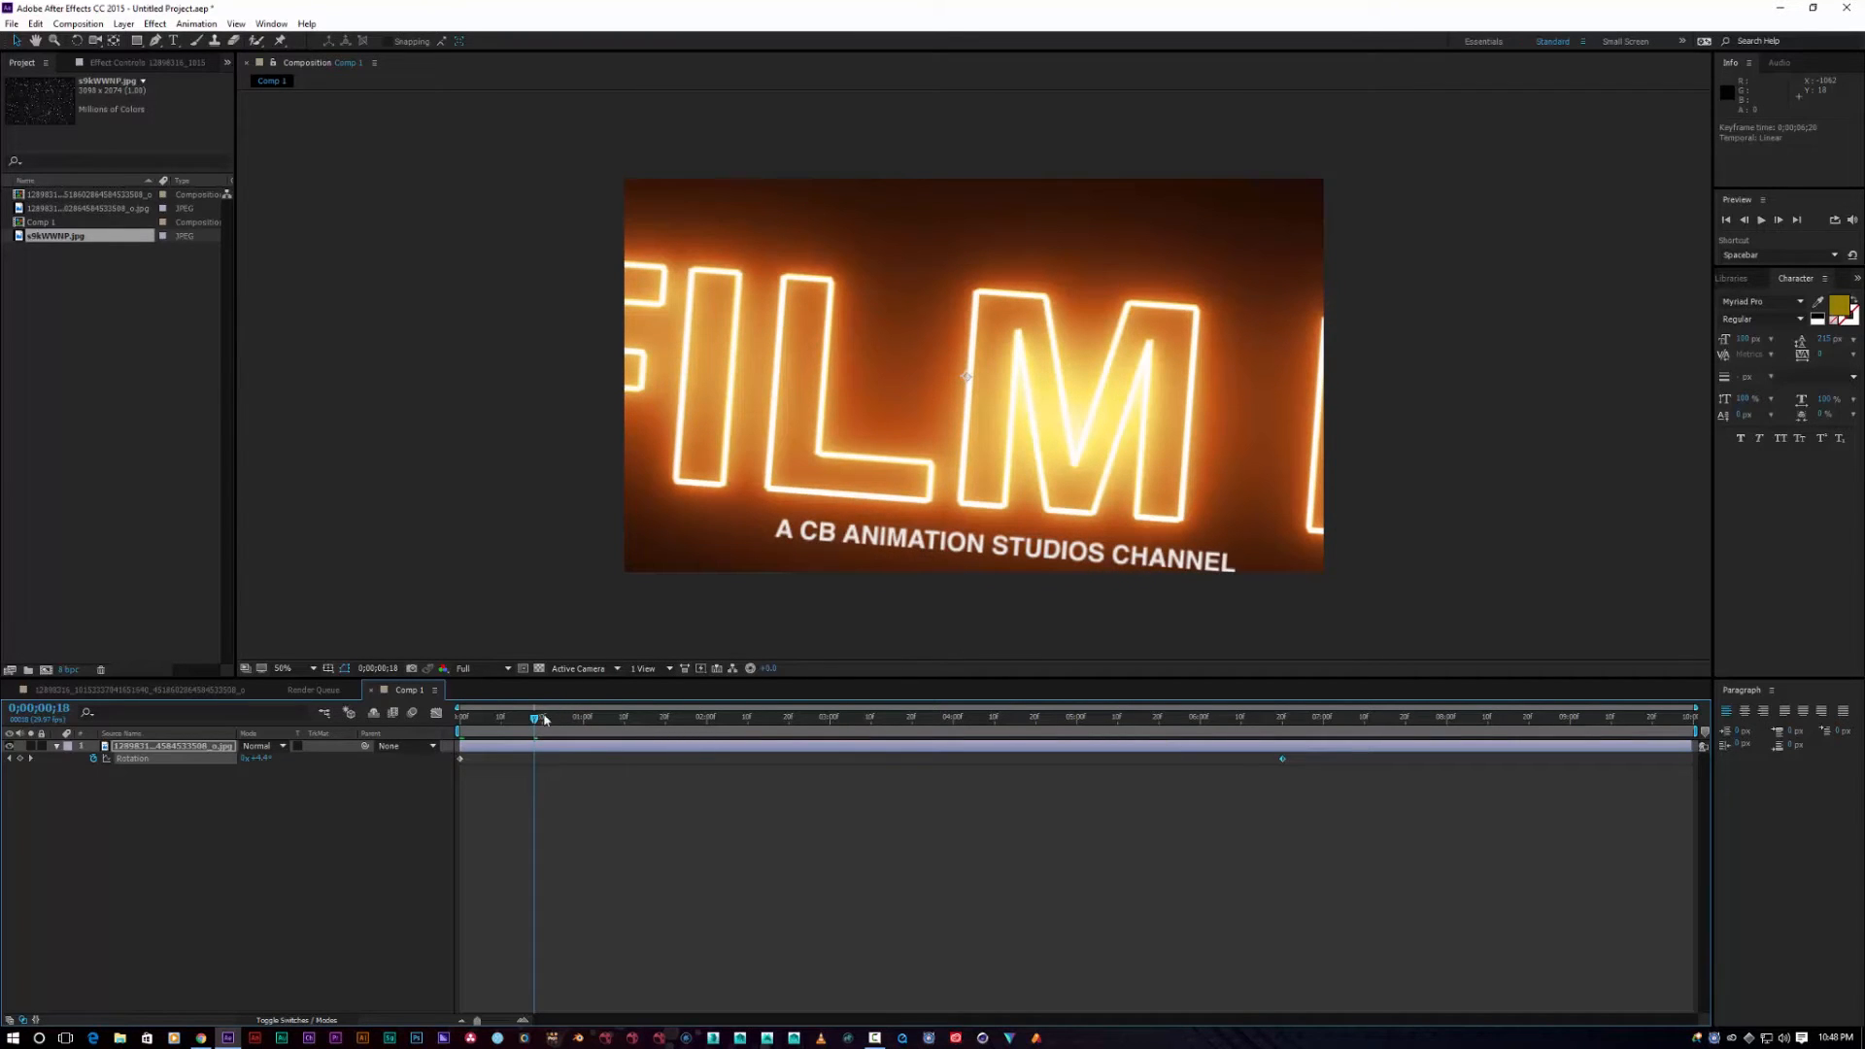
# Step: Preview the combined scale and rotation animation, then hide the Rotation property
pyautogui.moveTo(534, 720); pyautogui.dragTo(1429, 701)
pyautogui.press('space')
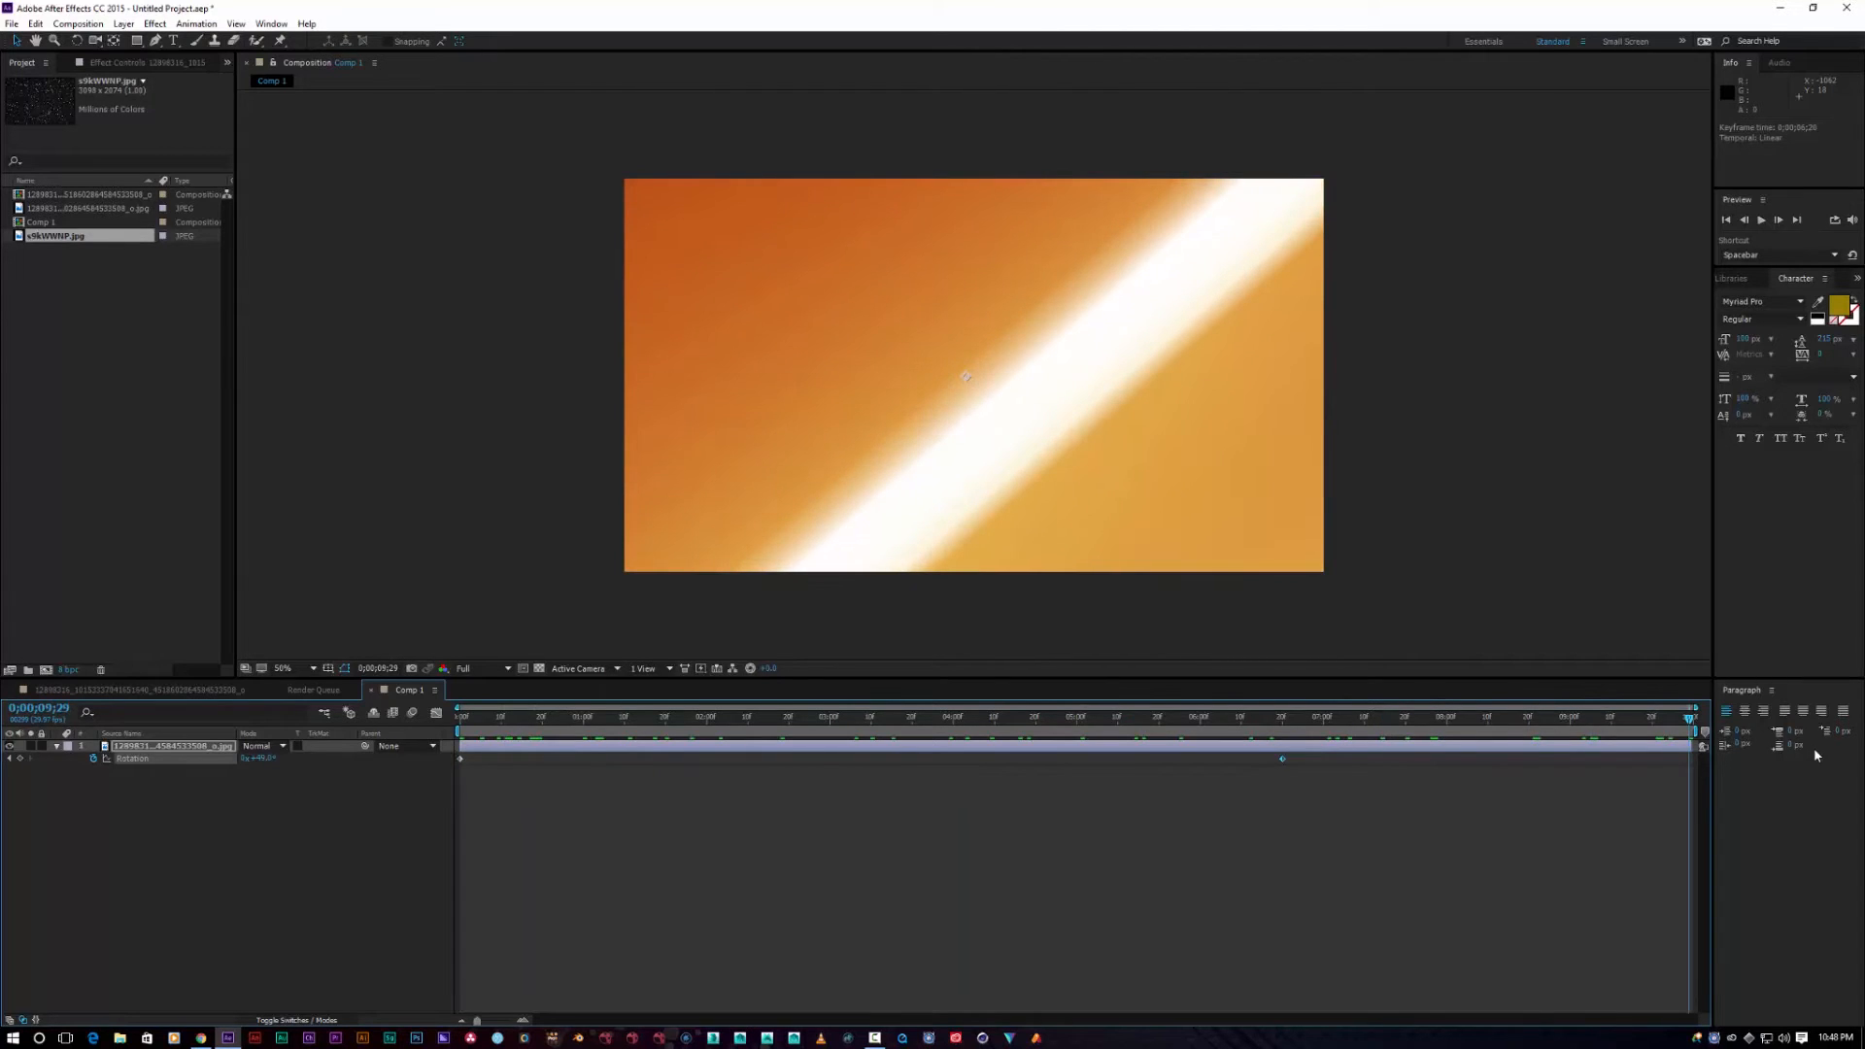
pyautogui.moveTo(548, 740); pyautogui.dragTo(1487, 727)
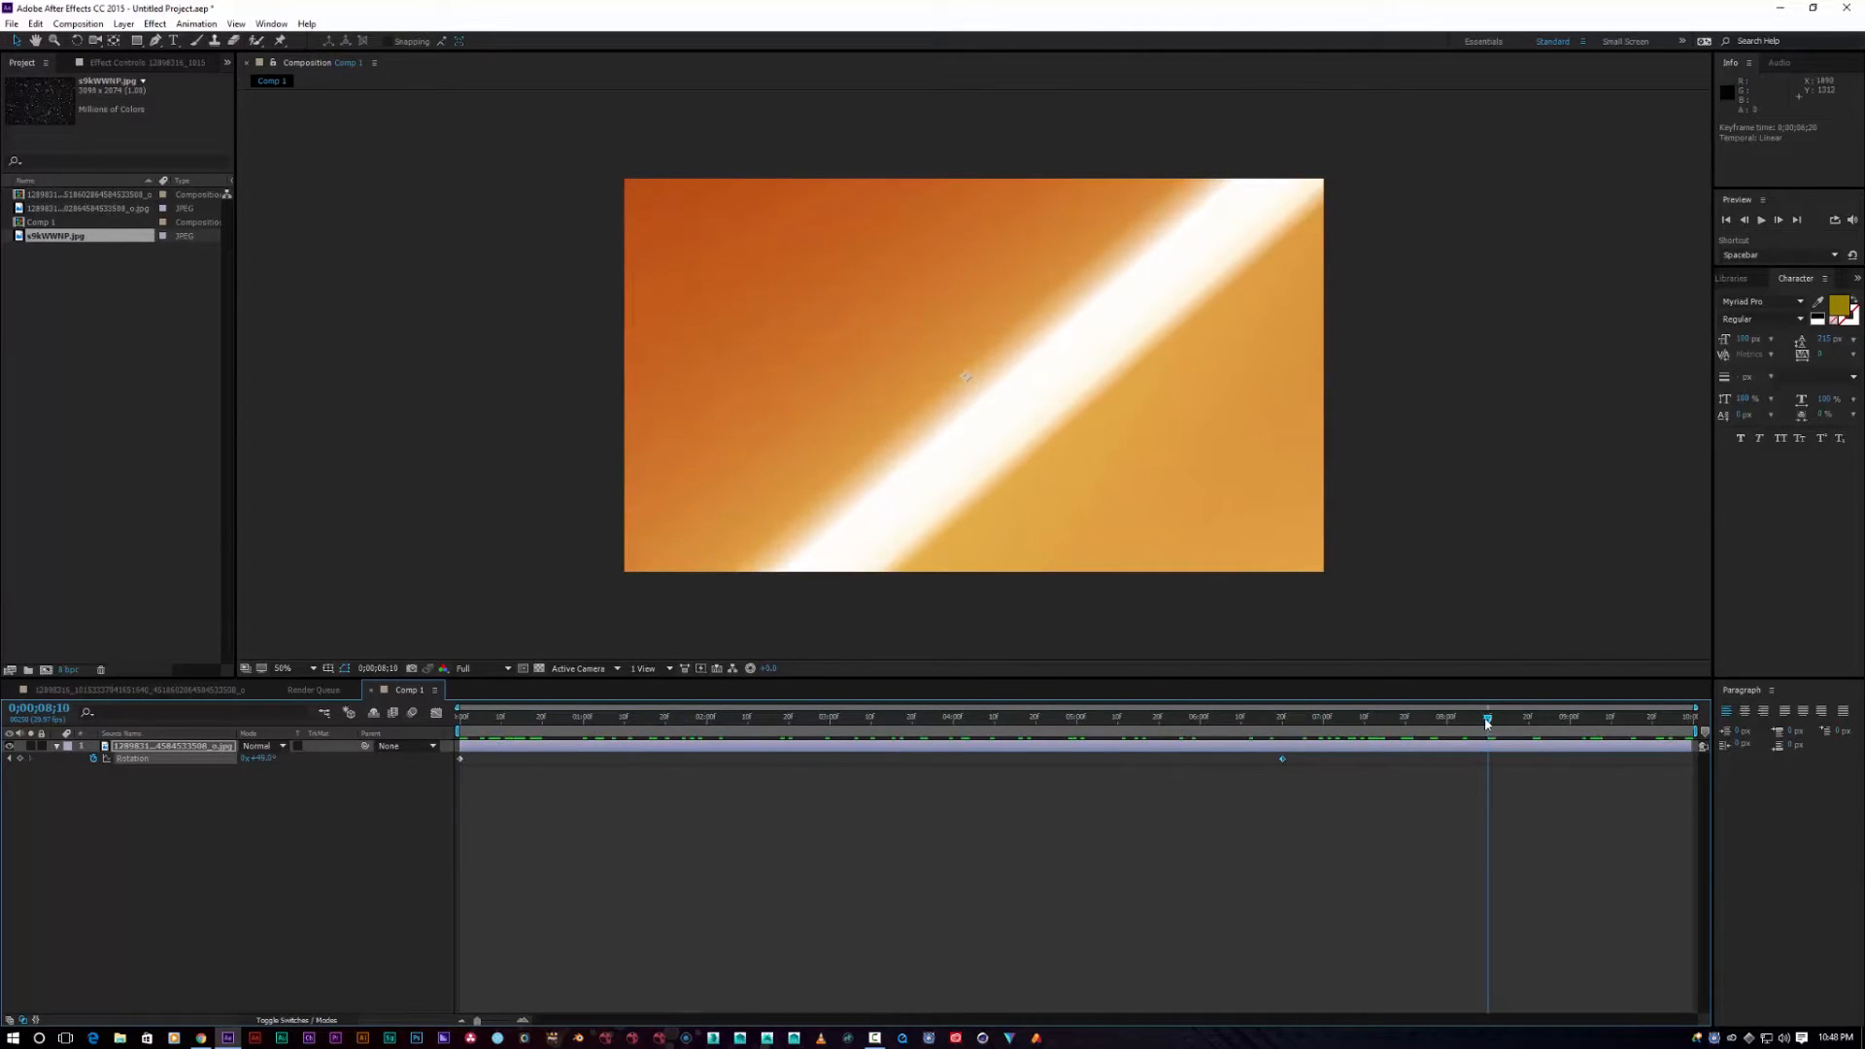
pyautogui.moveTo(1491, 723); pyautogui.dragTo(438, 790)
pyautogui.click(1760, 221)
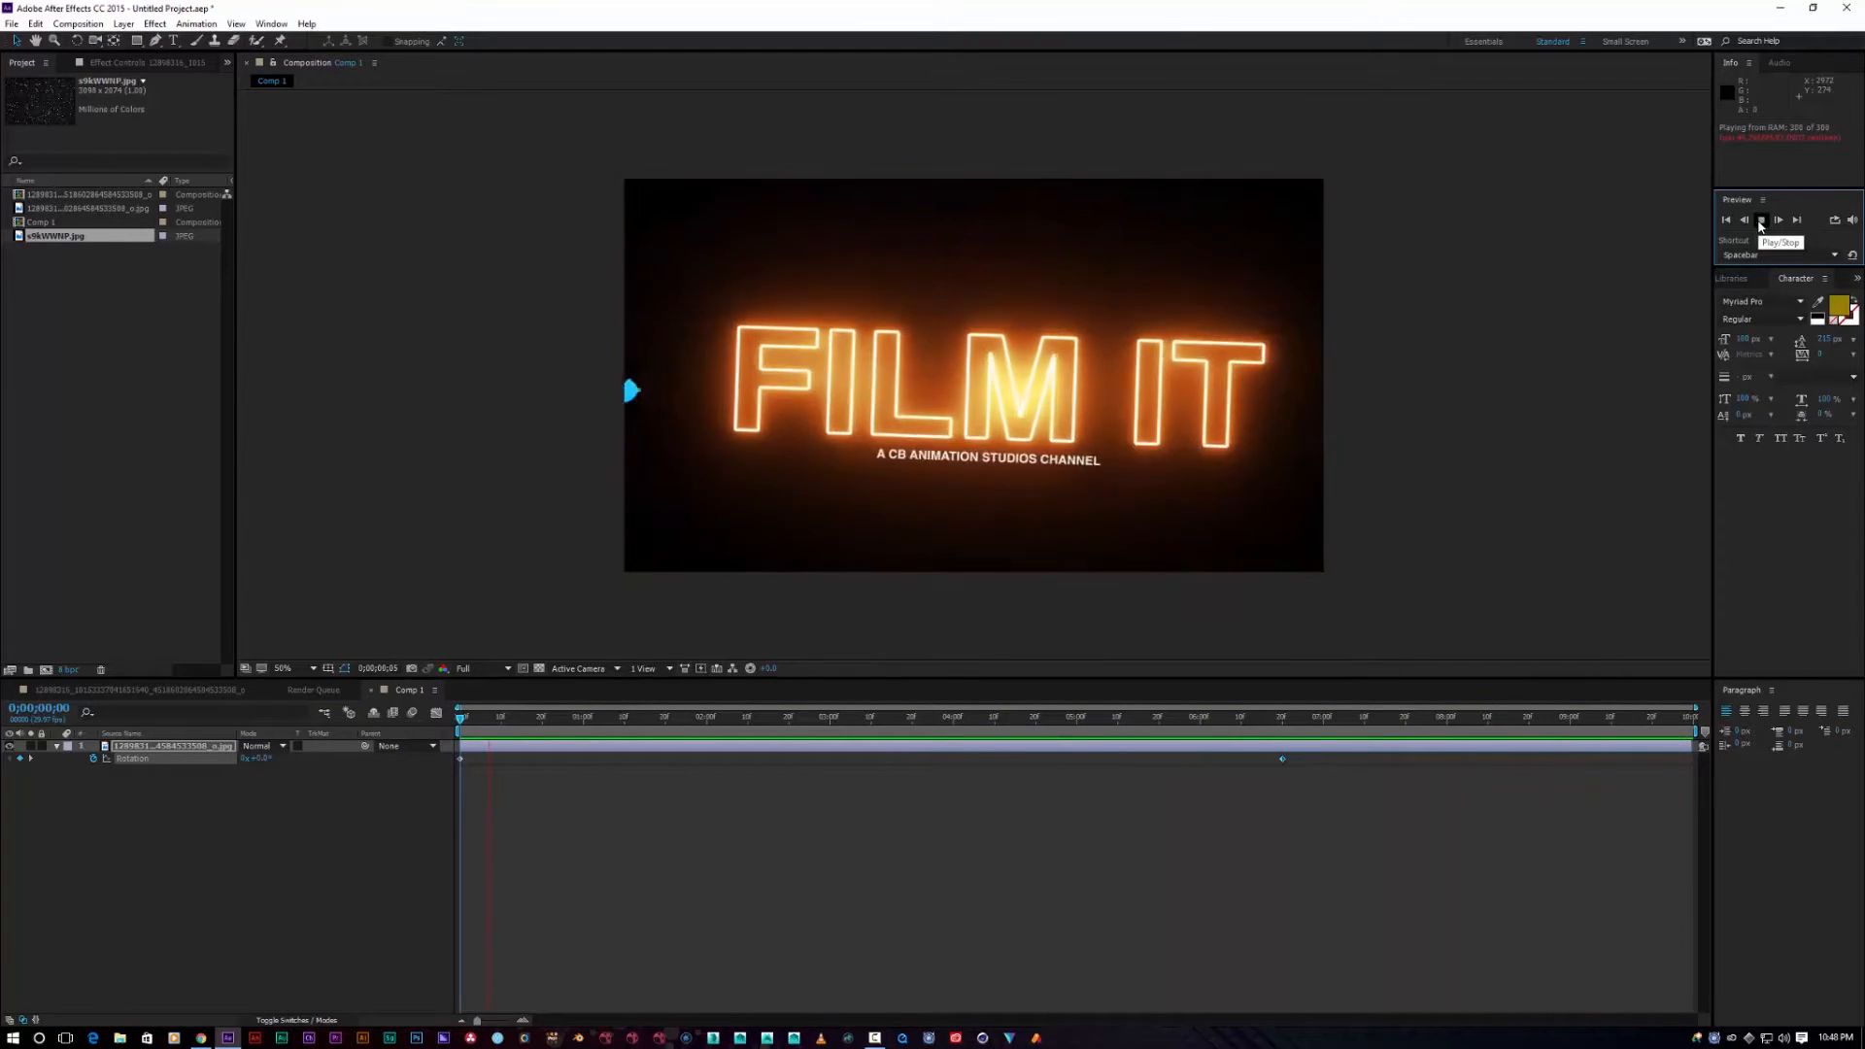
pyautogui.click(1761, 221)
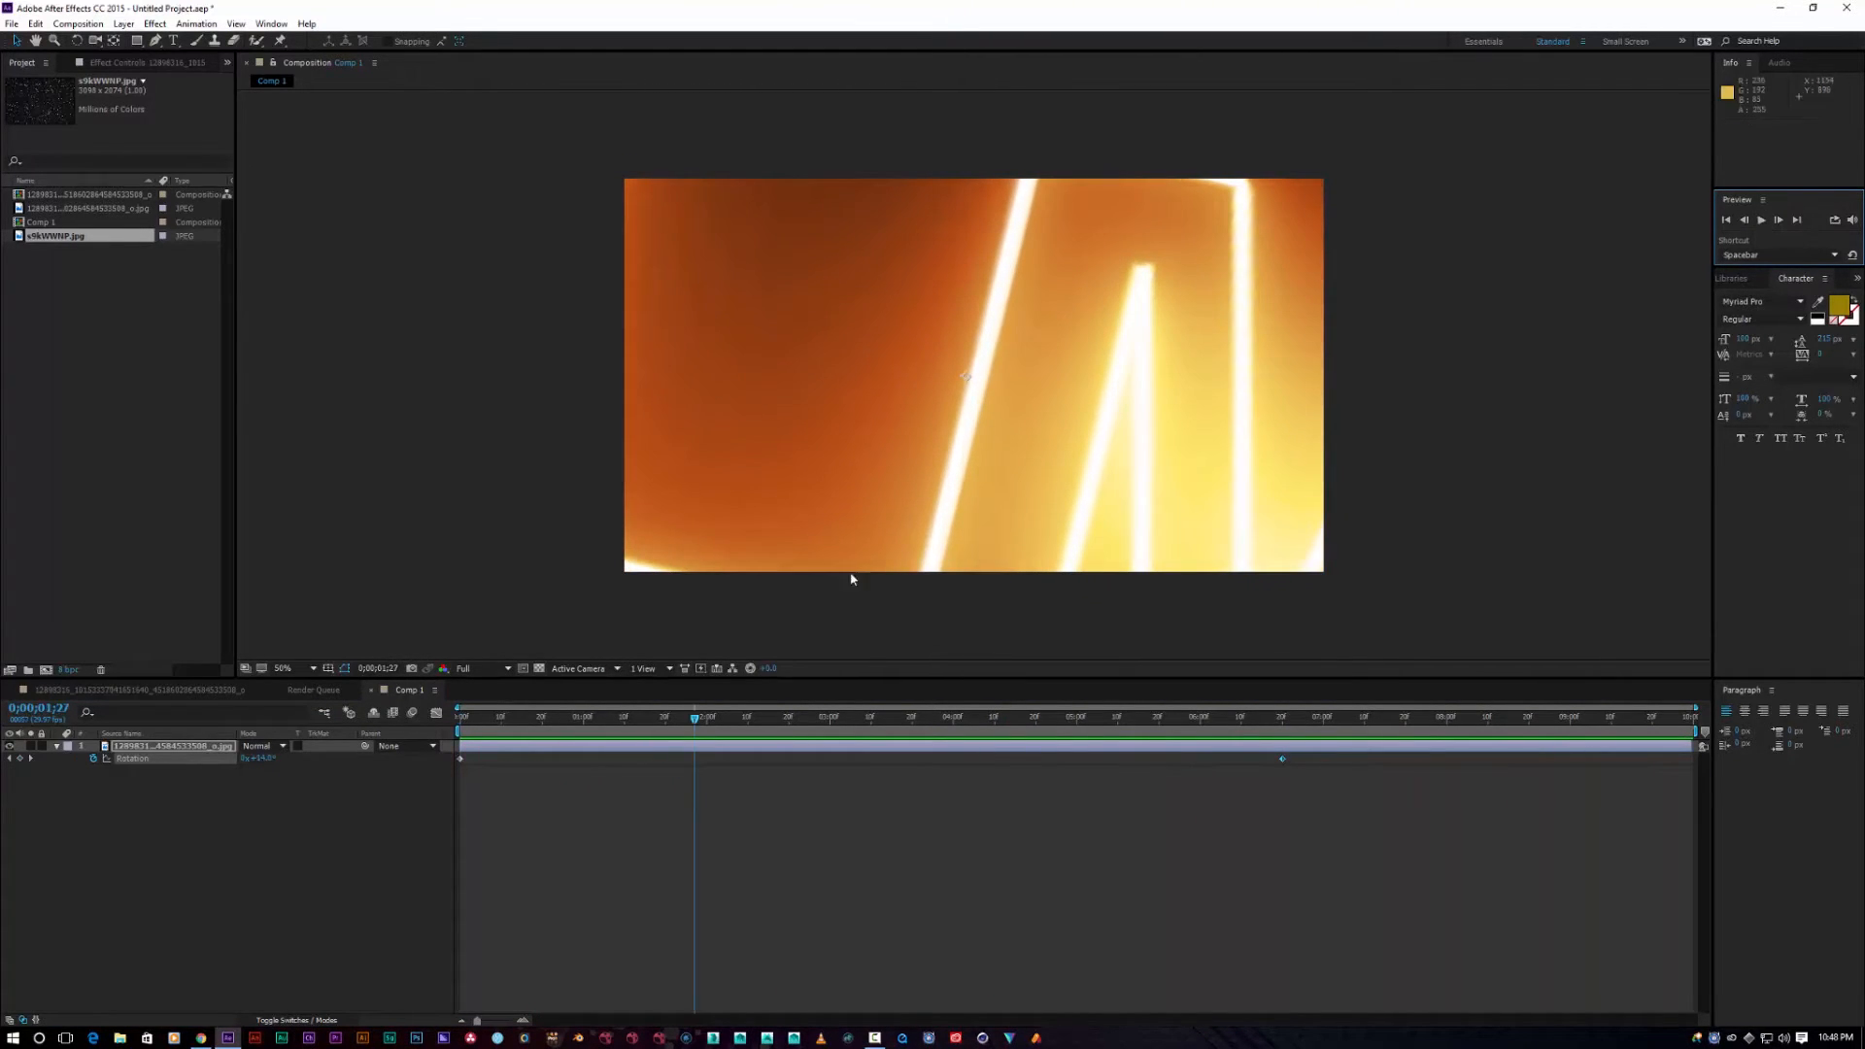
pyautogui.moveTo(692, 724); pyautogui.dragTo(464, 712)
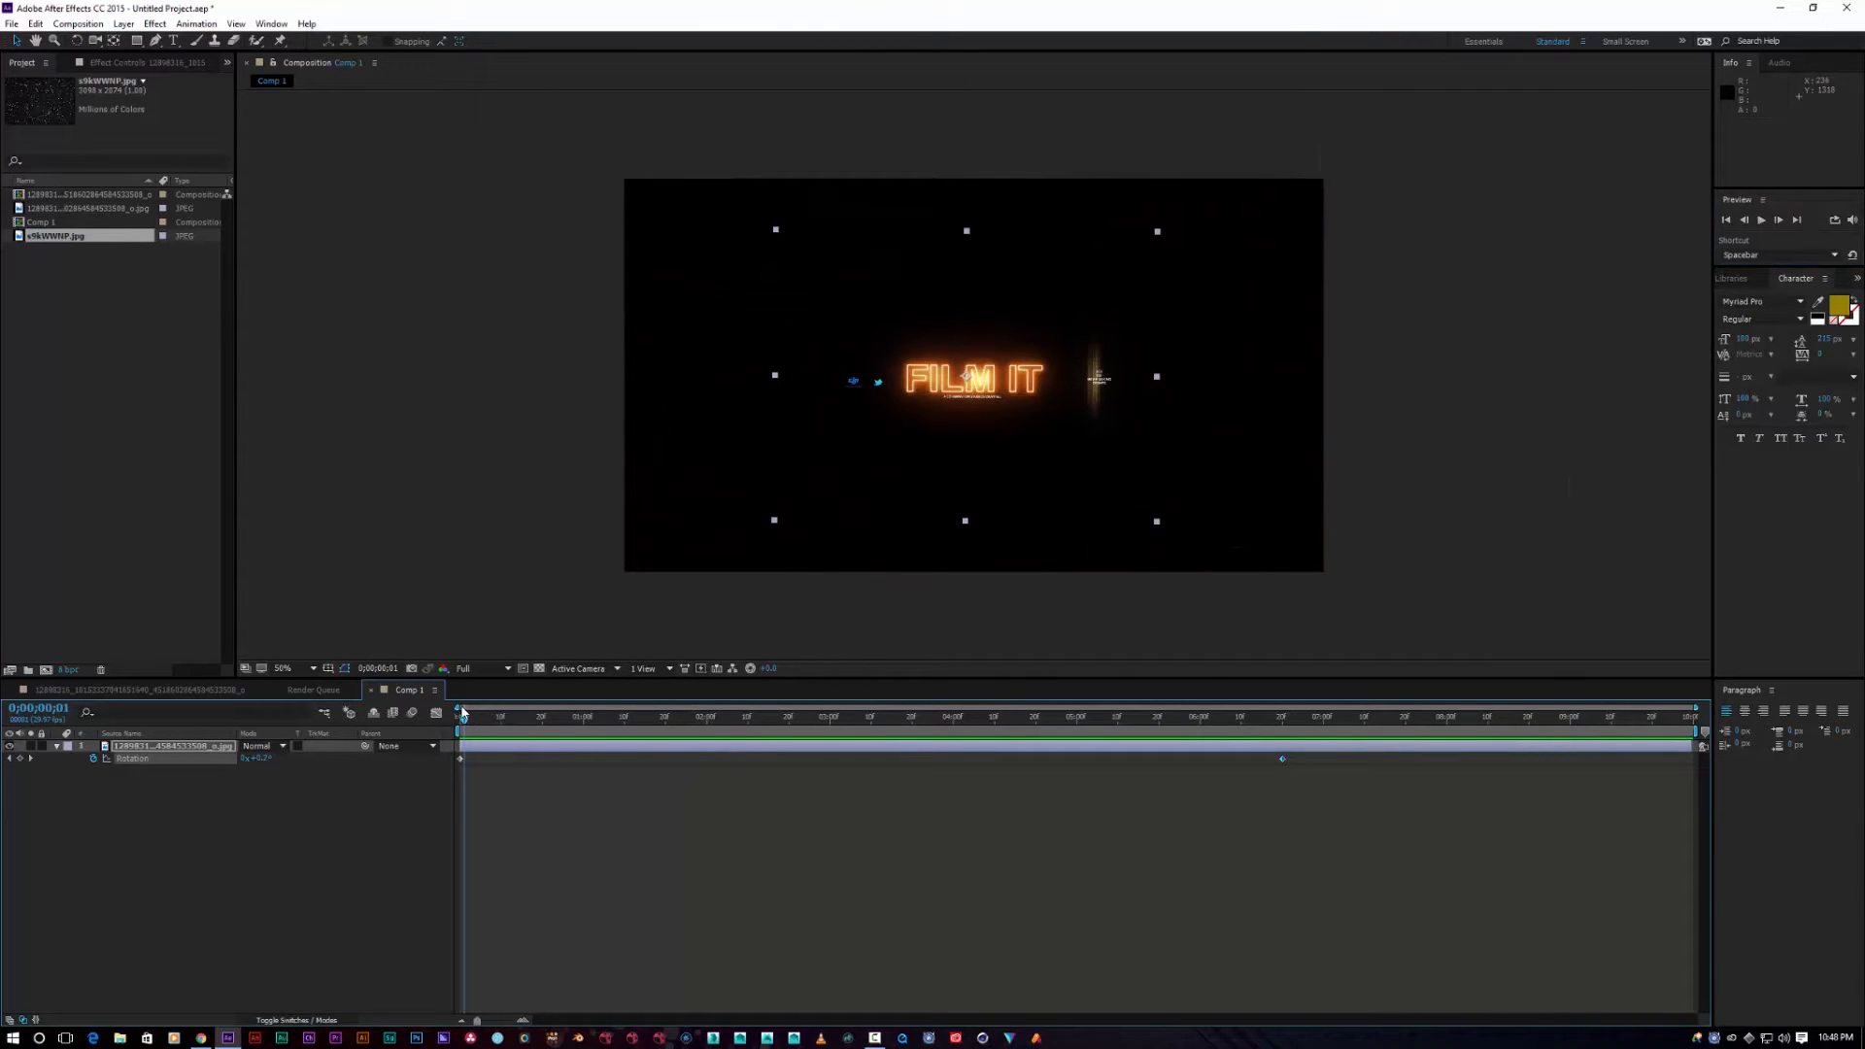
pyautogui.click(493, 645)
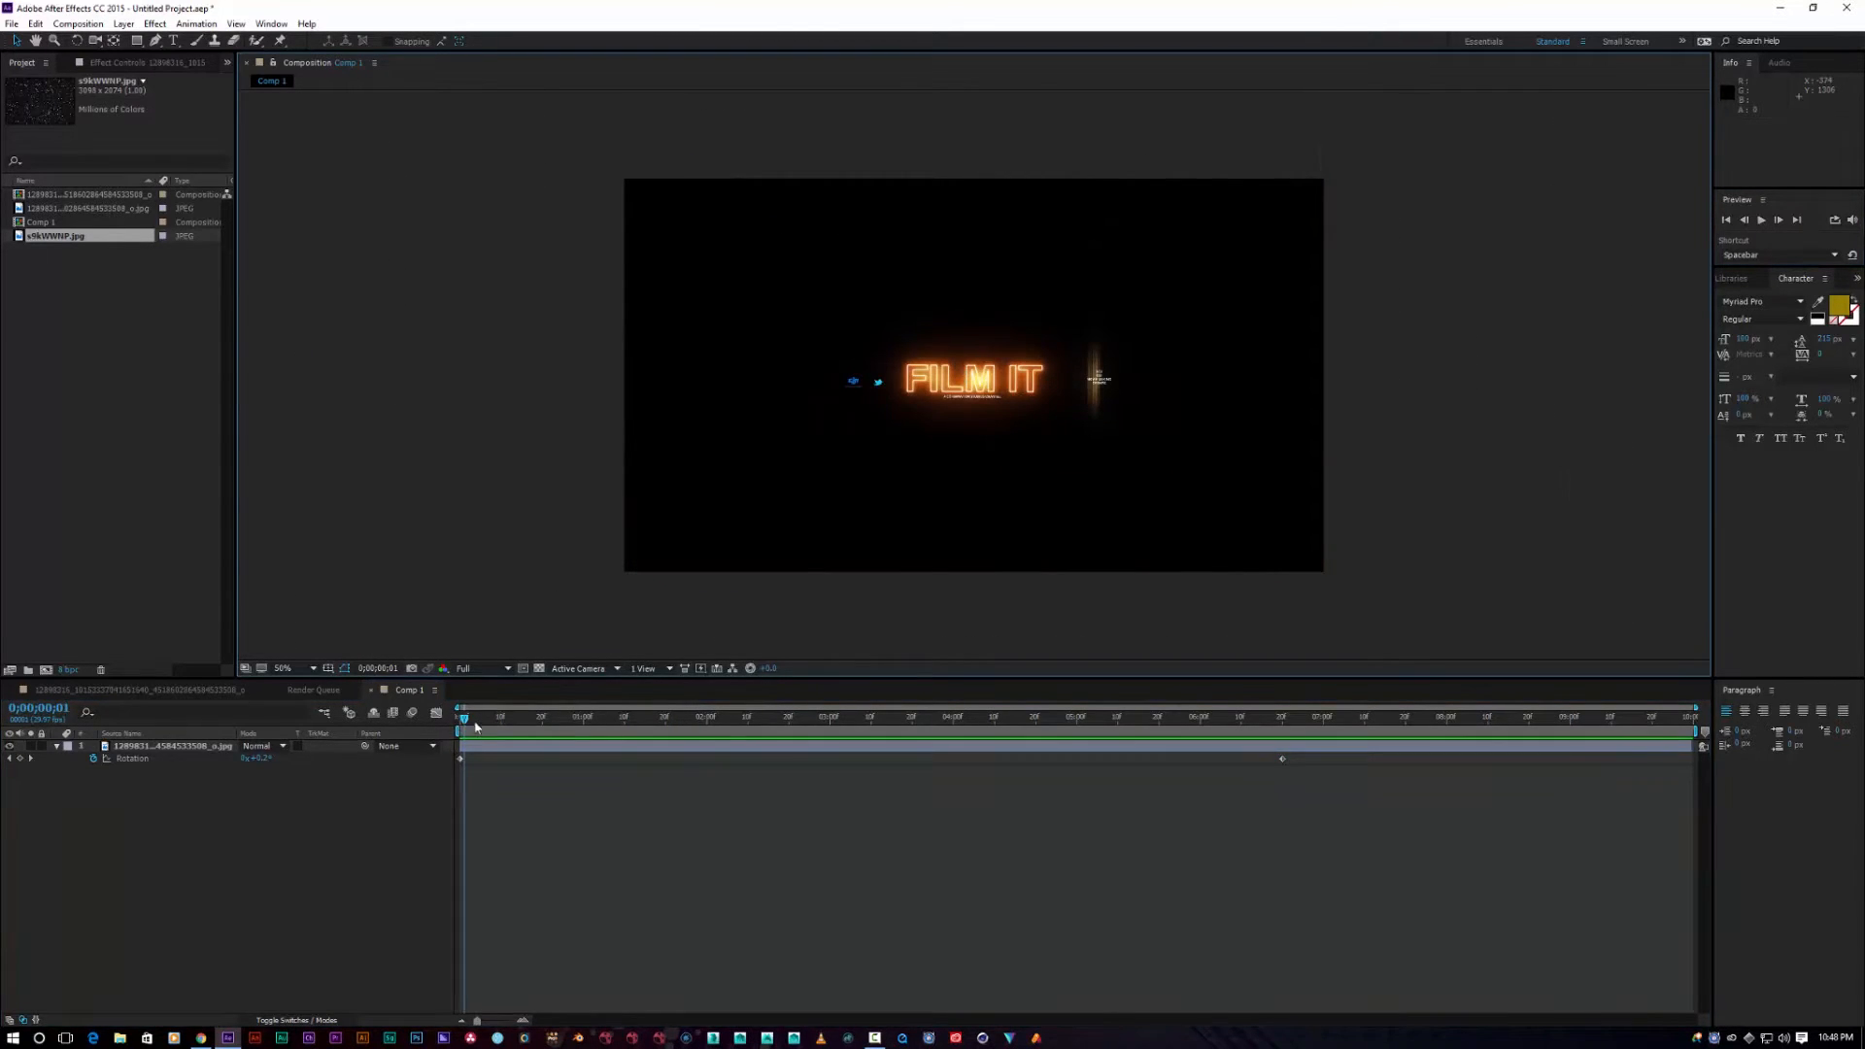
pyautogui.moveTo(461, 721); pyautogui.dragTo(418, 738)
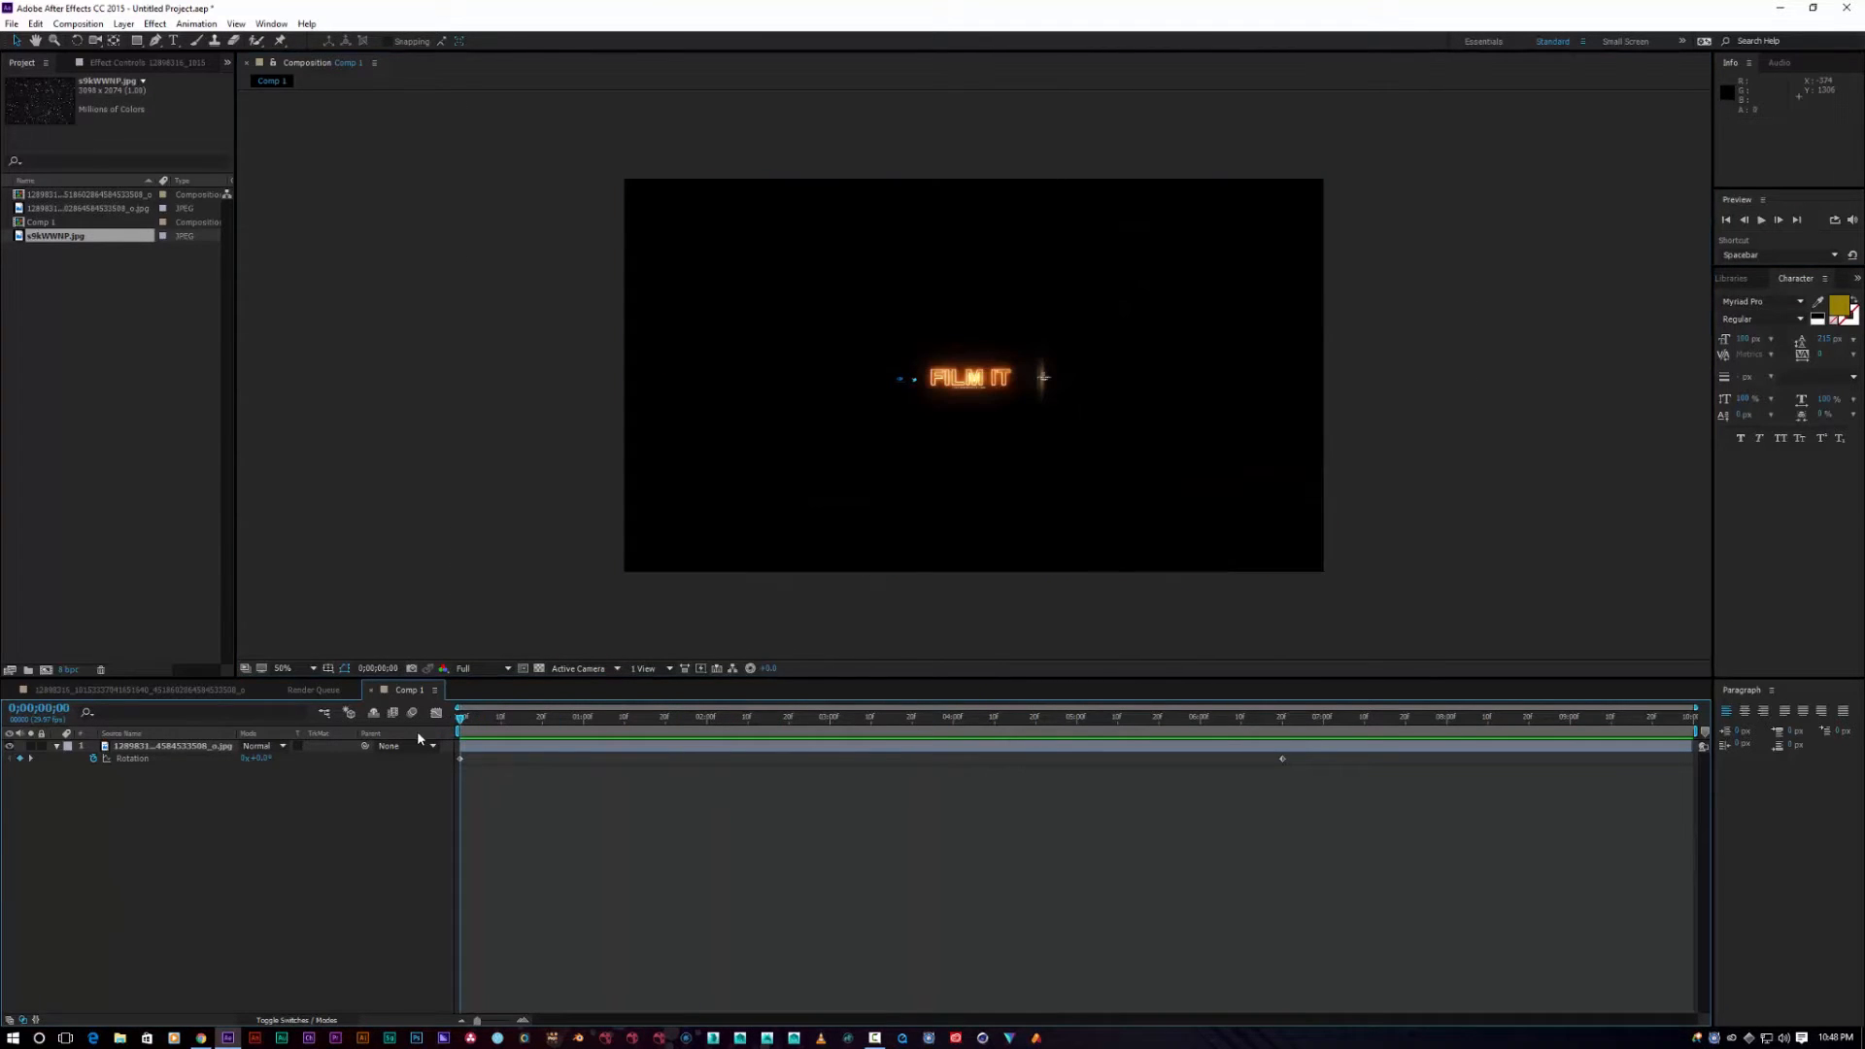
pyautogui.click(55, 747)
# Step: Create a new solid layer named flare
pyautogui.rightClick(182, 803)
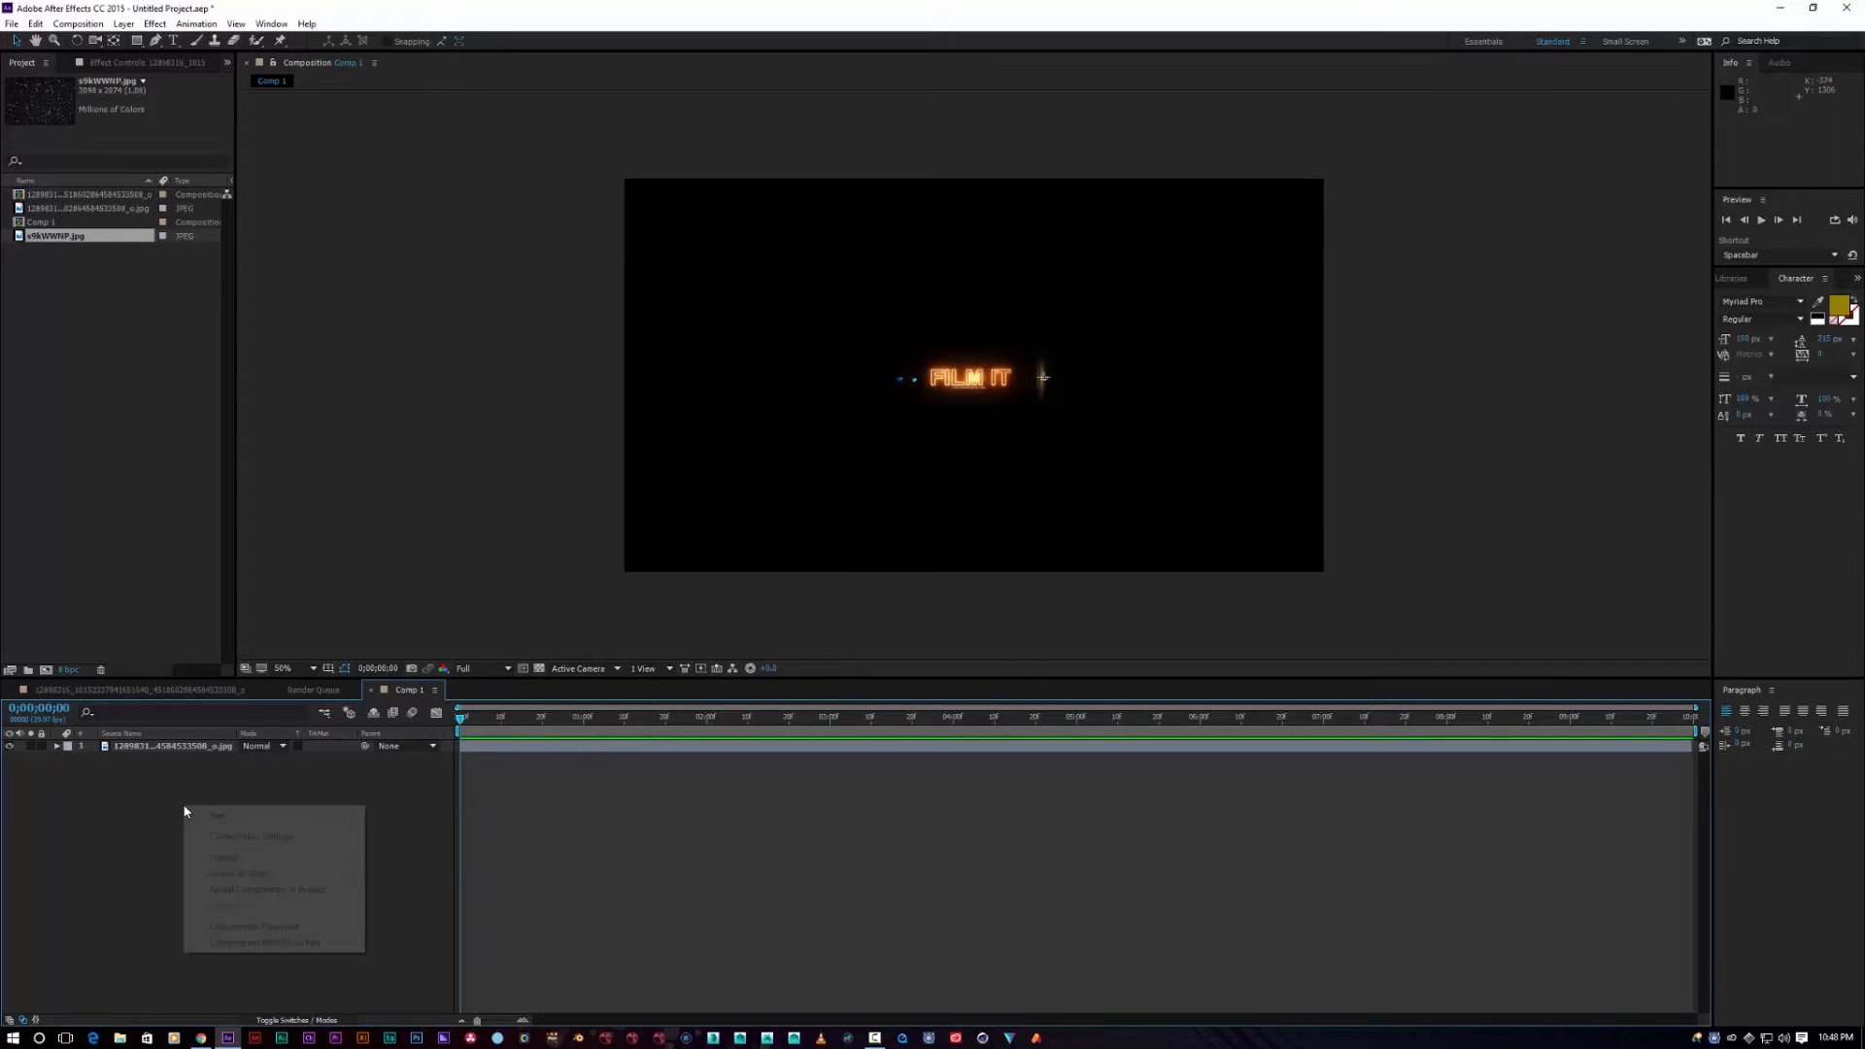
pyautogui.moveTo(272, 814)
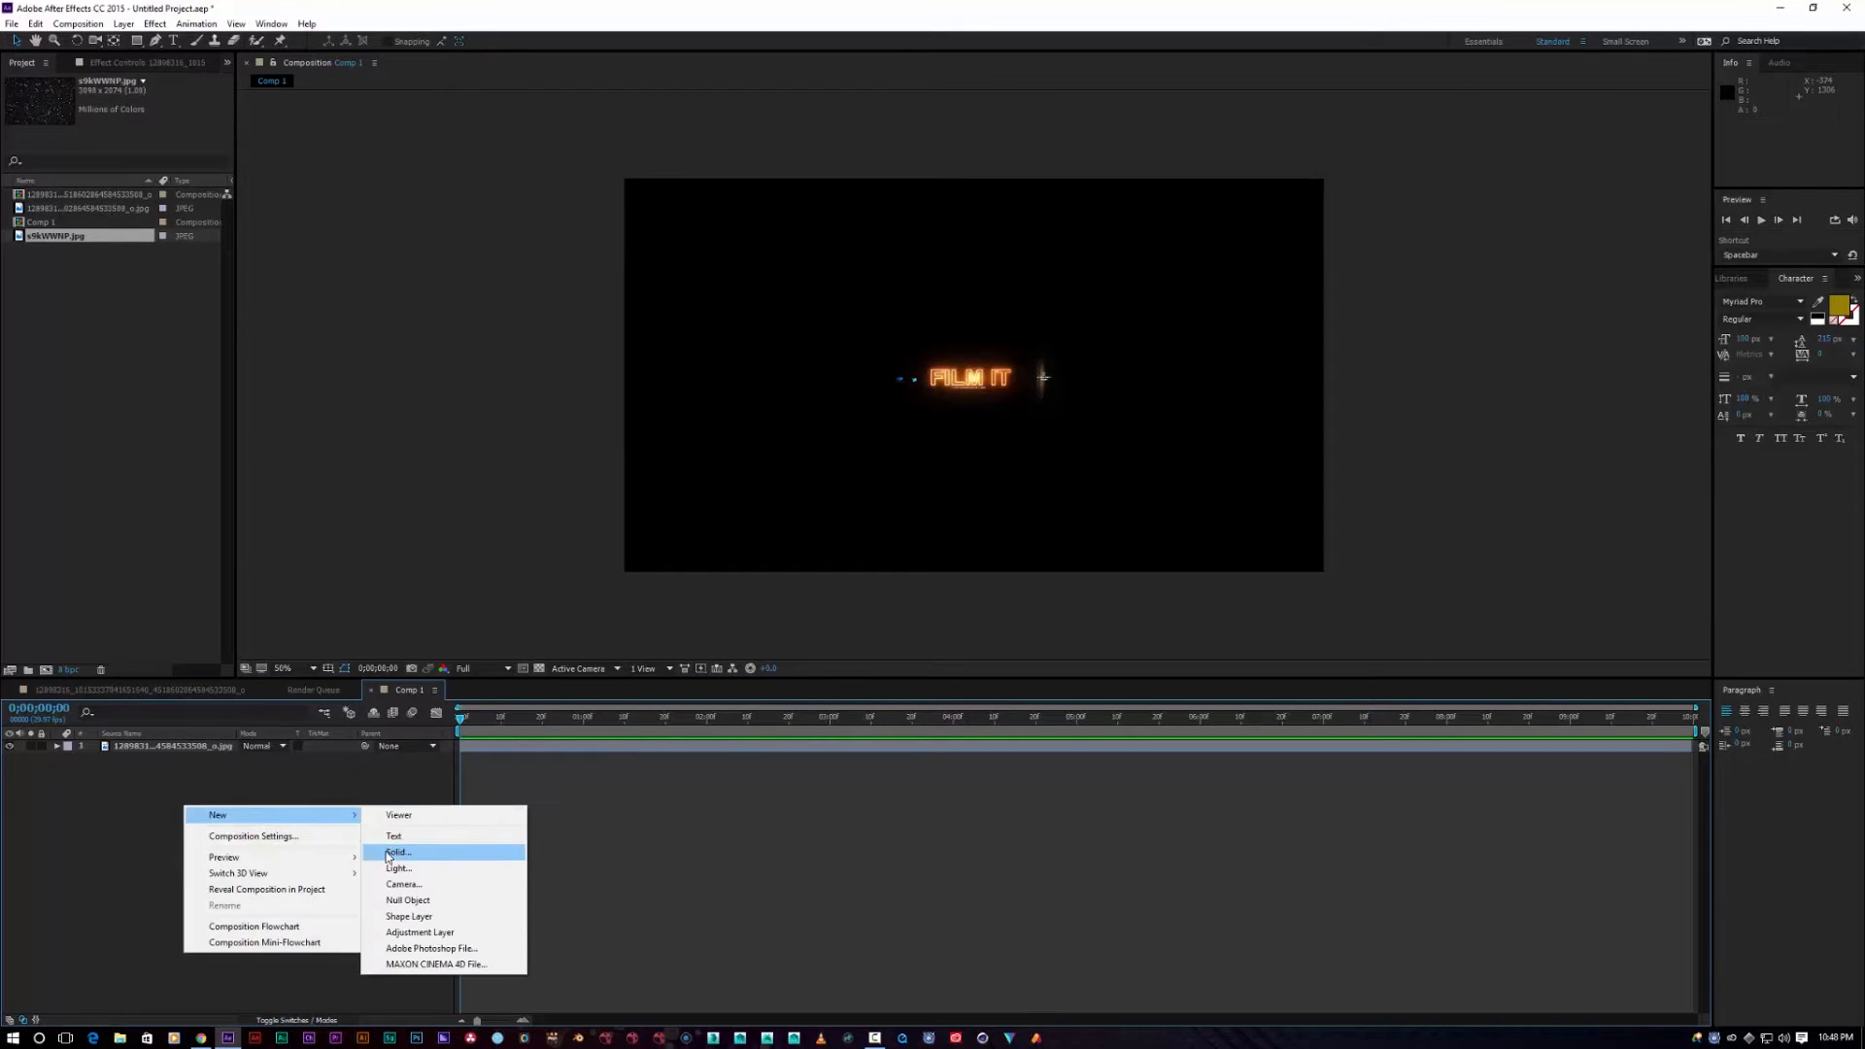
pyautogui.click(385, 853)
pyautogui.write('flare')
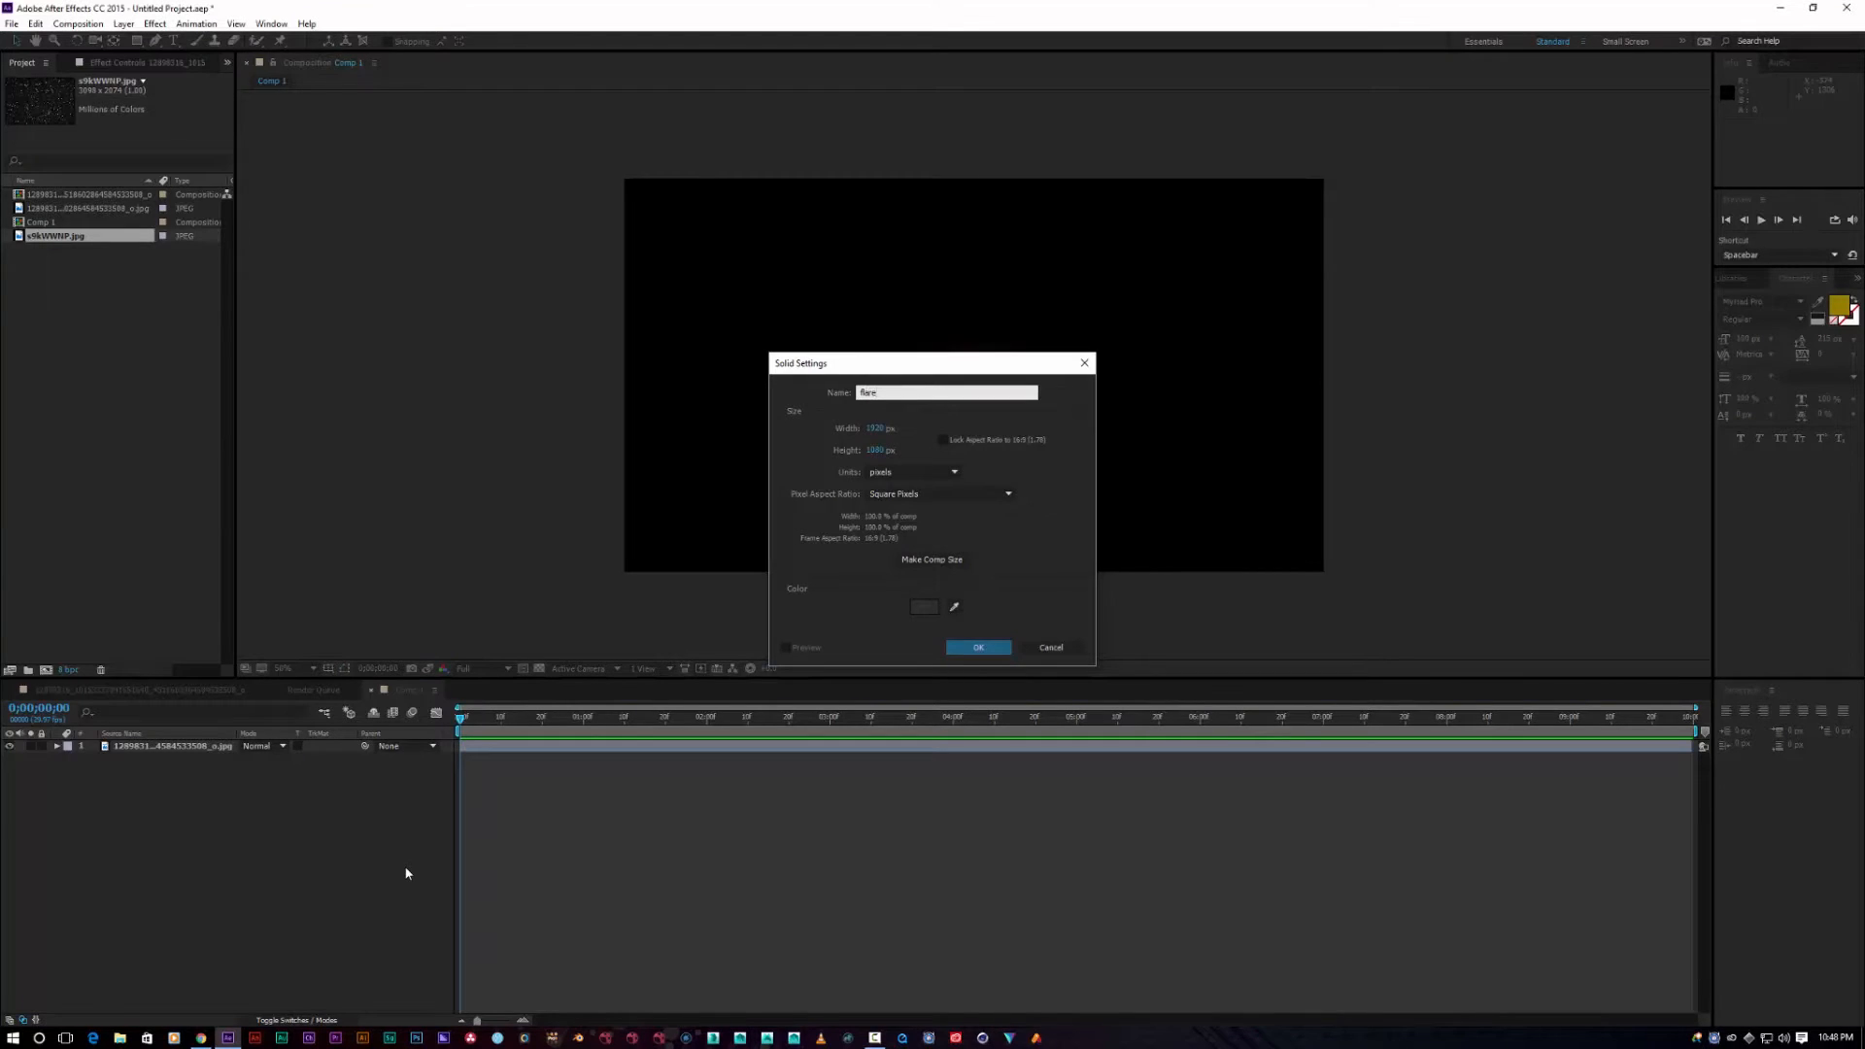
pyautogui.press('Return')
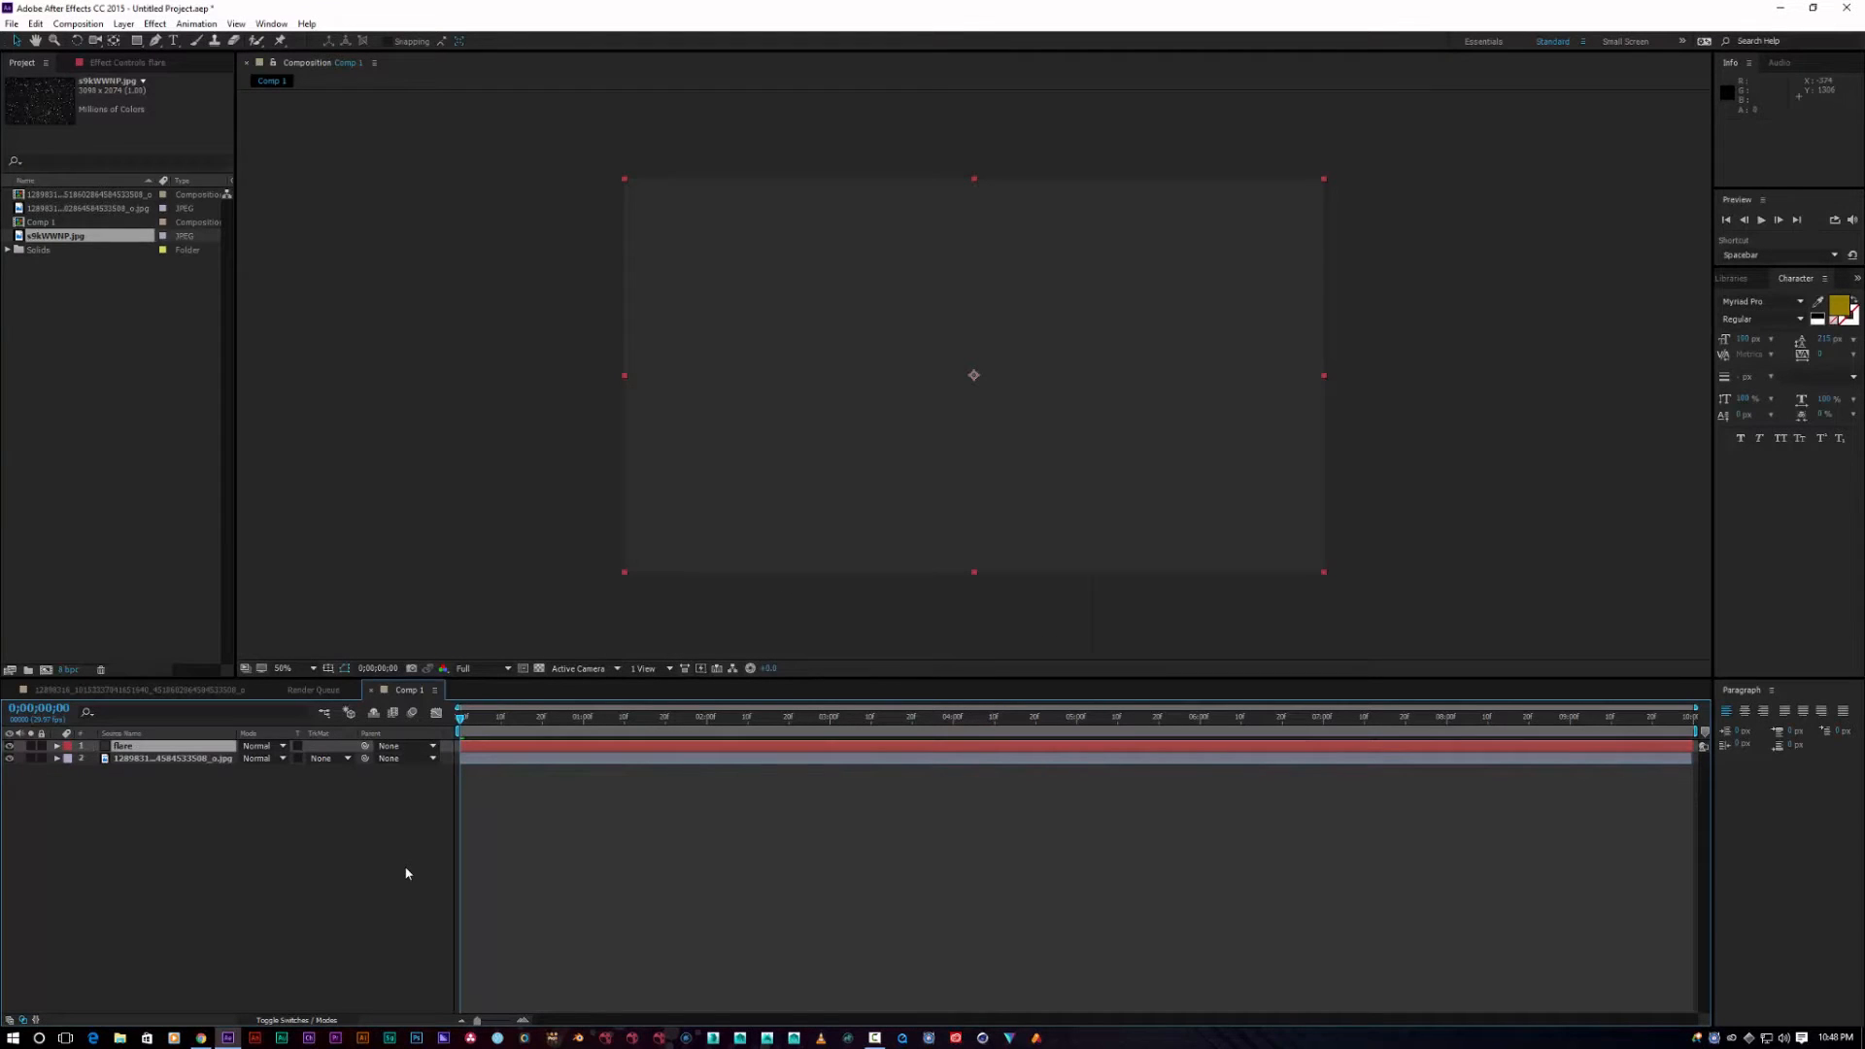
# Step: Apply Video Copilot's Optical Flares effect to the flare solid
pyautogui.click(158, 24)
pyautogui.moveTo(324, 977)
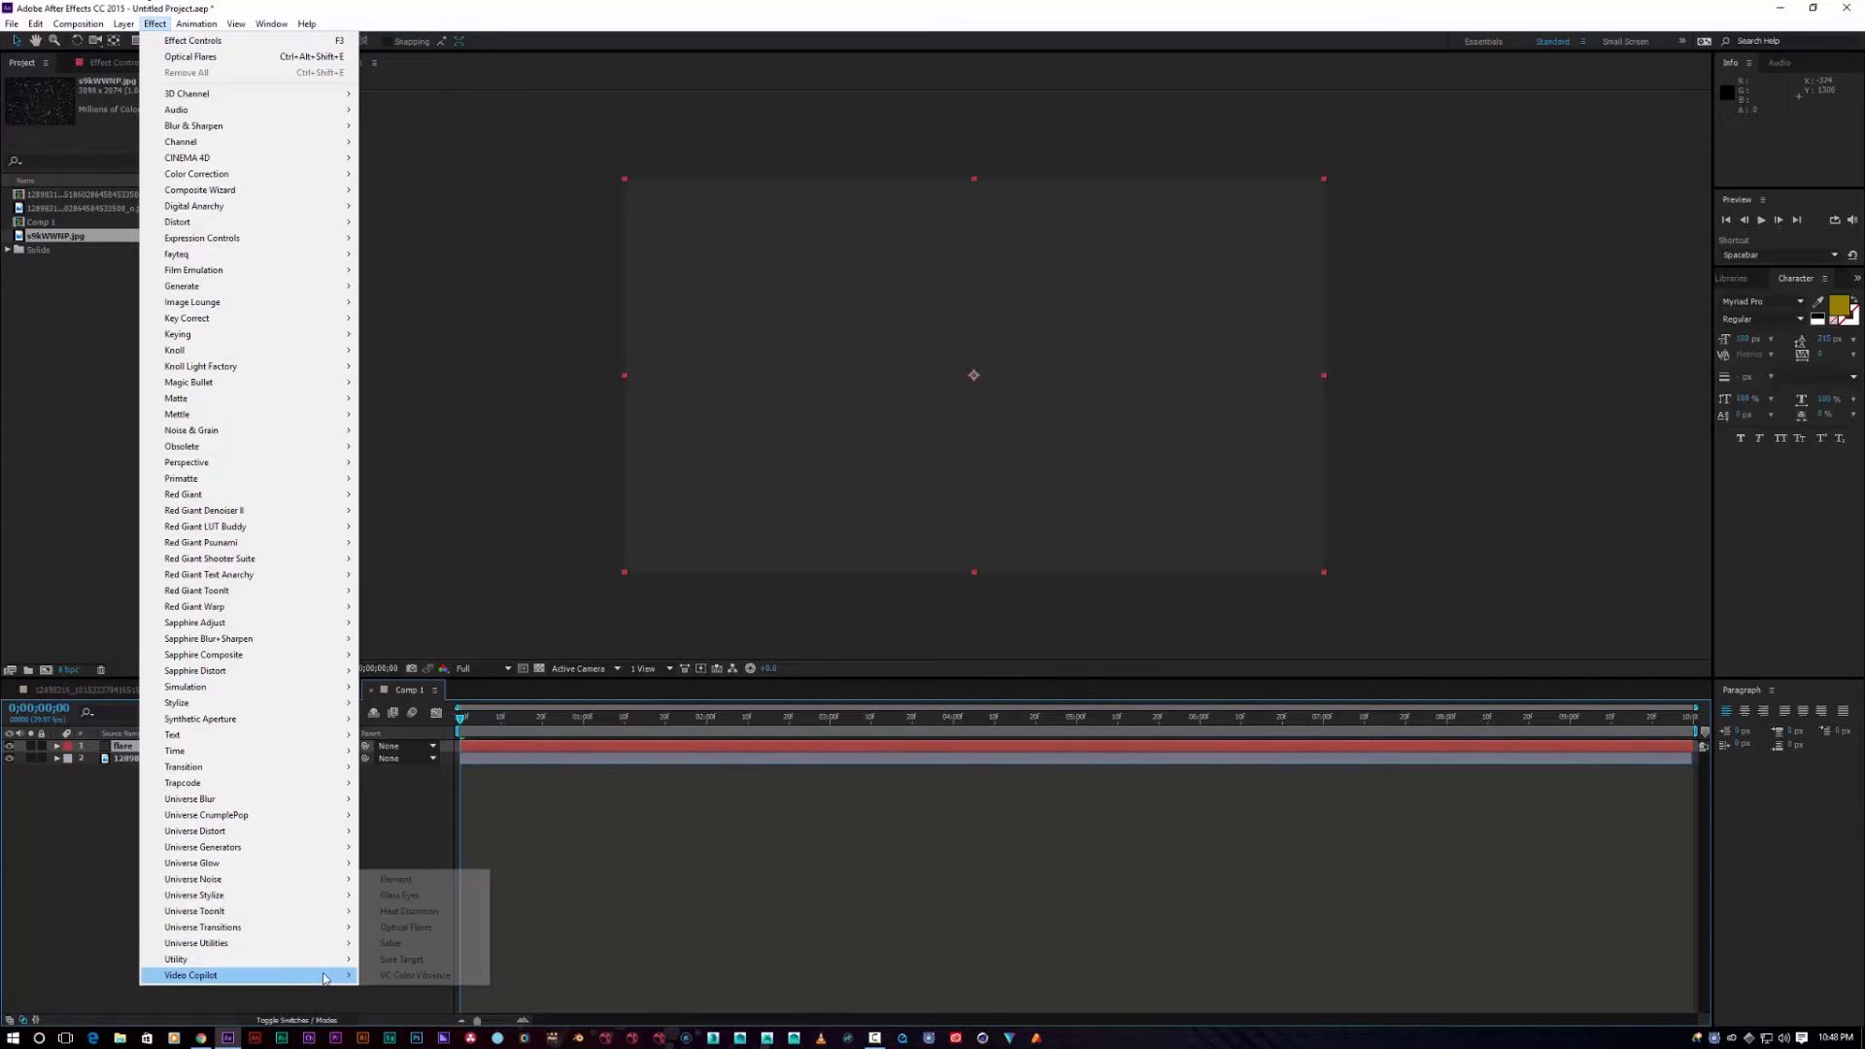
pyautogui.click(403, 926)
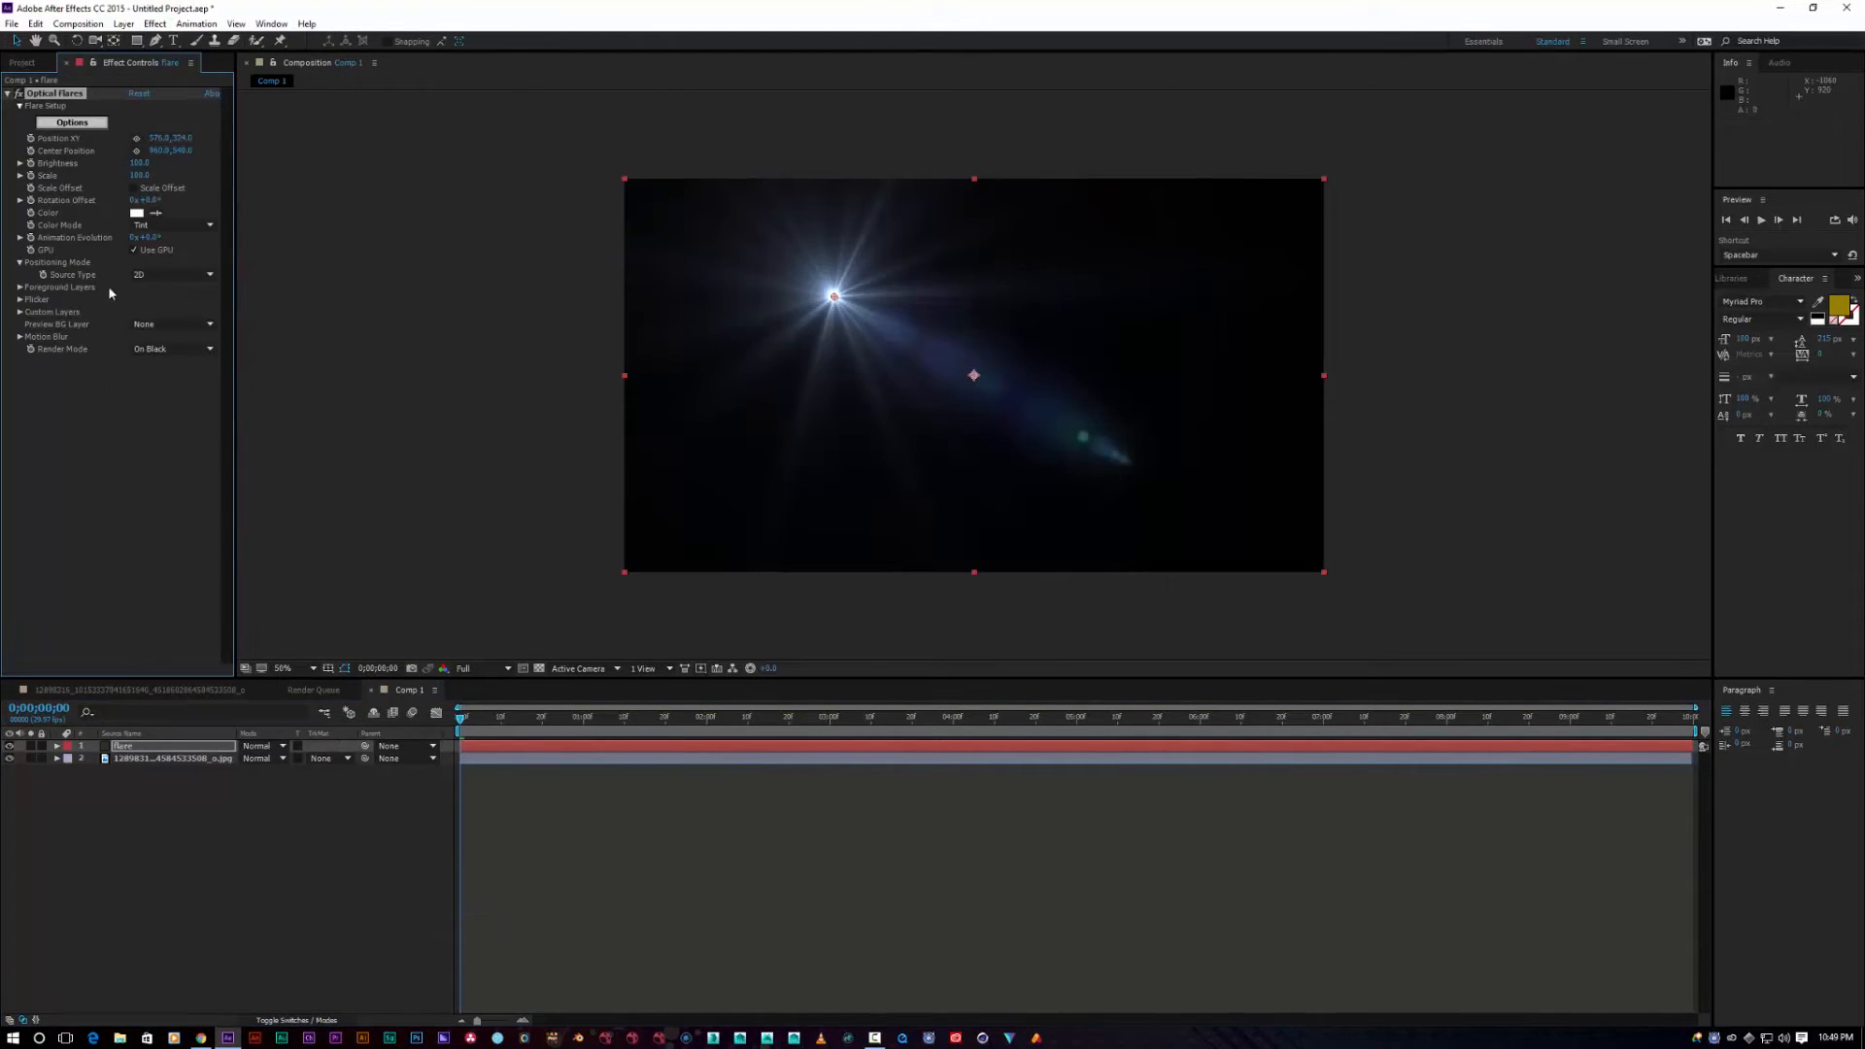
# Step: Load the orange Beached preset from the Light folder and position the flare light in the preview
pyautogui.click(71, 122)
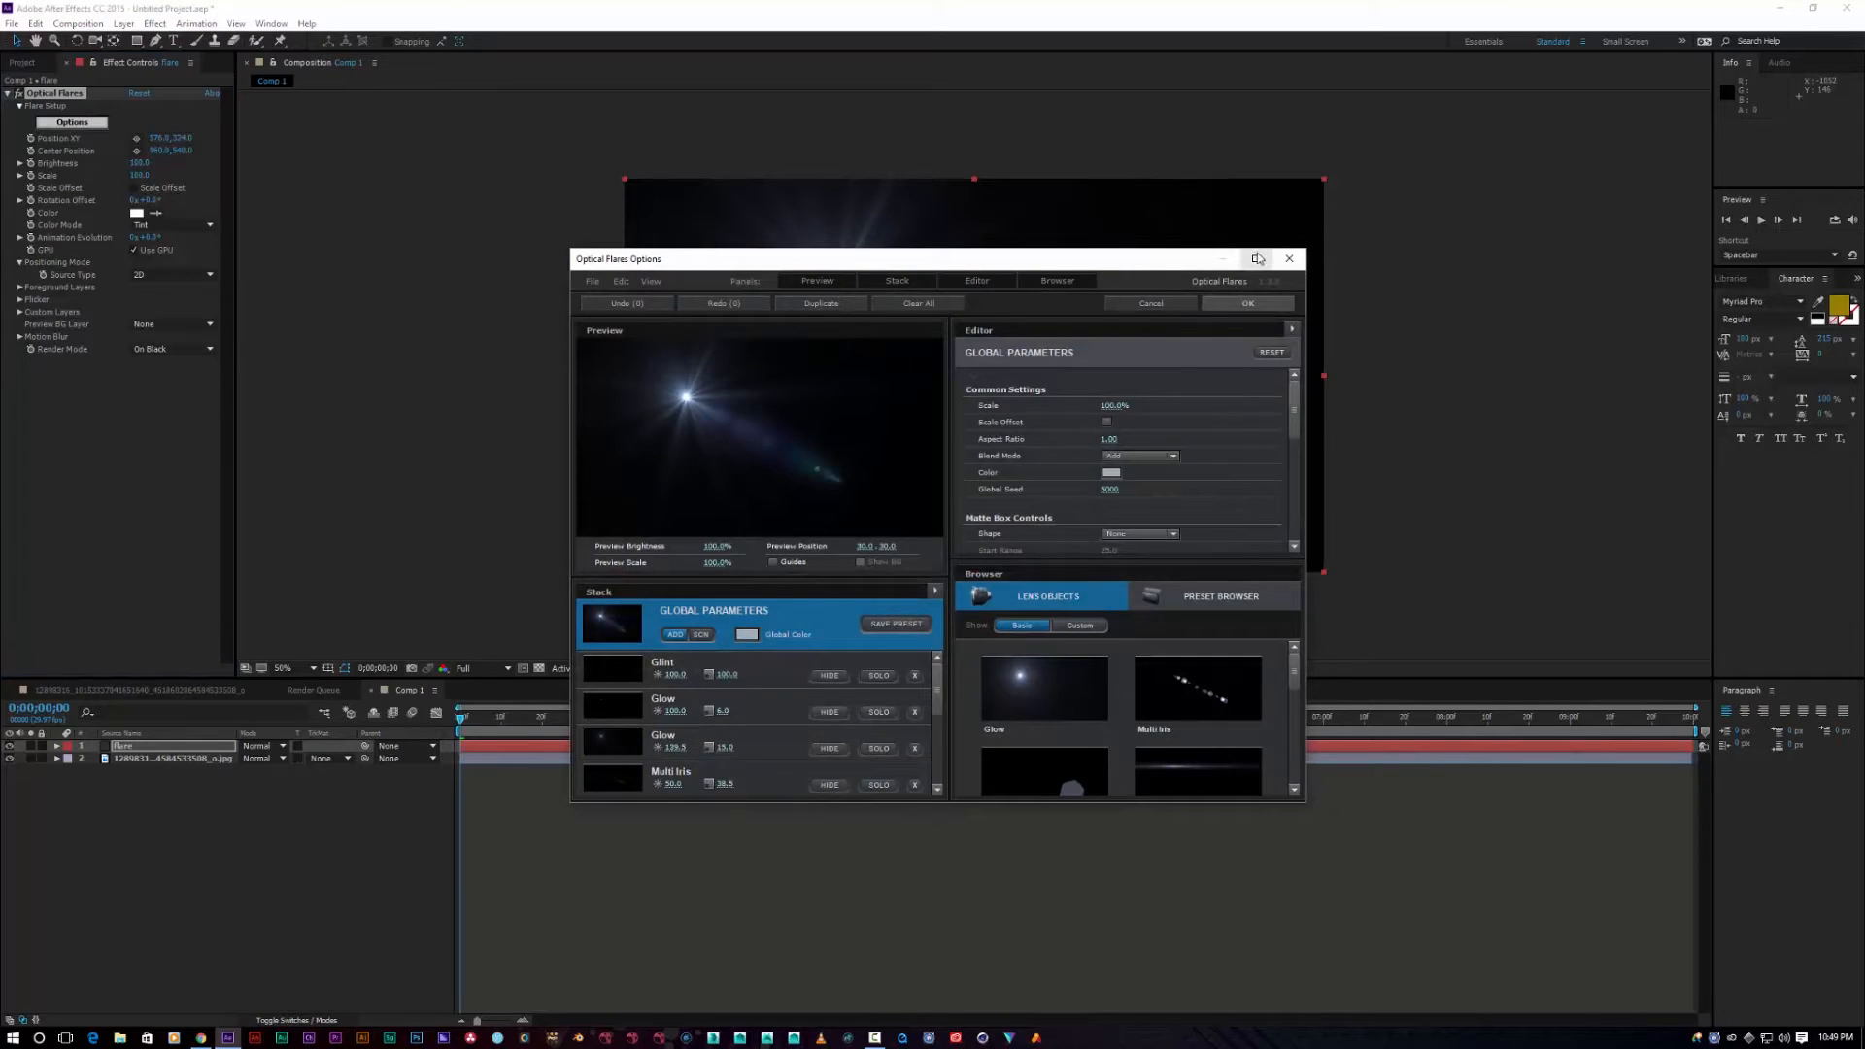
pyautogui.click(1262, 260)
pyautogui.click(1373, 586)
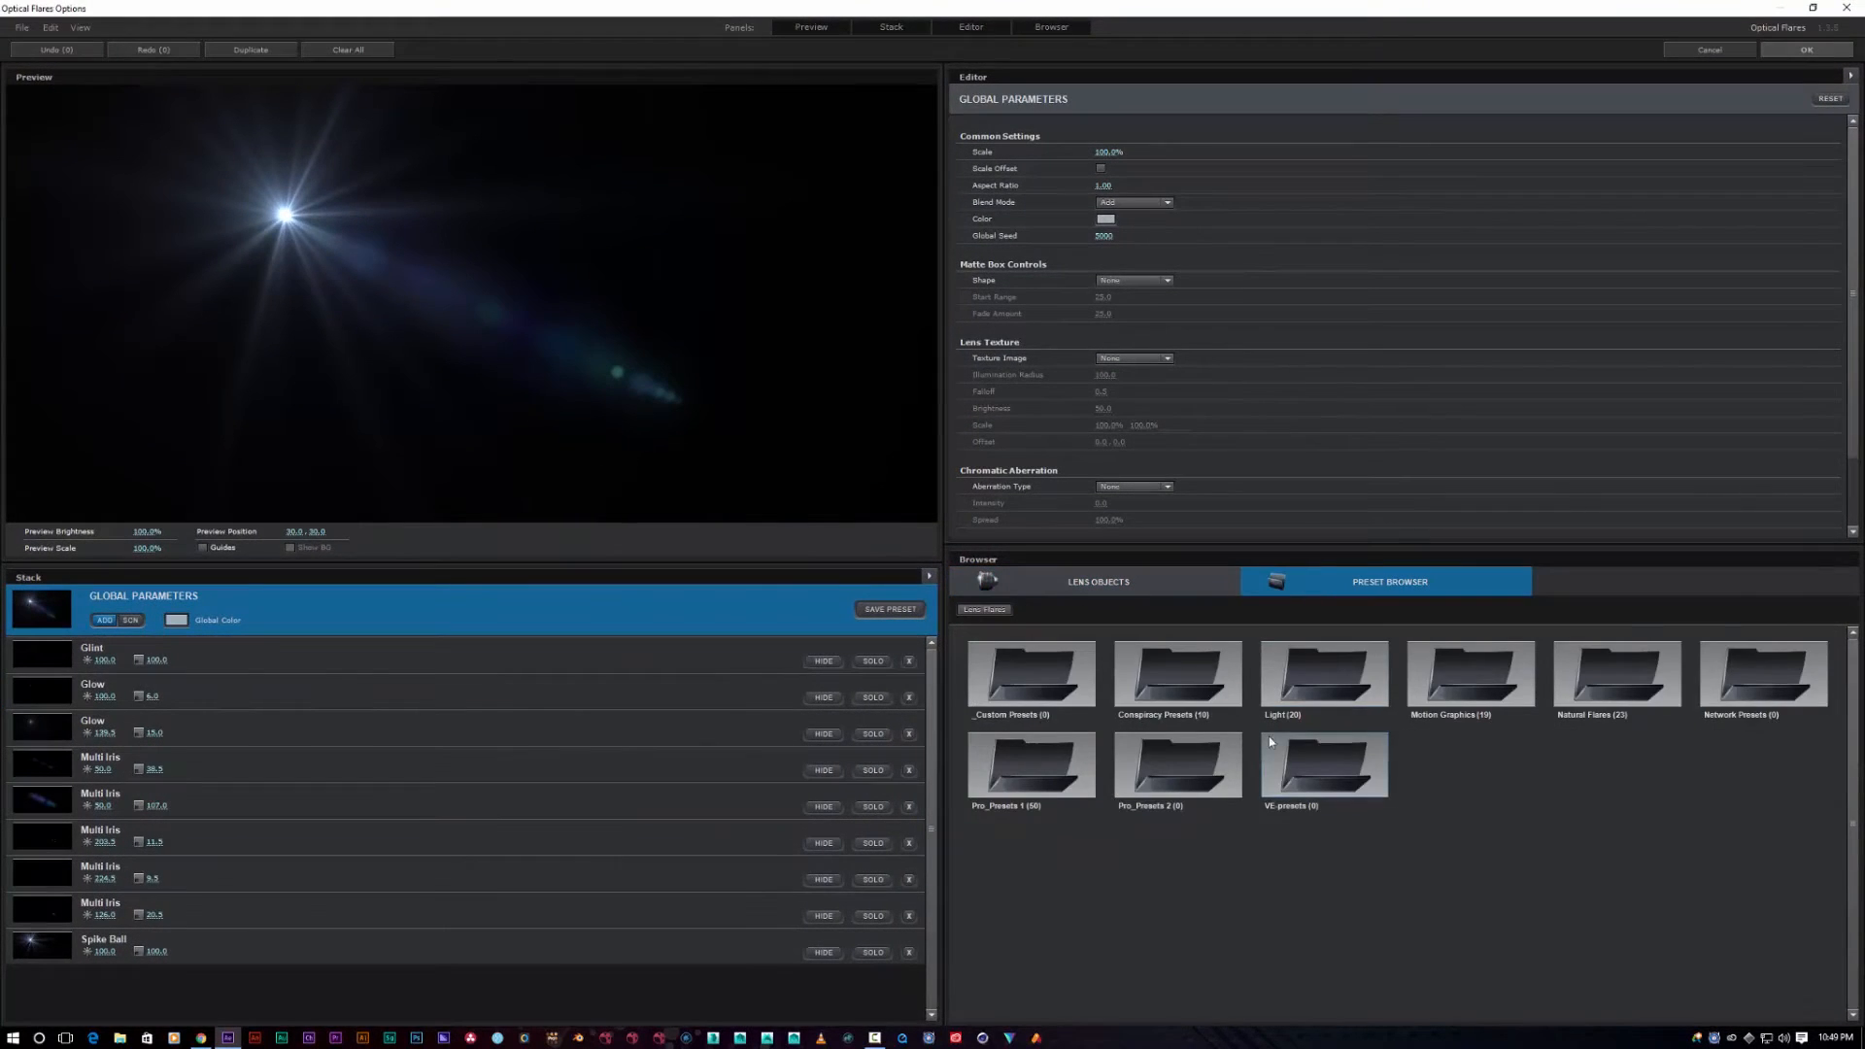
pyautogui.click(1280, 691)
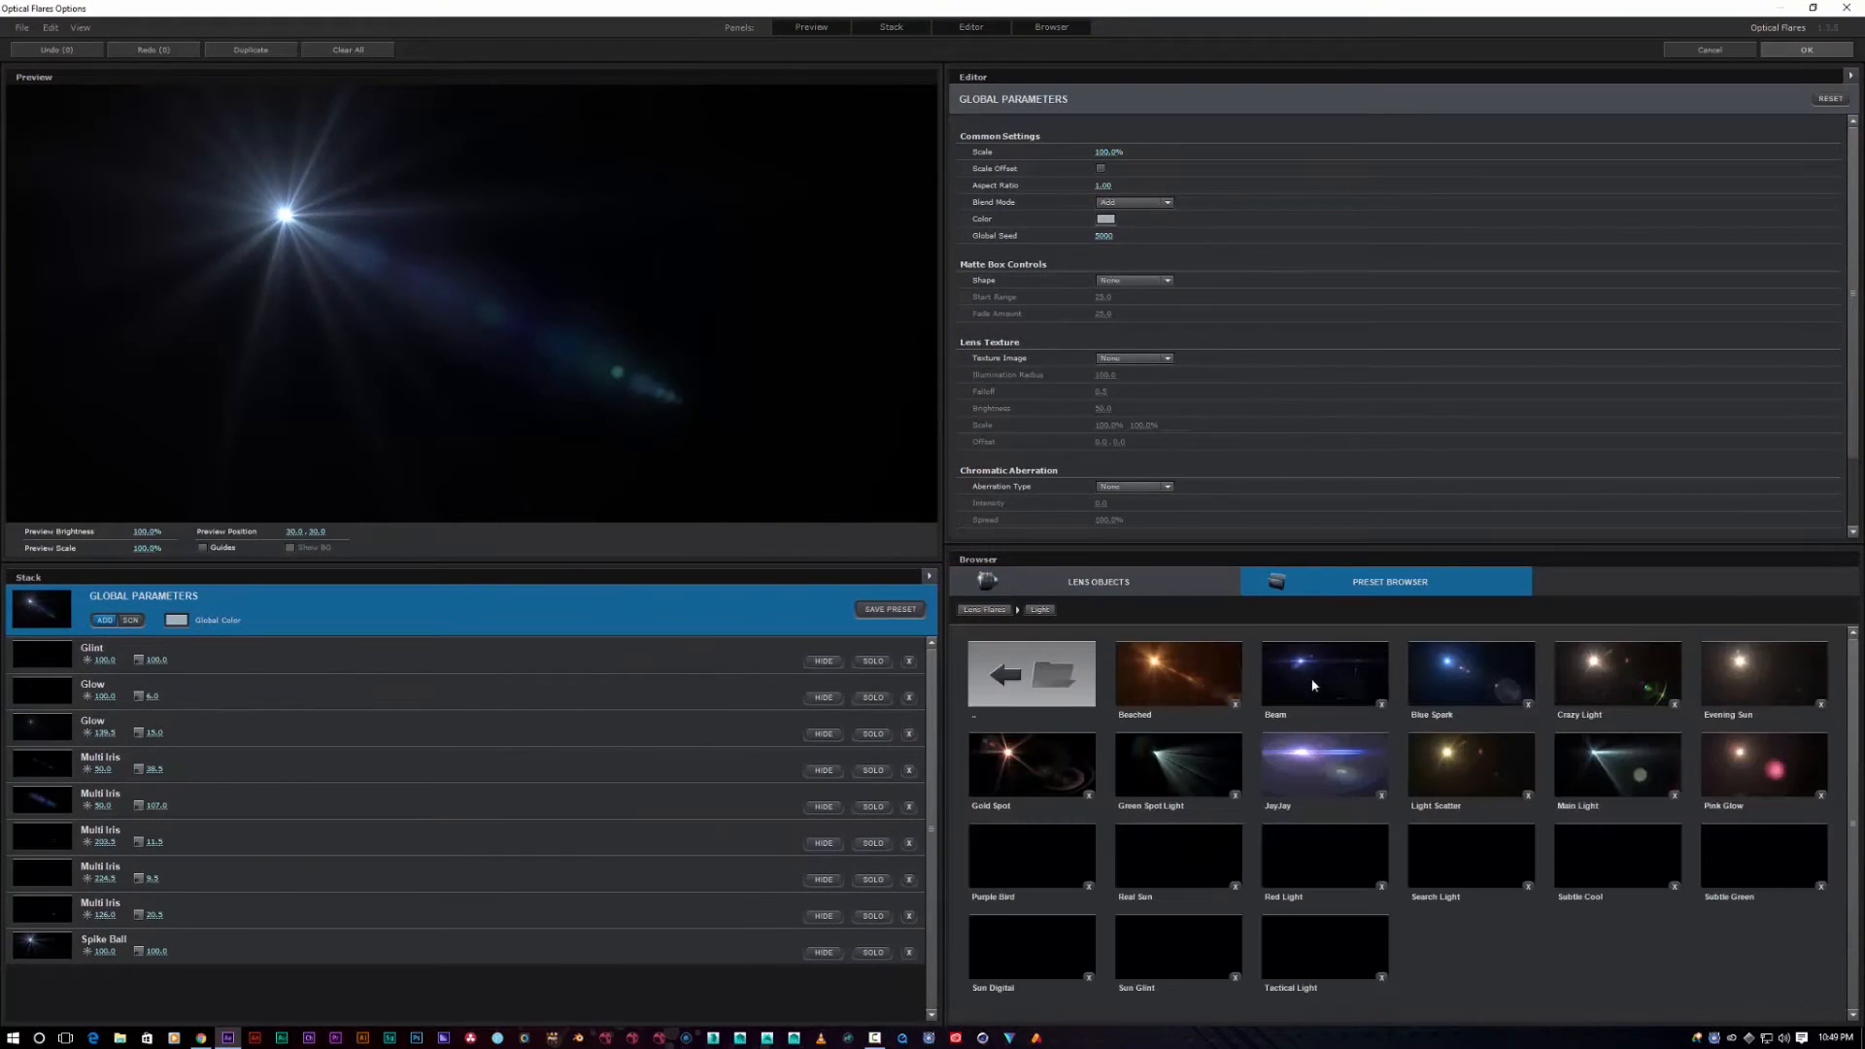
pyautogui.click(1153, 663)
pyautogui.moveTo(292, 219); pyautogui.dragTo(475, 366)
pyautogui.moveTo(578, 341); pyautogui.dragTo(700, 304)
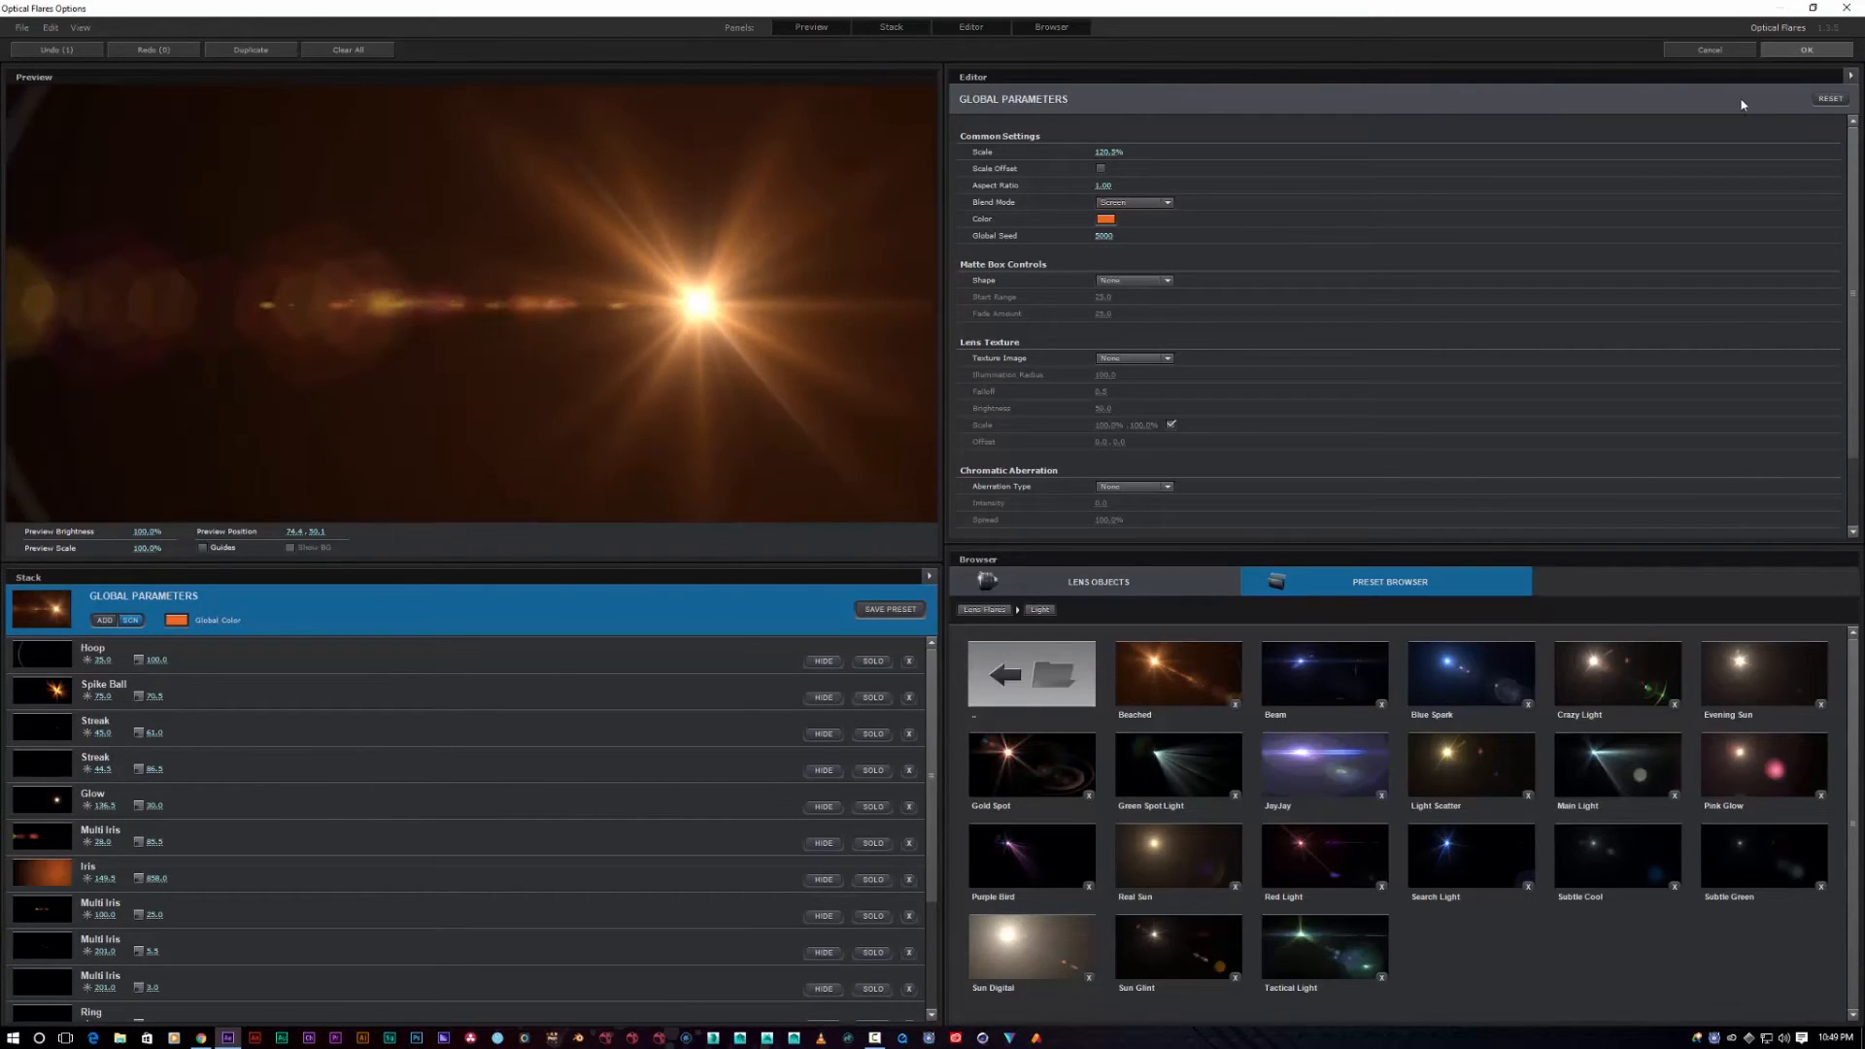
pyautogui.click(1802, 52)
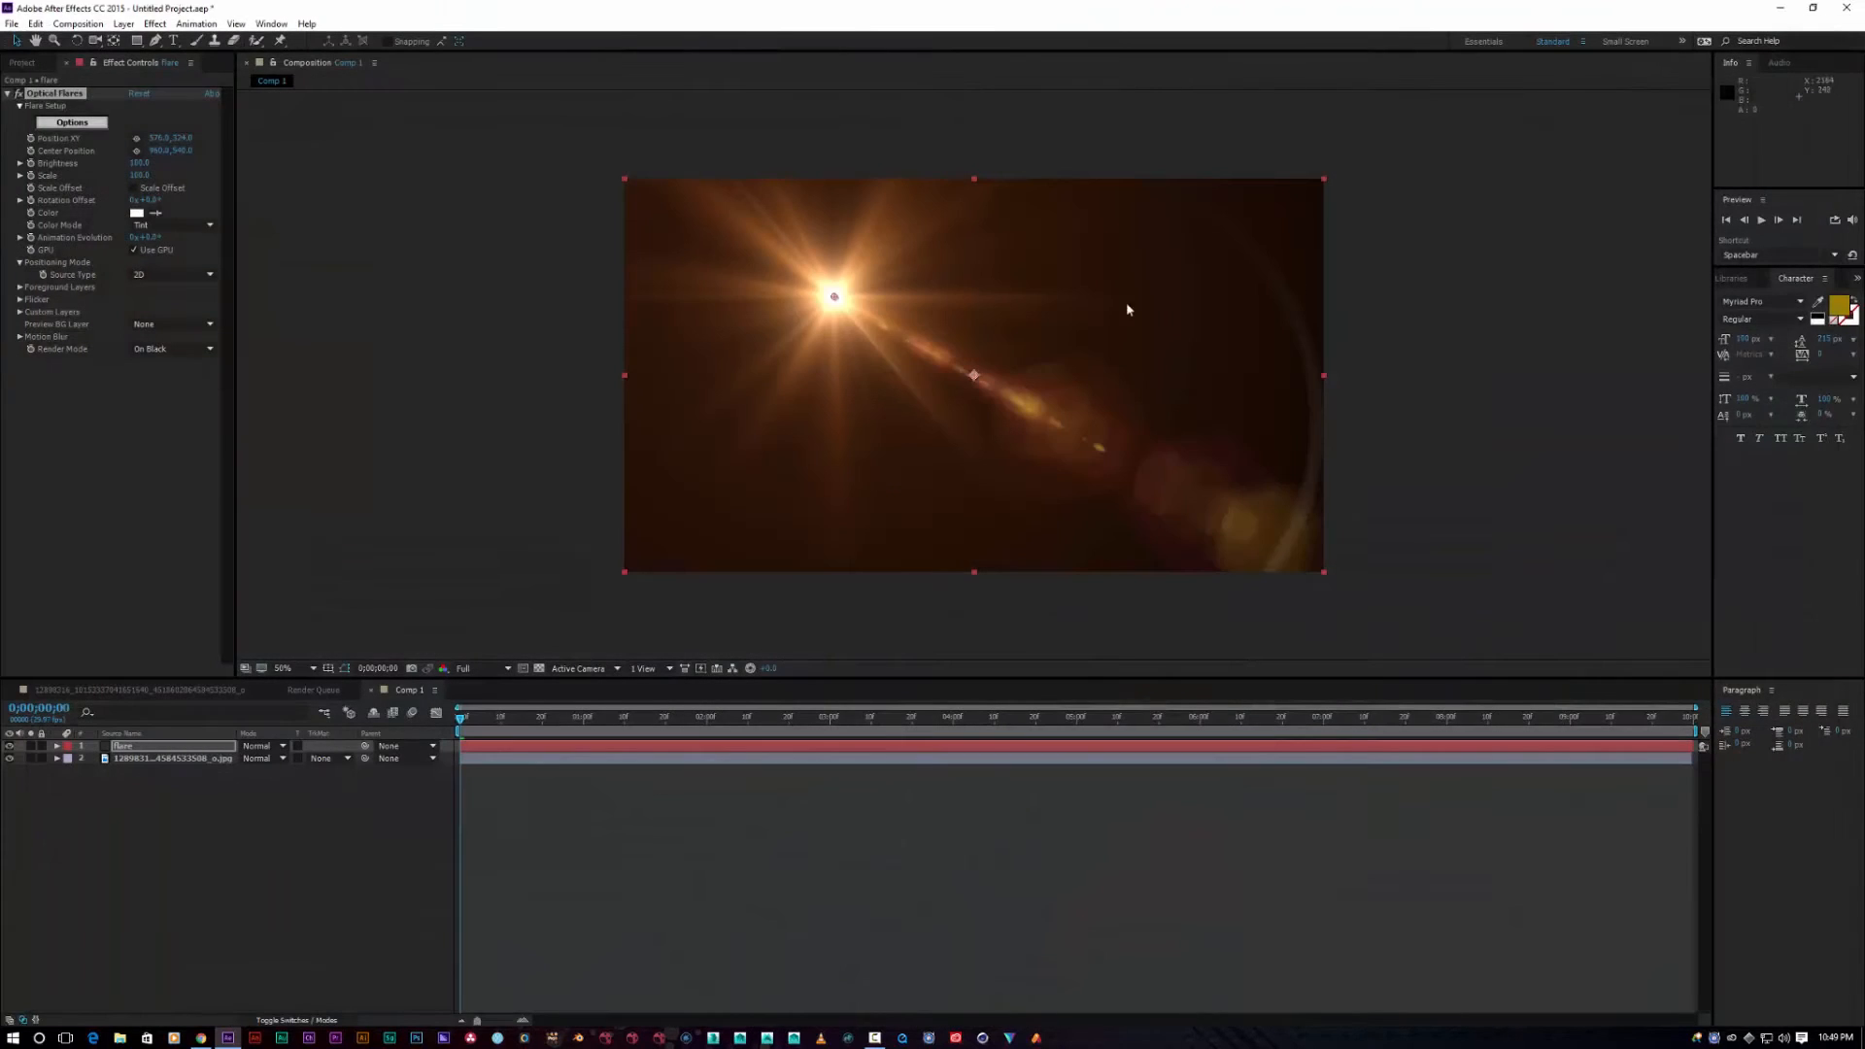
pyautogui.click(274, 746)
# Step: Set the flare layer to Screen mode and place the light on the comp's right edge
pyautogui.click(292, 288)
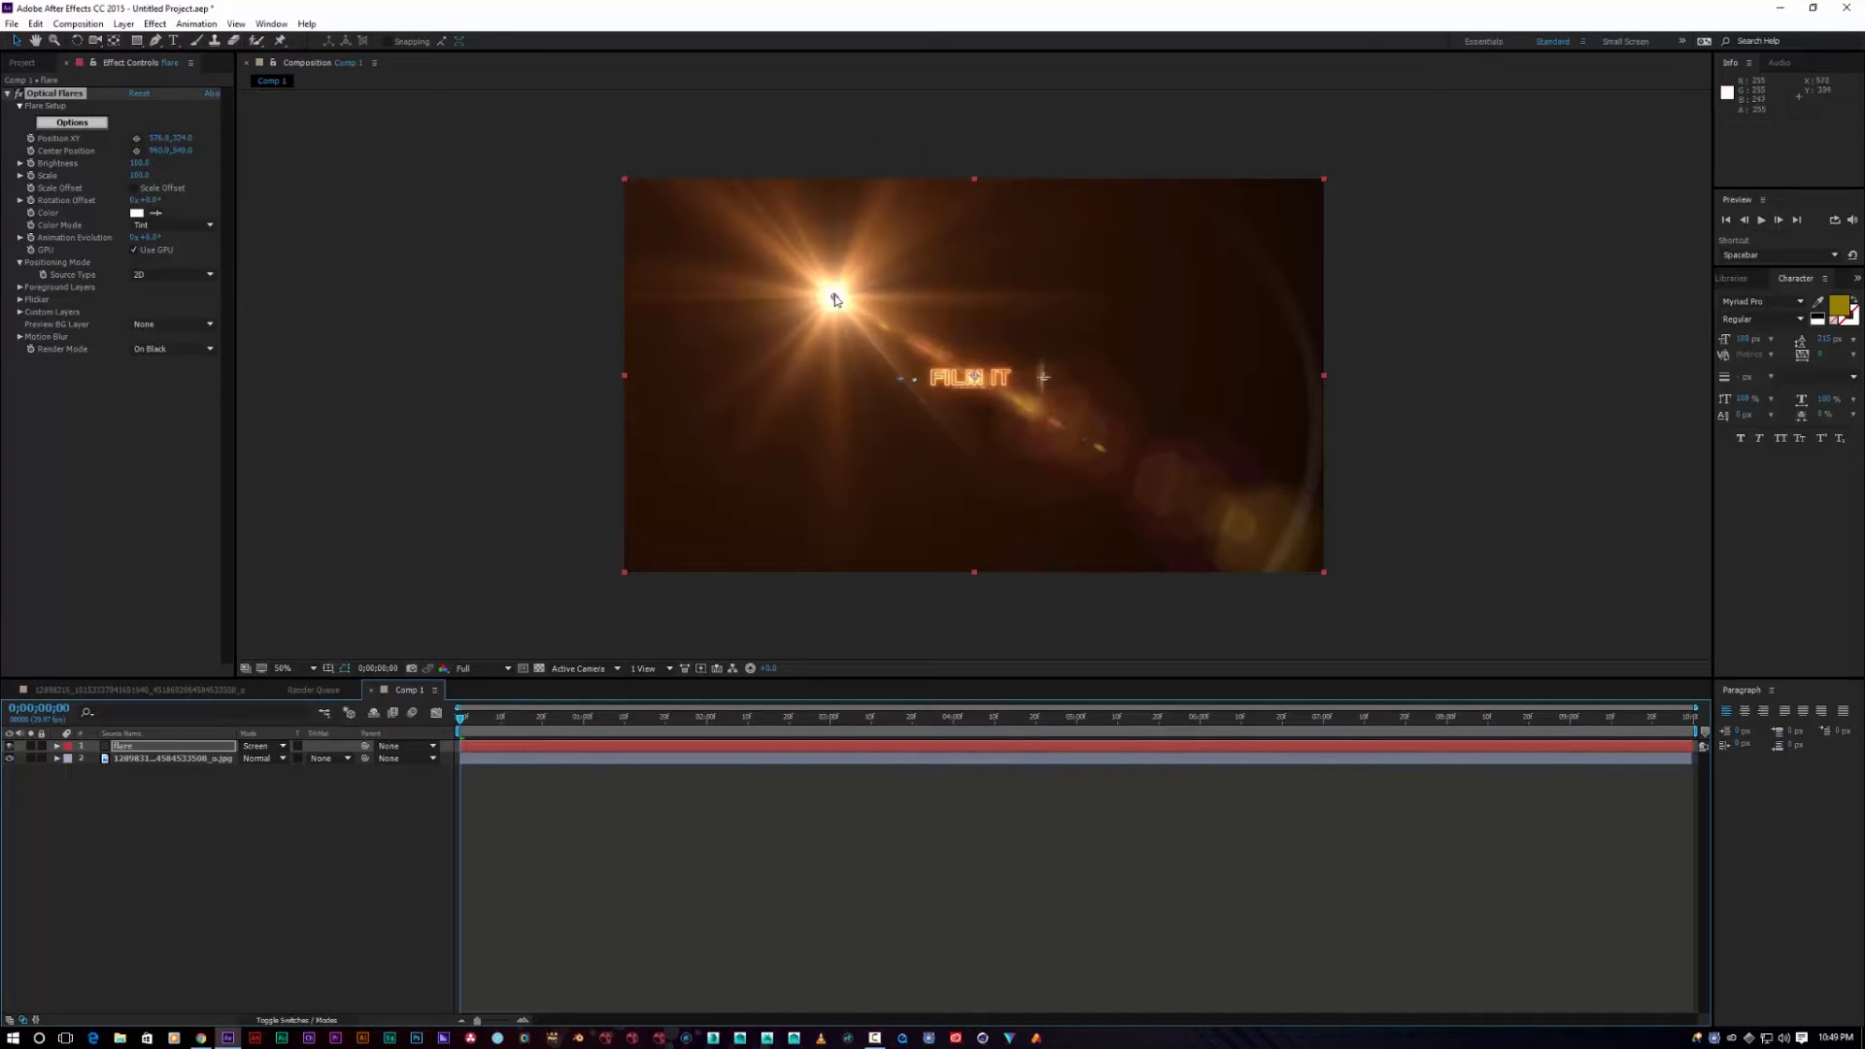
pyautogui.moveTo(835, 301); pyautogui.dragTo(1309, 377)
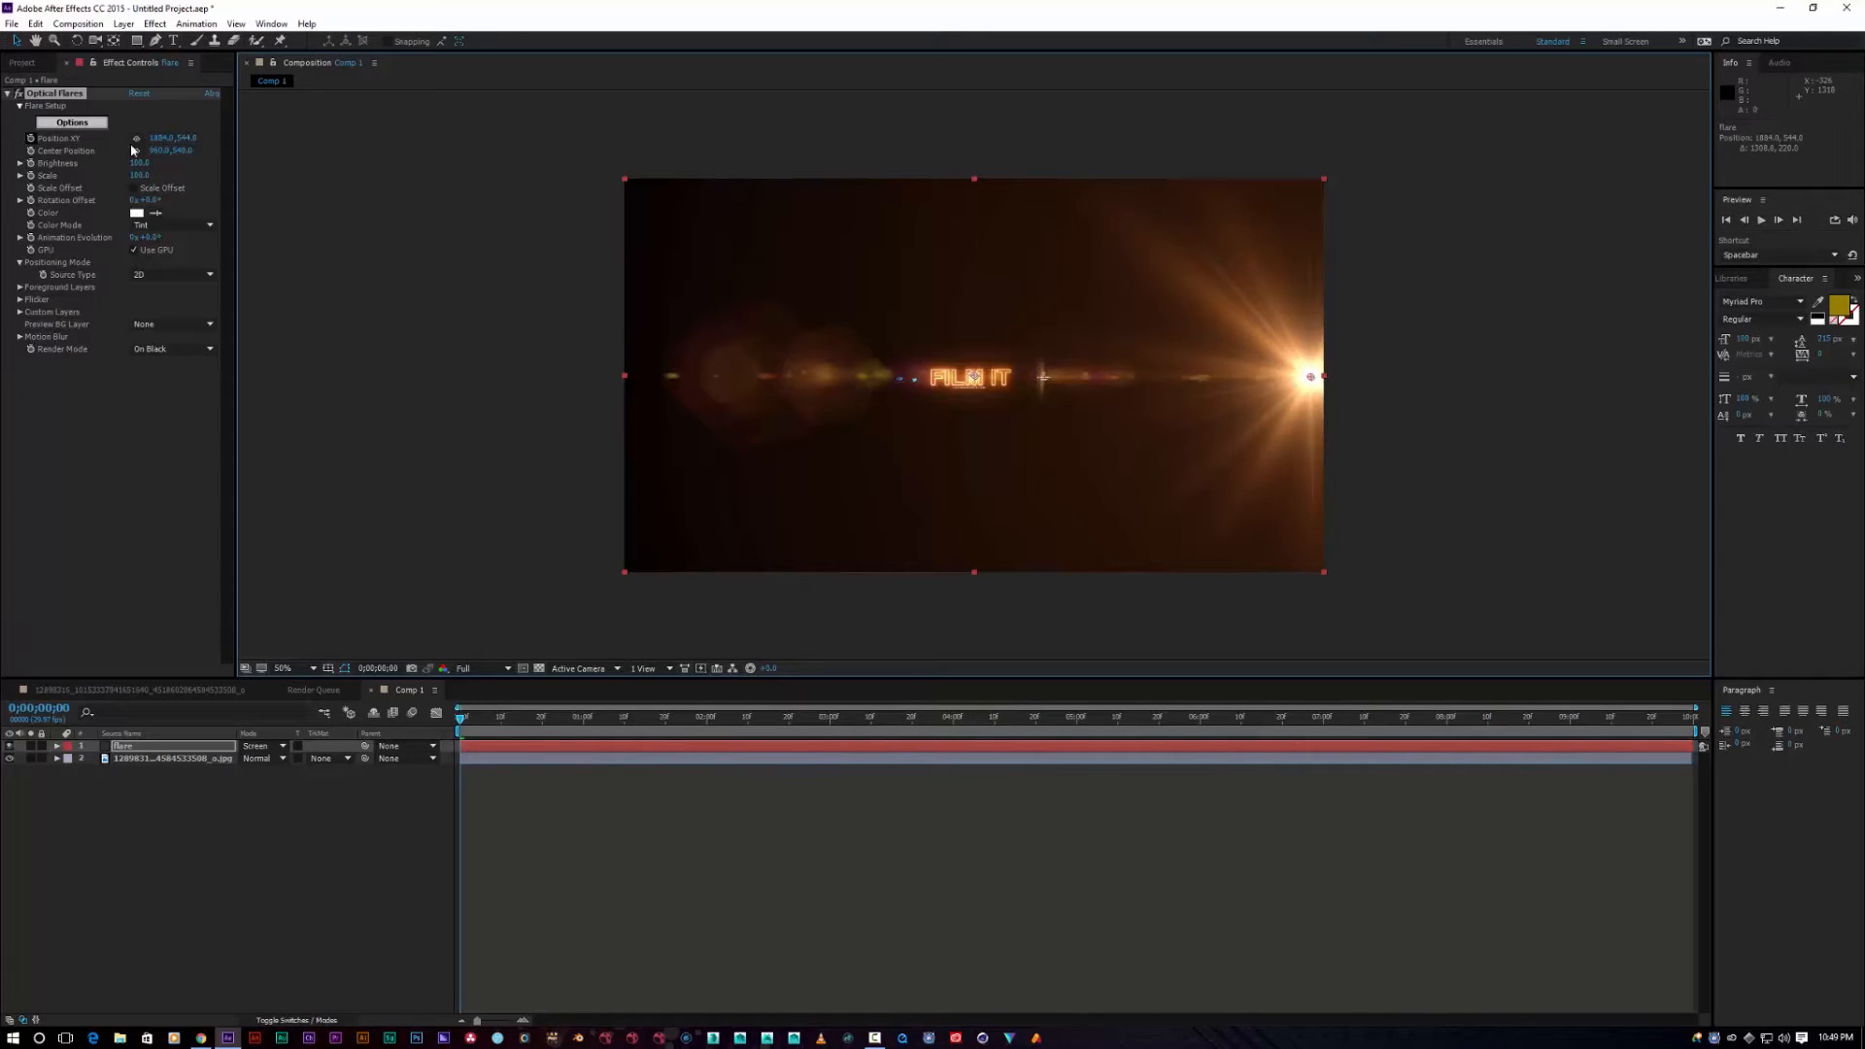
pyautogui.moveTo(1313, 377); pyautogui.dragTo(1345, 377)
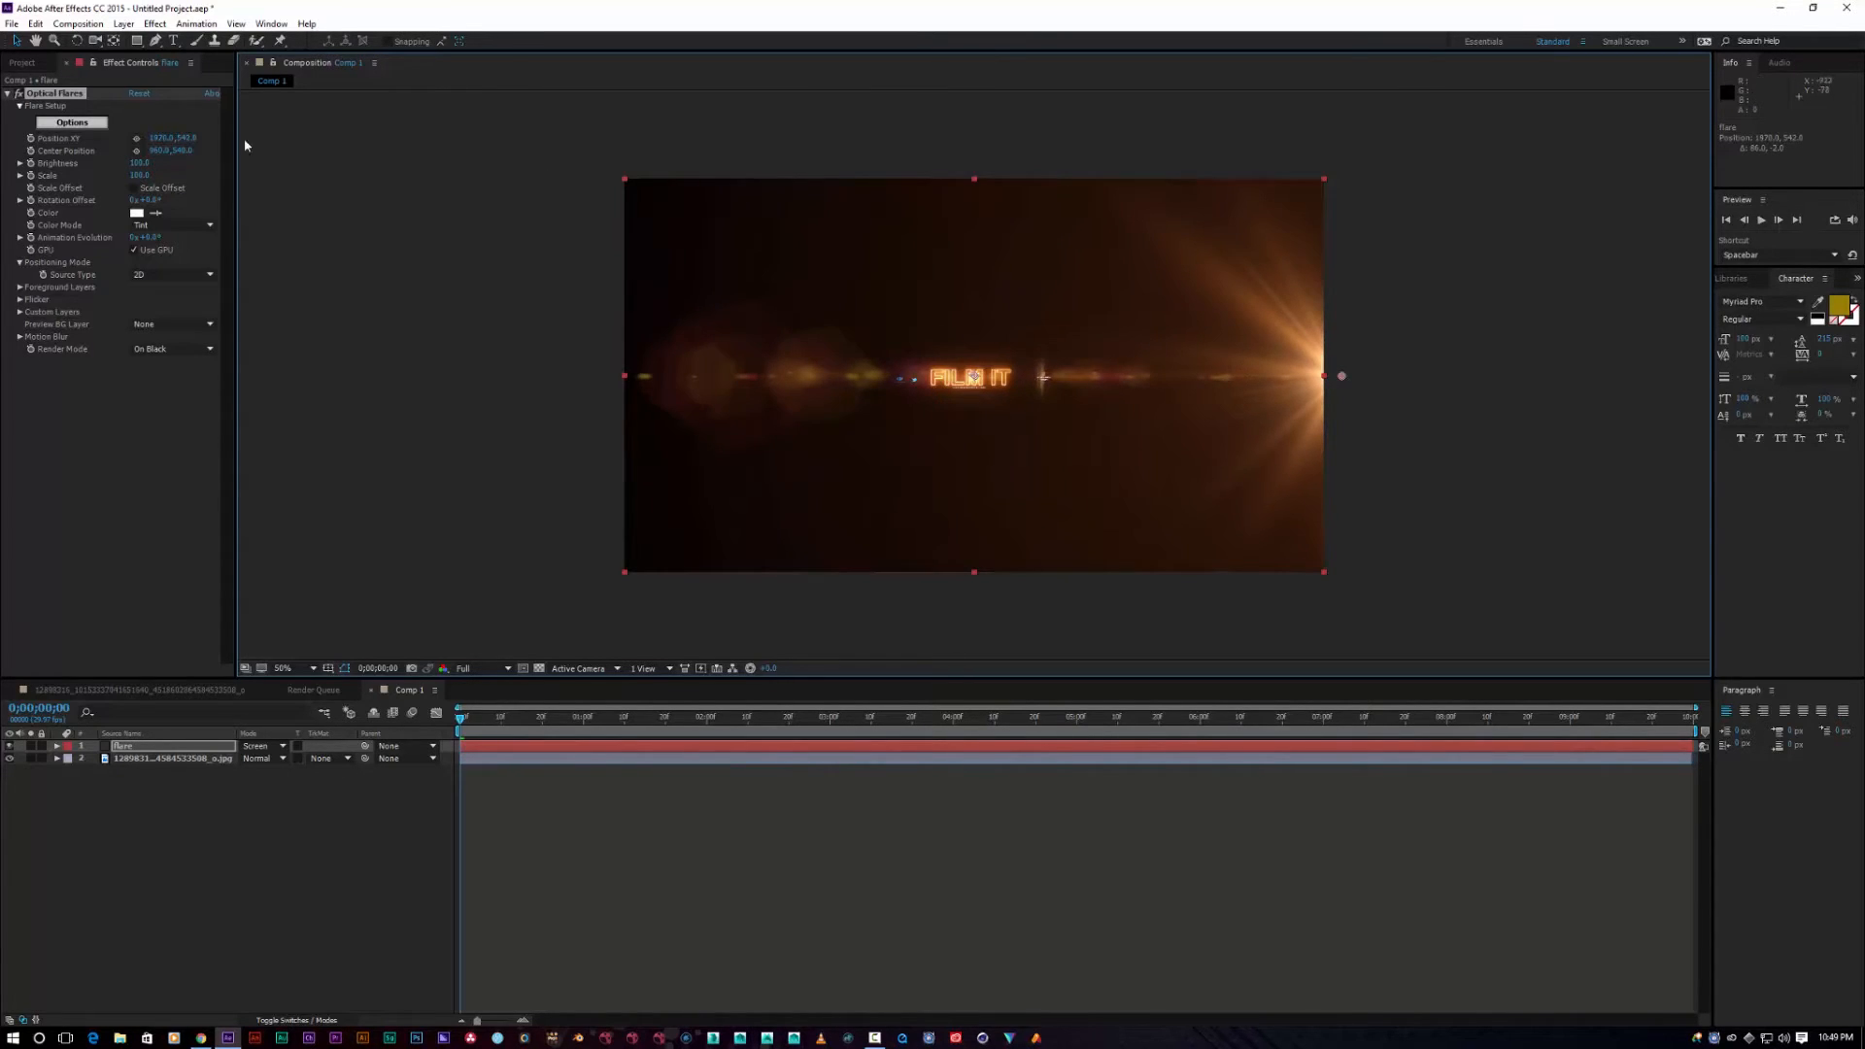
# Step: Keyframe the flare's Position XY sweeping from the right edge past the left edge, then preview
pyautogui.click(31, 139)
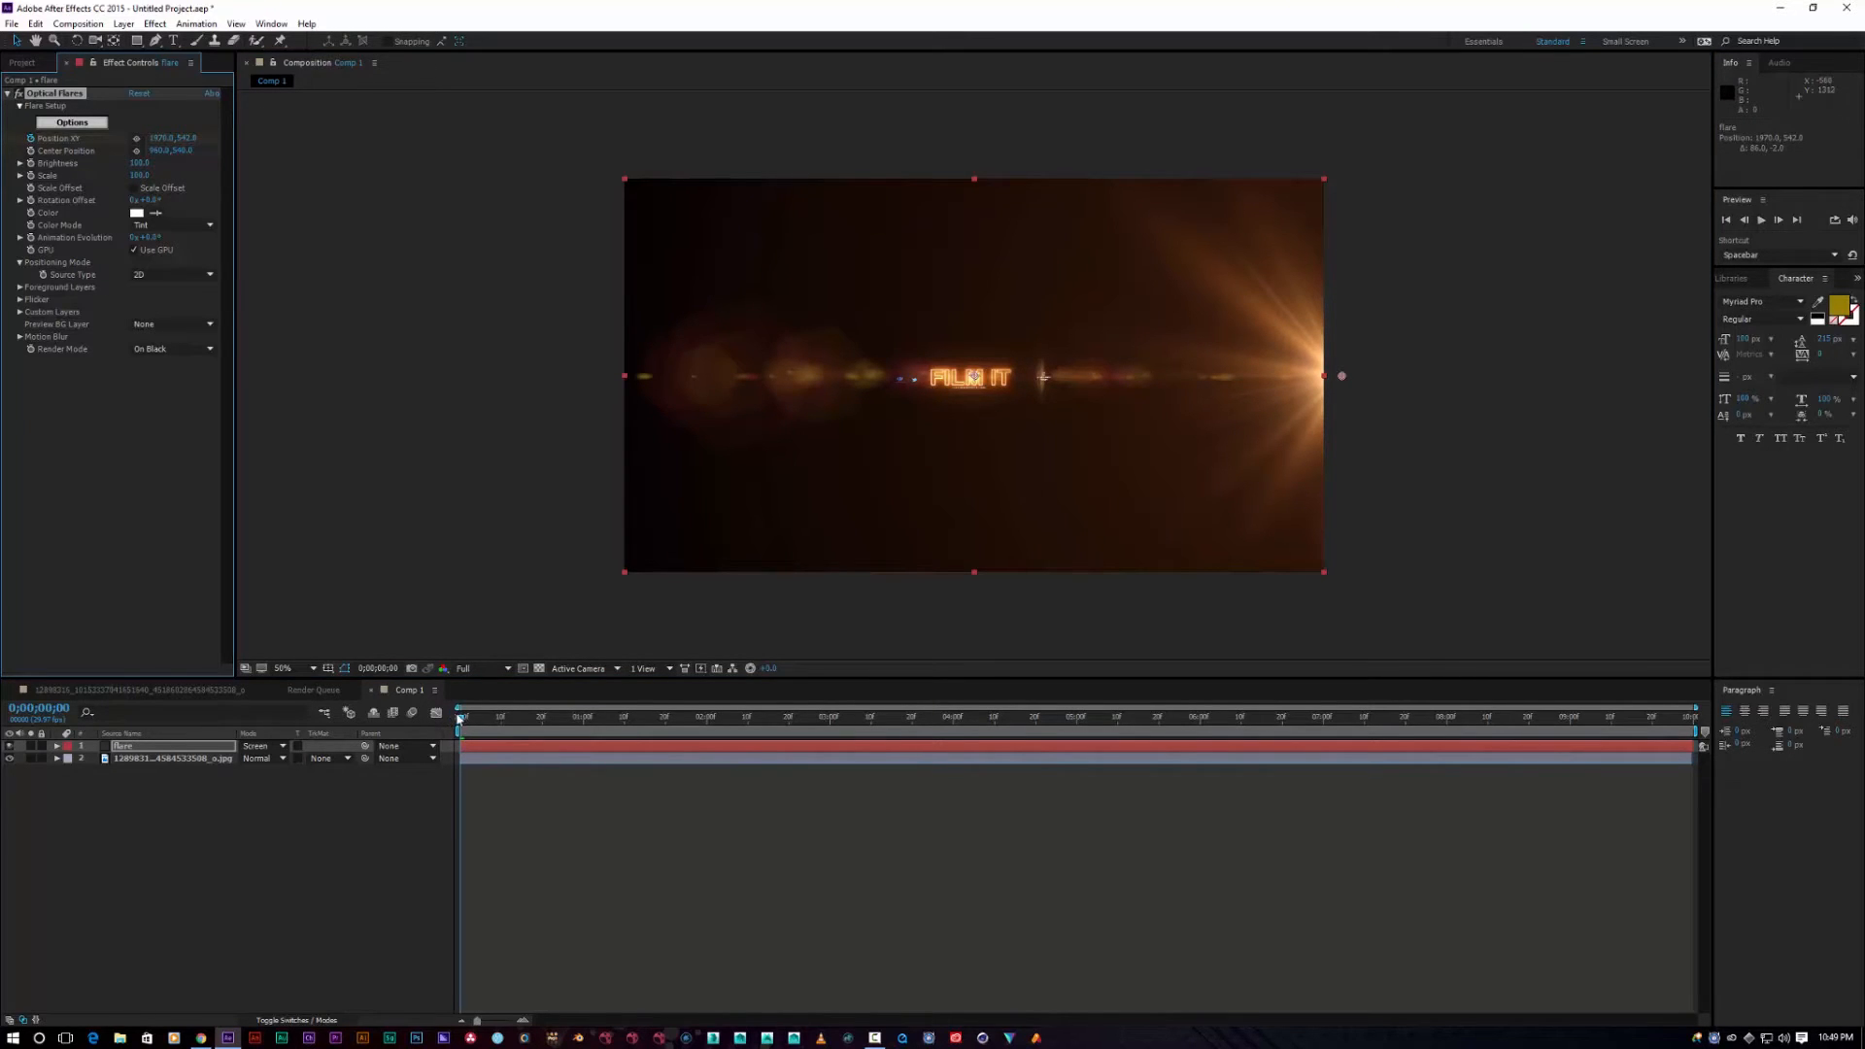
pyautogui.moveTo(456, 719); pyautogui.dragTo(495, 717)
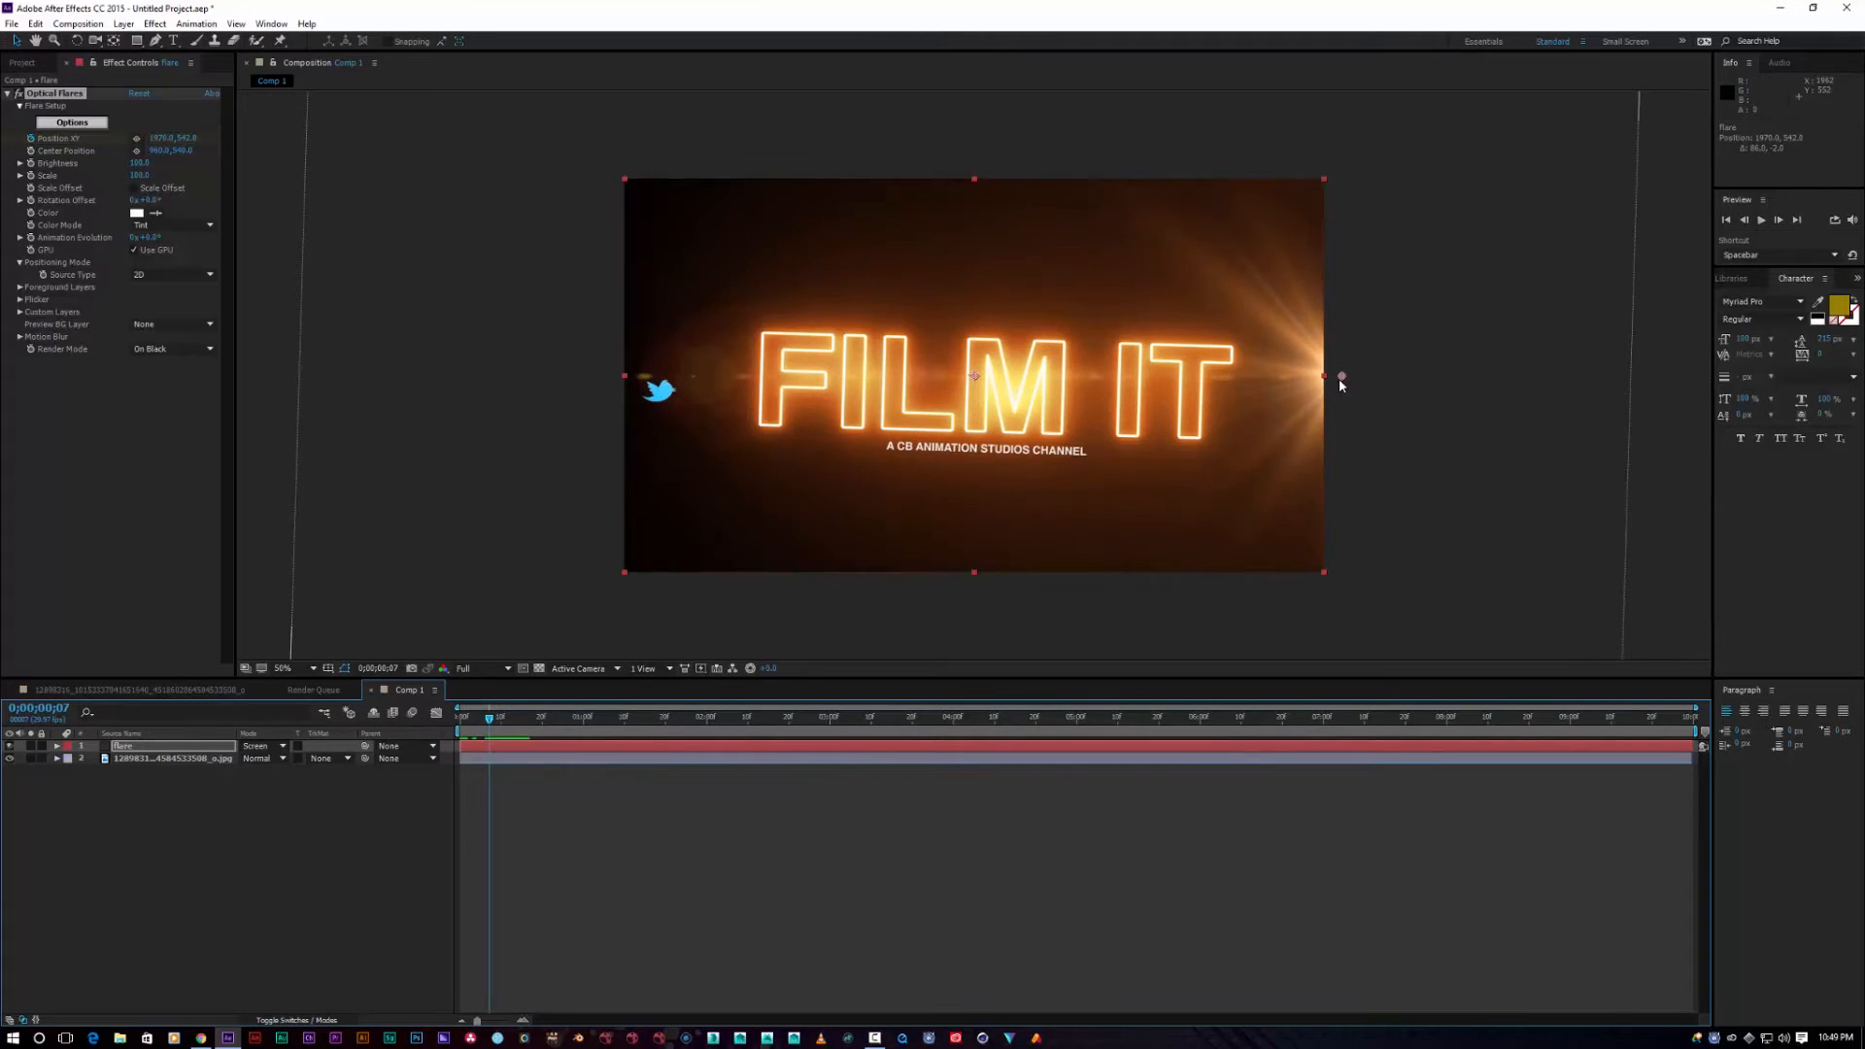
pyautogui.moveTo(1323, 382); pyautogui.dragTo(538, 373)
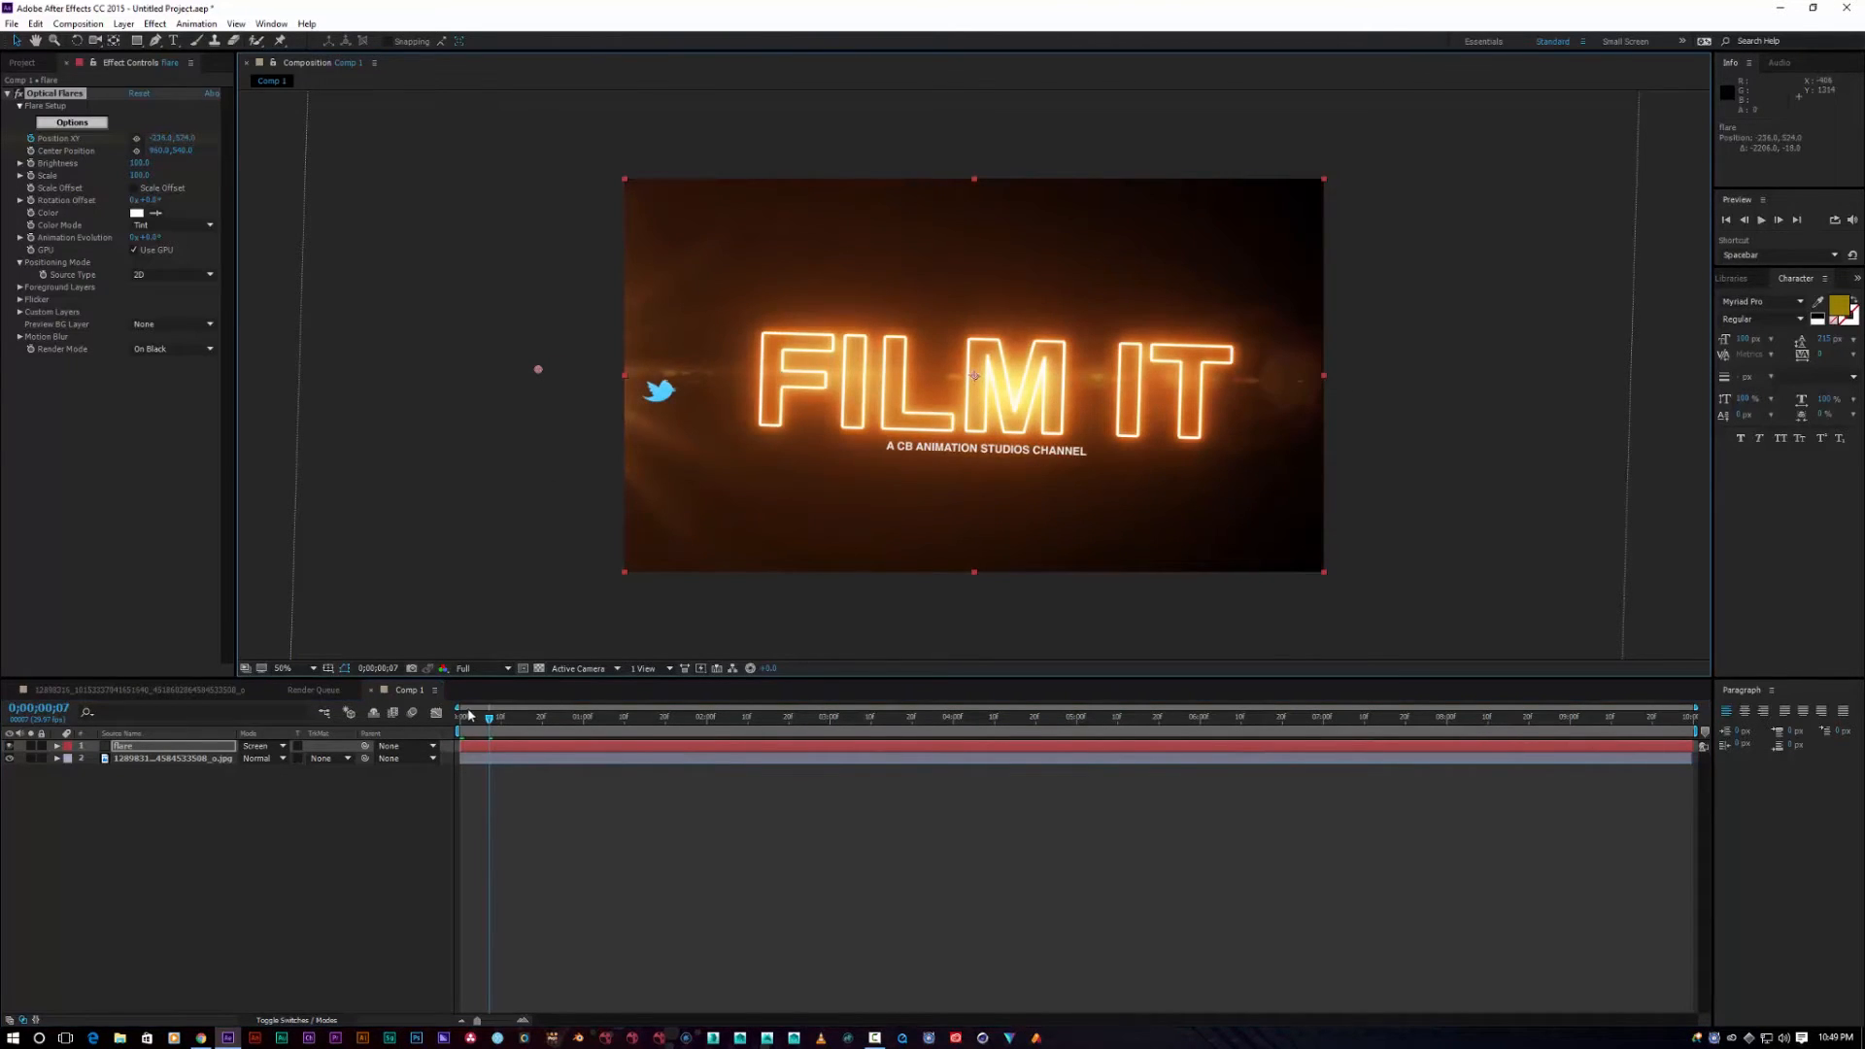
pyautogui.moveTo(491, 720); pyautogui.dragTo(455, 727)
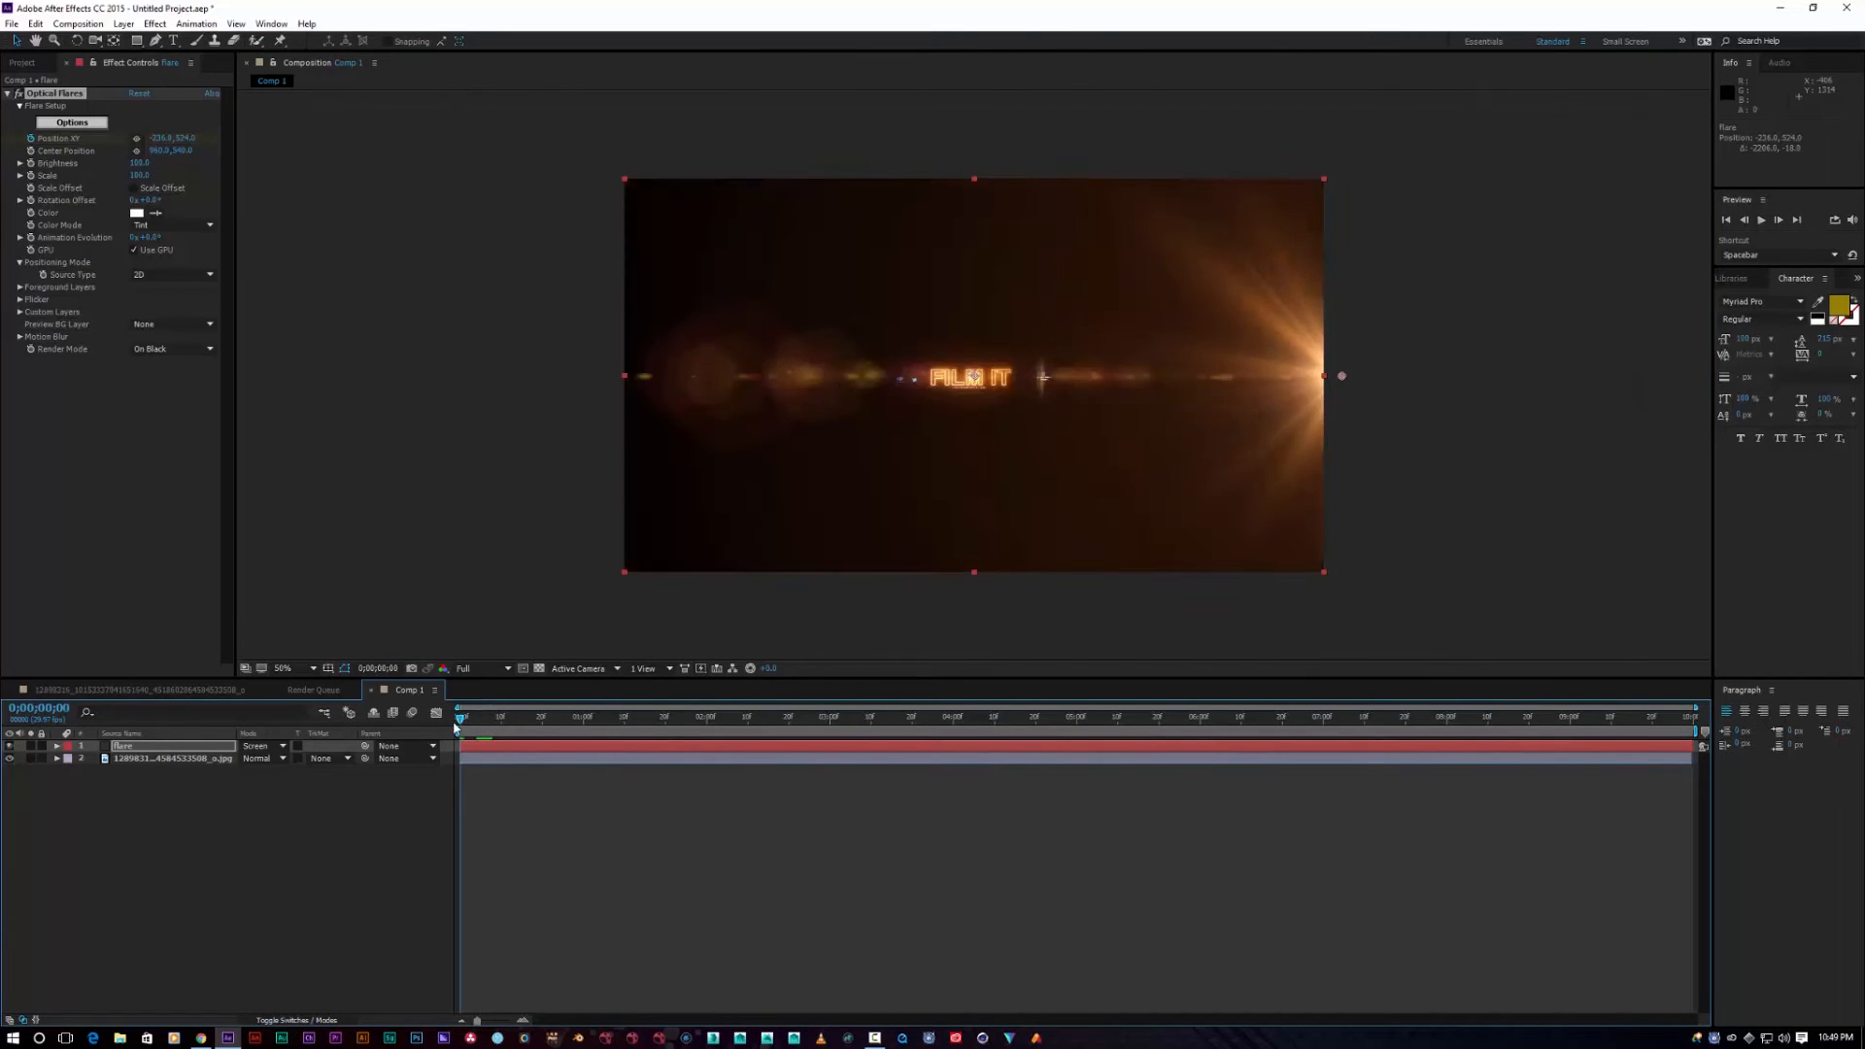
pyautogui.press('space')
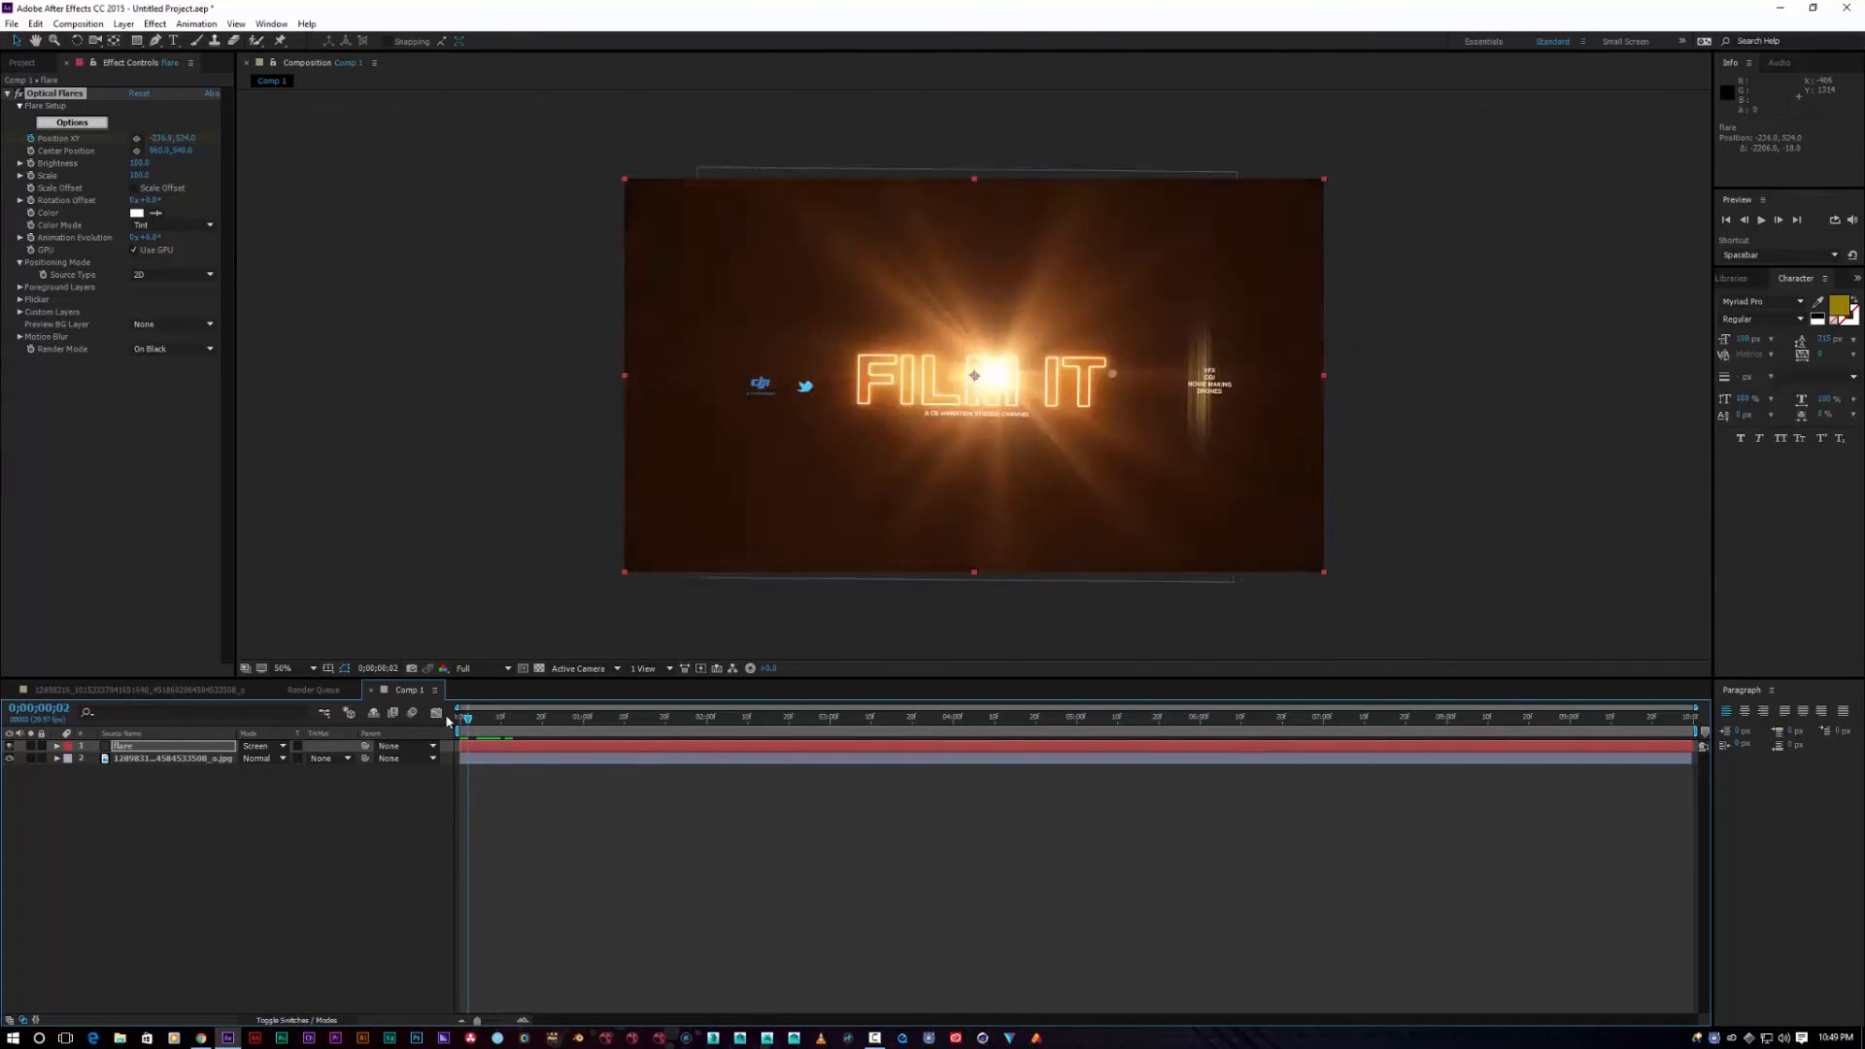
pyautogui.press('space')
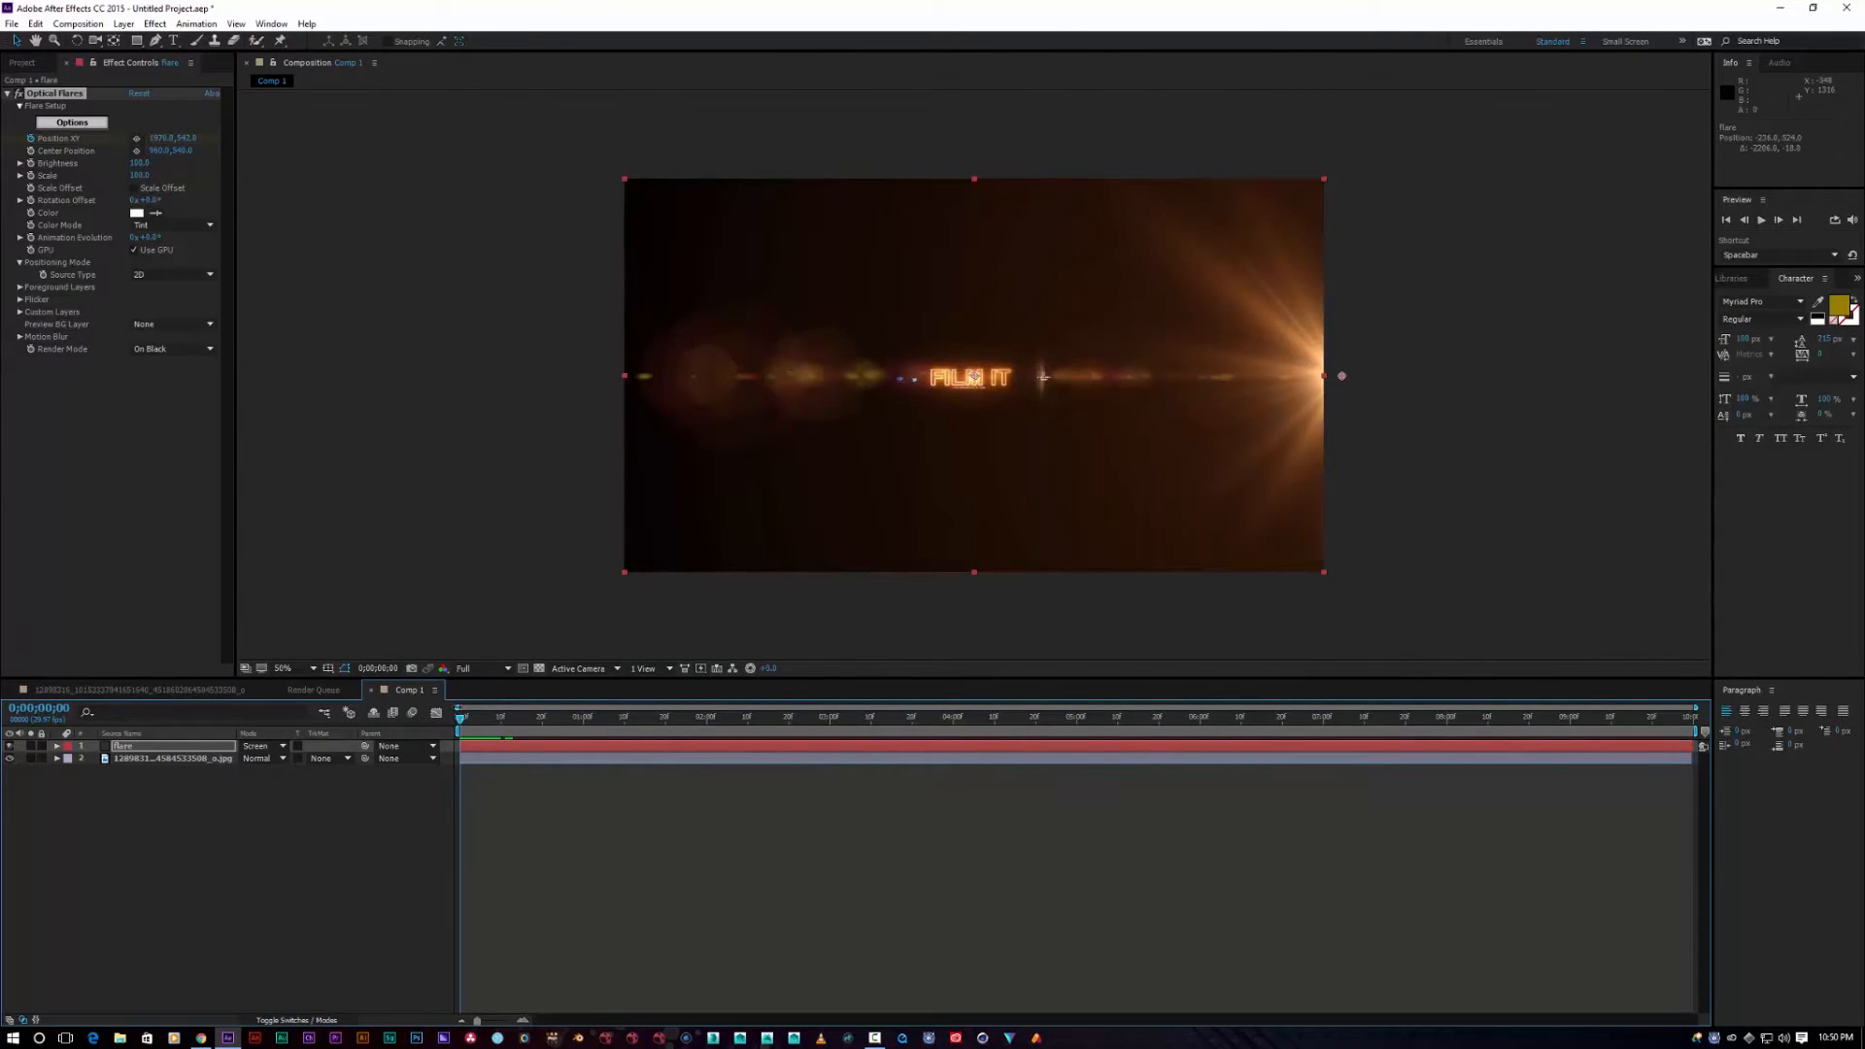
# Step: Move the flare's ending Position XY keyframe to about 0;00;00;22 and scrub to check the slower sweep
pyautogui.click(56, 745)
pyautogui.click(69, 759)
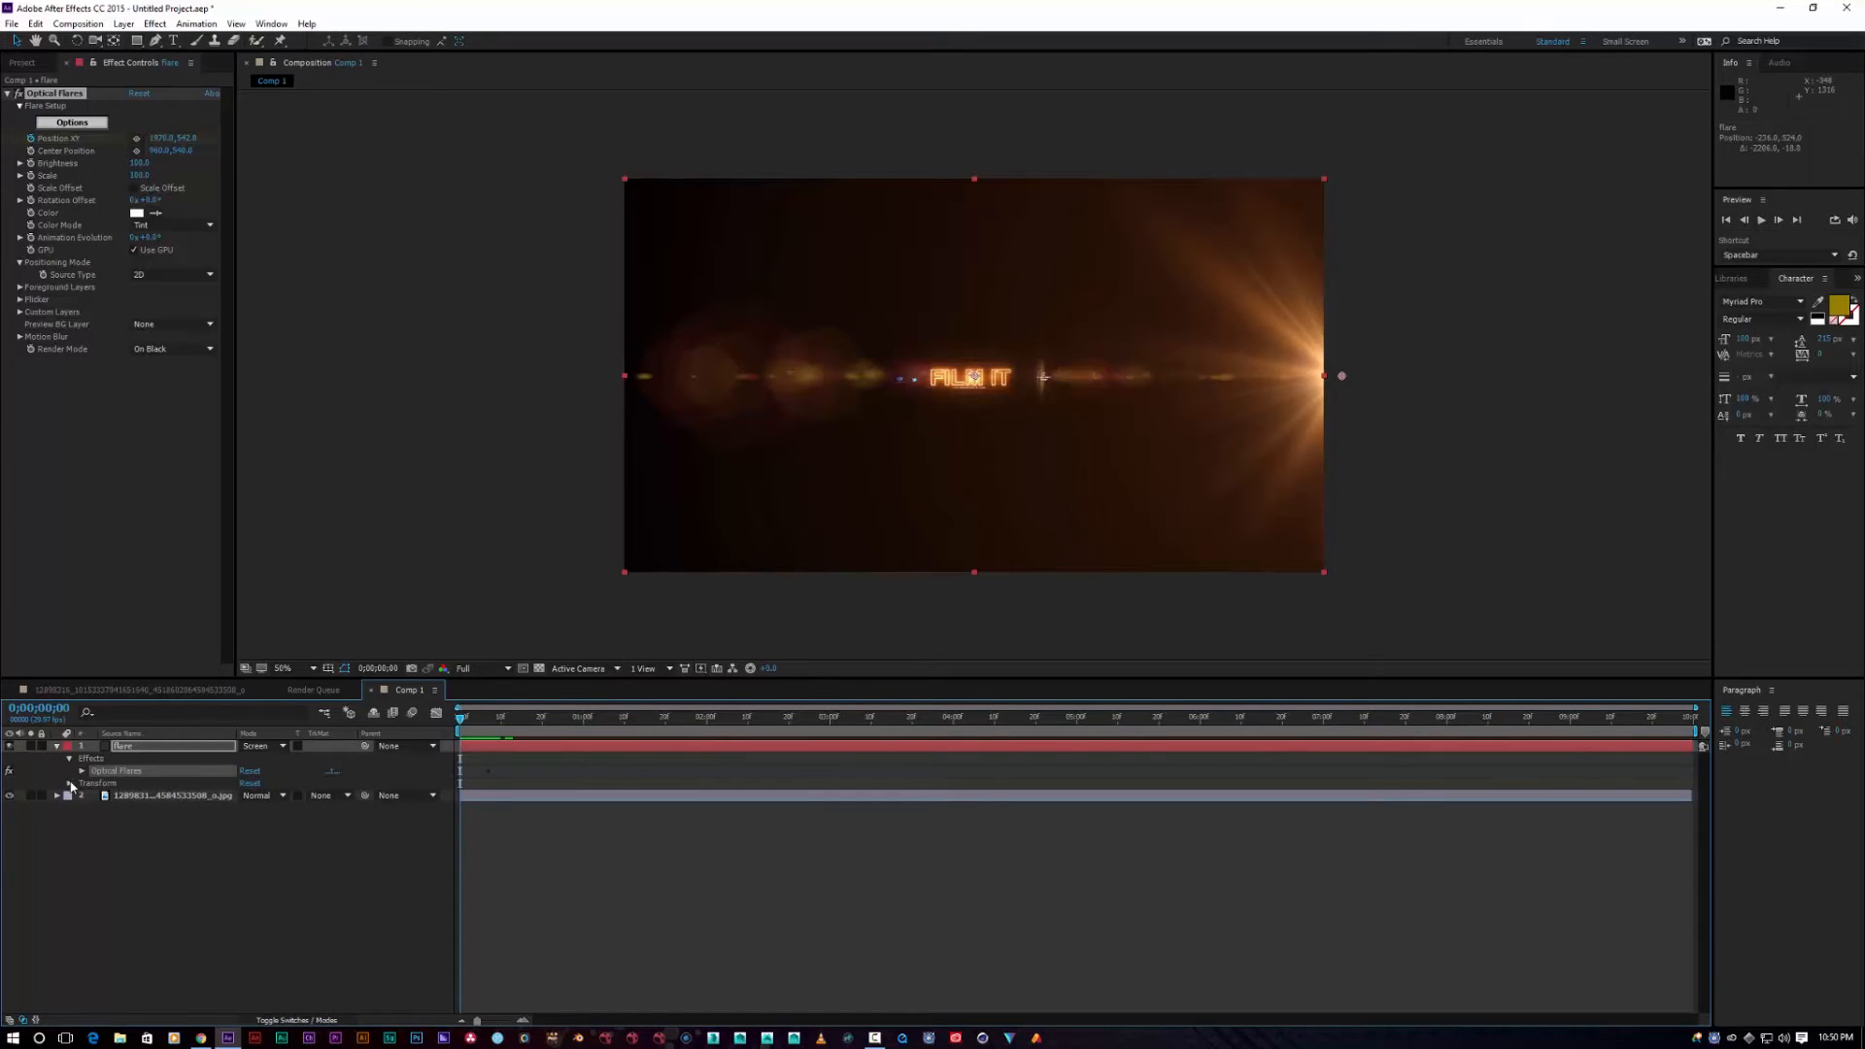
pyautogui.click(82, 771)
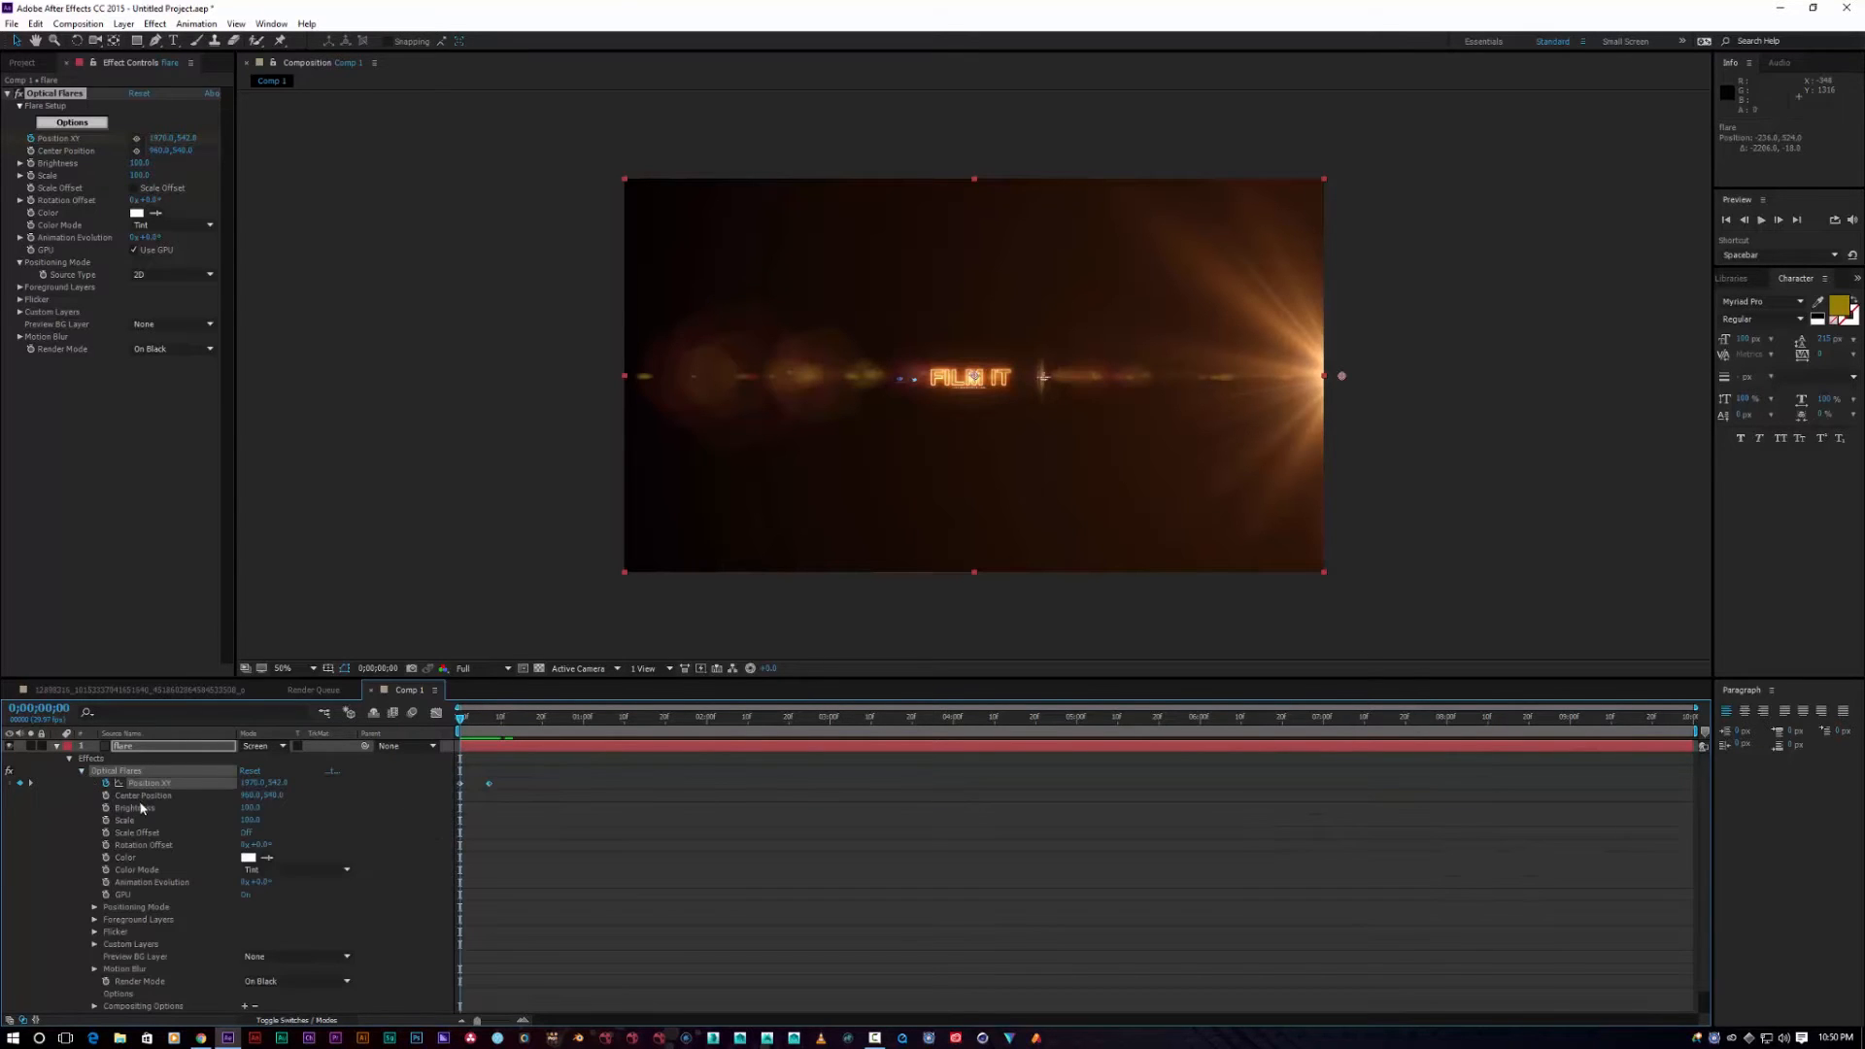
pyautogui.moveTo(490, 785); pyautogui.dragTo(550, 782)
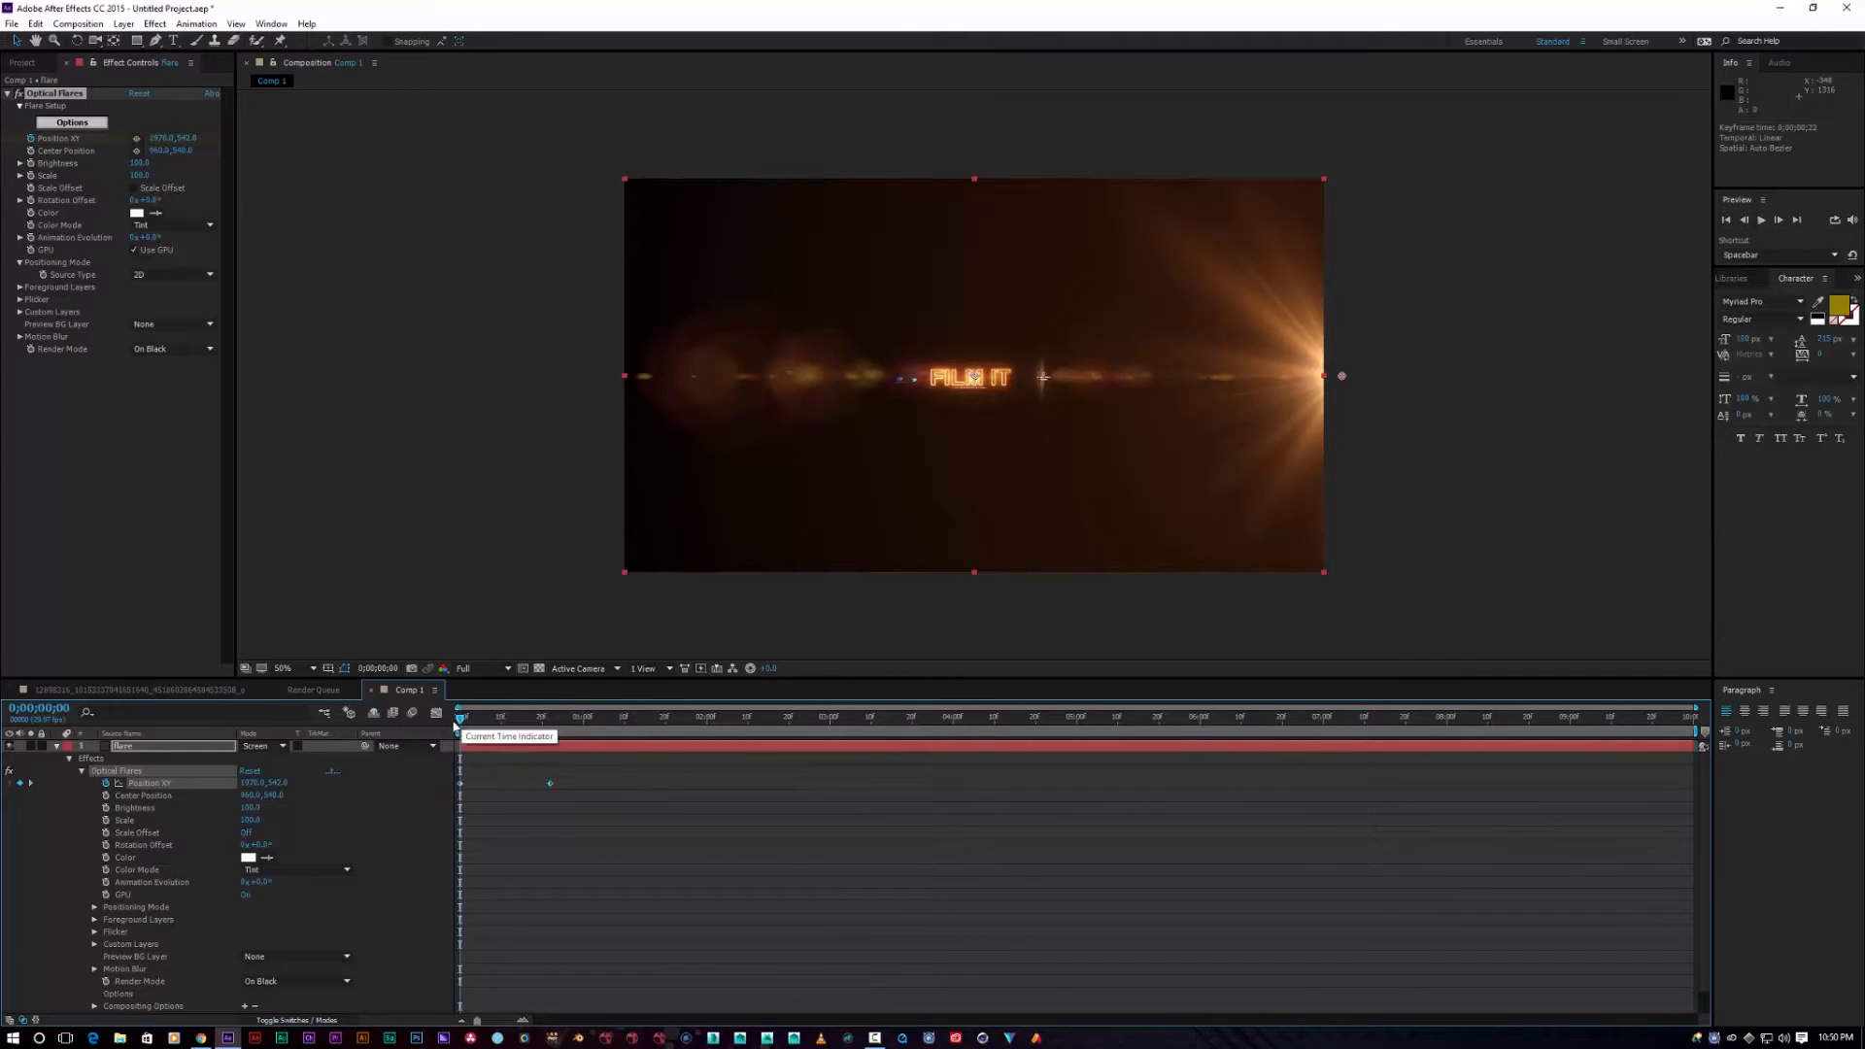
pyautogui.moveTo(461, 720); pyautogui.dragTo(480, 720)
pyautogui.moveTo(501, 719)
pyautogui.mouseDown()
pyautogui.moveTo(552, 719)
pyautogui.moveTo(473, 740)
pyautogui.mouseUp()
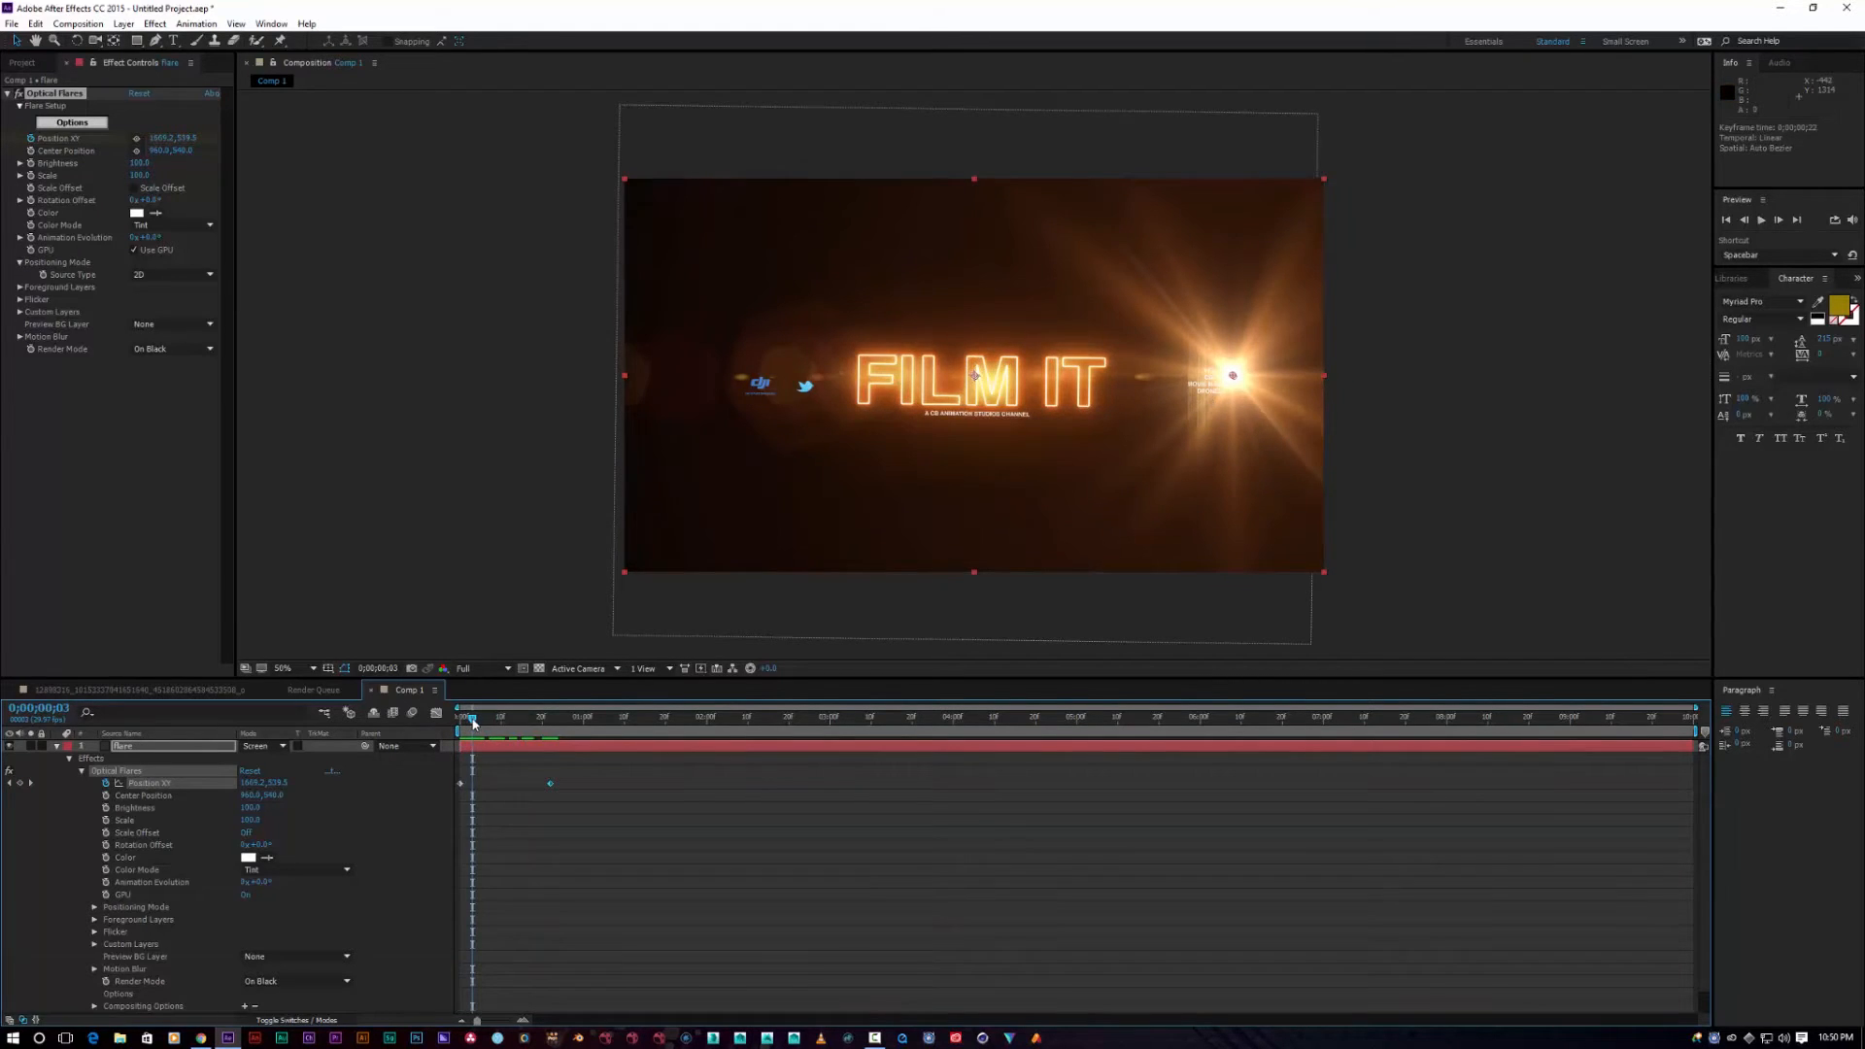
pyautogui.moveTo(474, 723); pyautogui.dragTo(460, 718)
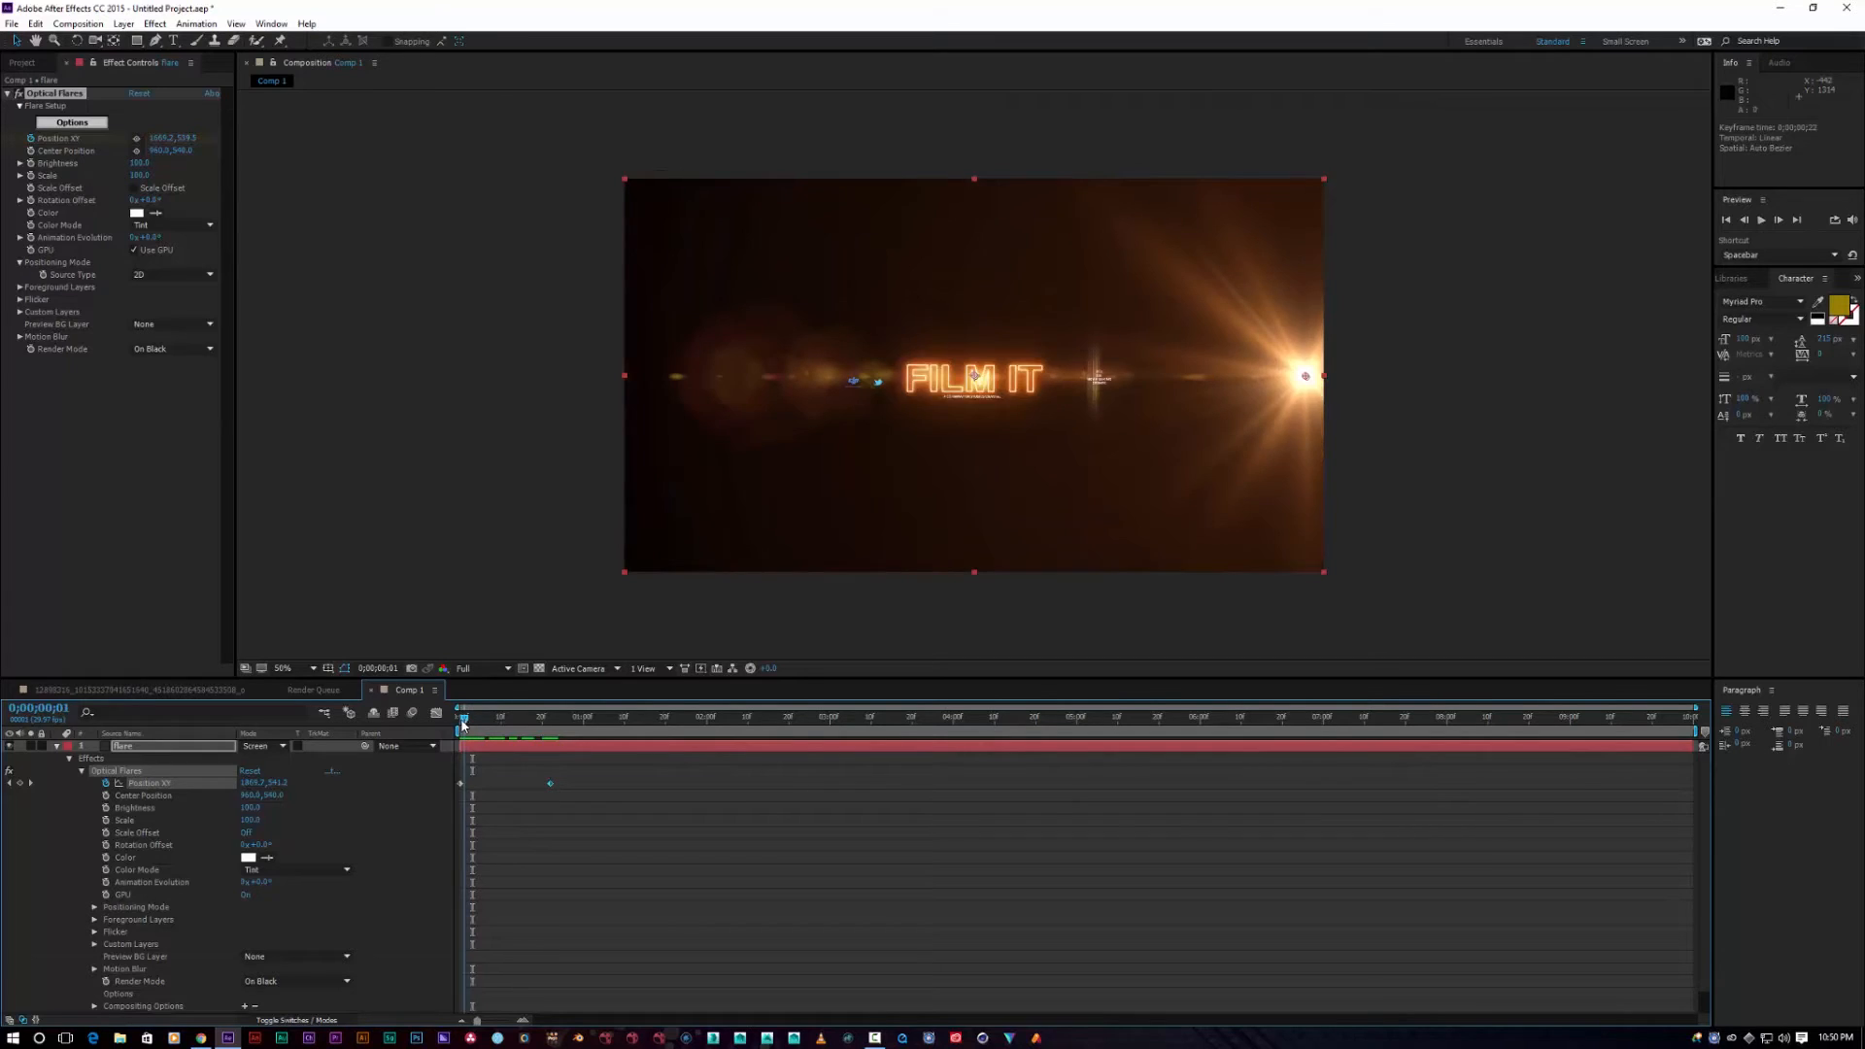
# Step: Duplicate the flare layer with Ctrl+D and collapse the copy's properties
pyautogui.click(144, 742)
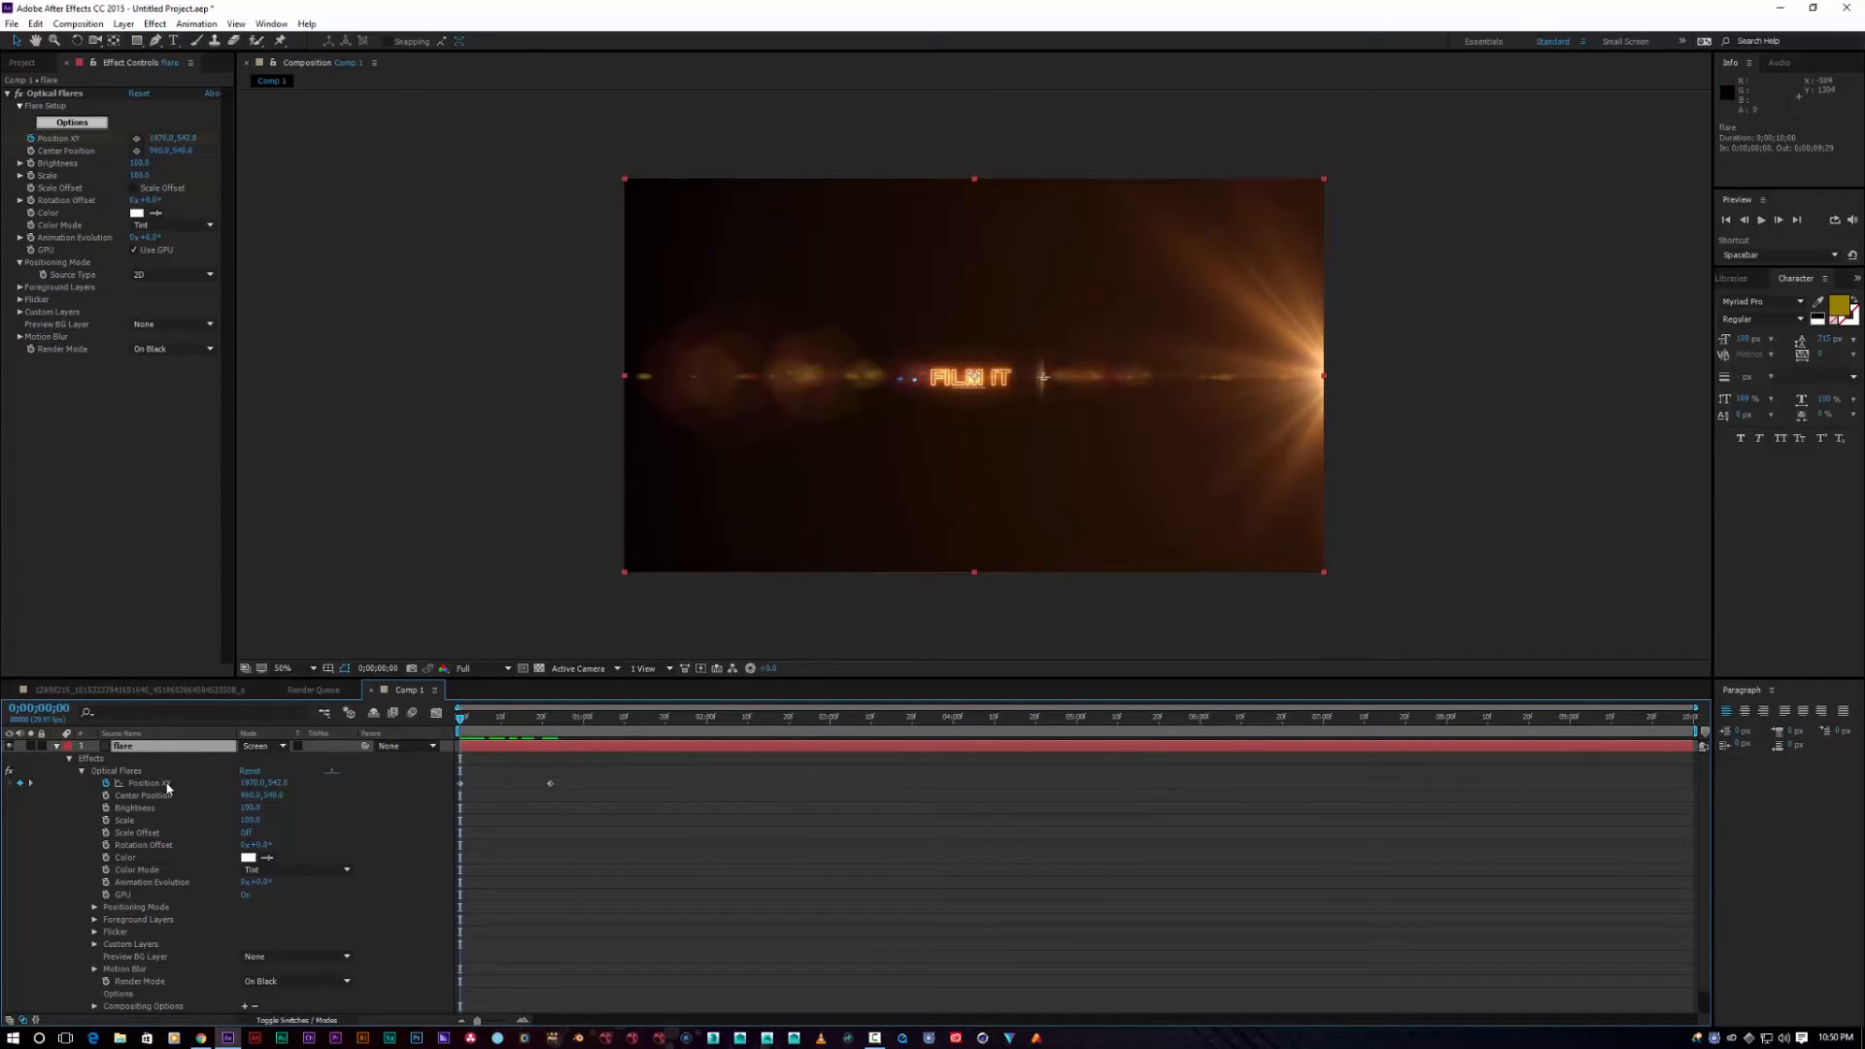
pyautogui.hotkey('ctrl', 'd')
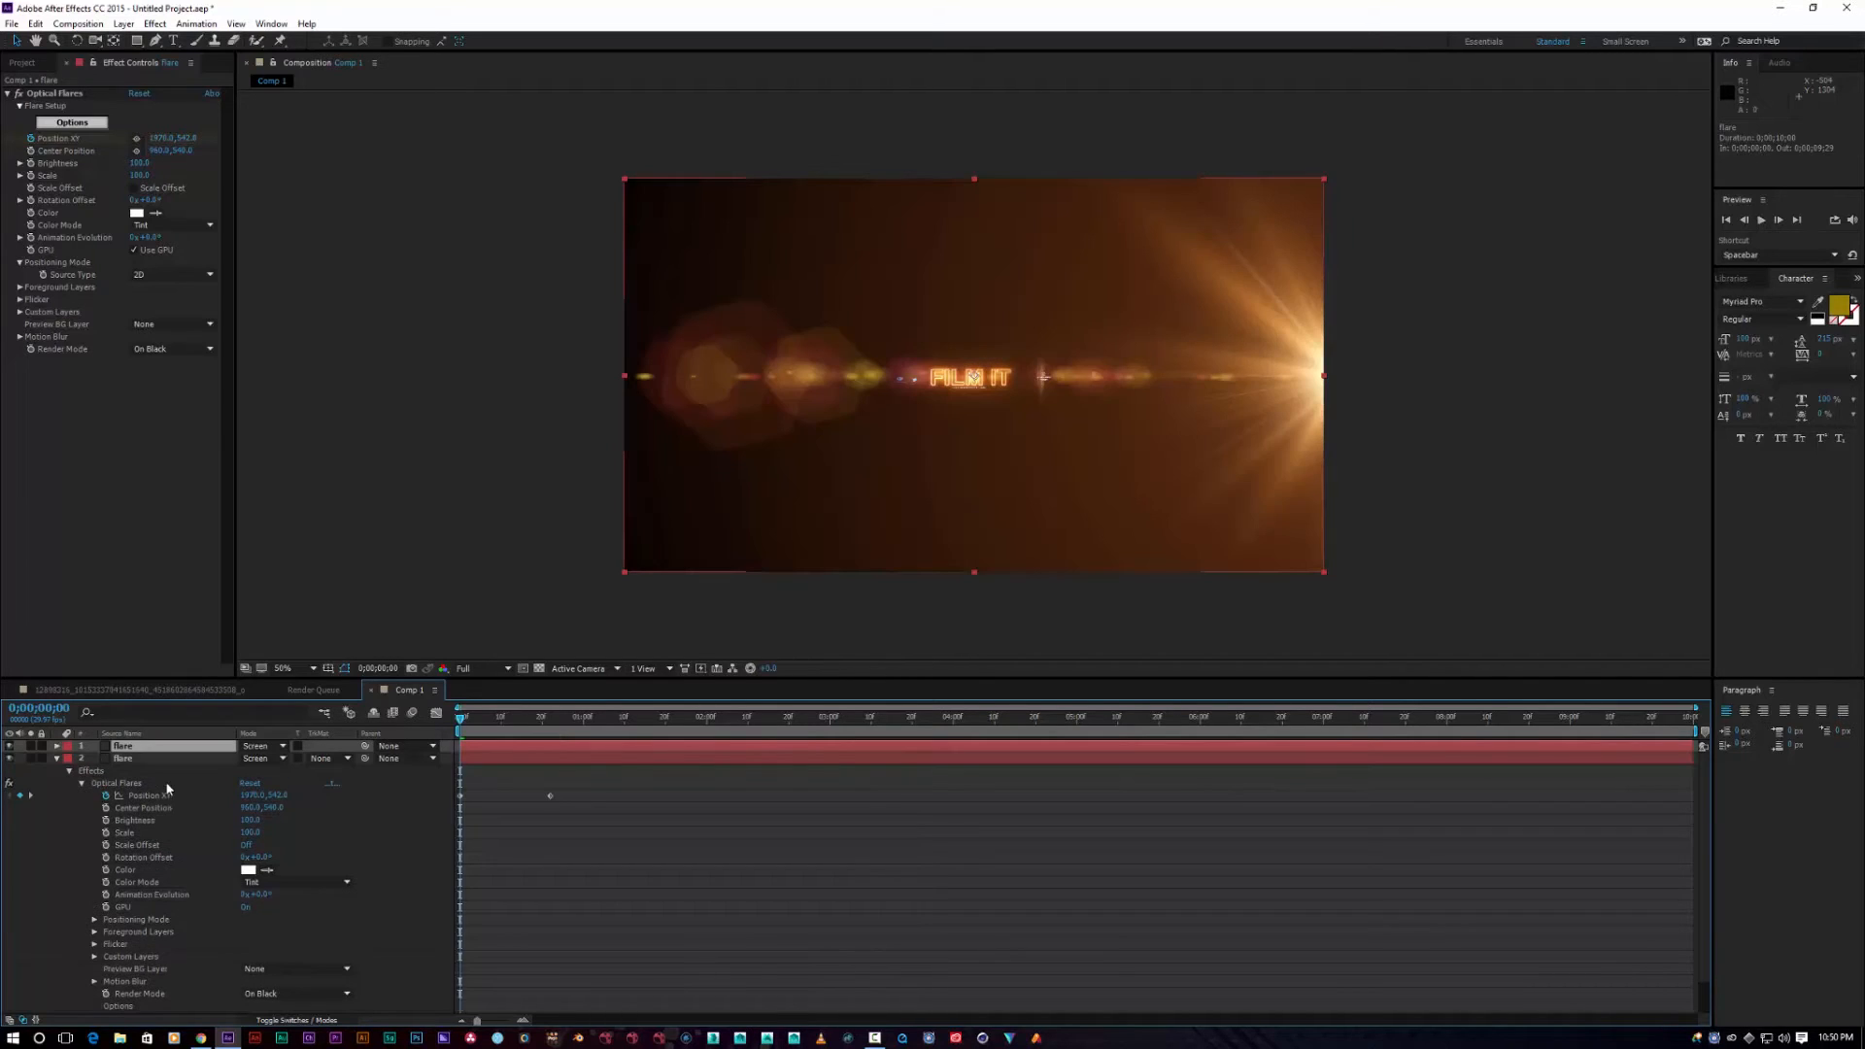
pyautogui.click(56, 759)
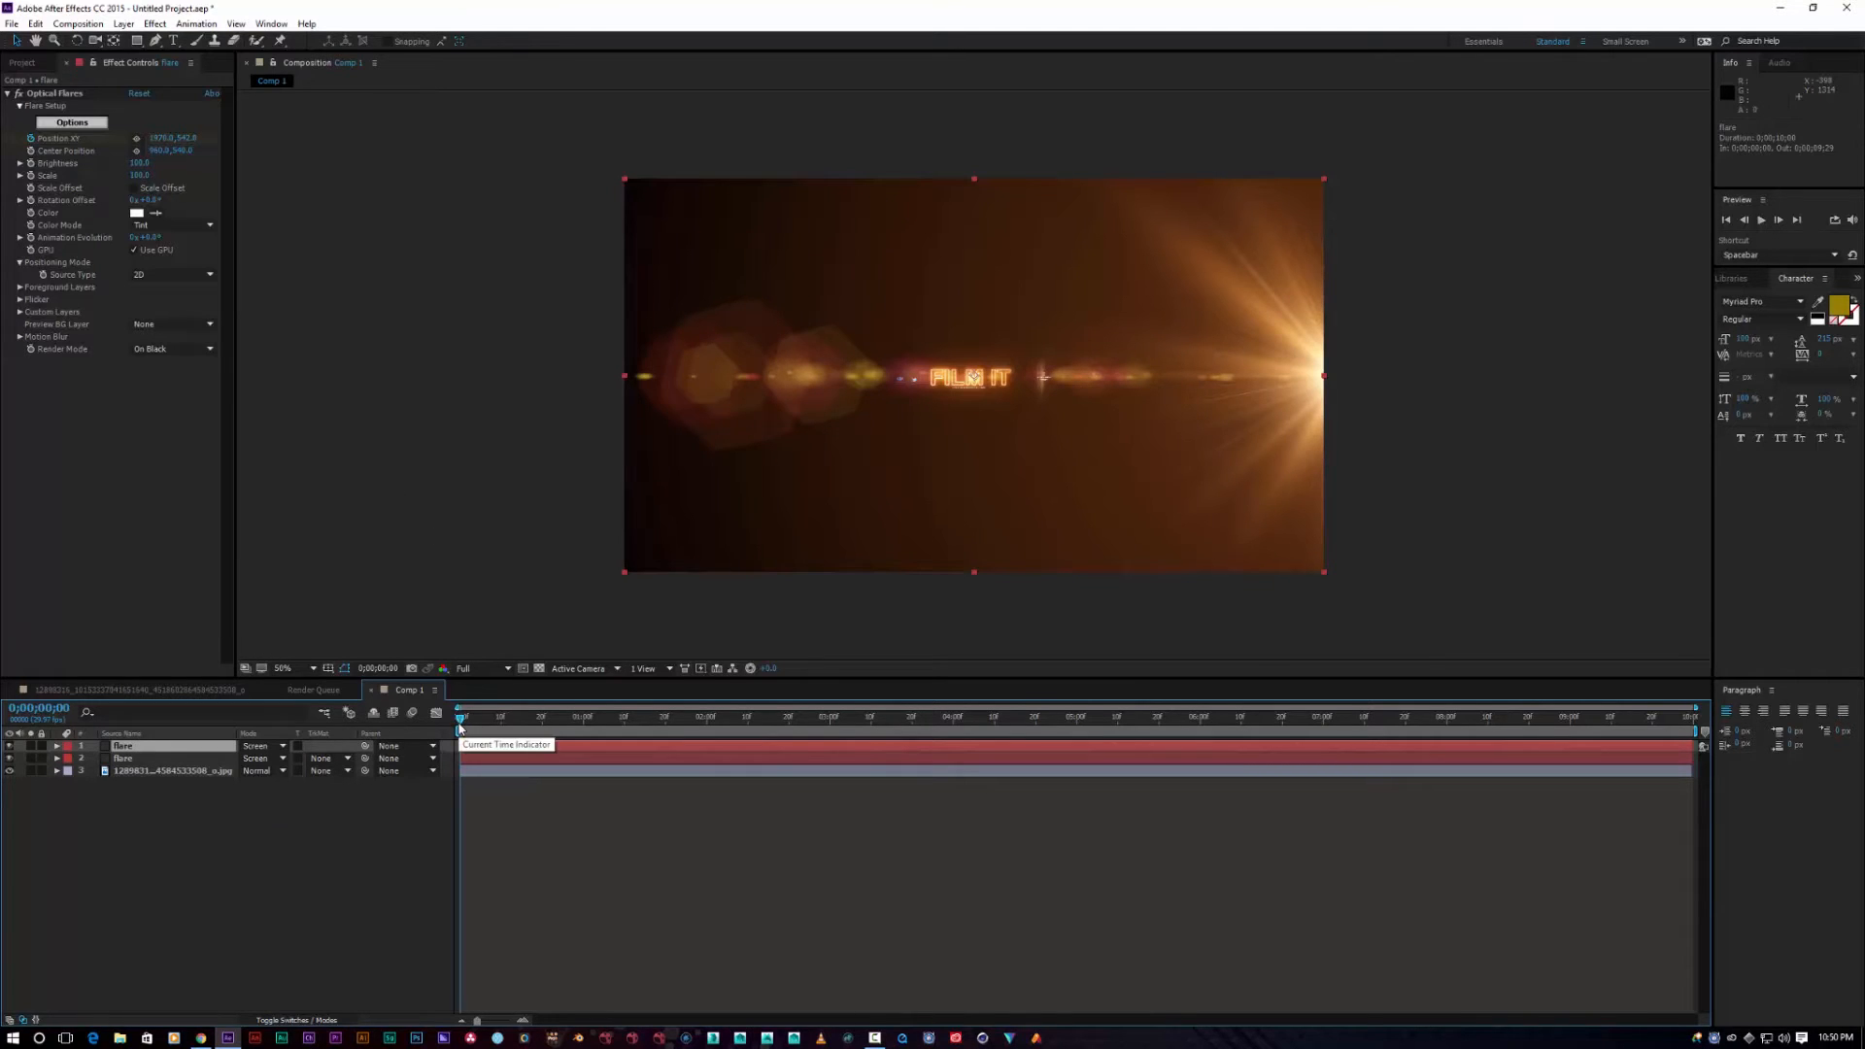
# Step: Move the copy's Optical Flares light to the left of FILM IT and preview both flares
pyautogui.moveTo(460, 729); pyautogui.dragTo(469, 730)
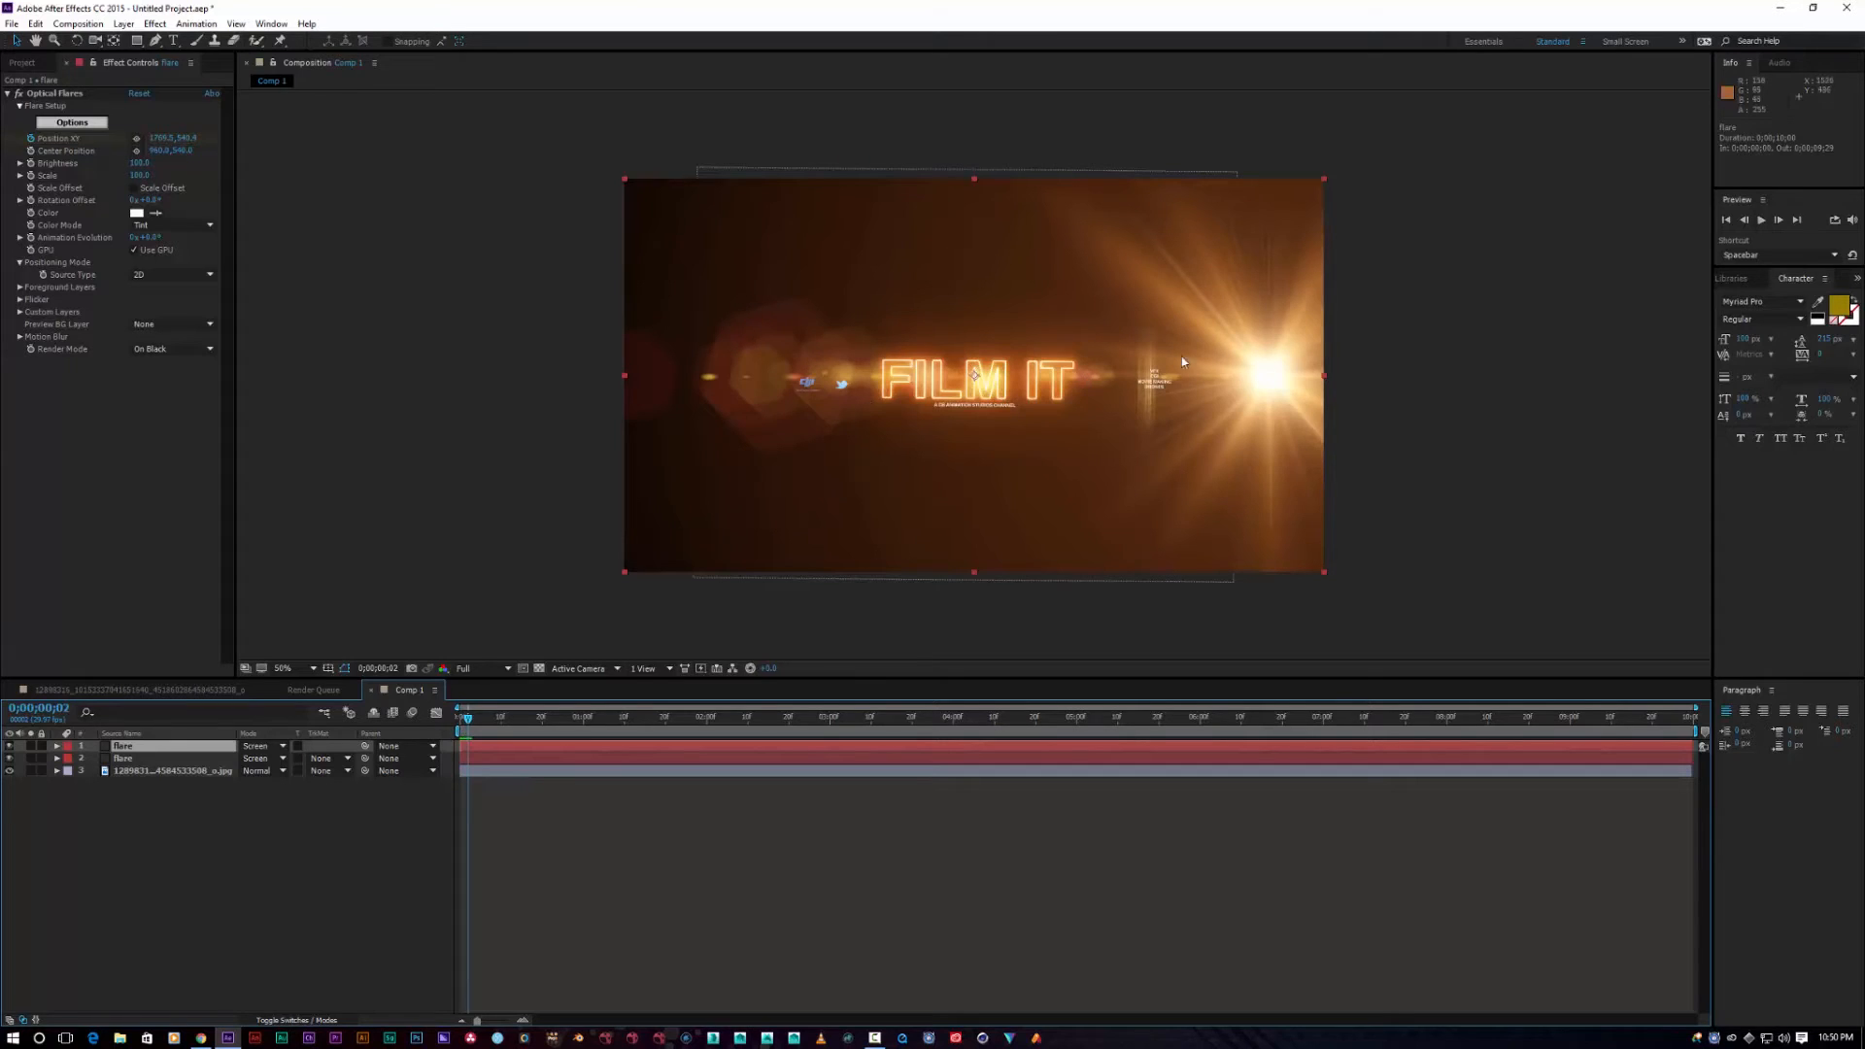
pyautogui.moveTo(1270, 375)
pyautogui.mouseDown()
pyautogui.moveTo(1237, 375)
pyautogui.moveTo(1269, 370)
pyautogui.mouseUp()
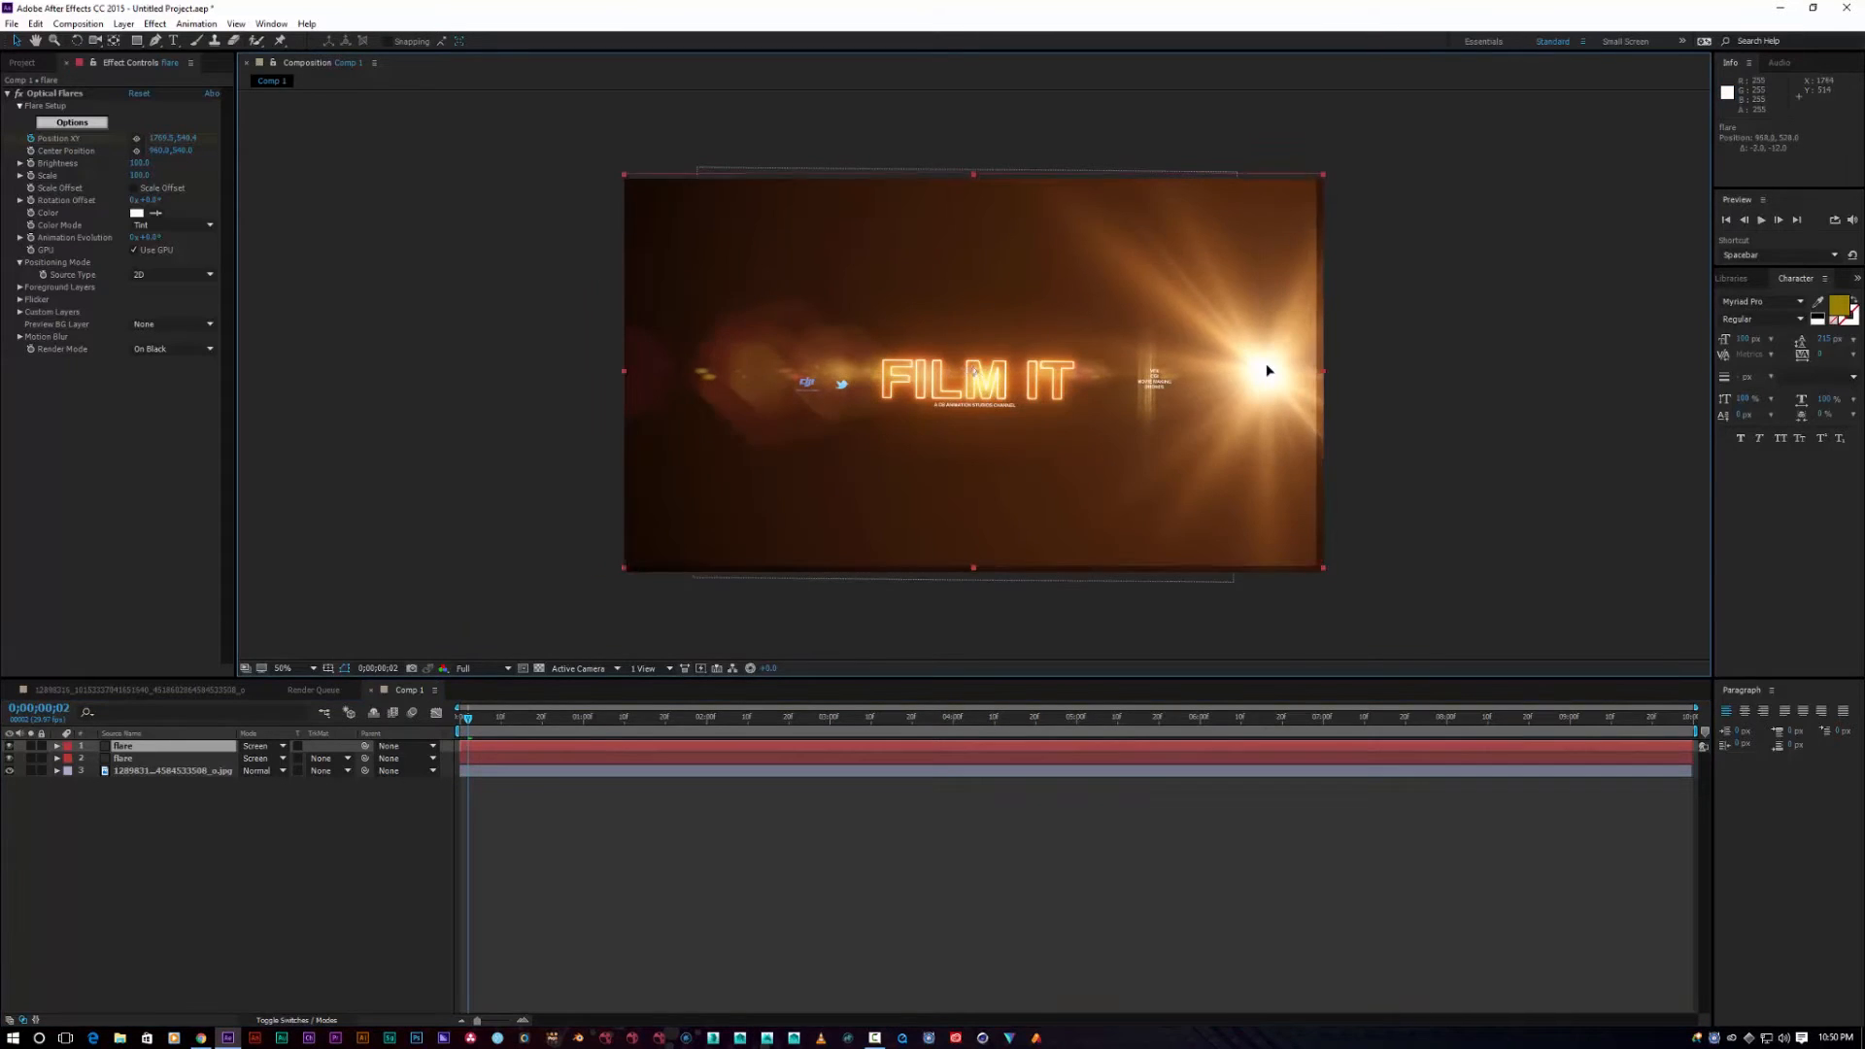
pyautogui.click(47, 150)
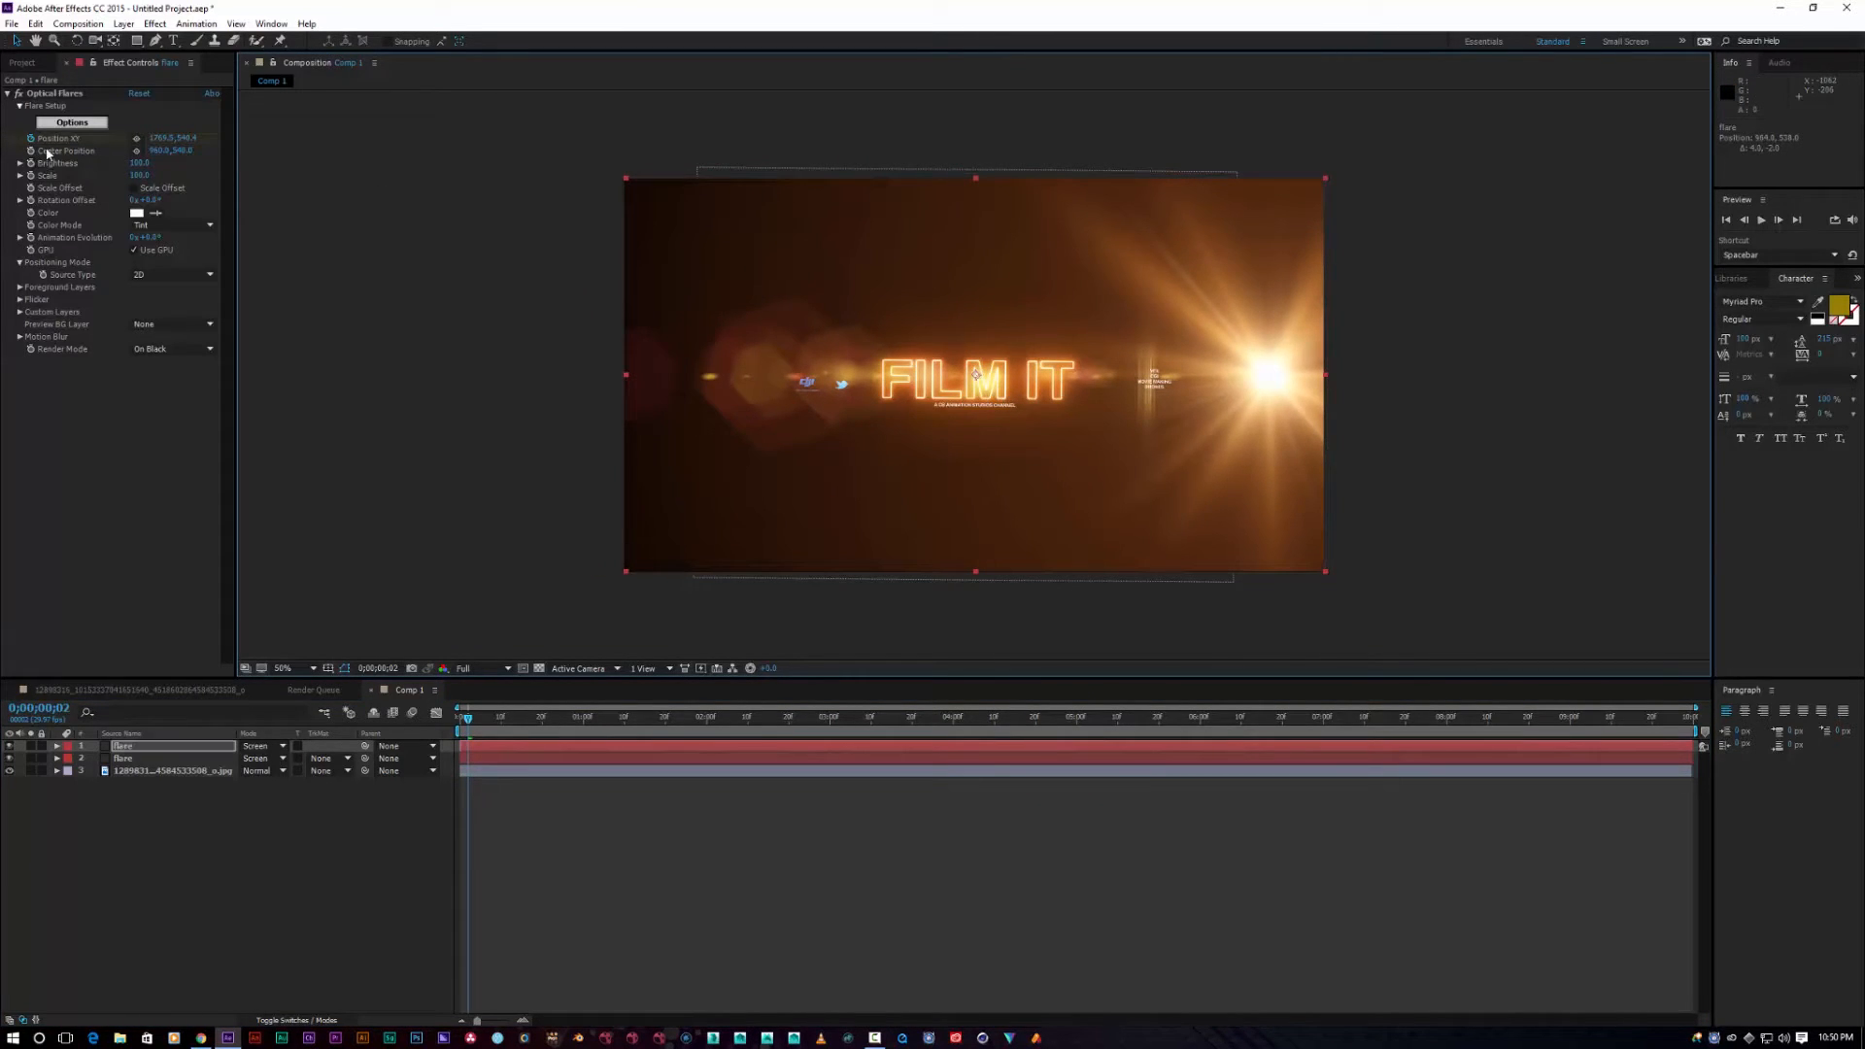
pyautogui.click(185, 138)
pyautogui.moveTo(202, 139); pyautogui.dragTo(326, 118)
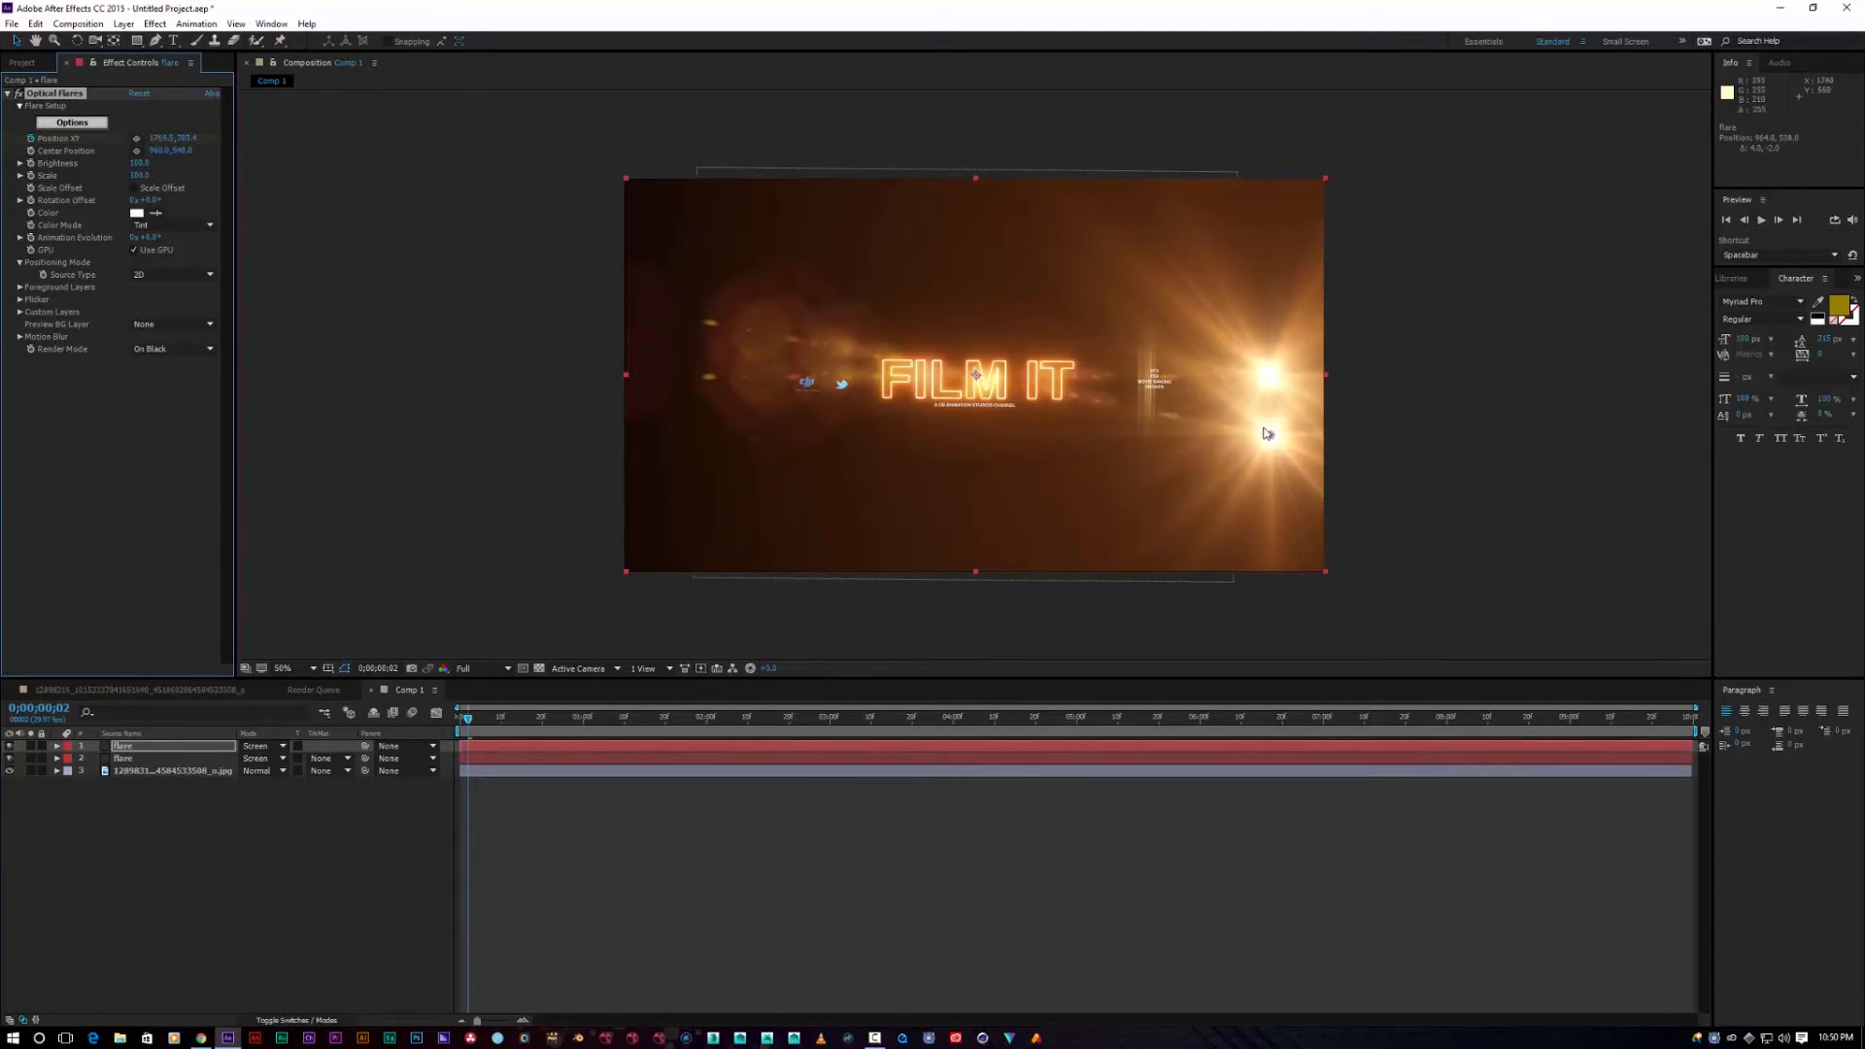
pyautogui.moveTo(1271, 434); pyautogui.dragTo(707, 365)
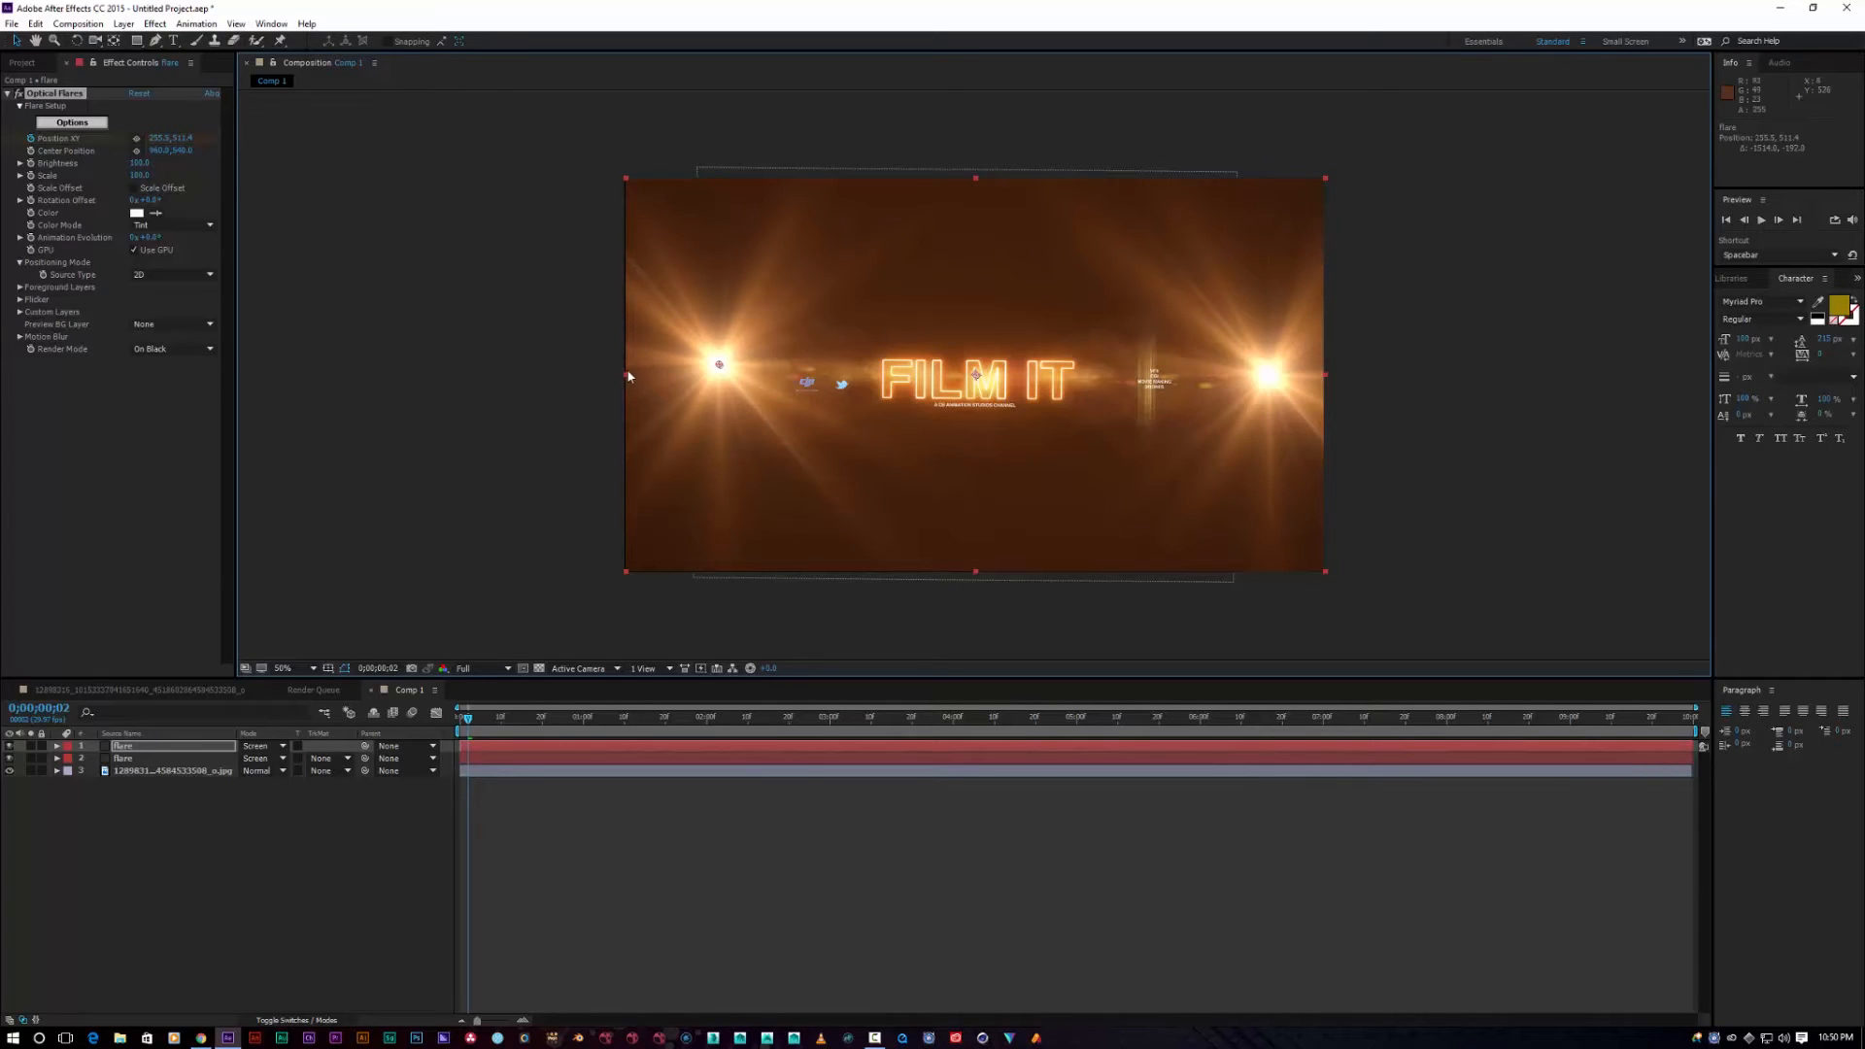
pyautogui.moveTo(629, 376); pyautogui.dragTo(622, 371)
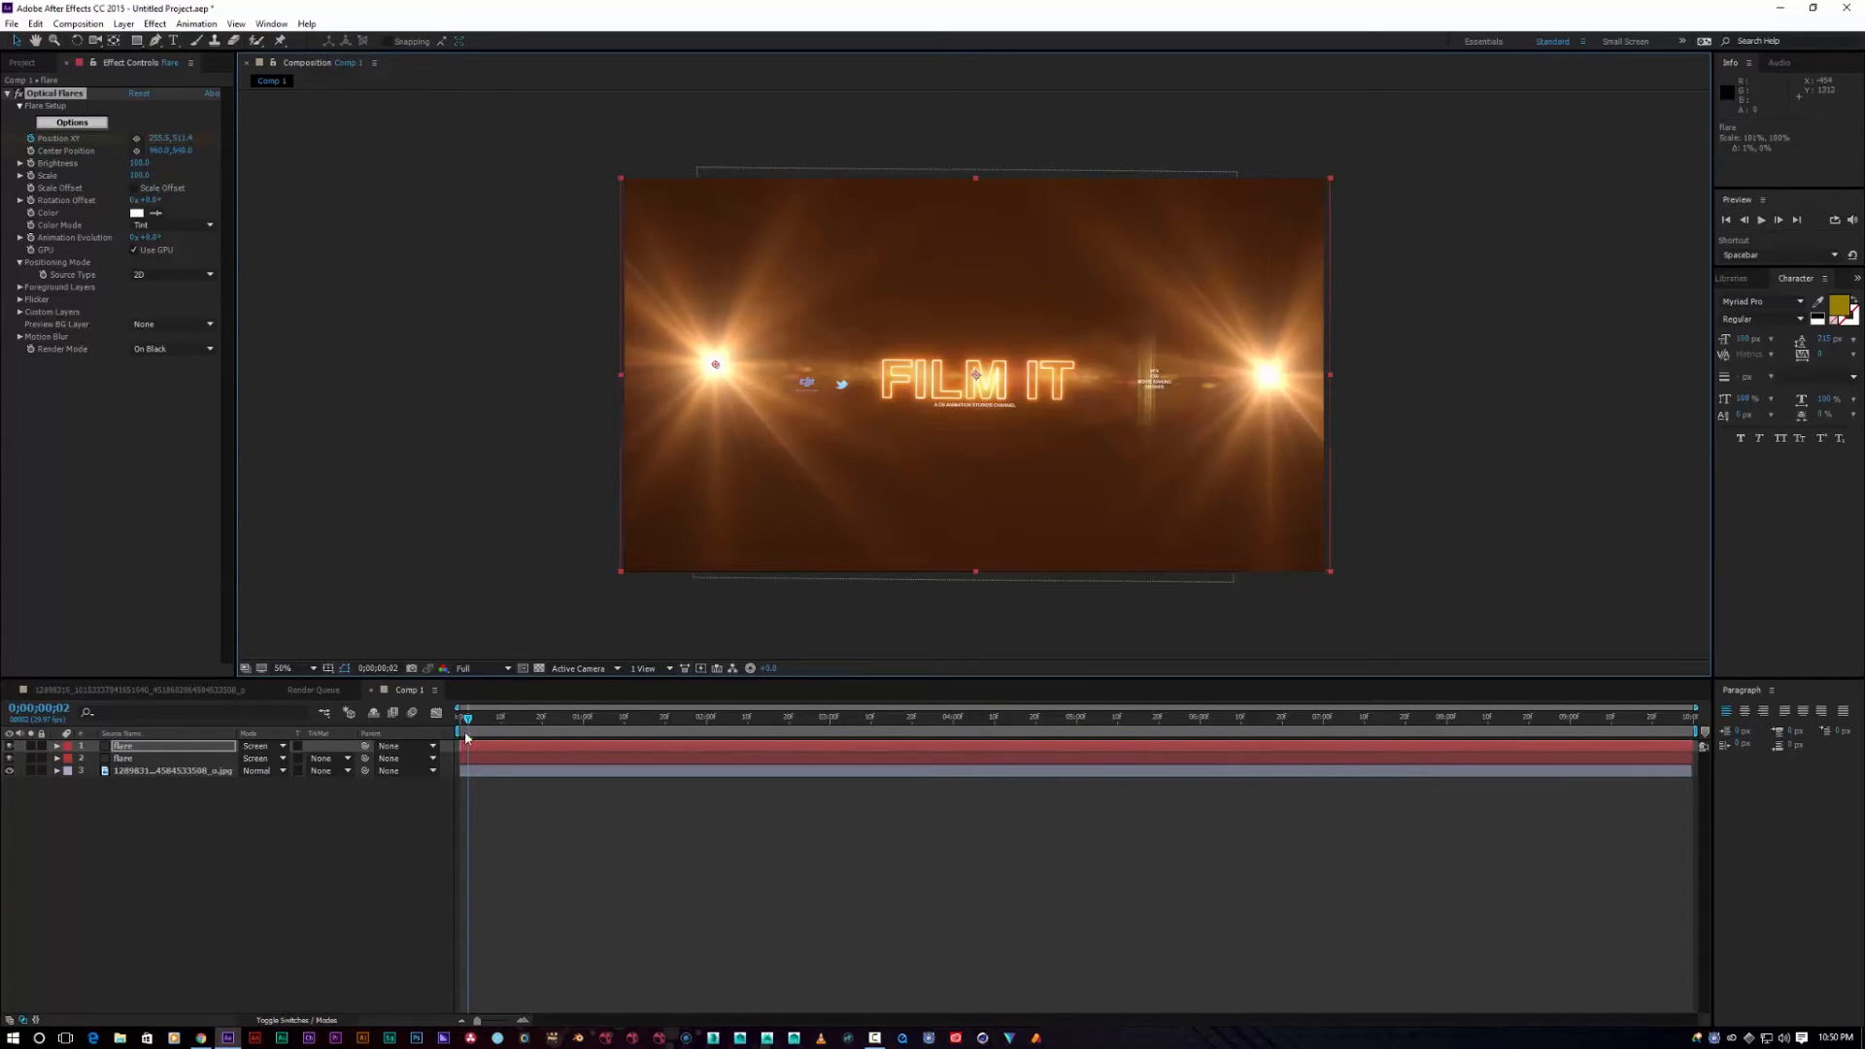
pyautogui.click(1761, 220)
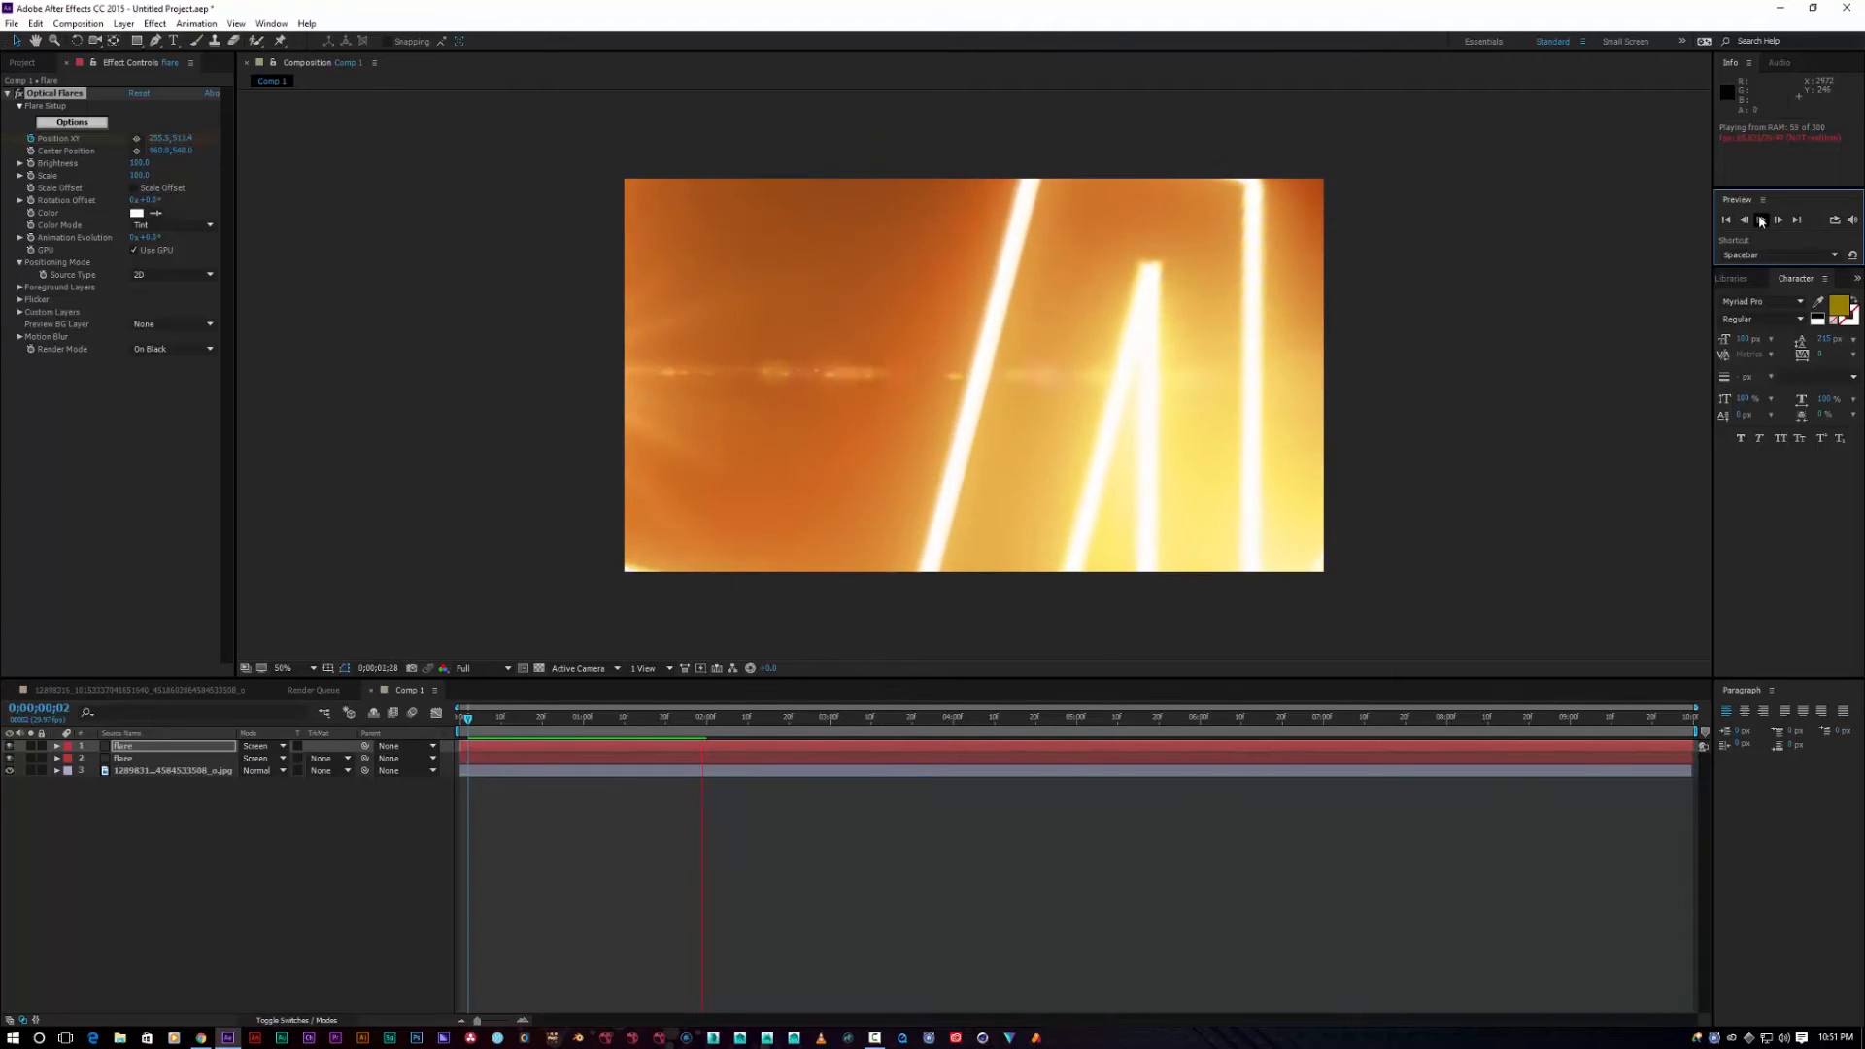
# Step: Switch the Composition preview to Half resolution, replay the animation, and return to 0;00;00;00
pyautogui.press('space')
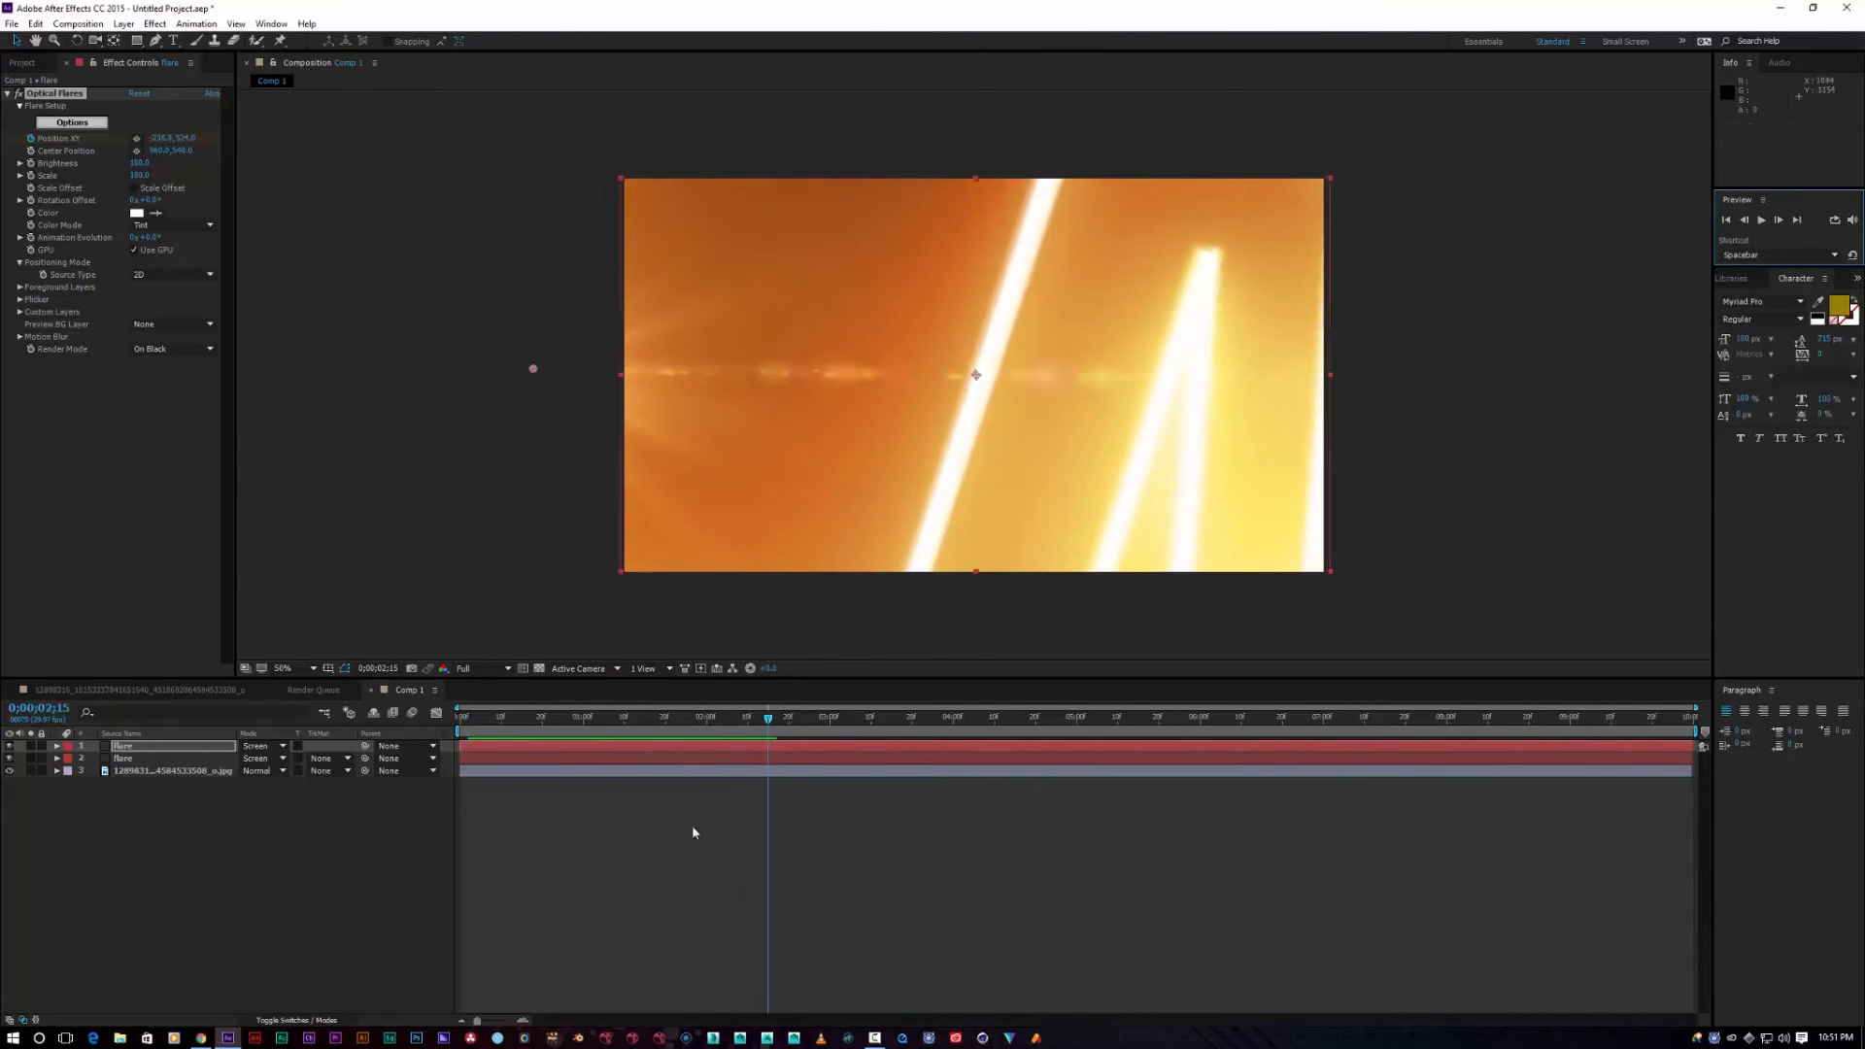
pyautogui.click(487, 667)
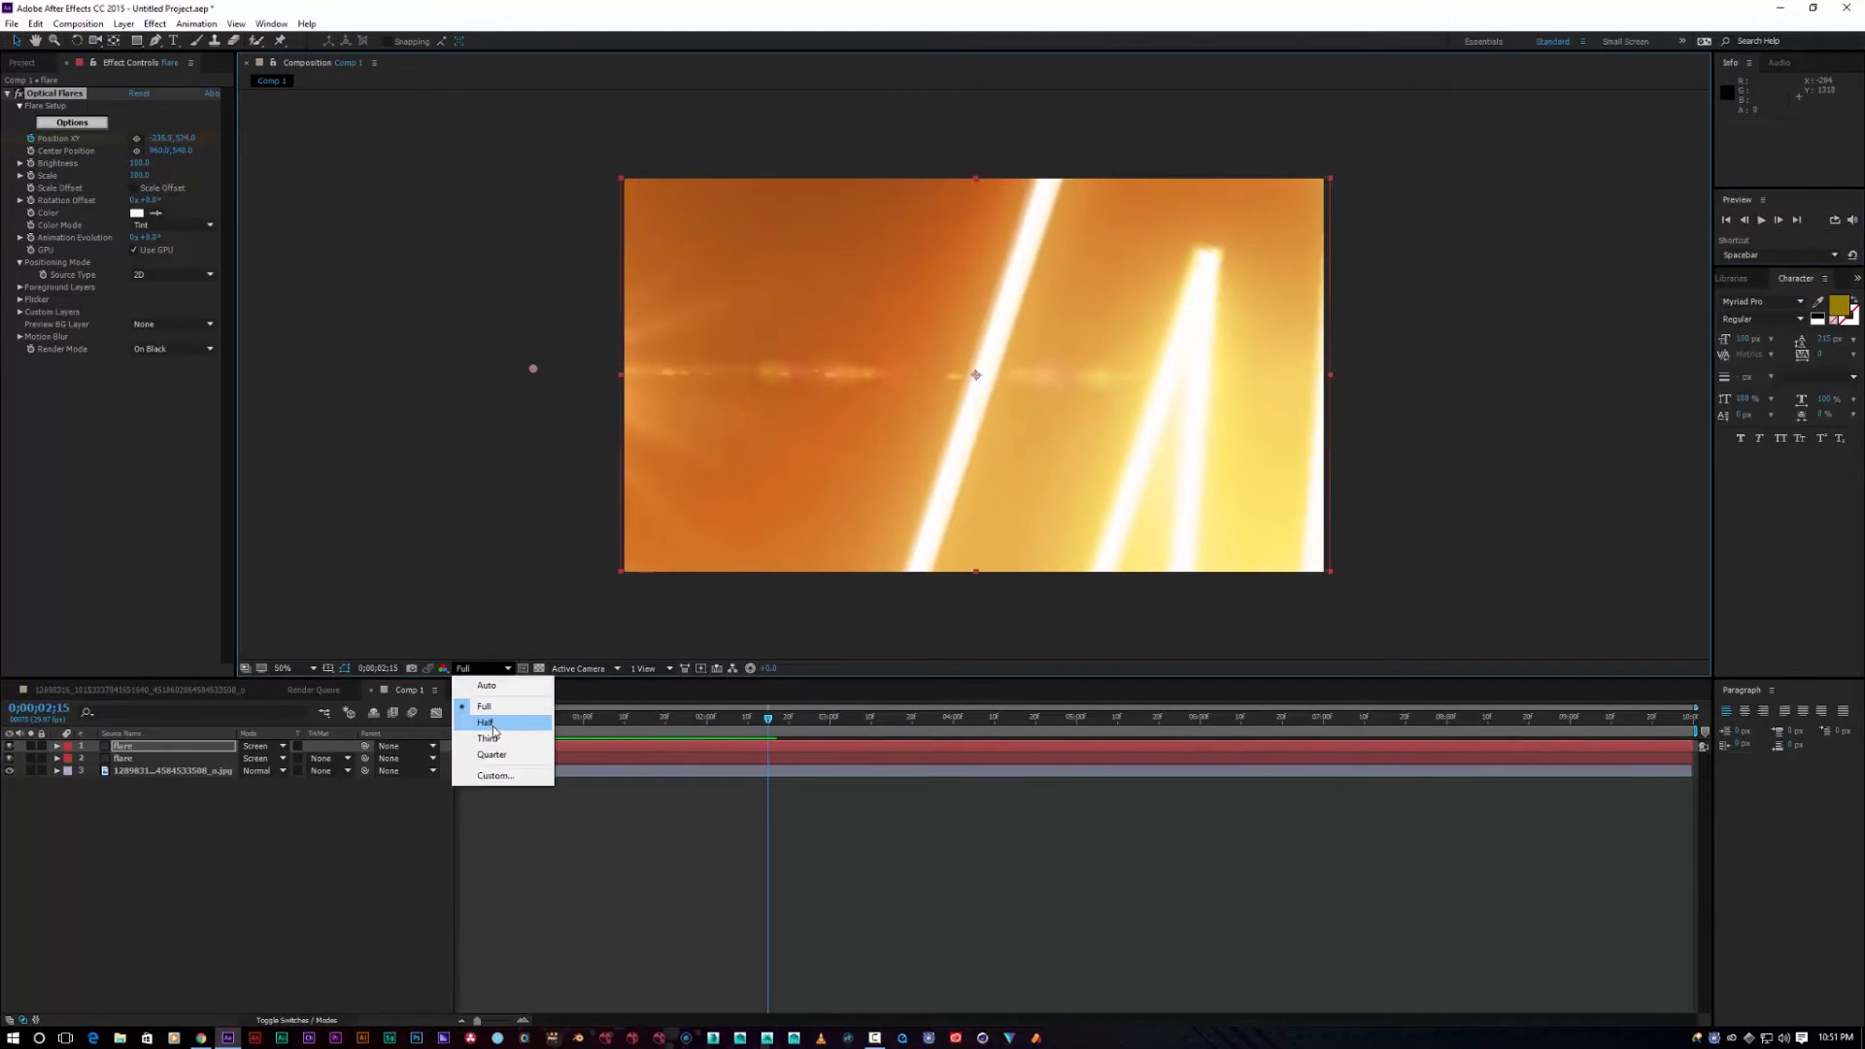
pyautogui.click(481, 705)
pyautogui.click(1761, 220)
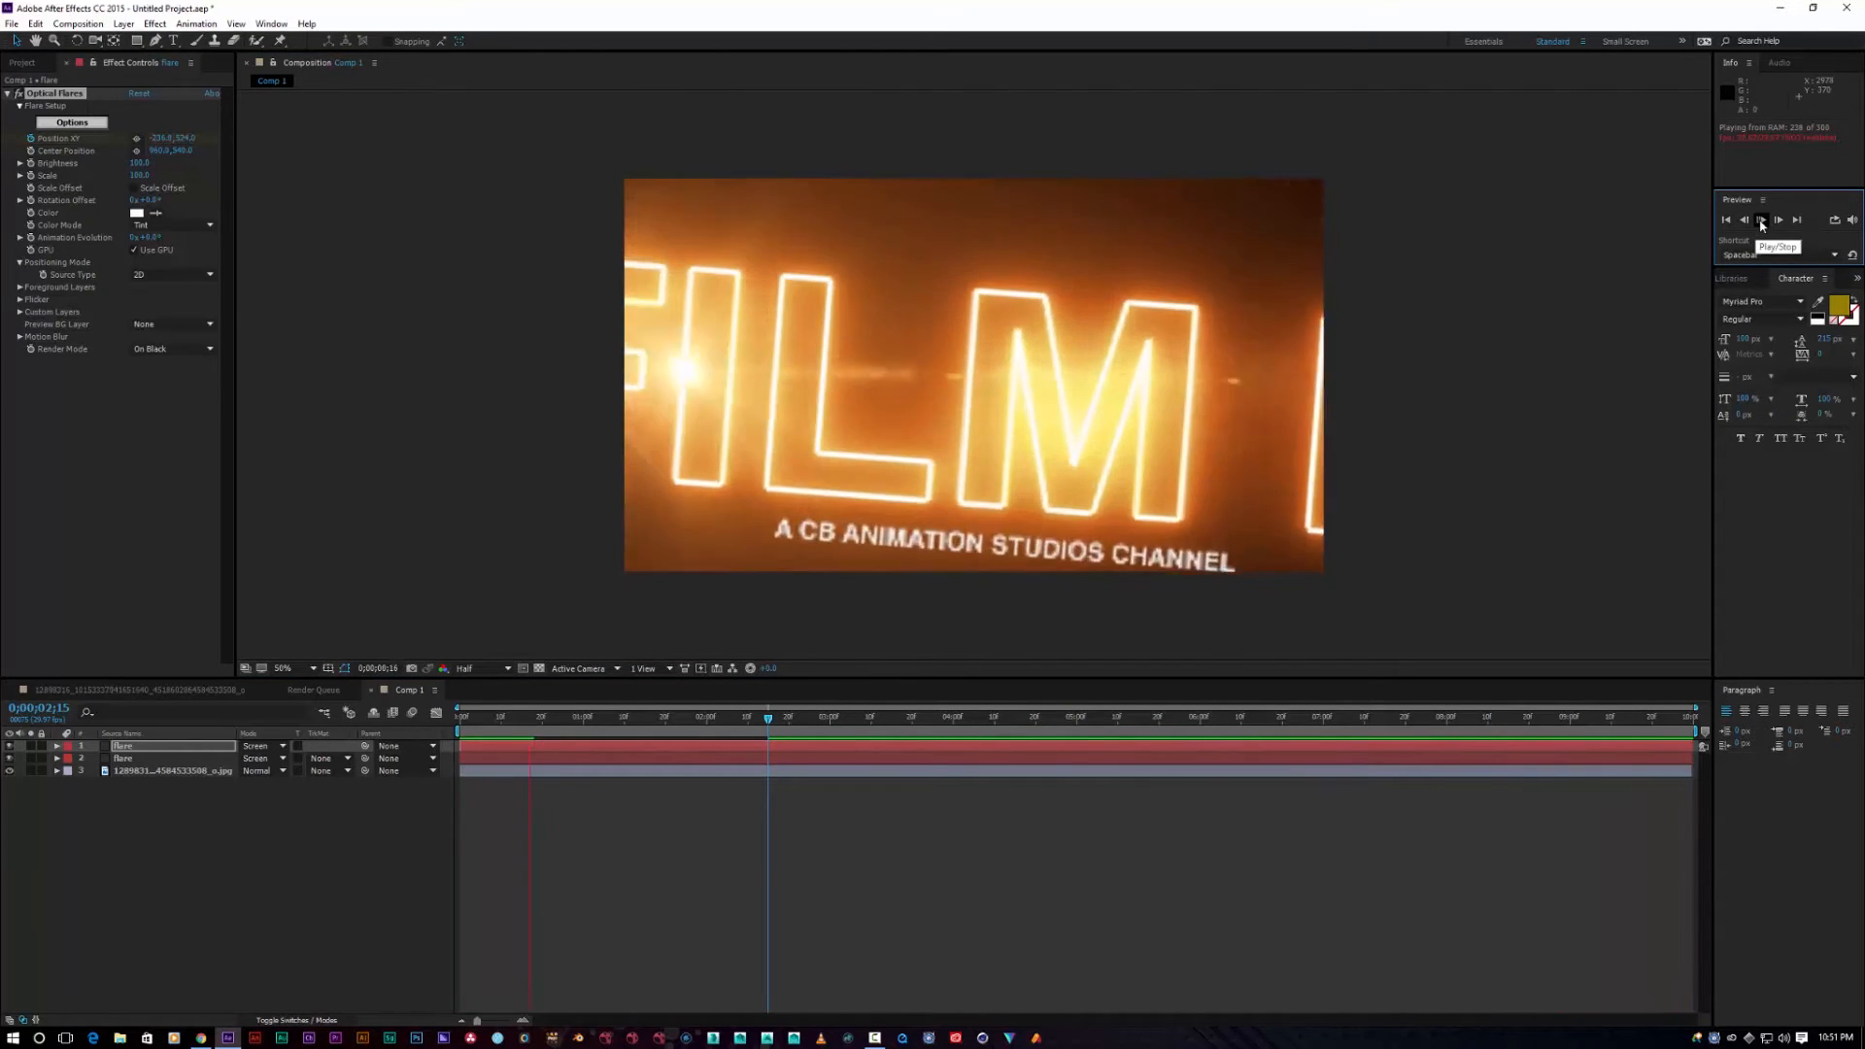
pyautogui.click(1761, 223)
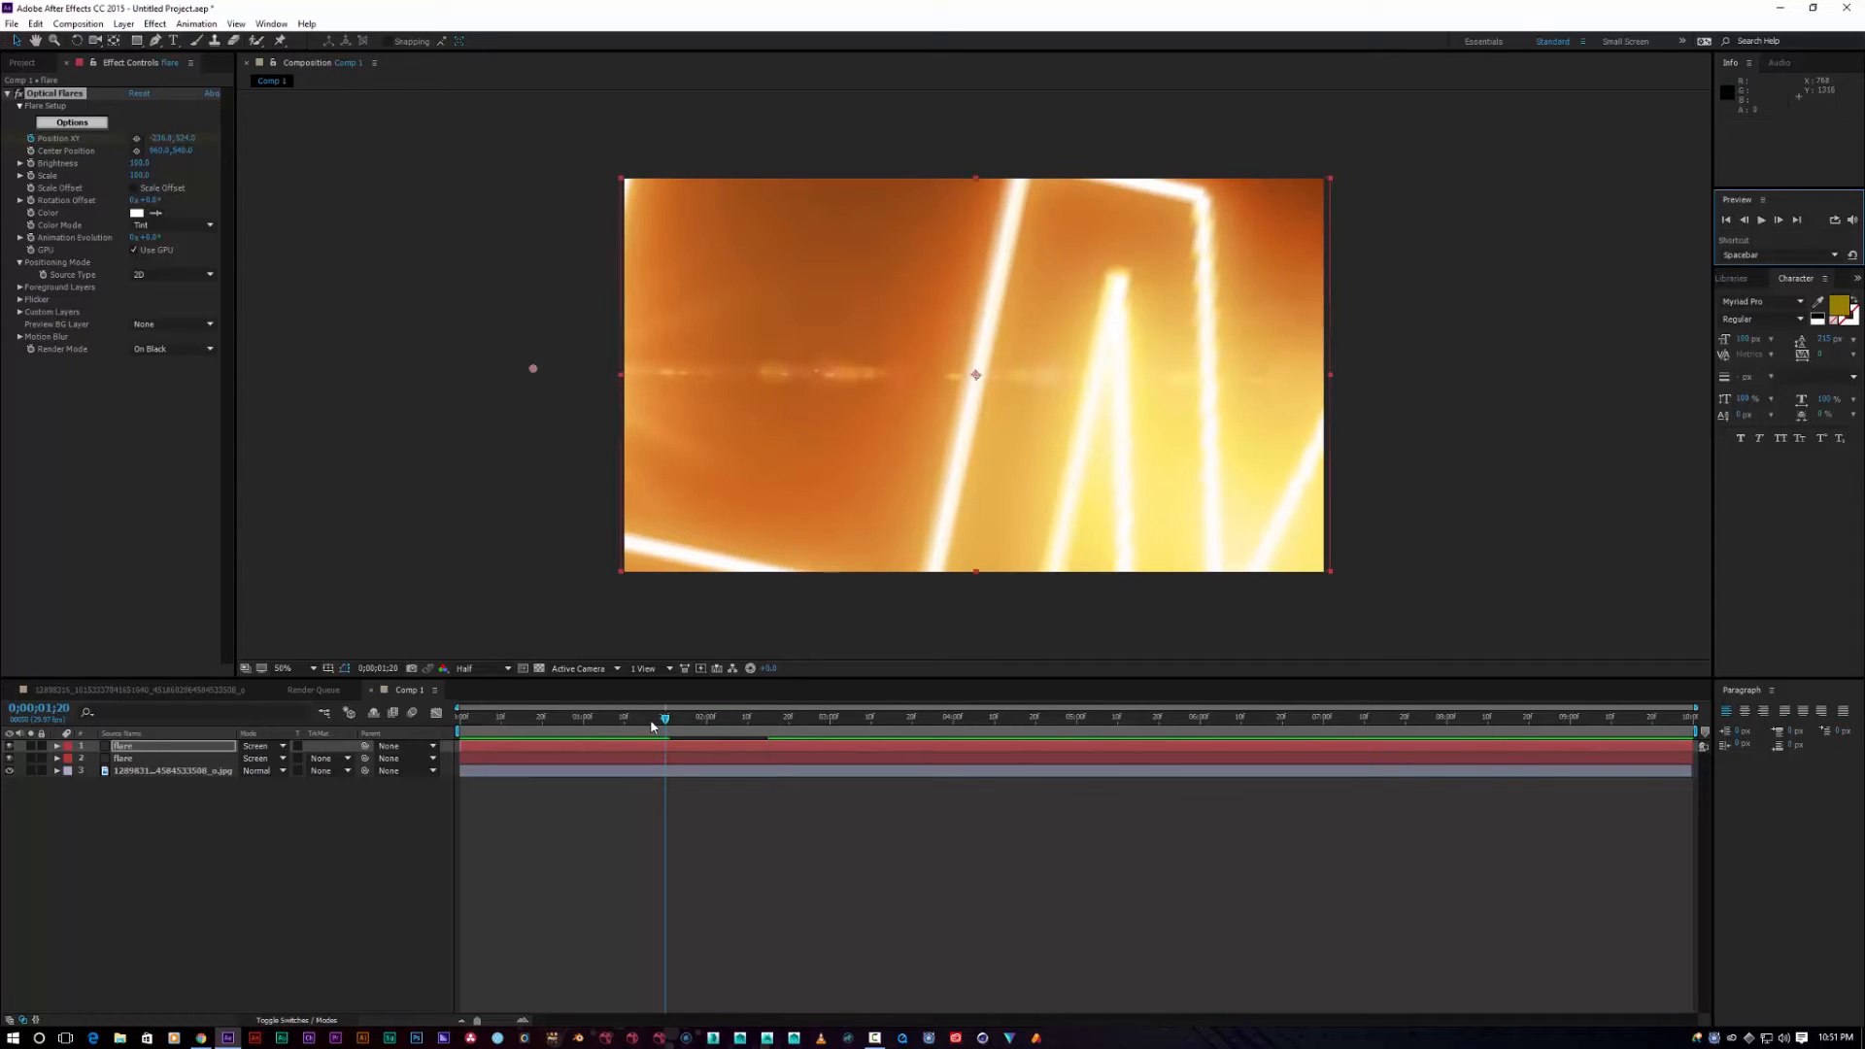
pyautogui.moveTo(668, 726); pyautogui.dragTo(446, 714)
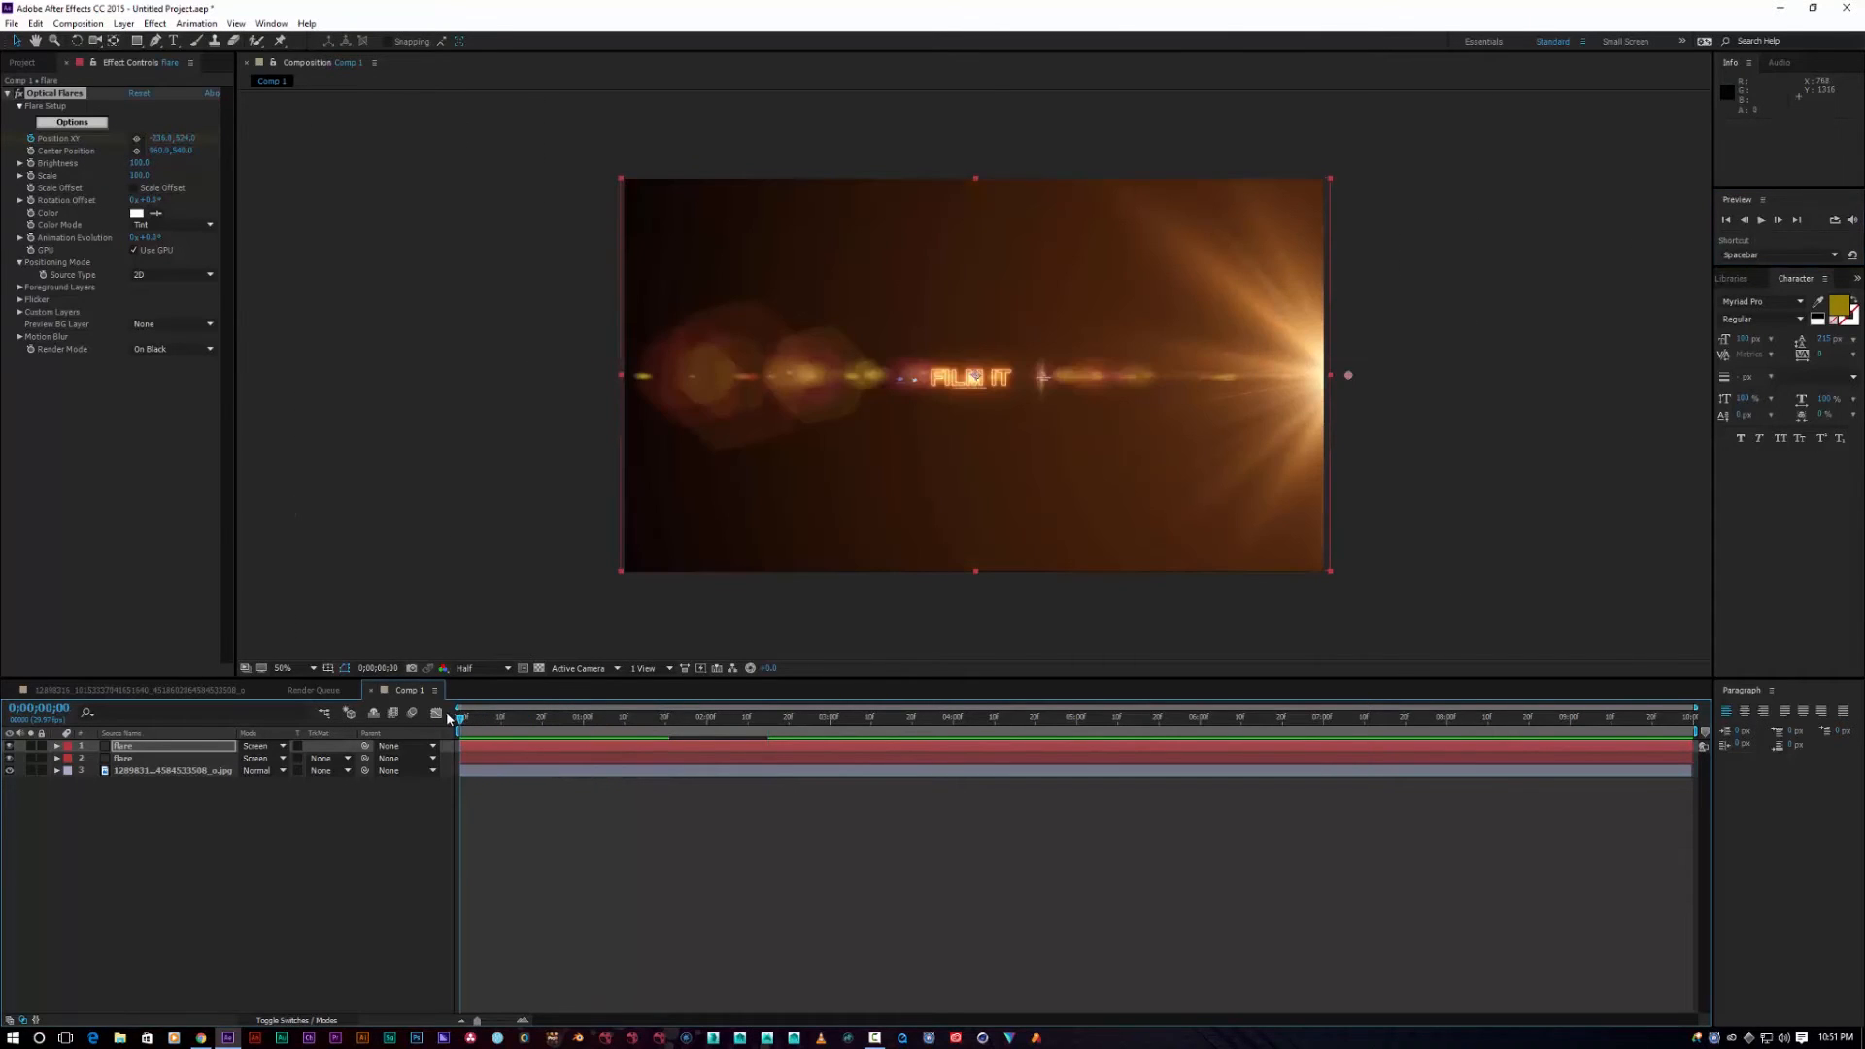
# Step: Create a new solid layer named flare 2
pyautogui.rightClick(115, 832)
pyautogui.moveTo(184, 831)
pyautogui.click(374, 867)
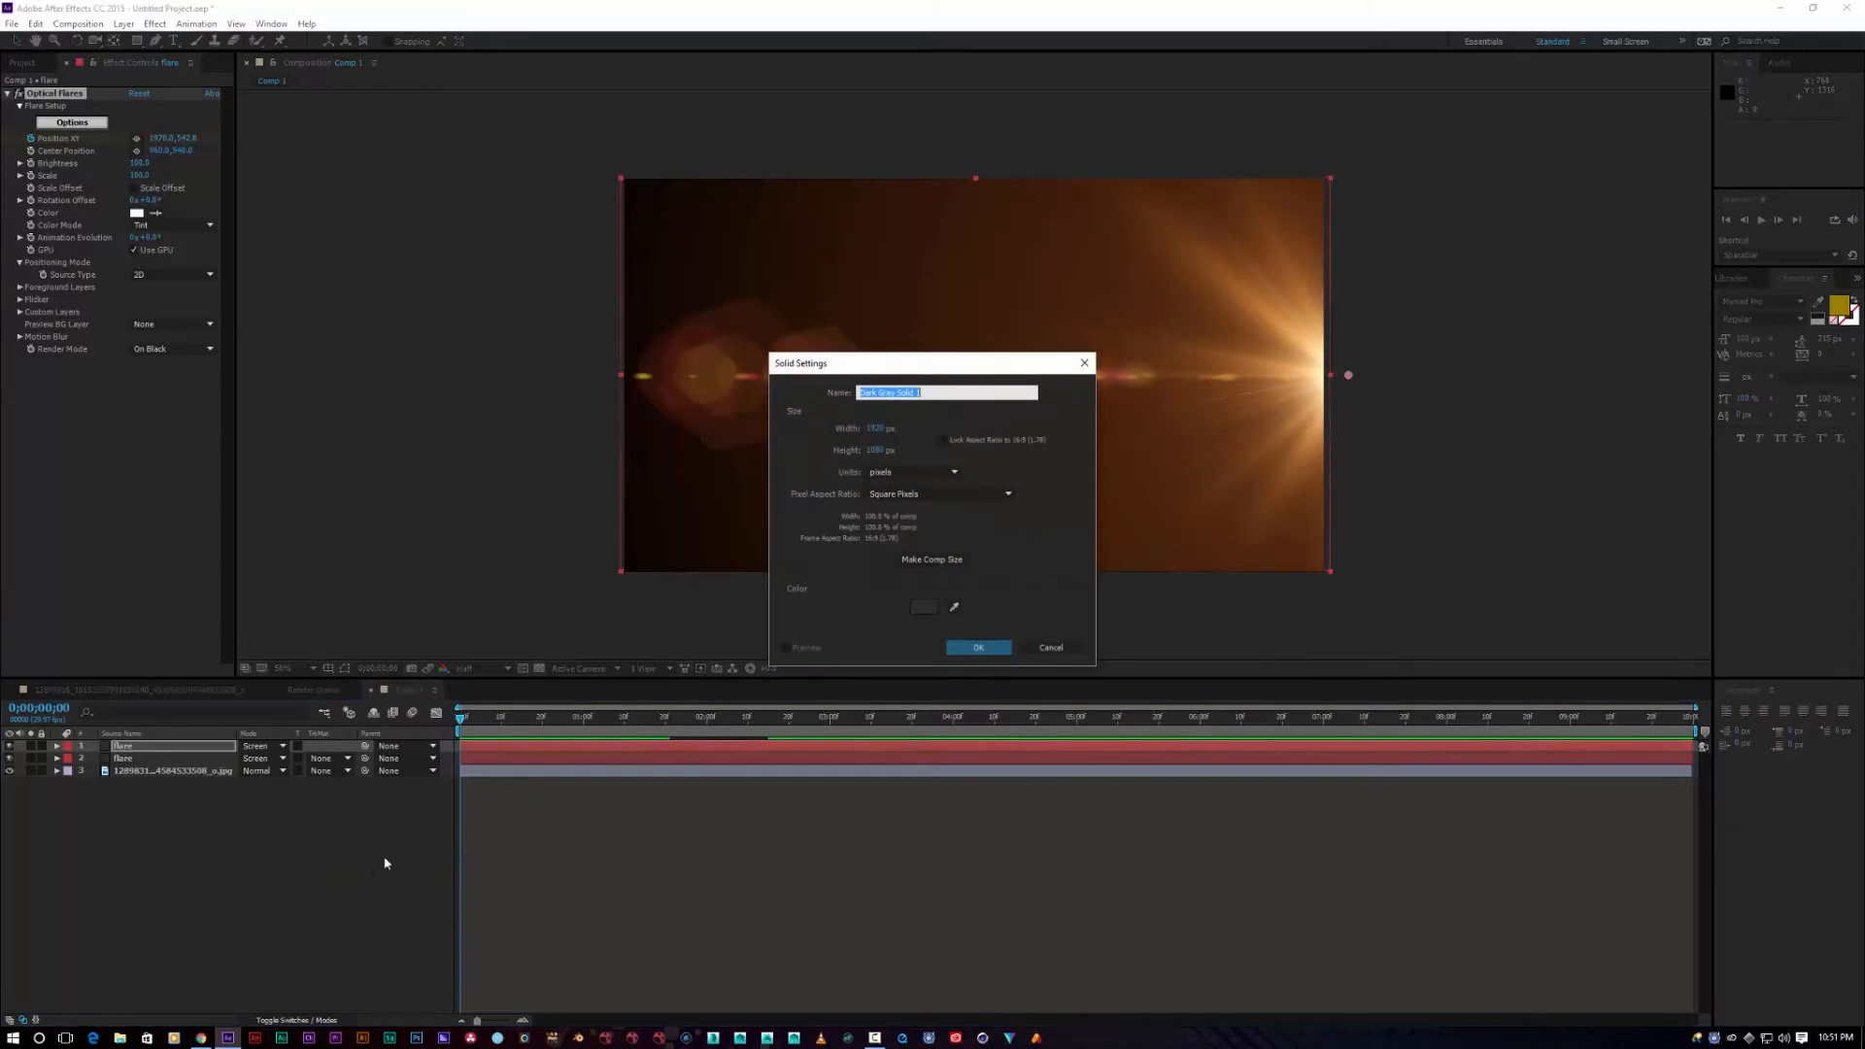
pyautogui.write('flare 2')
pyautogui.press('Return')
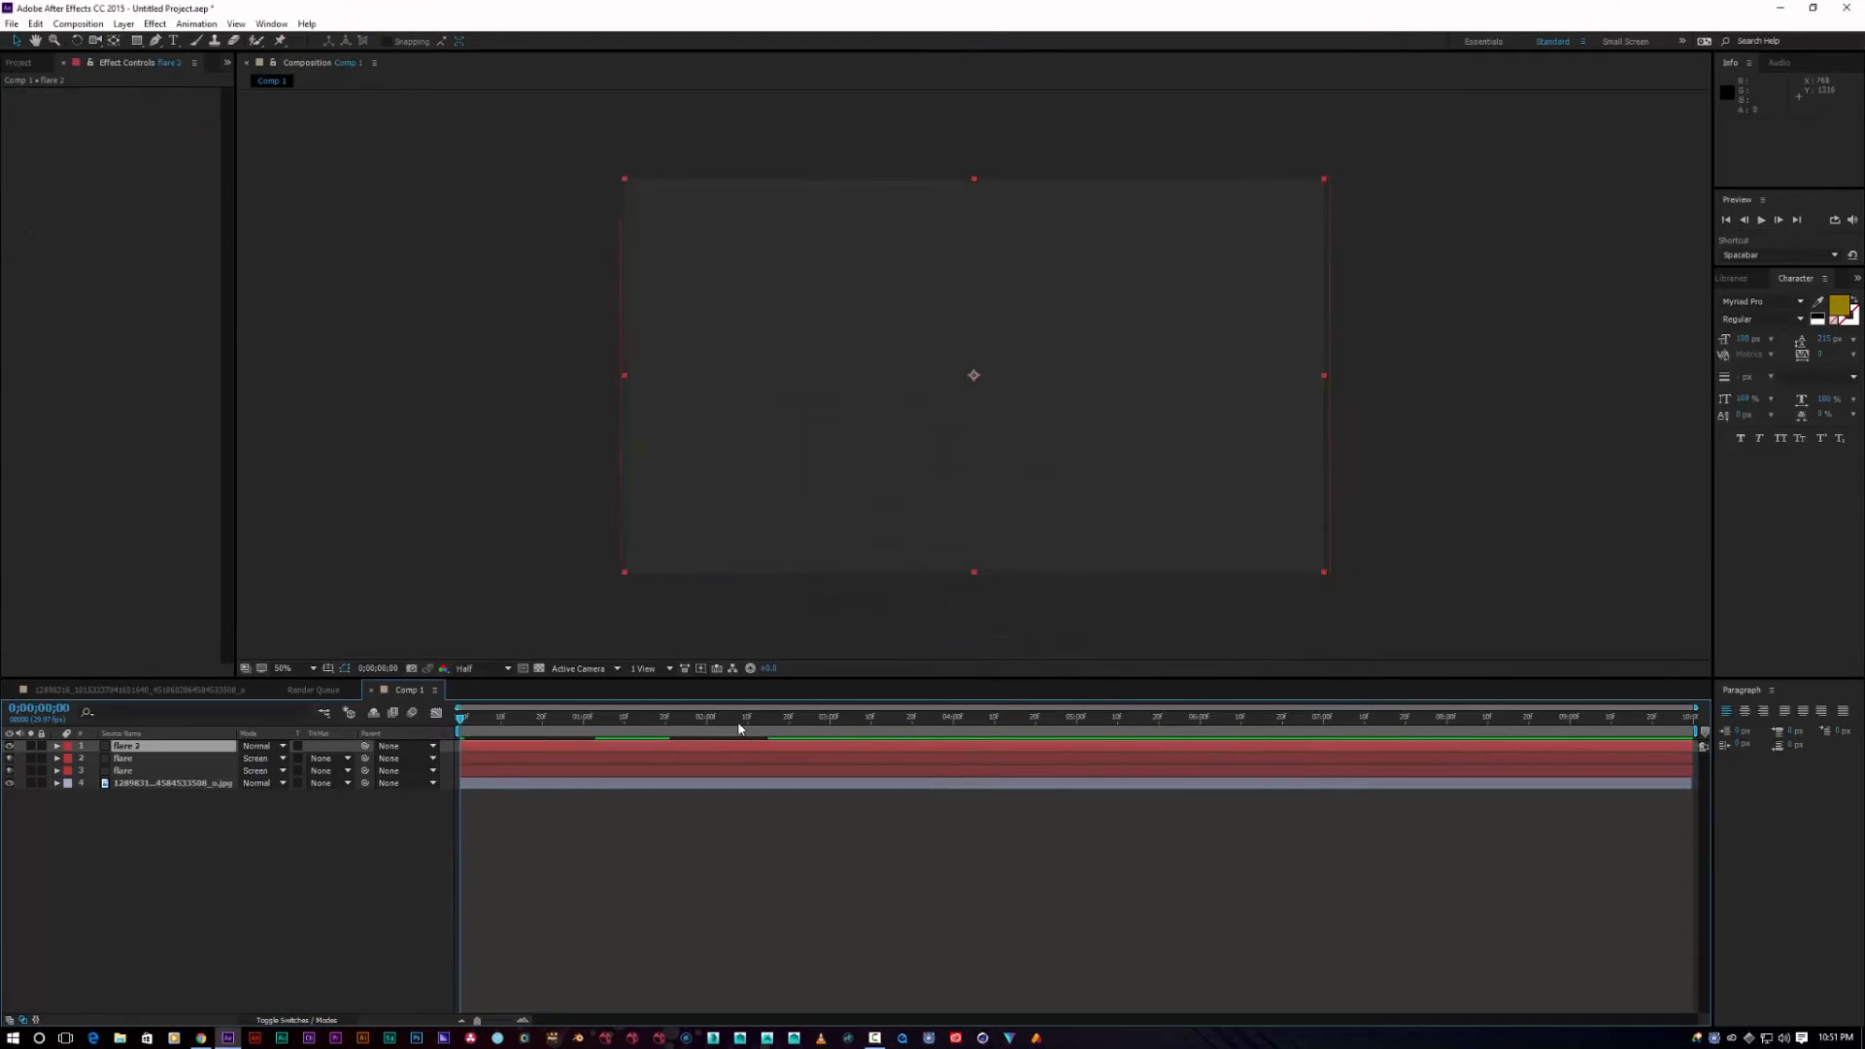
# Step: Apply Optical Flares to flare 2 and move its centre past the bottom-right corner
pyautogui.click(153, 22)
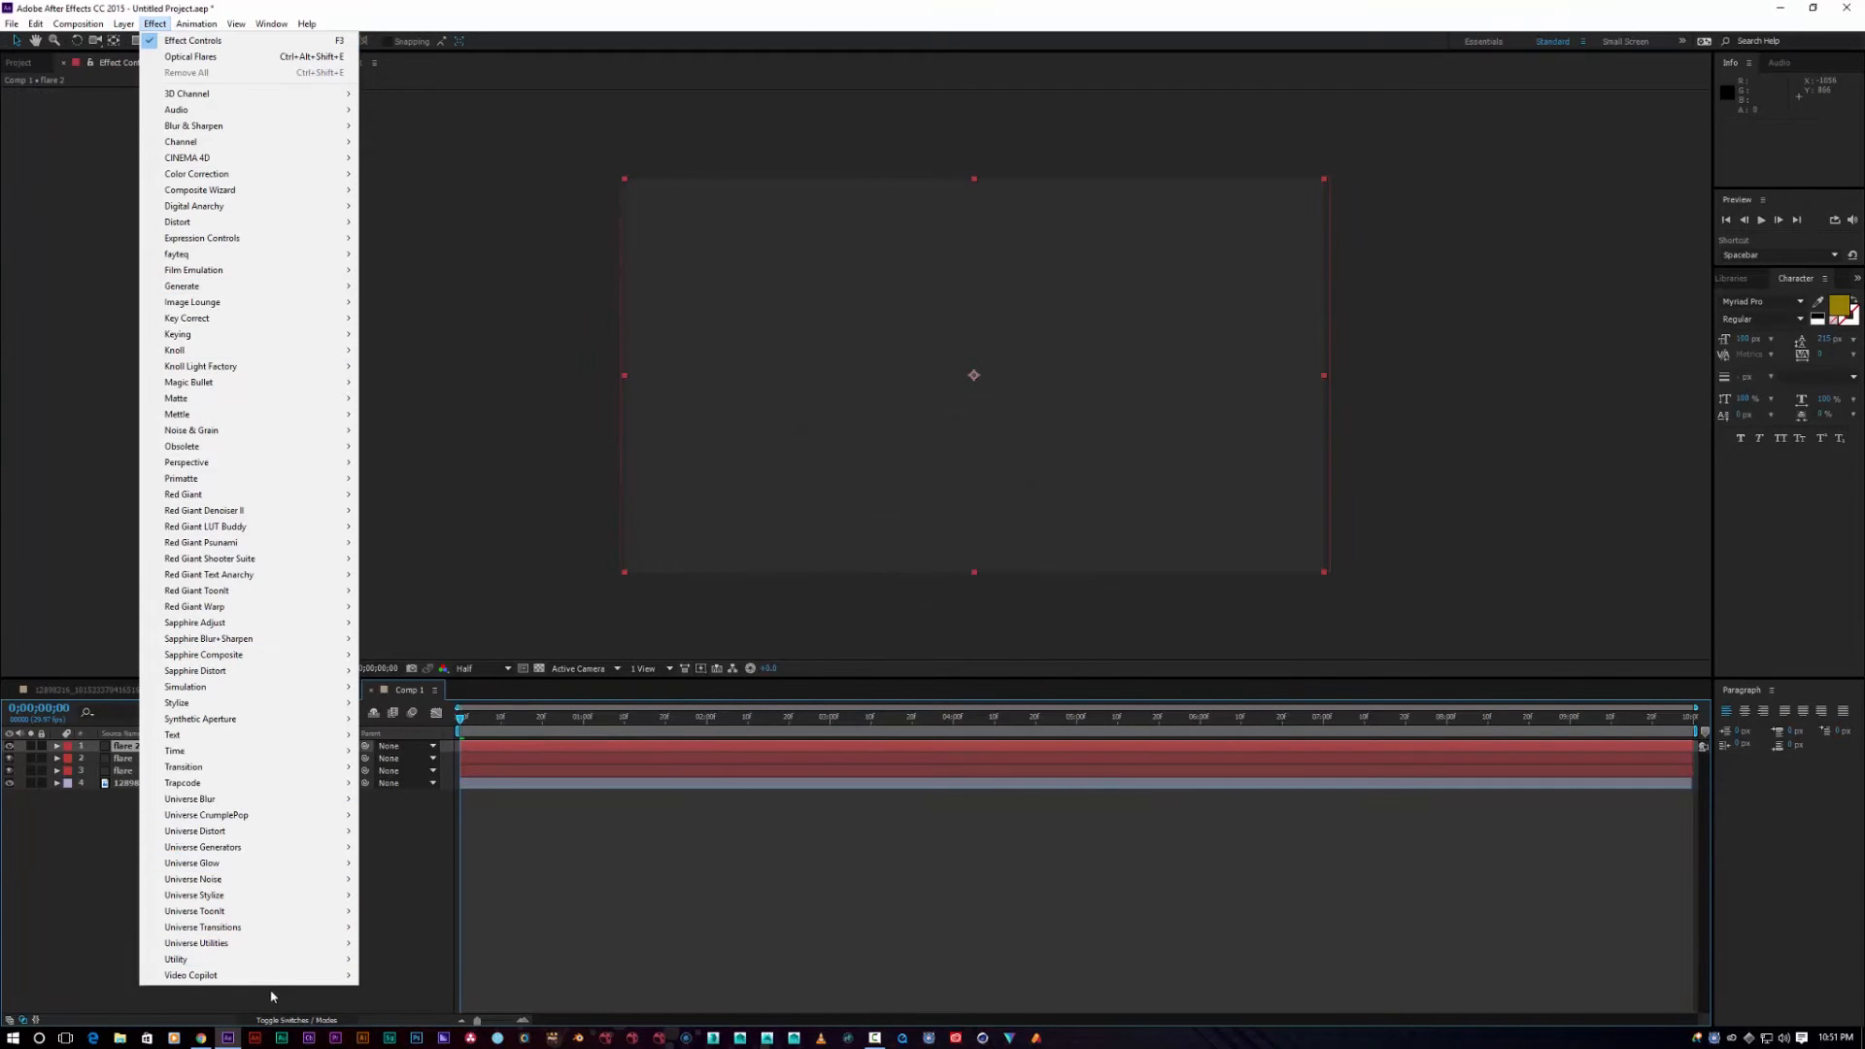
pyautogui.moveTo(309, 981)
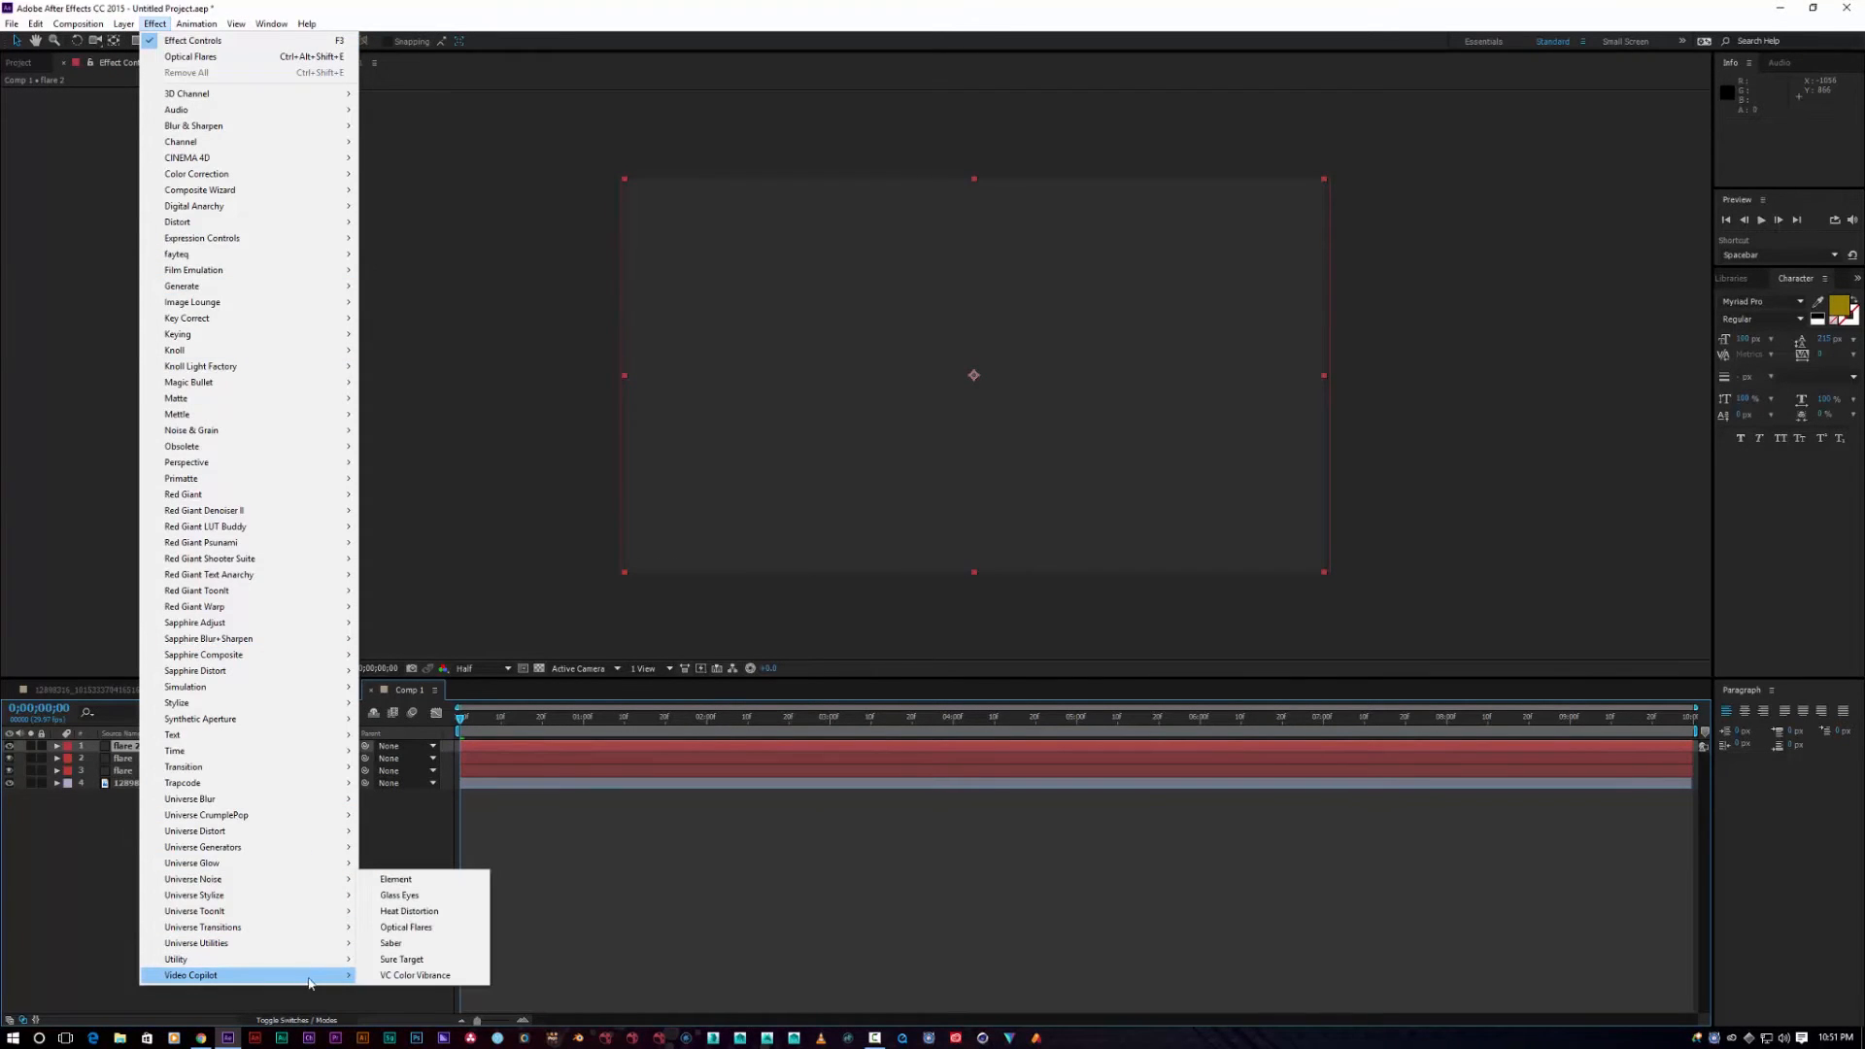
pyautogui.click(406, 926)
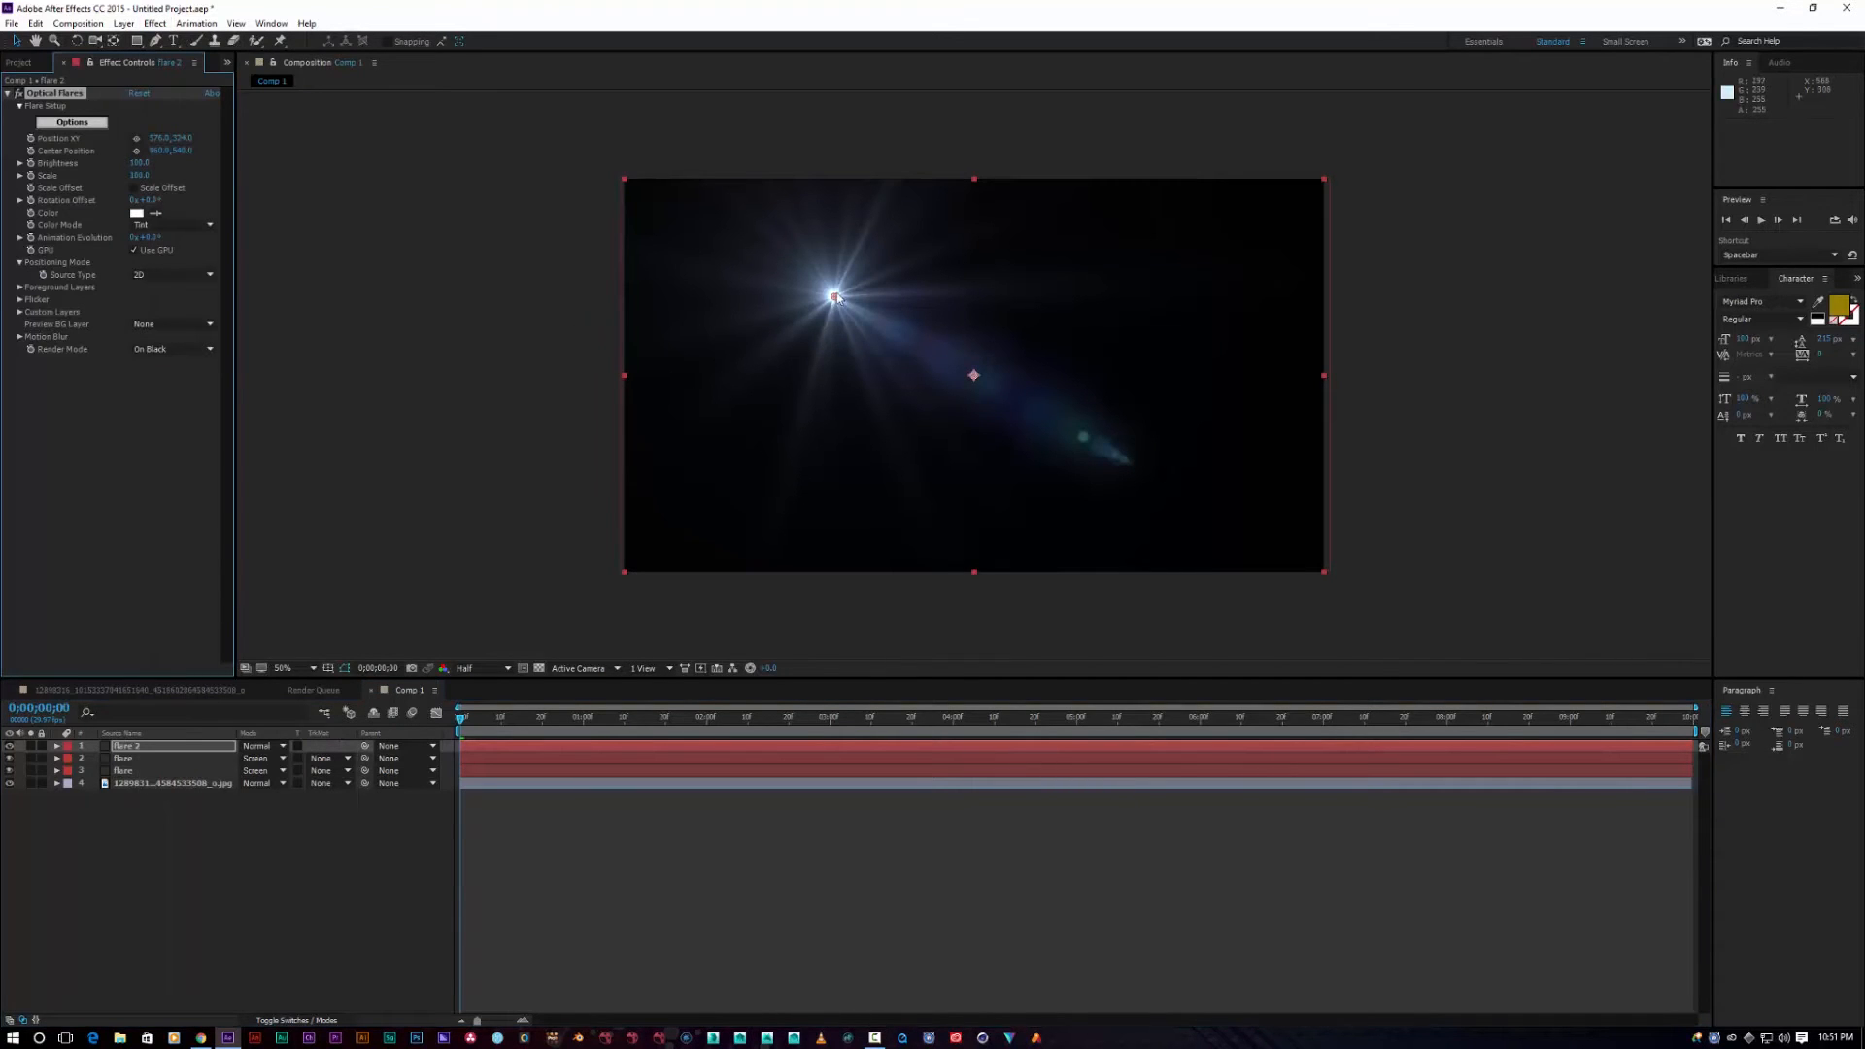
pyautogui.moveTo(837, 300); pyautogui.dragTo(1329, 596)
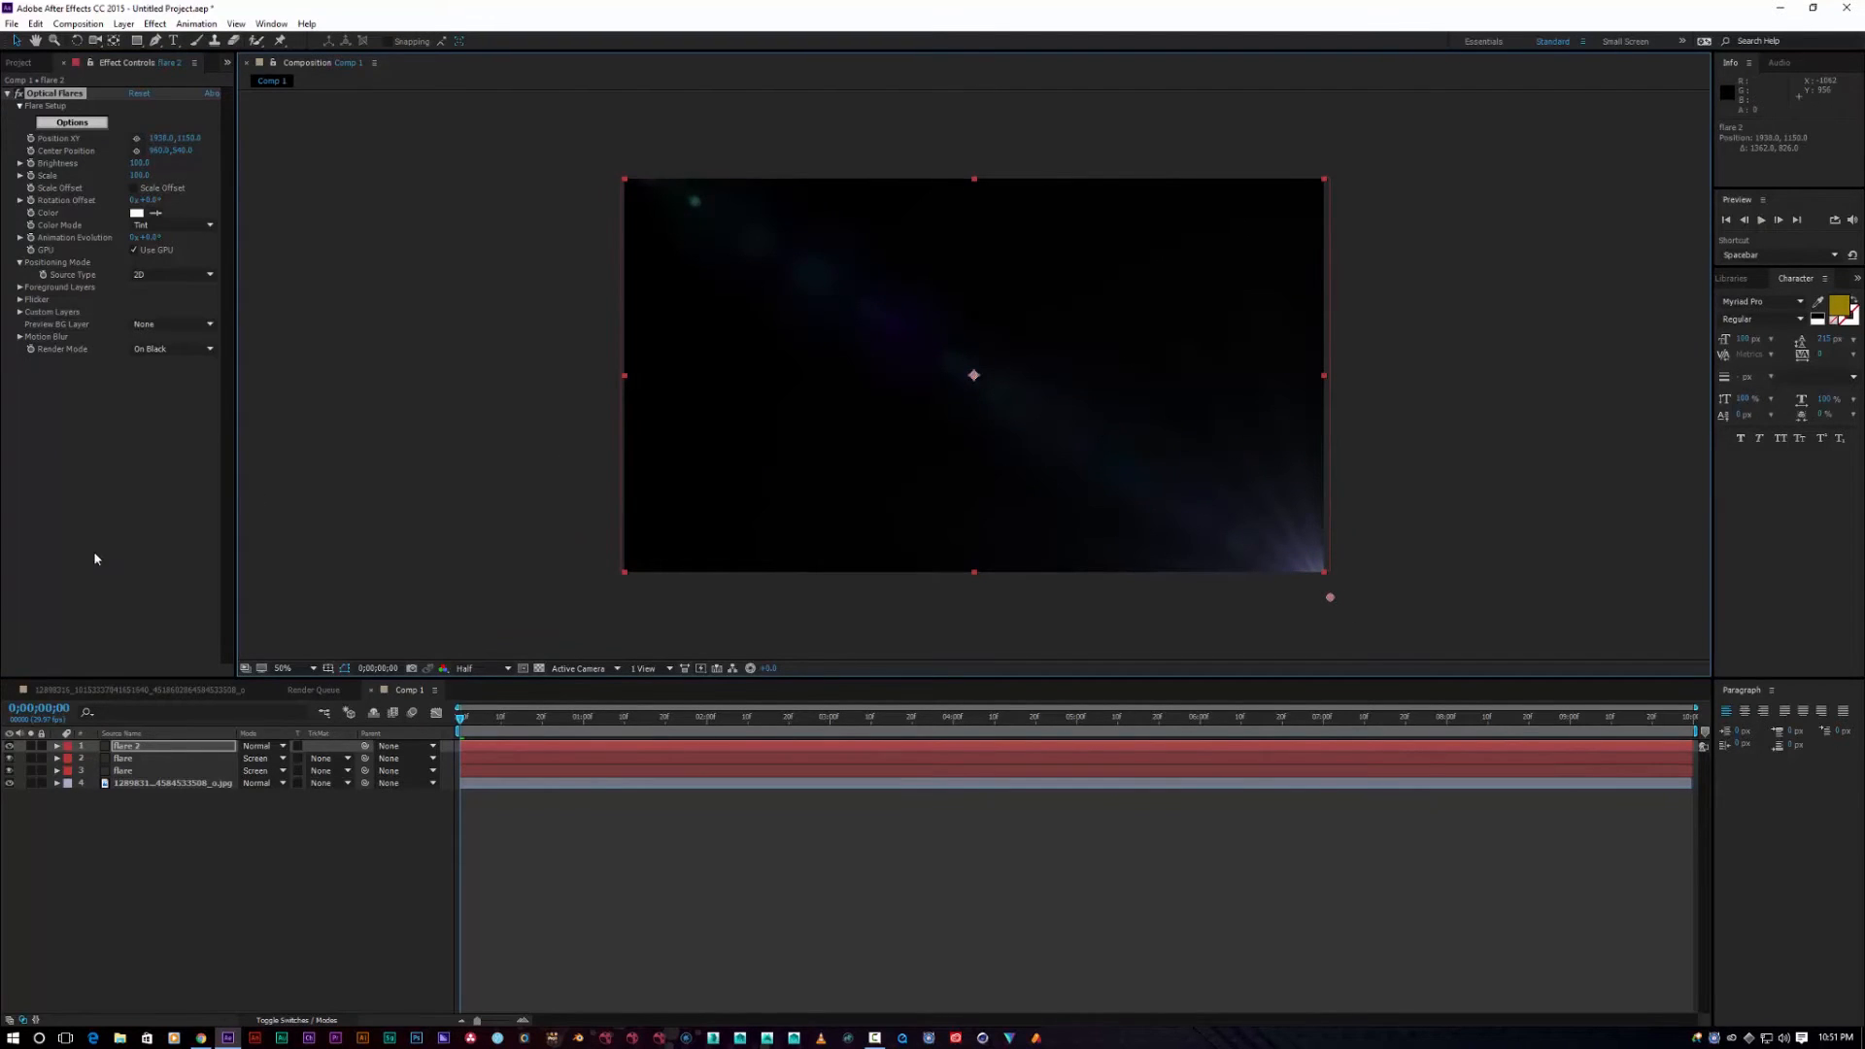
# Step: Load the Operation_Northwoods preset from Conspiracy Presets and adjust the light position
pyautogui.click(96, 122)
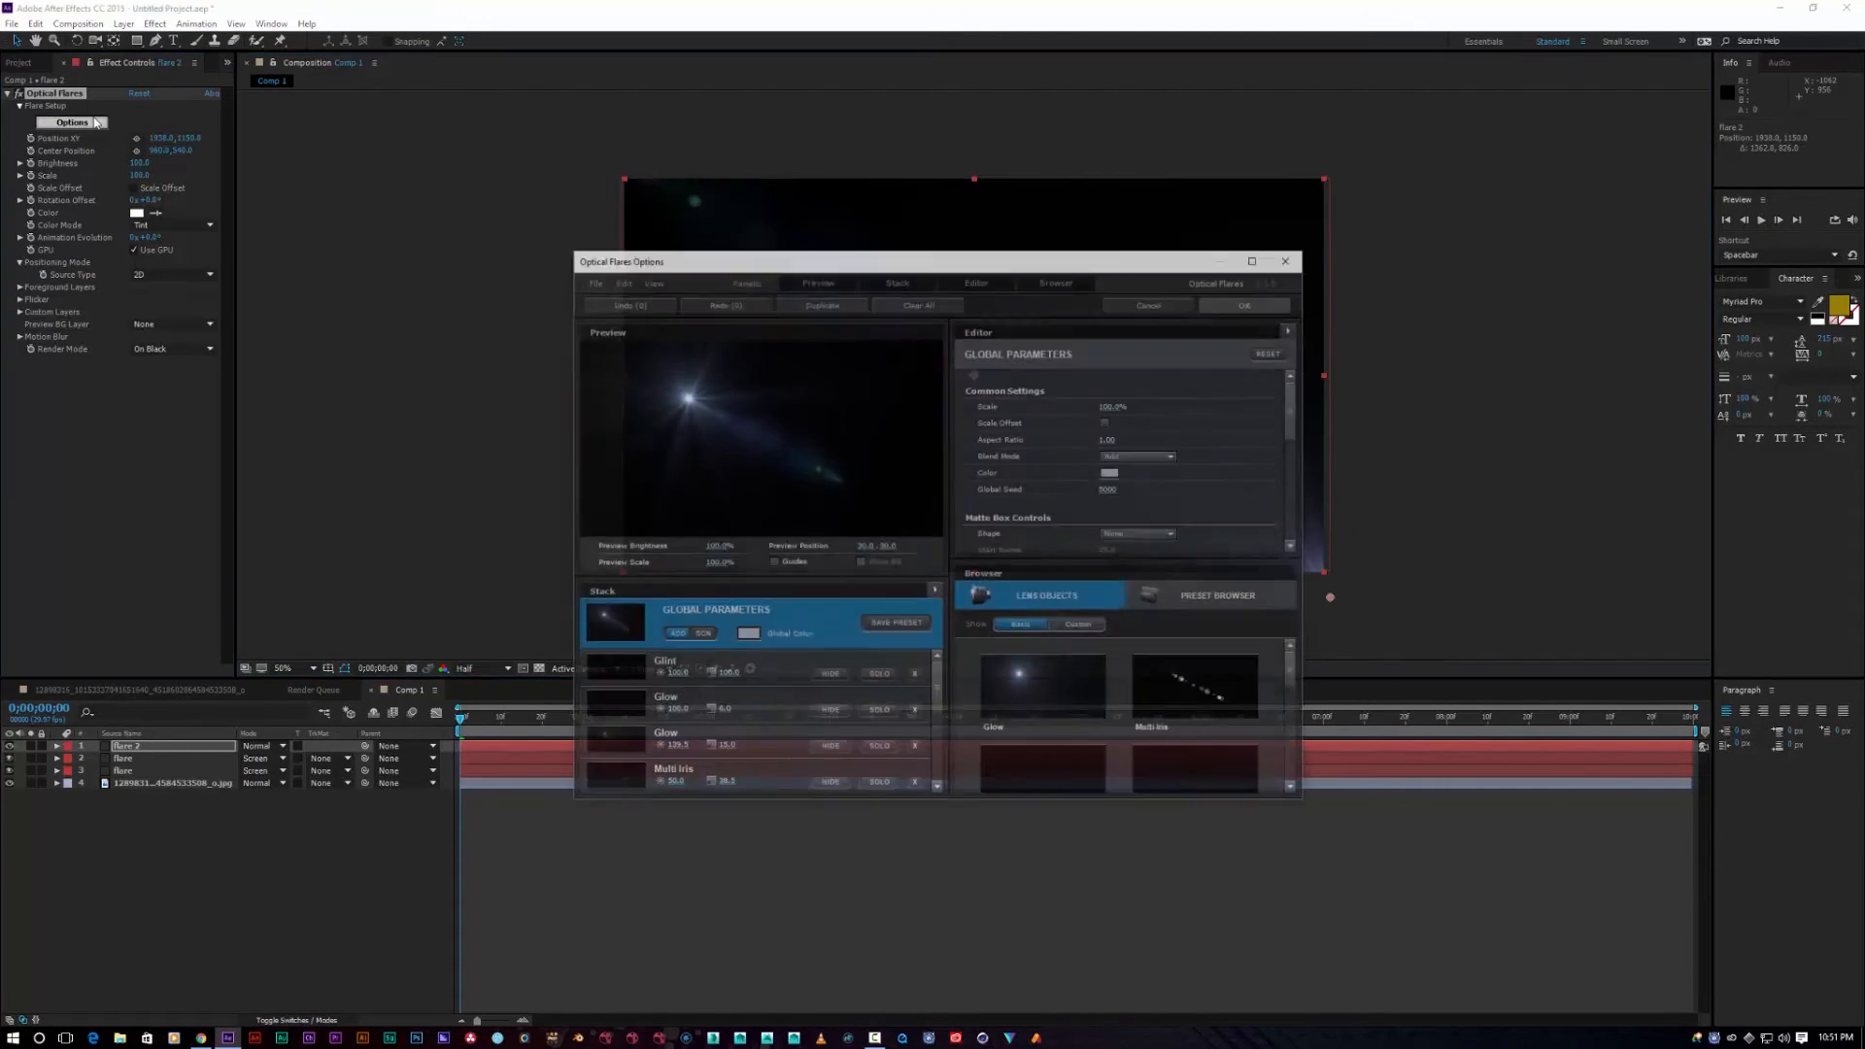
pyautogui.click(1231, 600)
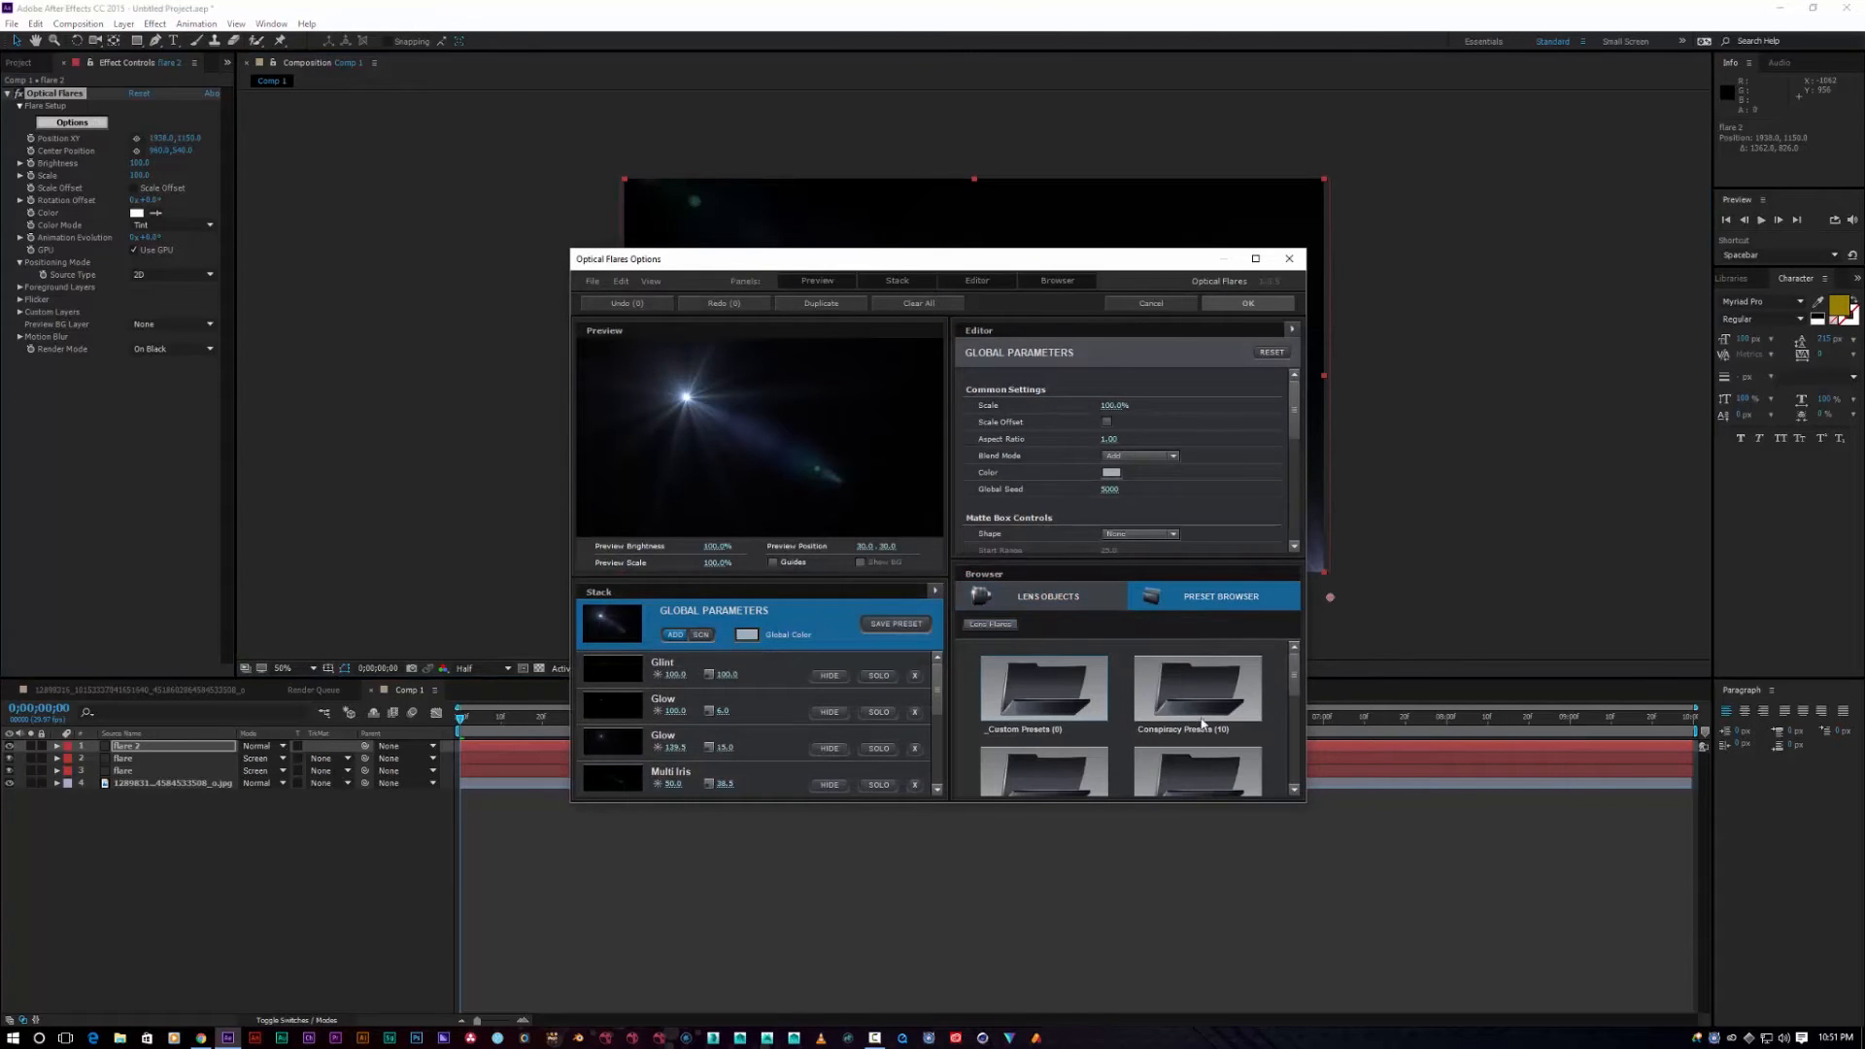
pyautogui.click(1255, 259)
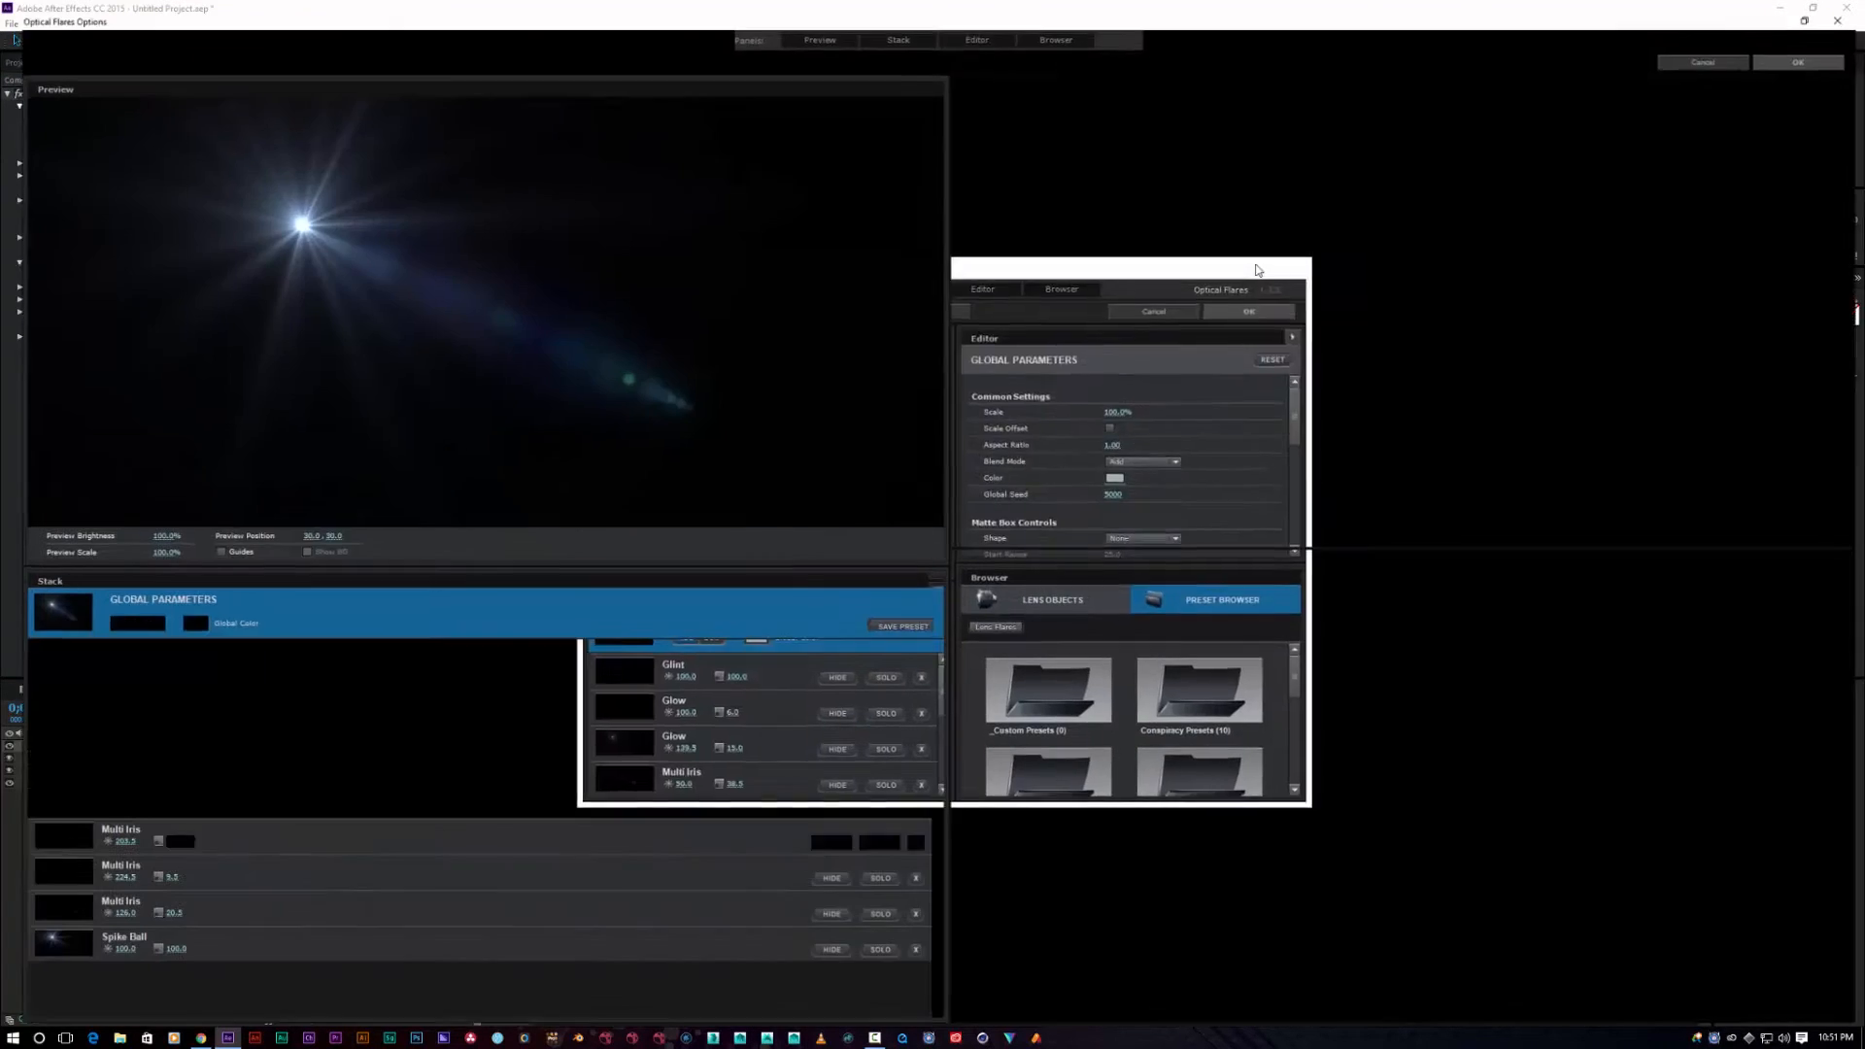
pyautogui.click(1146, 701)
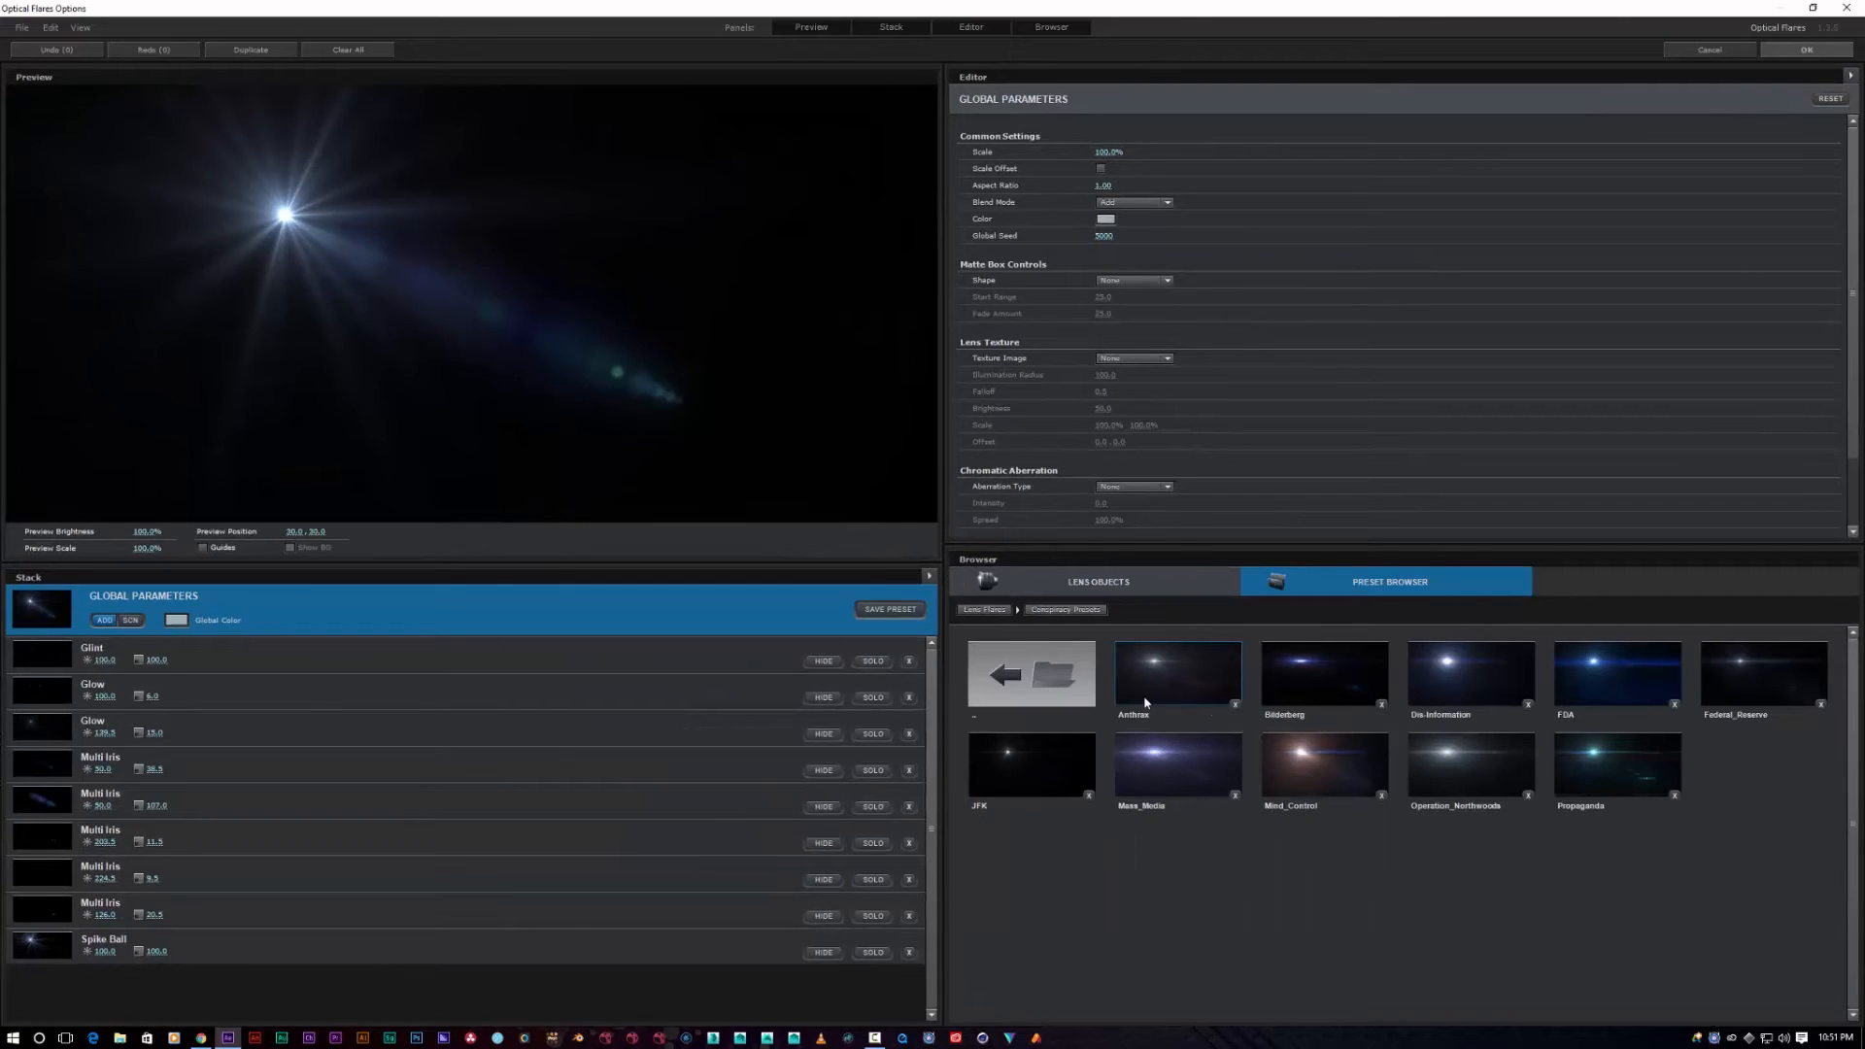
pyautogui.click(1418, 772)
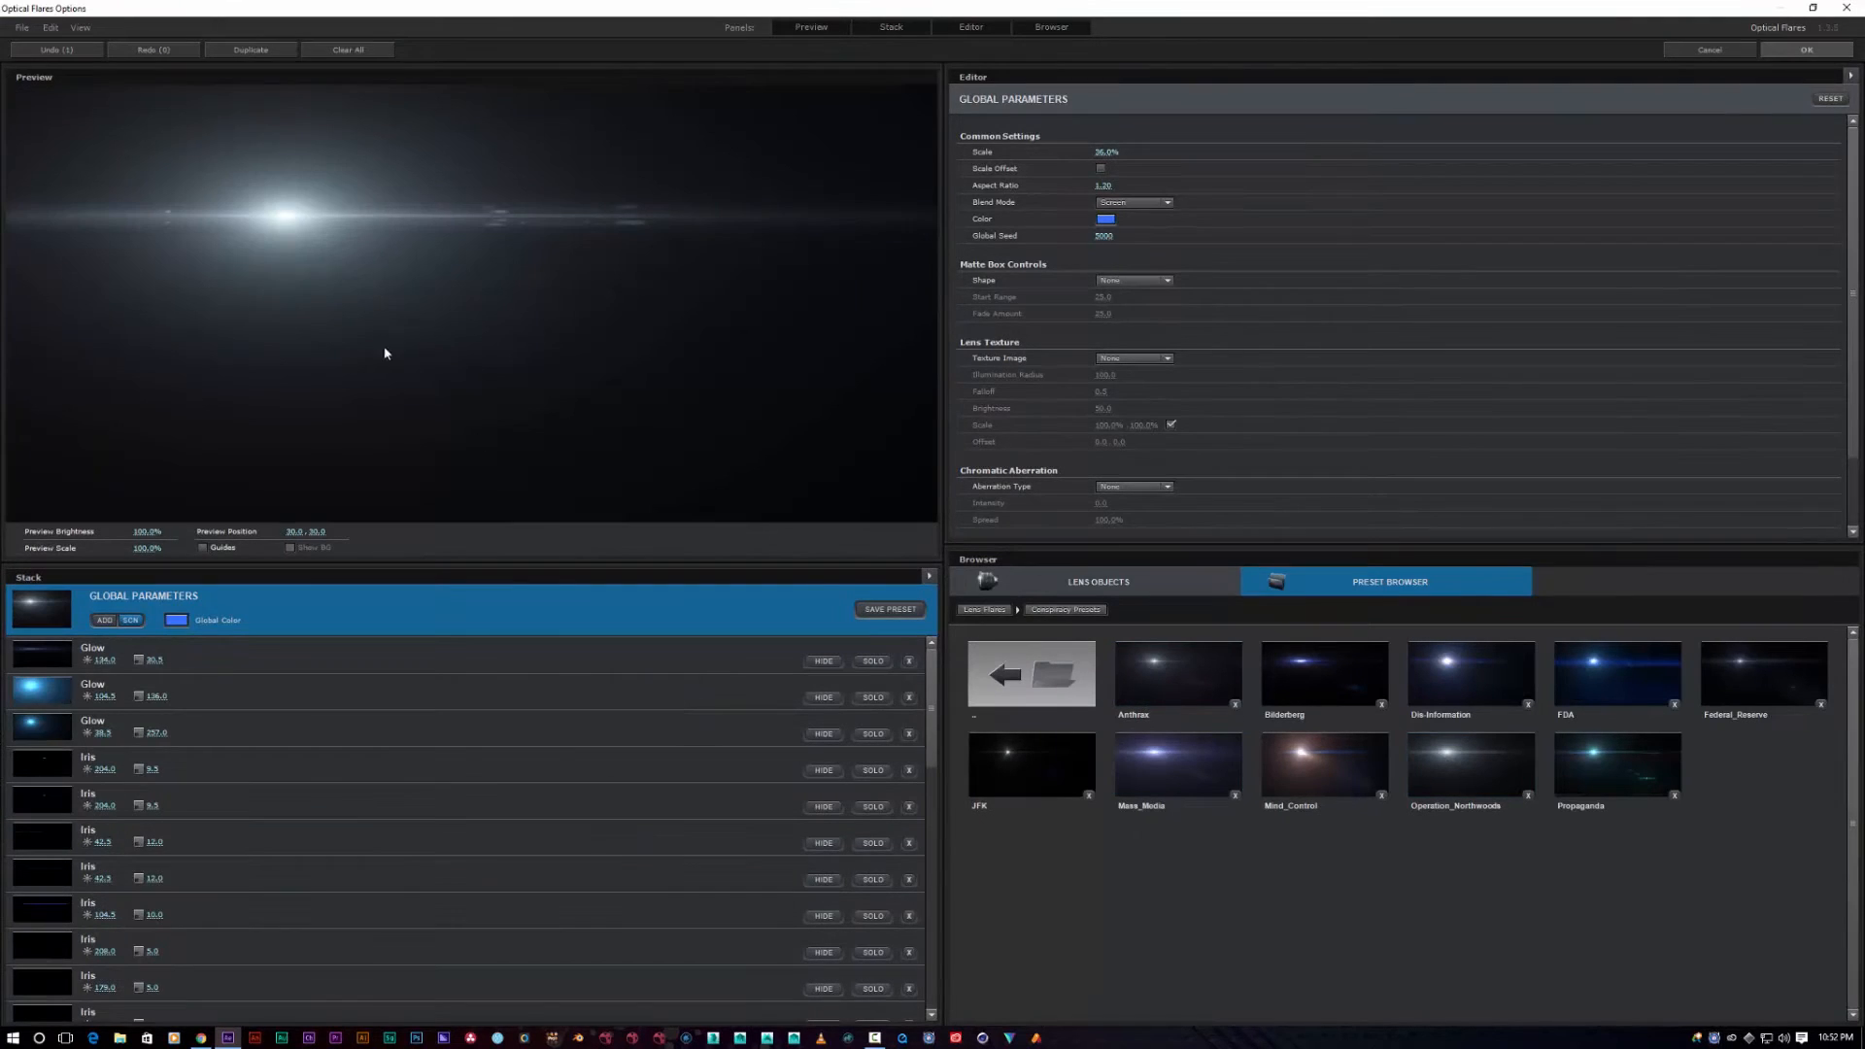
pyautogui.moveTo(283, 226); pyautogui.dragTo(369, 271)
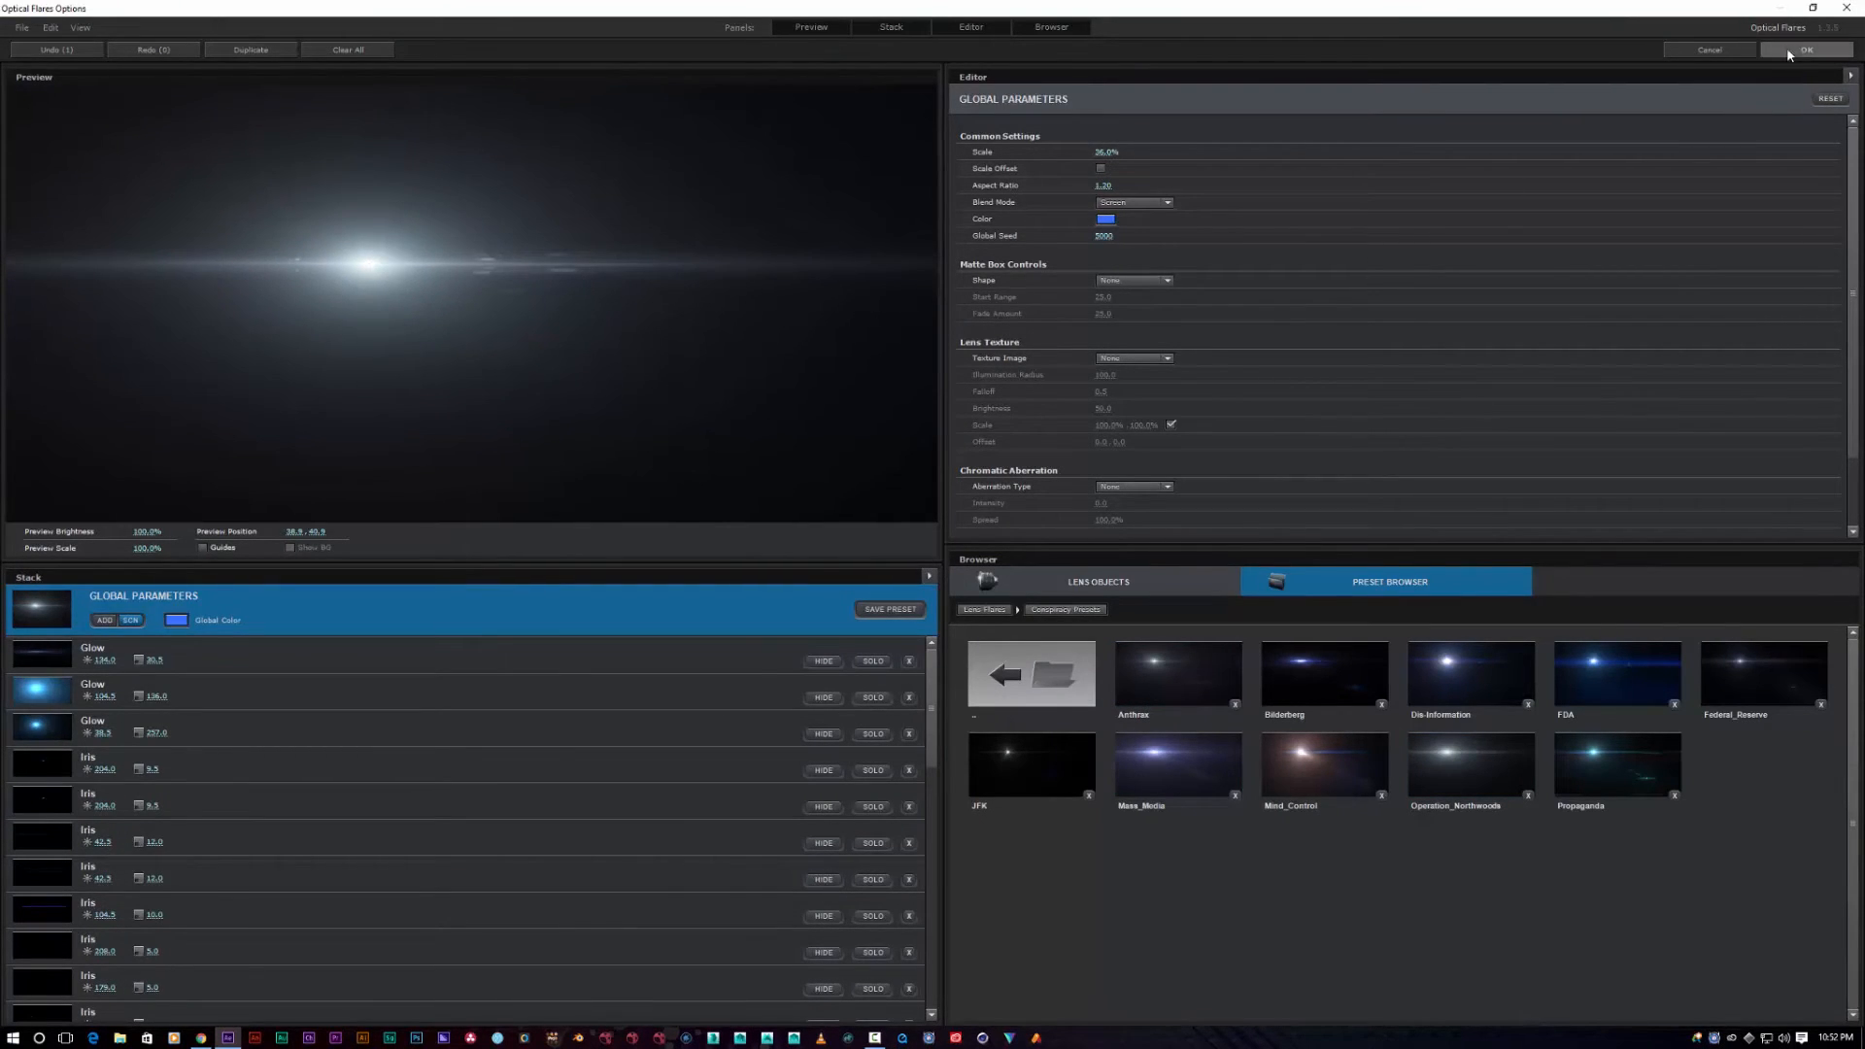
pyautogui.click(1798, 51)
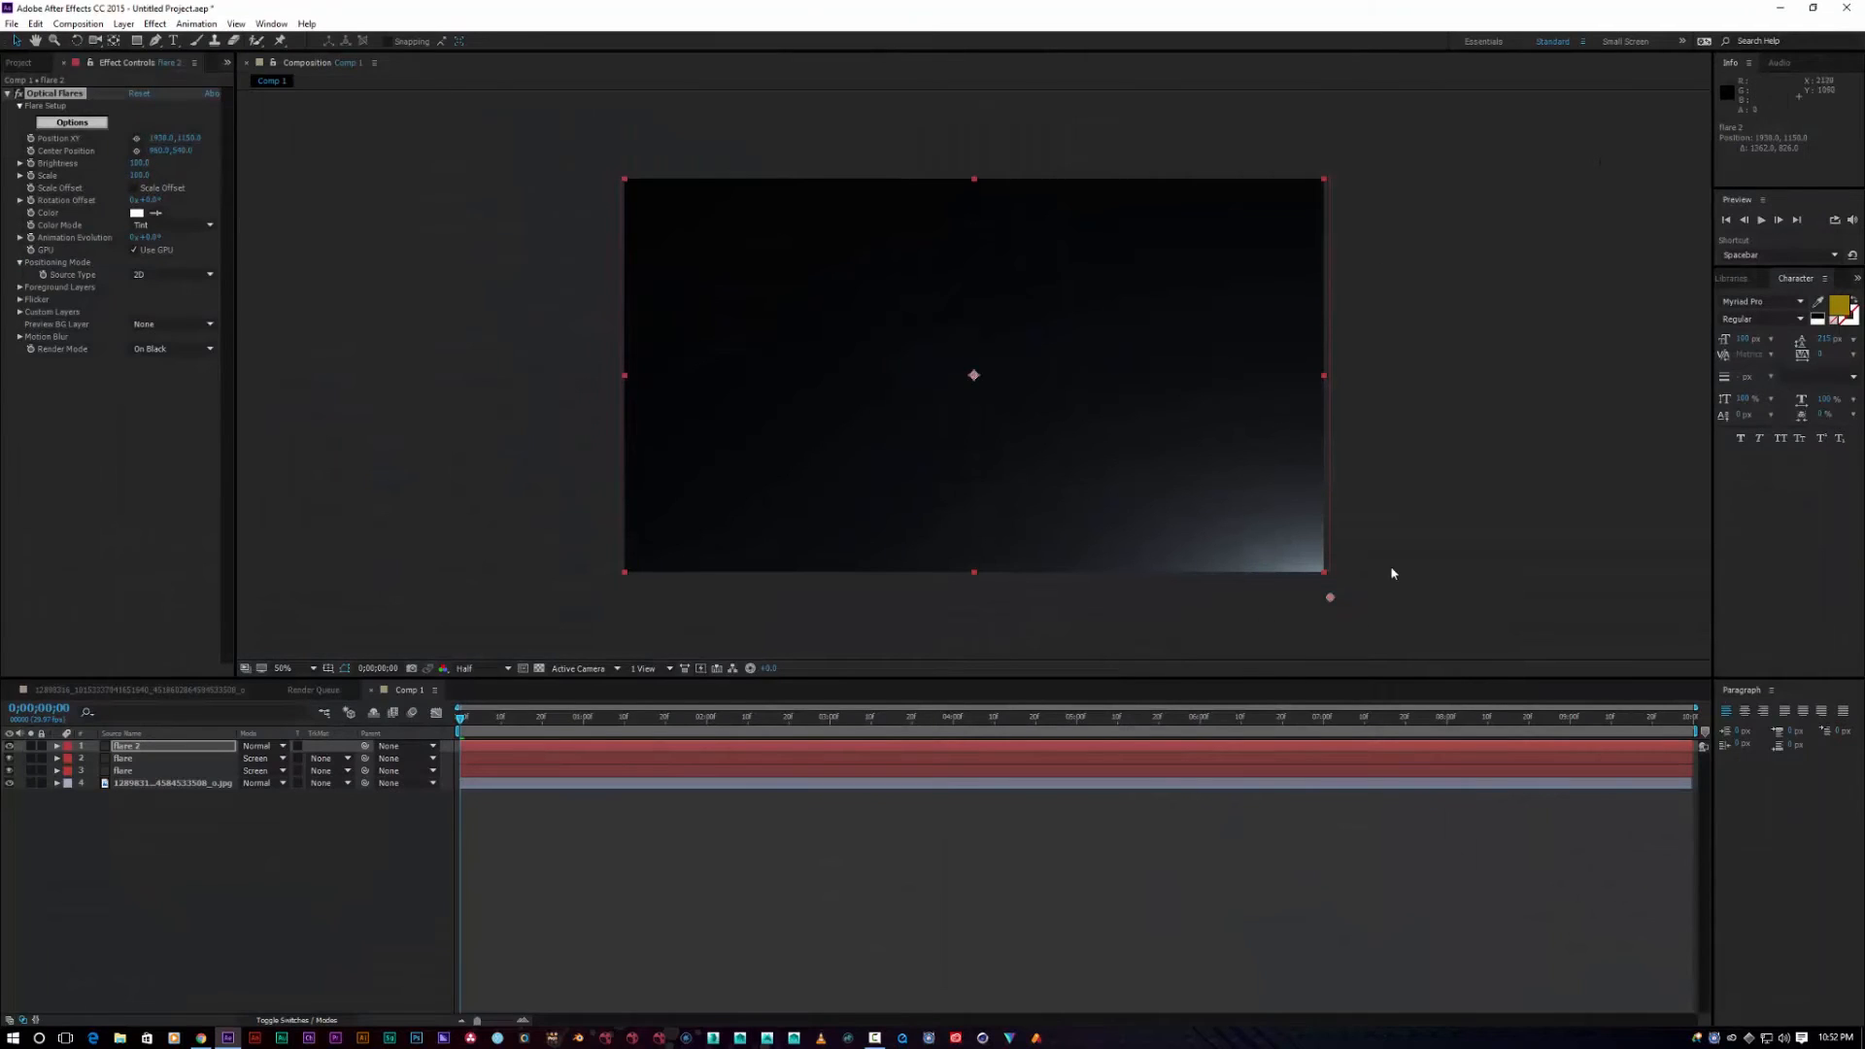
# Step: Keyframe the flare 2 position to sweep from the bottom-right corner to the frame centre by frame 7
pyautogui.moveTo(1330, 602); pyautogui.dragTo(1333, 602)
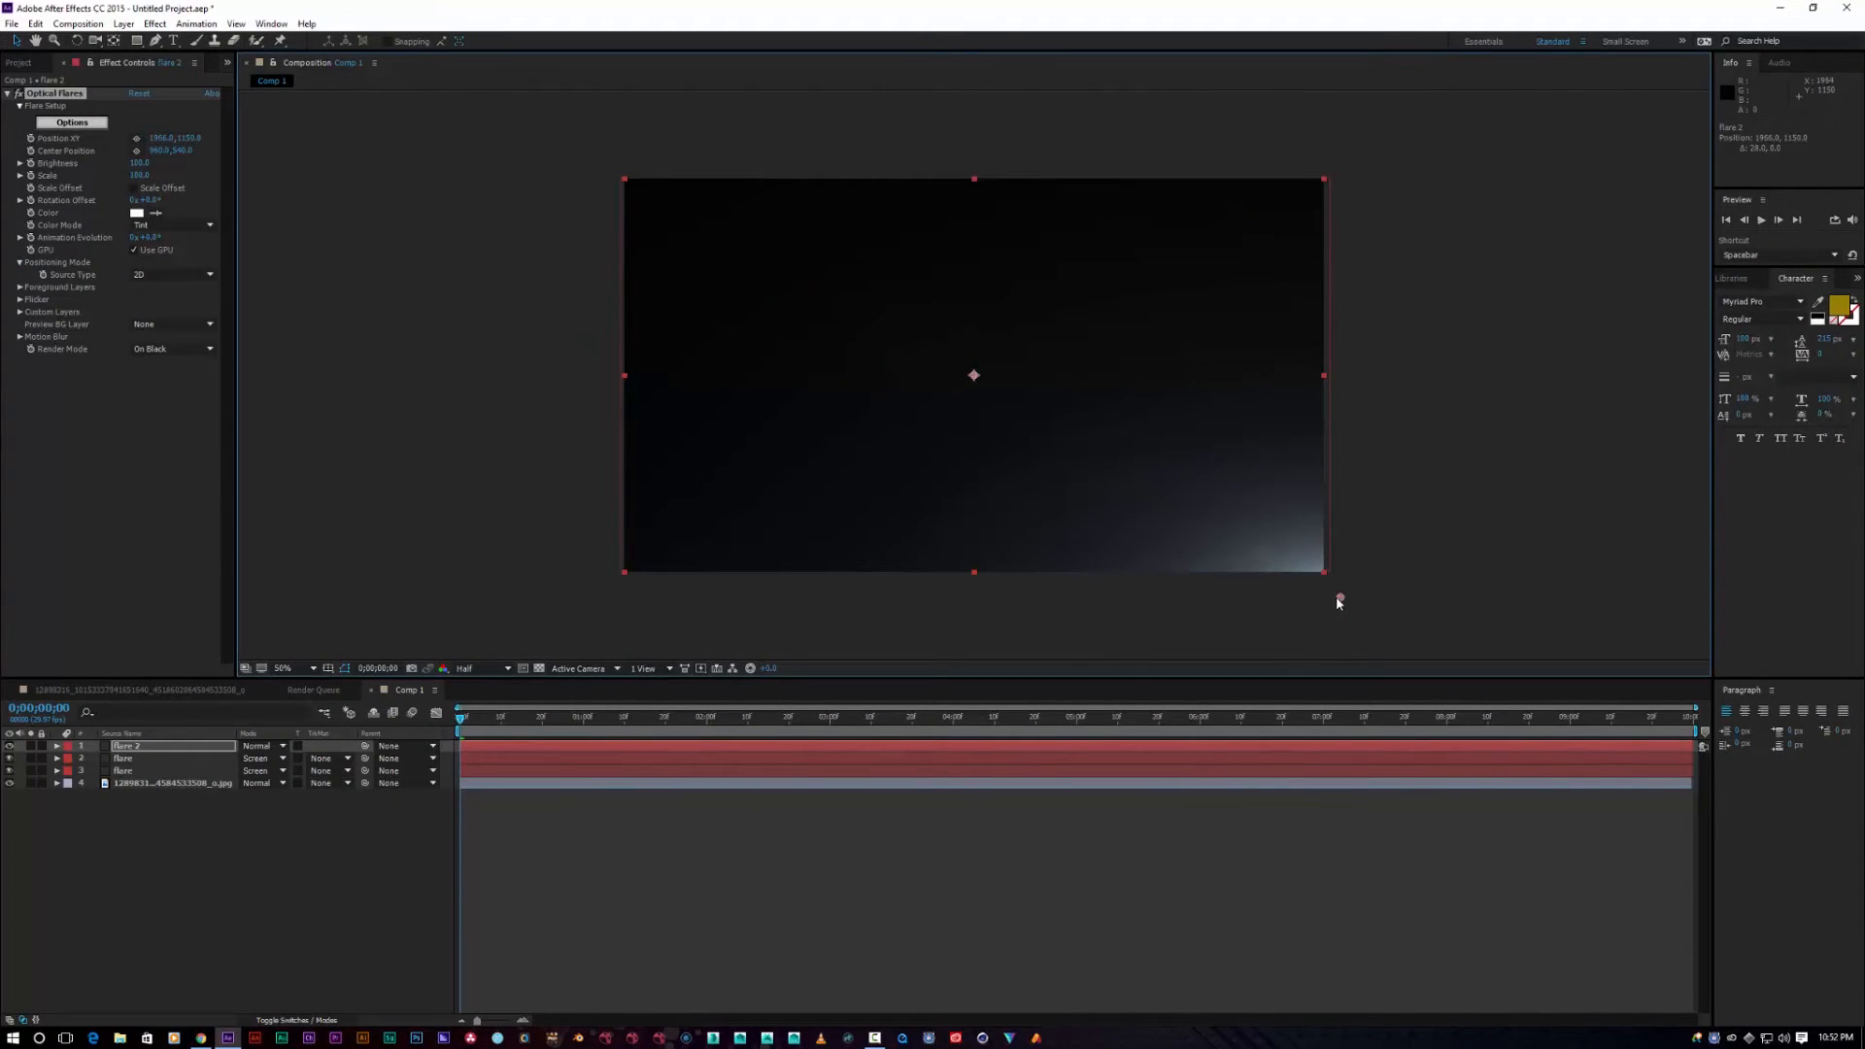
pyautogui.click(144, 745)
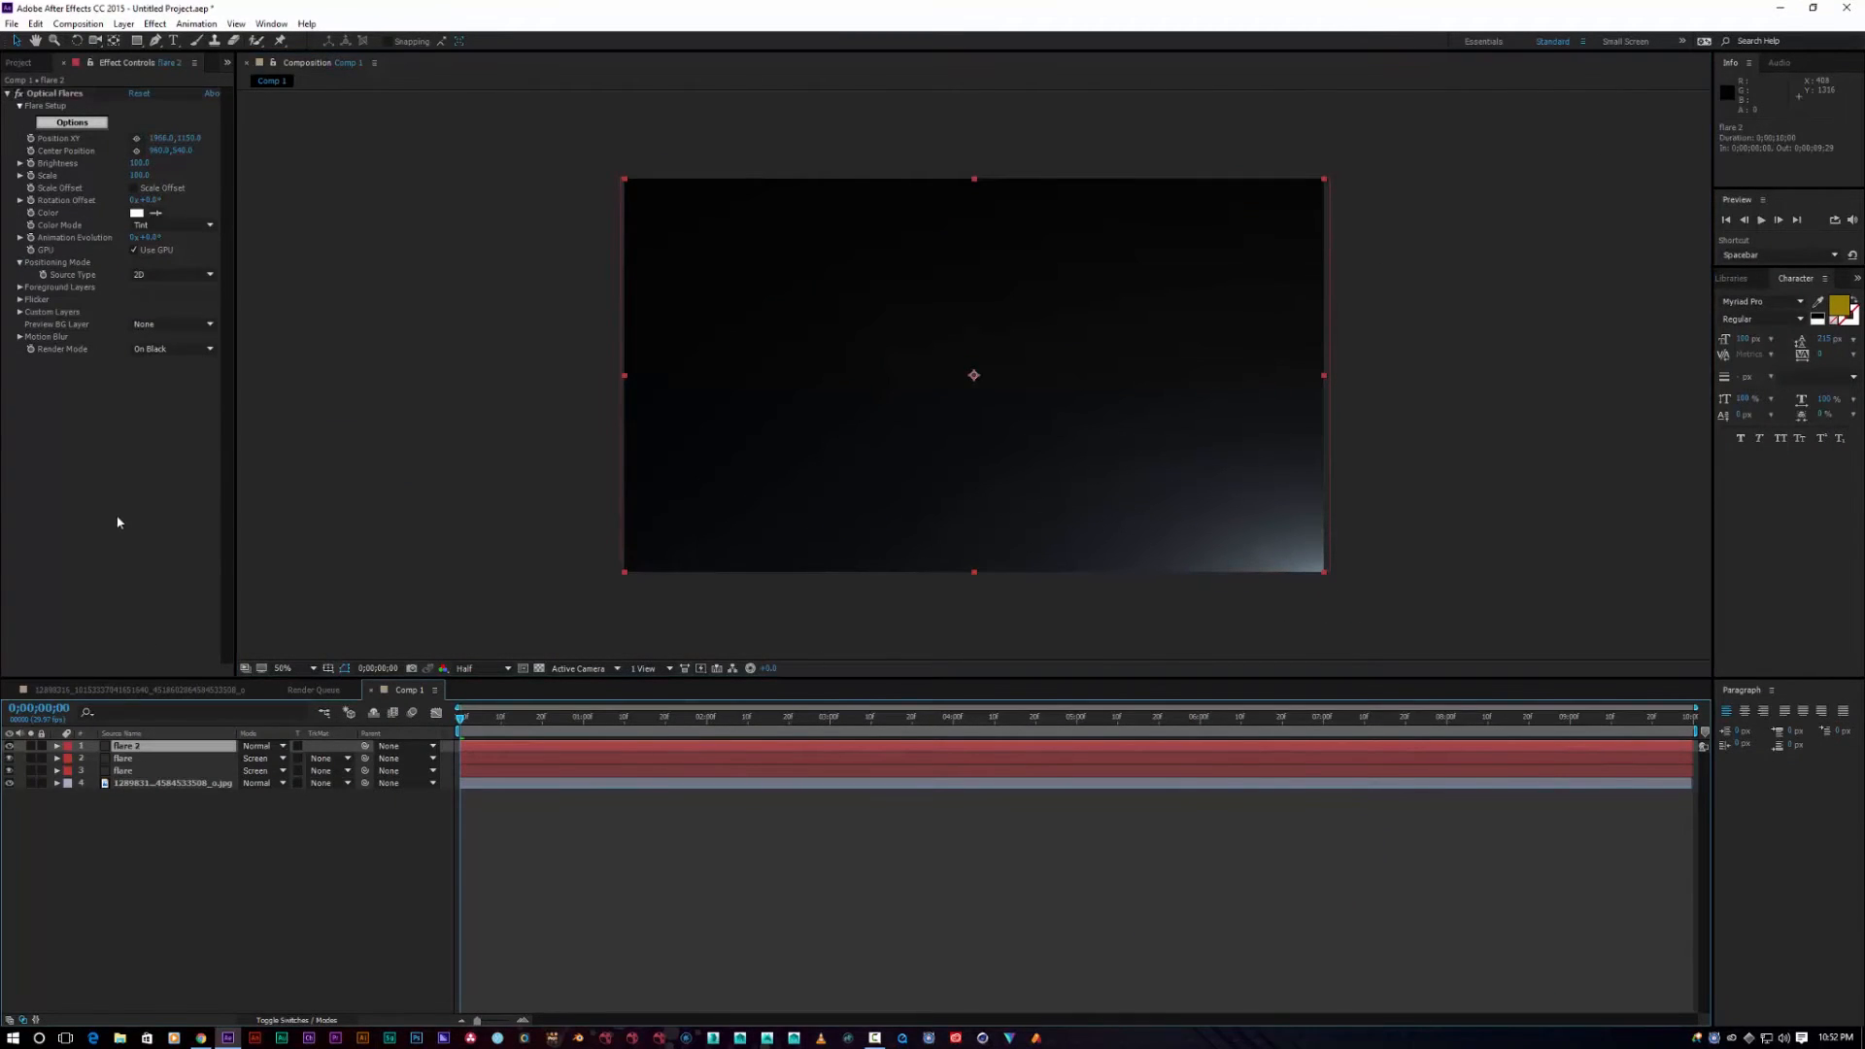
pyautogui.click(56, 94)
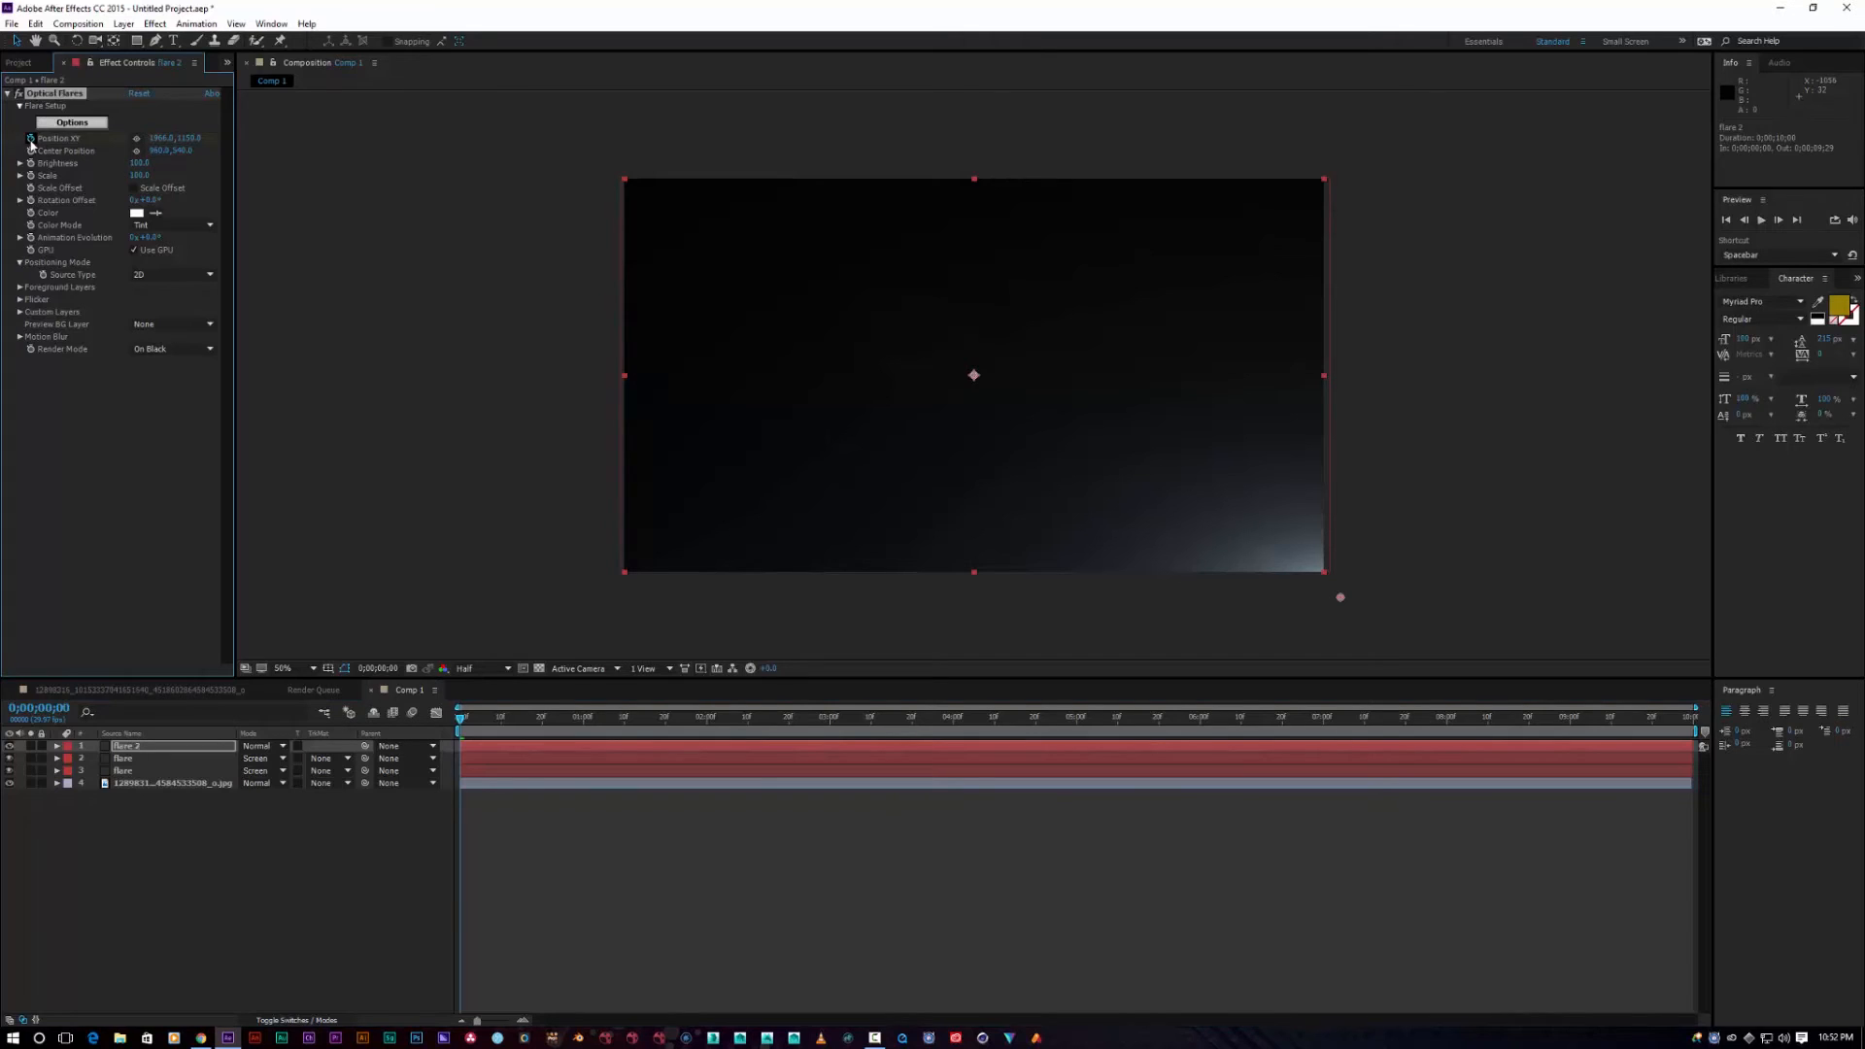
pyautogui.moveTo(463, 724); pyautogui.dragTo(491, 729)
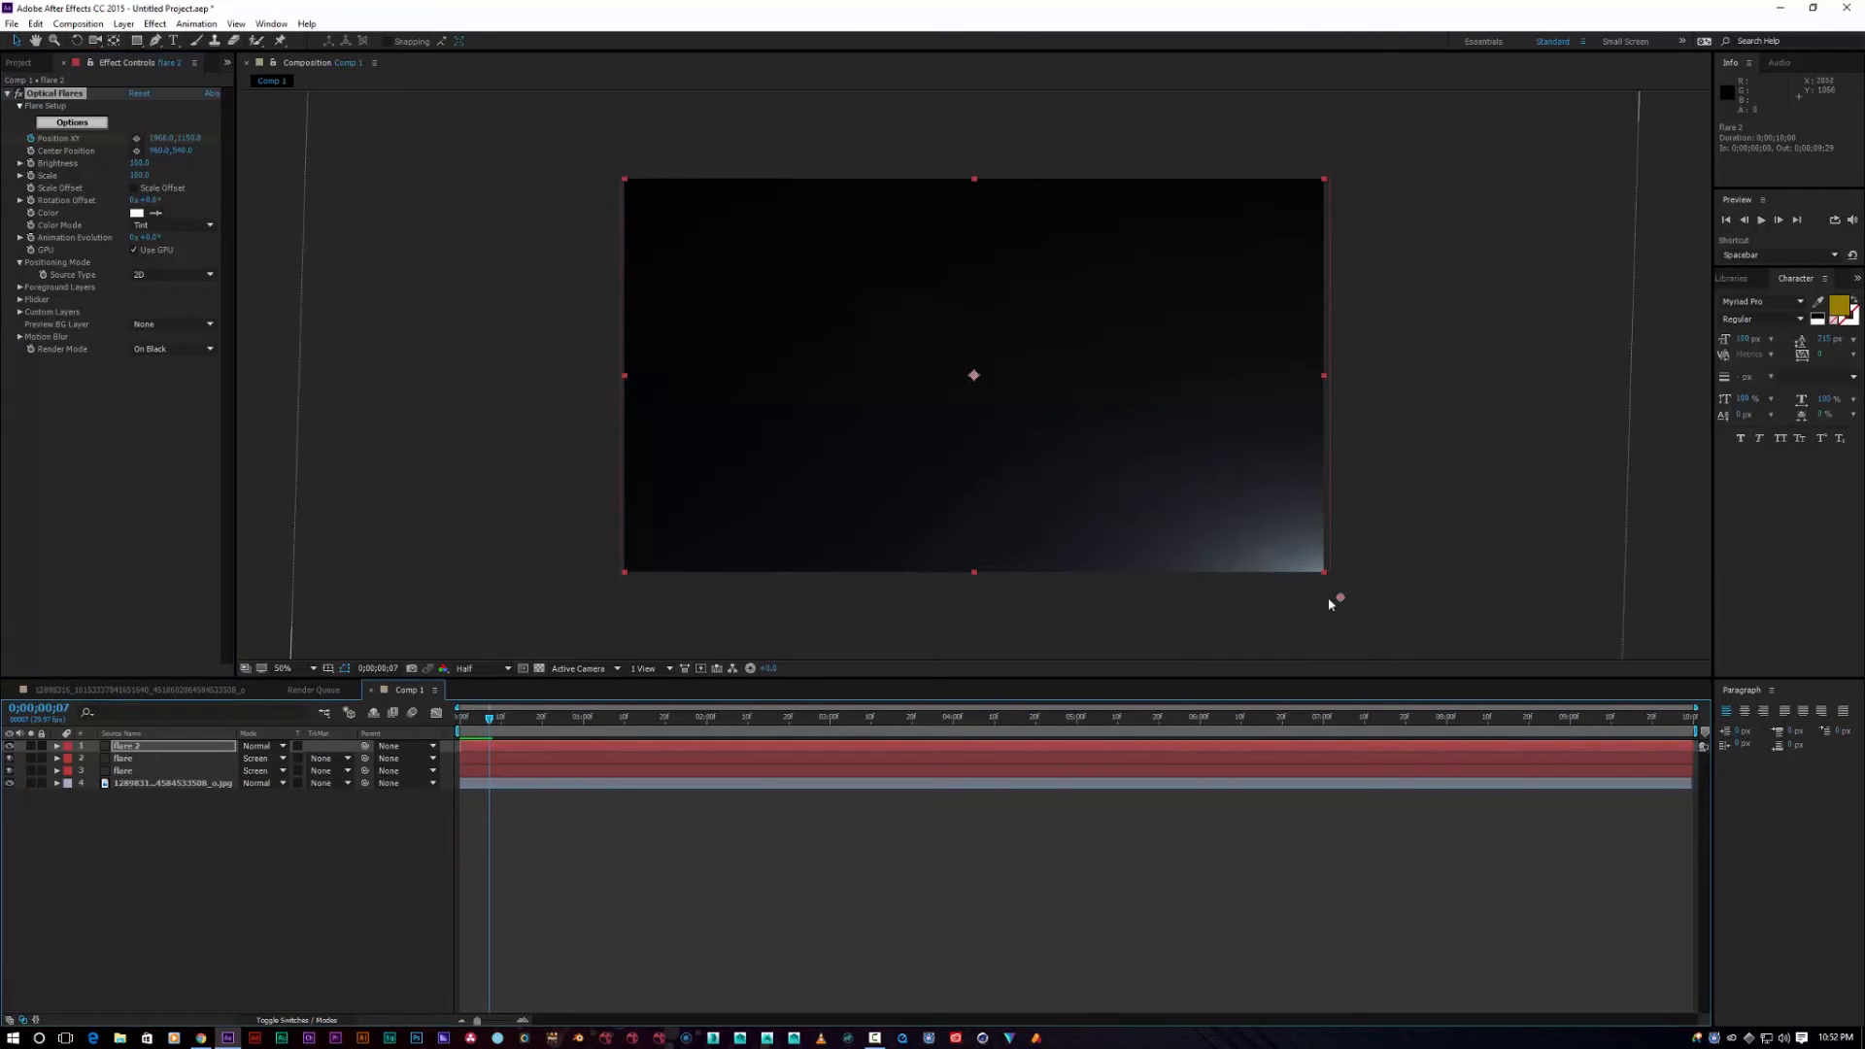
pyautogui.moveTo(1339, 599); pyautogui.dragTo(972, 385)
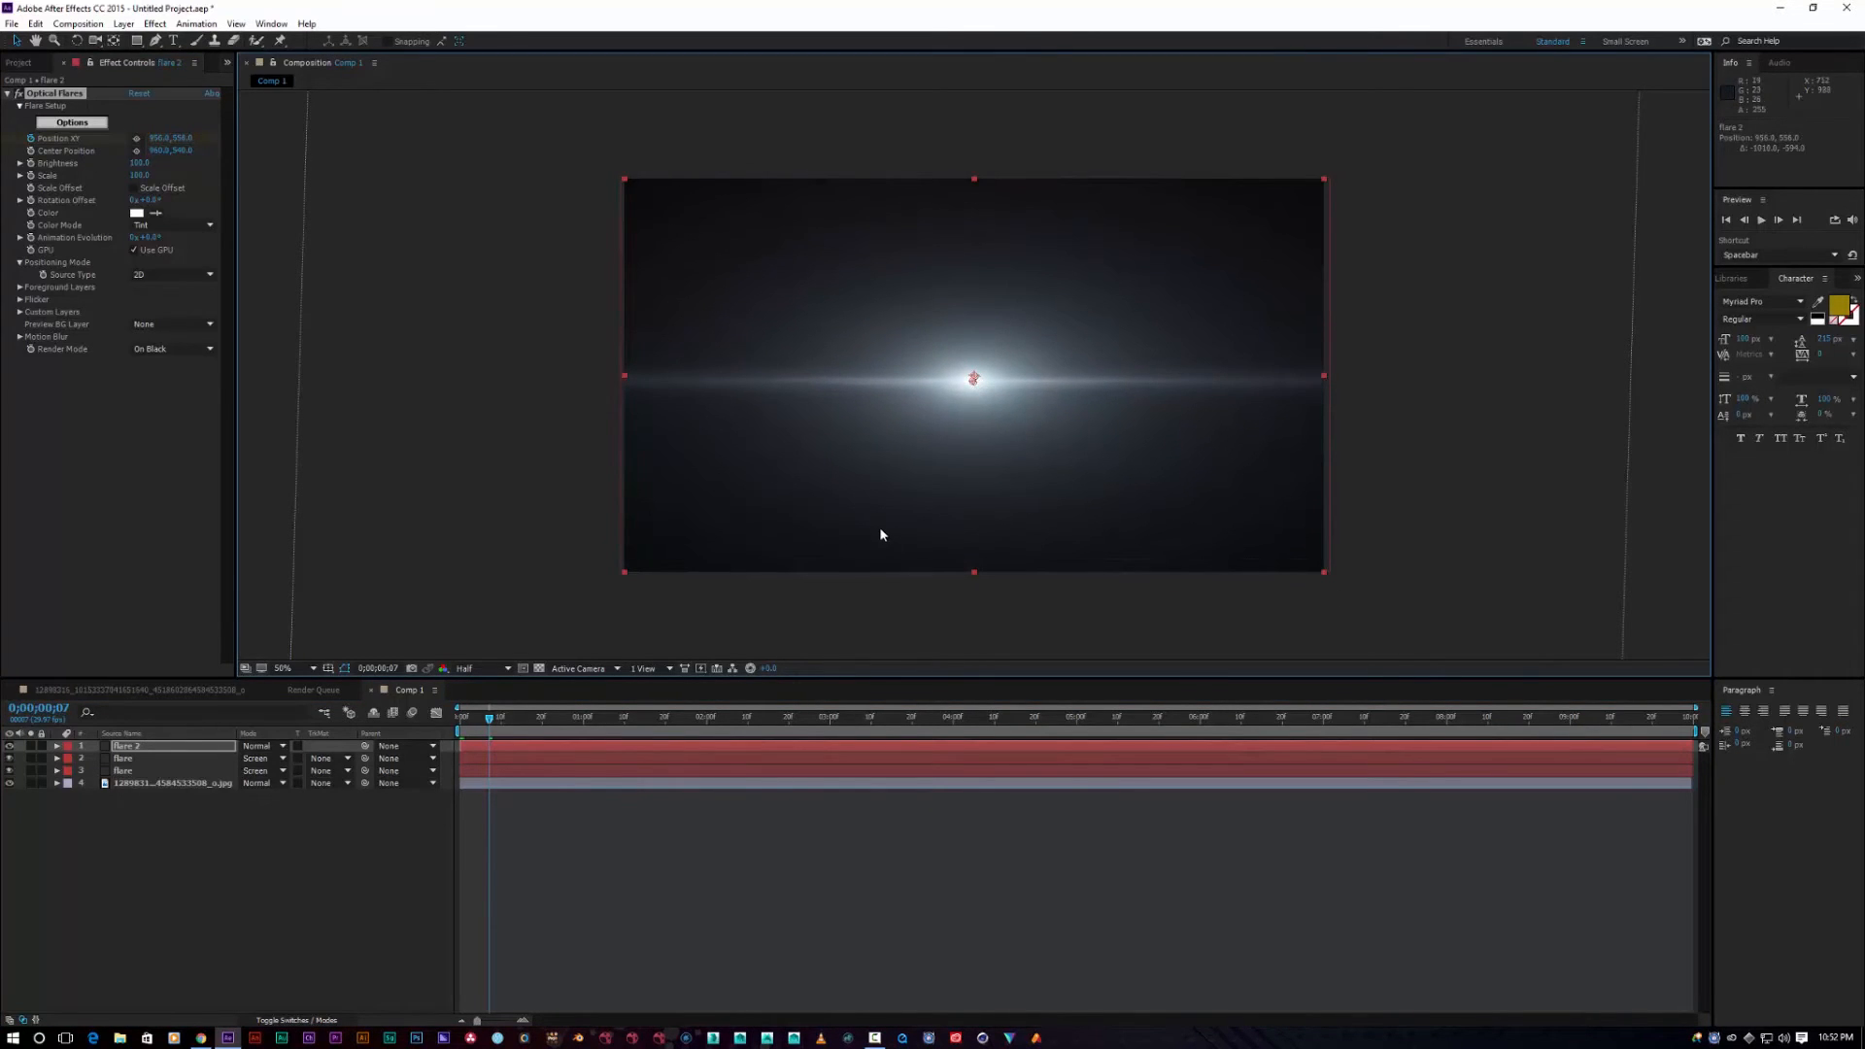
pyautogui.moveTo(487, 727)
pyautogui.mouseDown()
pyautogui.moveTo(460, 726)
pyautogui.moveTo(489, 728)
pyautogui.mouseUp()
# Step: Set the flare 2 layer's blend mode to Screen and return to frame 0
pyautogui.click(260, 746)
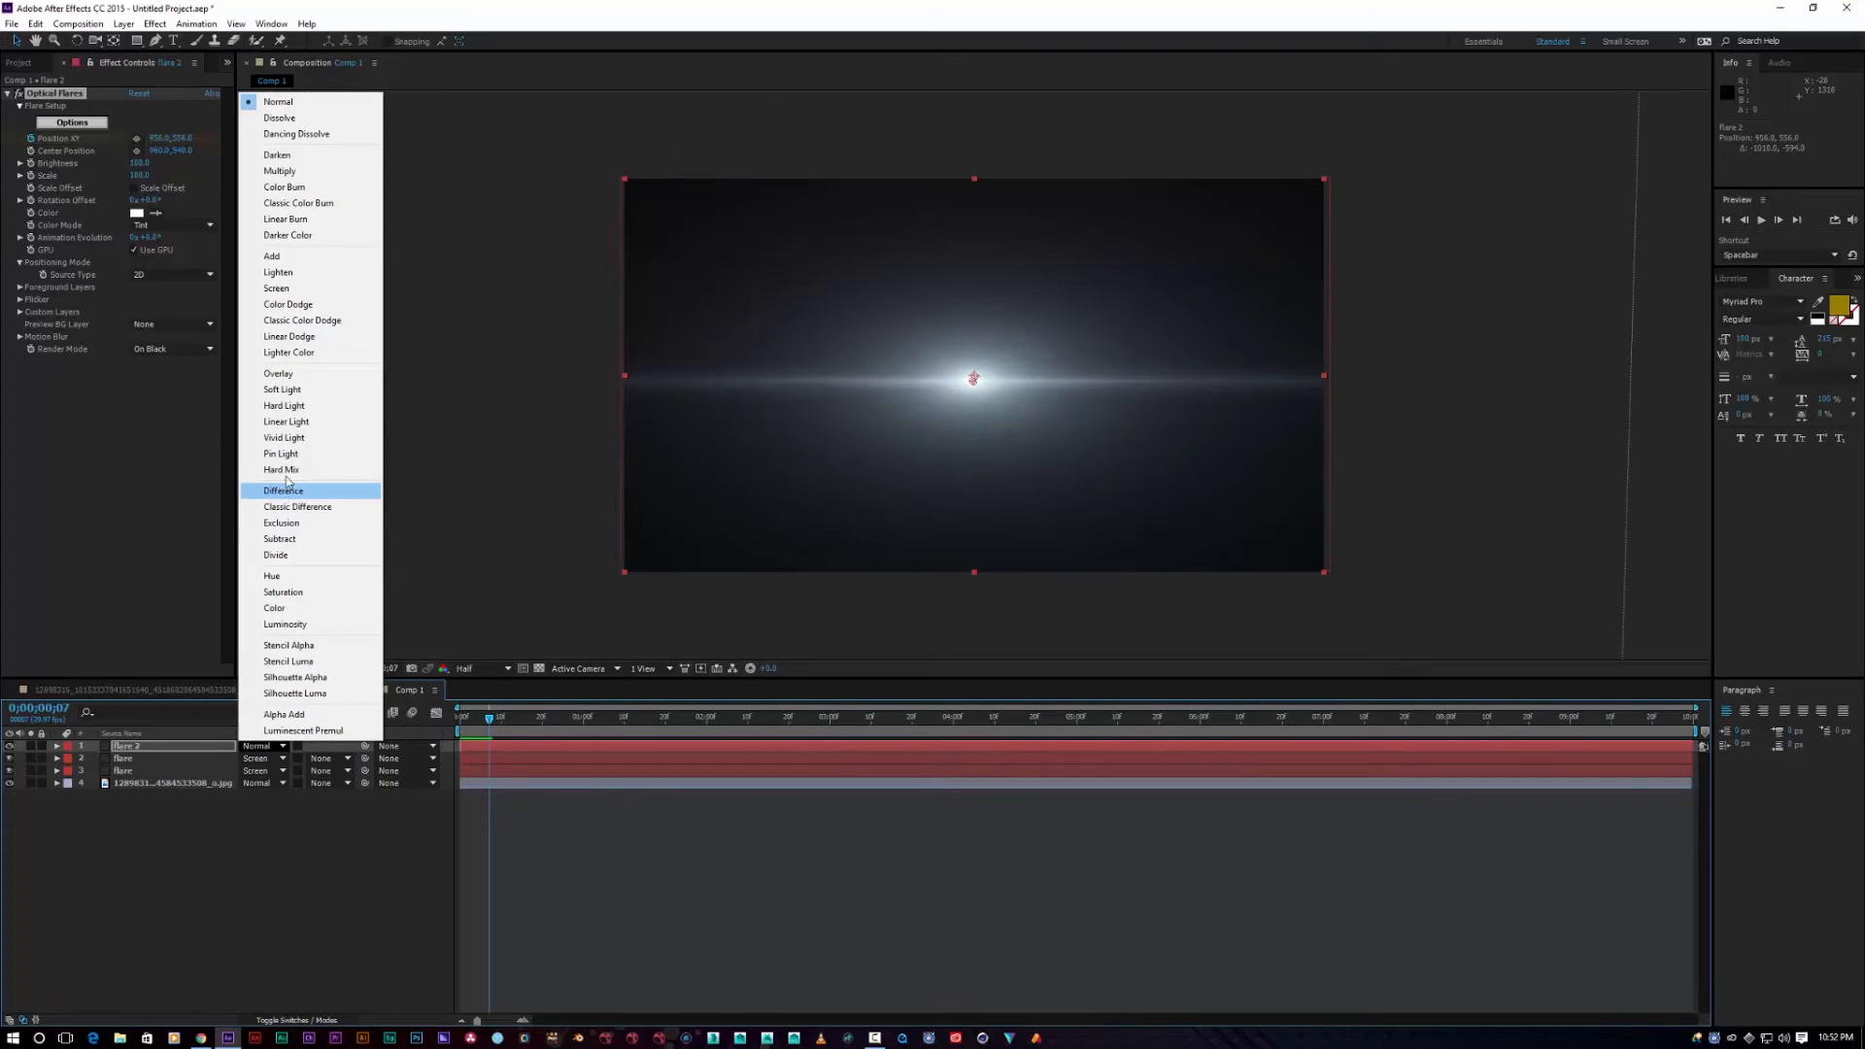
pyautogui.click(282, 287)
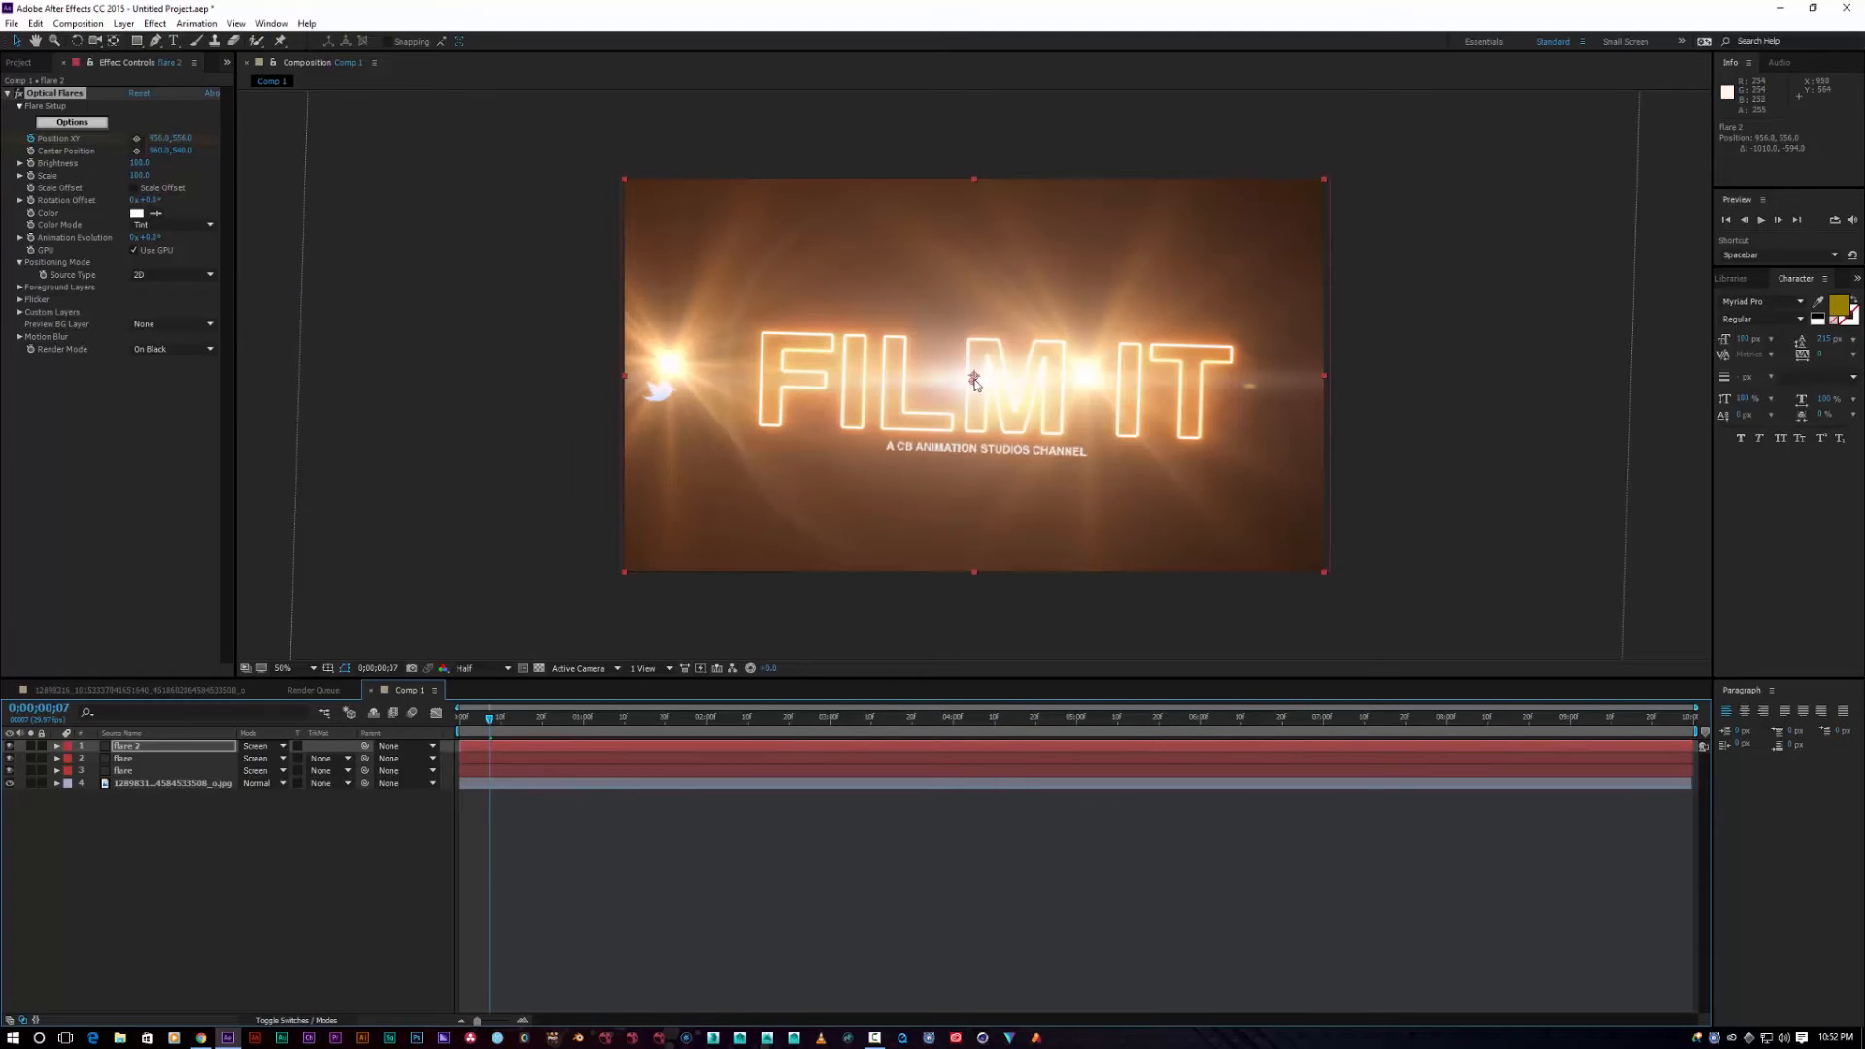
pyautogui.moveTo(493, 722)
pyautogui.mouseDown()
pyautogui.moveTo(454, 726)
pyautogui.moveTo(493, 724)
pyautogui.mouseUp()
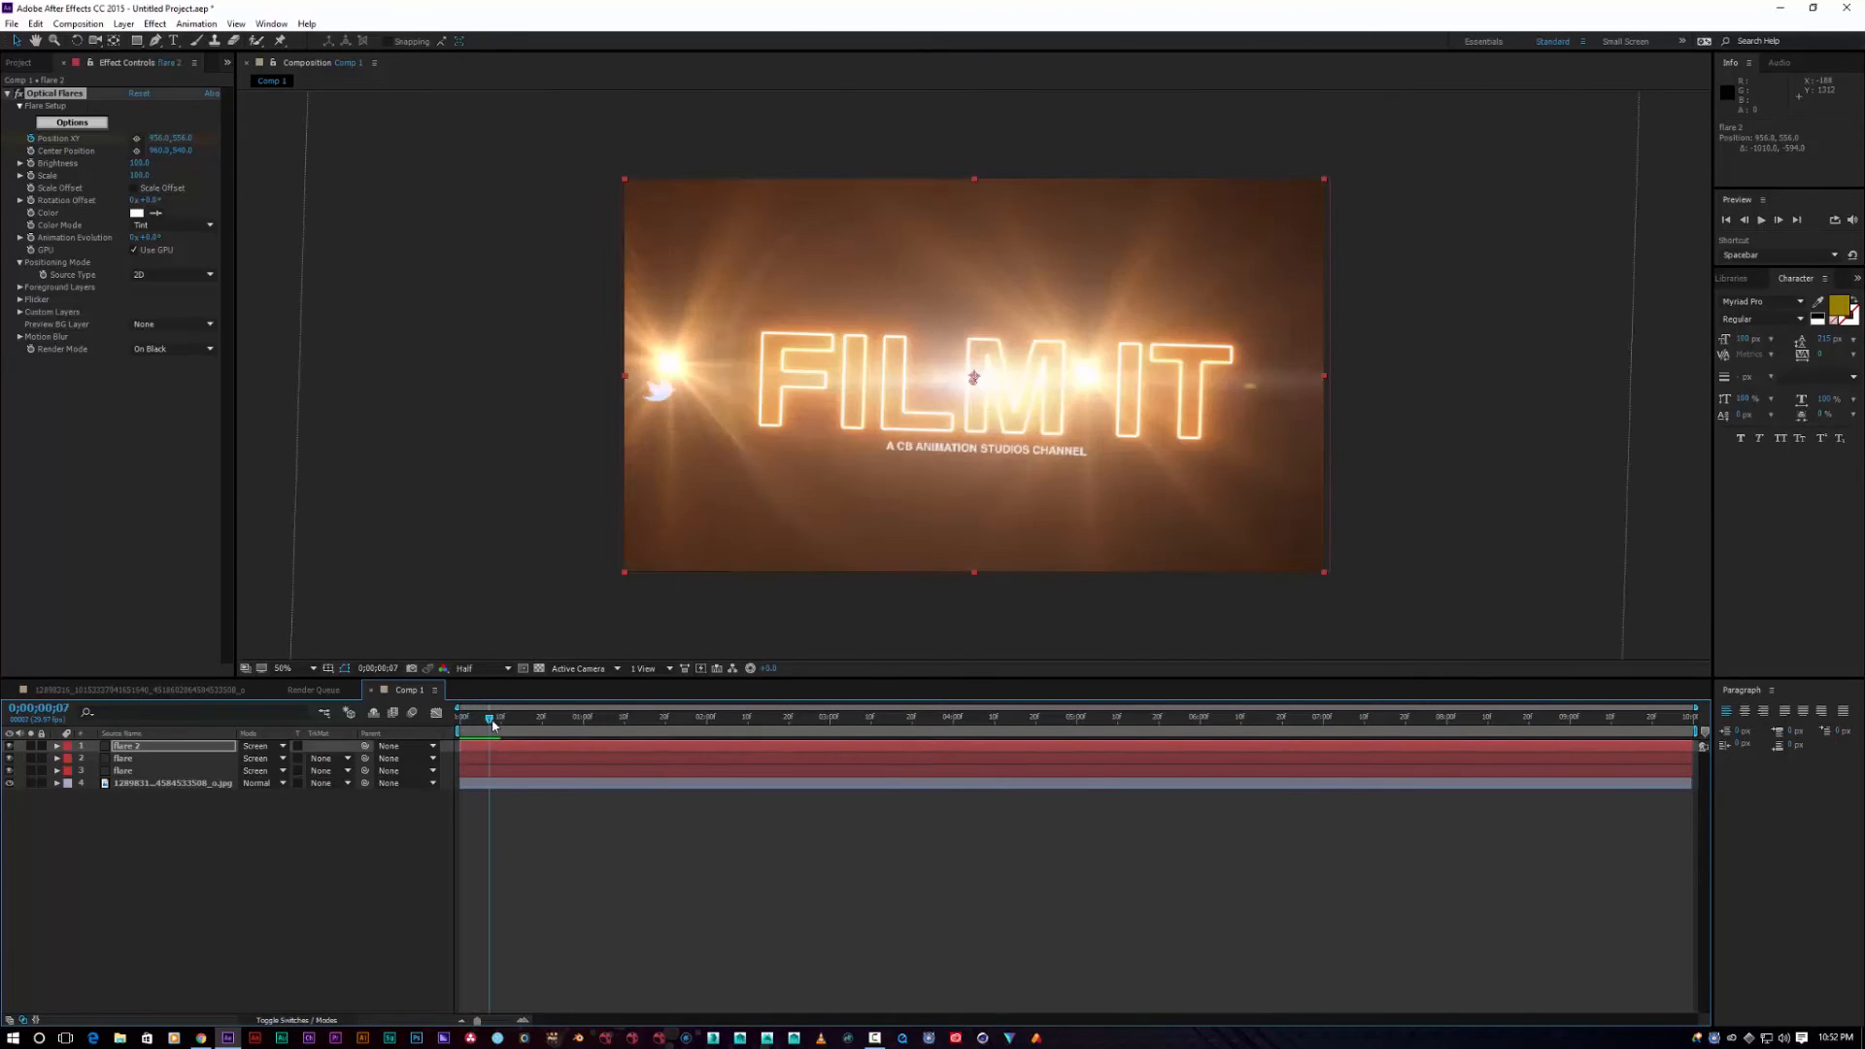
# Step: Create a new solid layer named flare 3
pyautogui.rightClick(111, 853)
pyautogui.moveTo(185, 857)
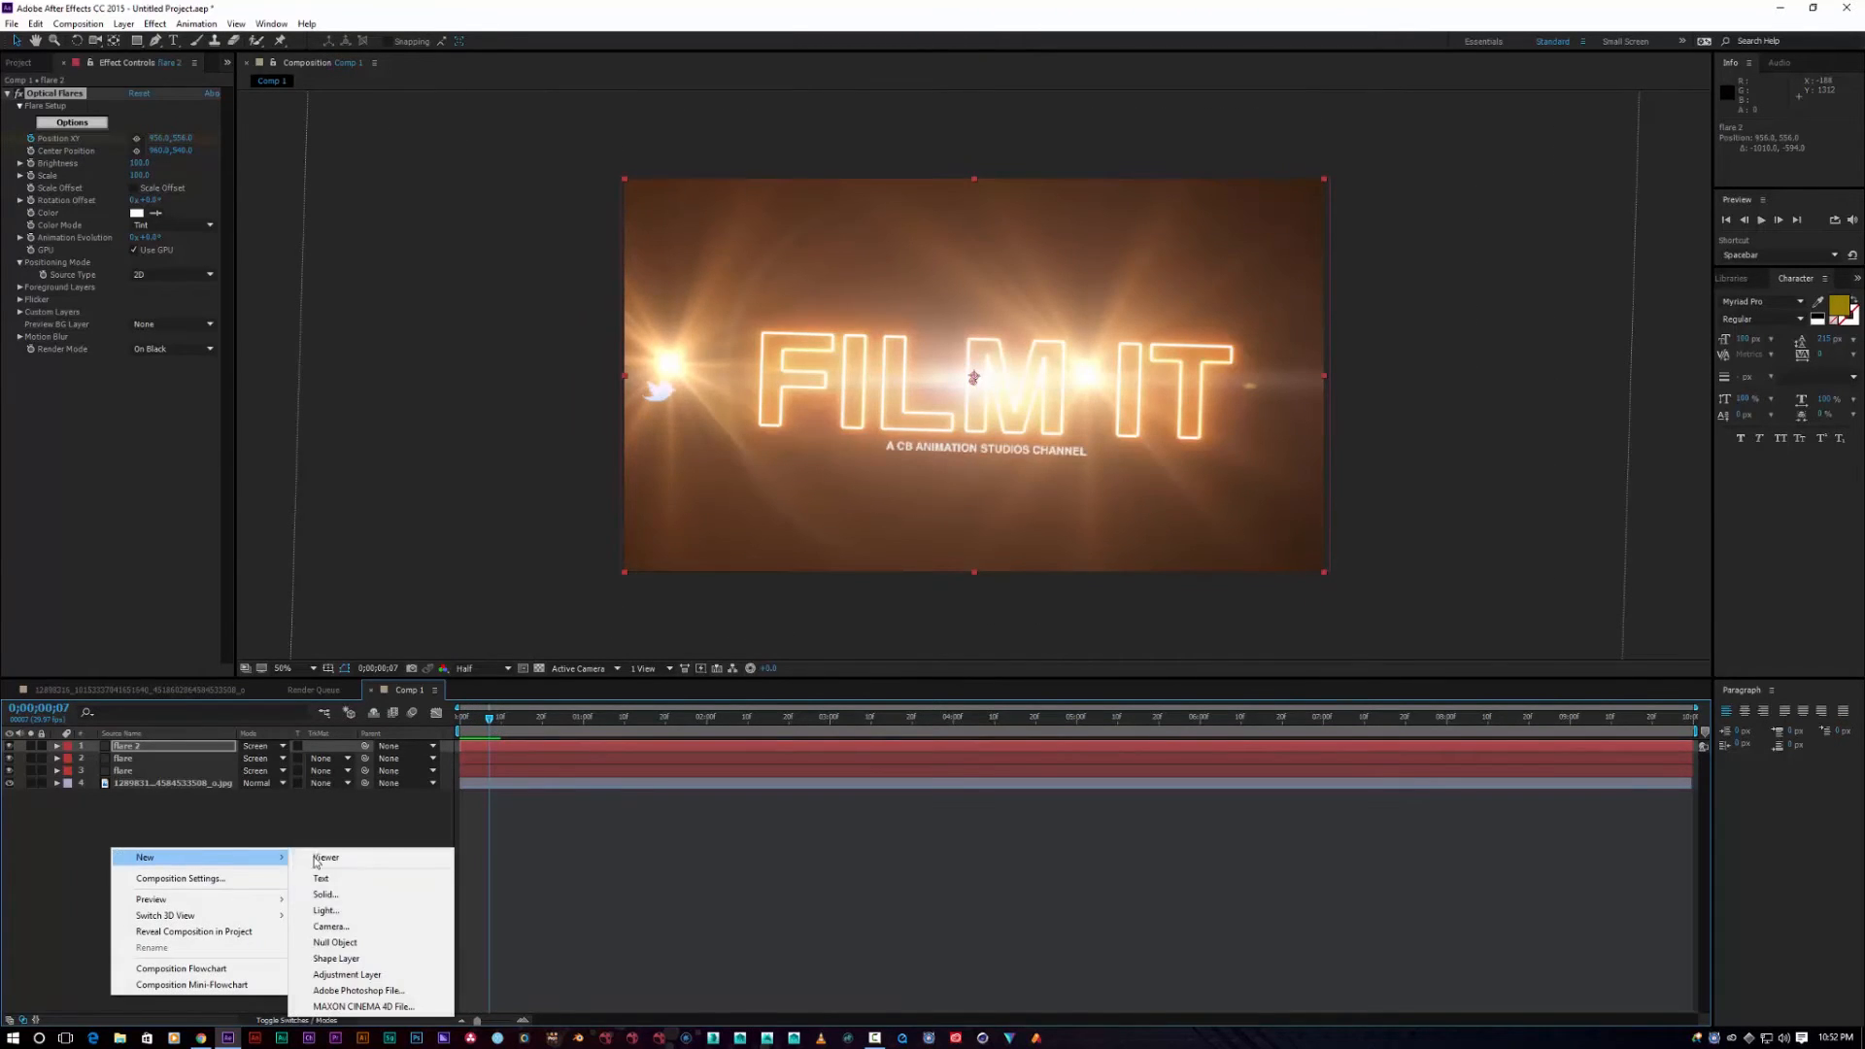
pyautogui.click(347, 893)
pyautogui.write('flare')
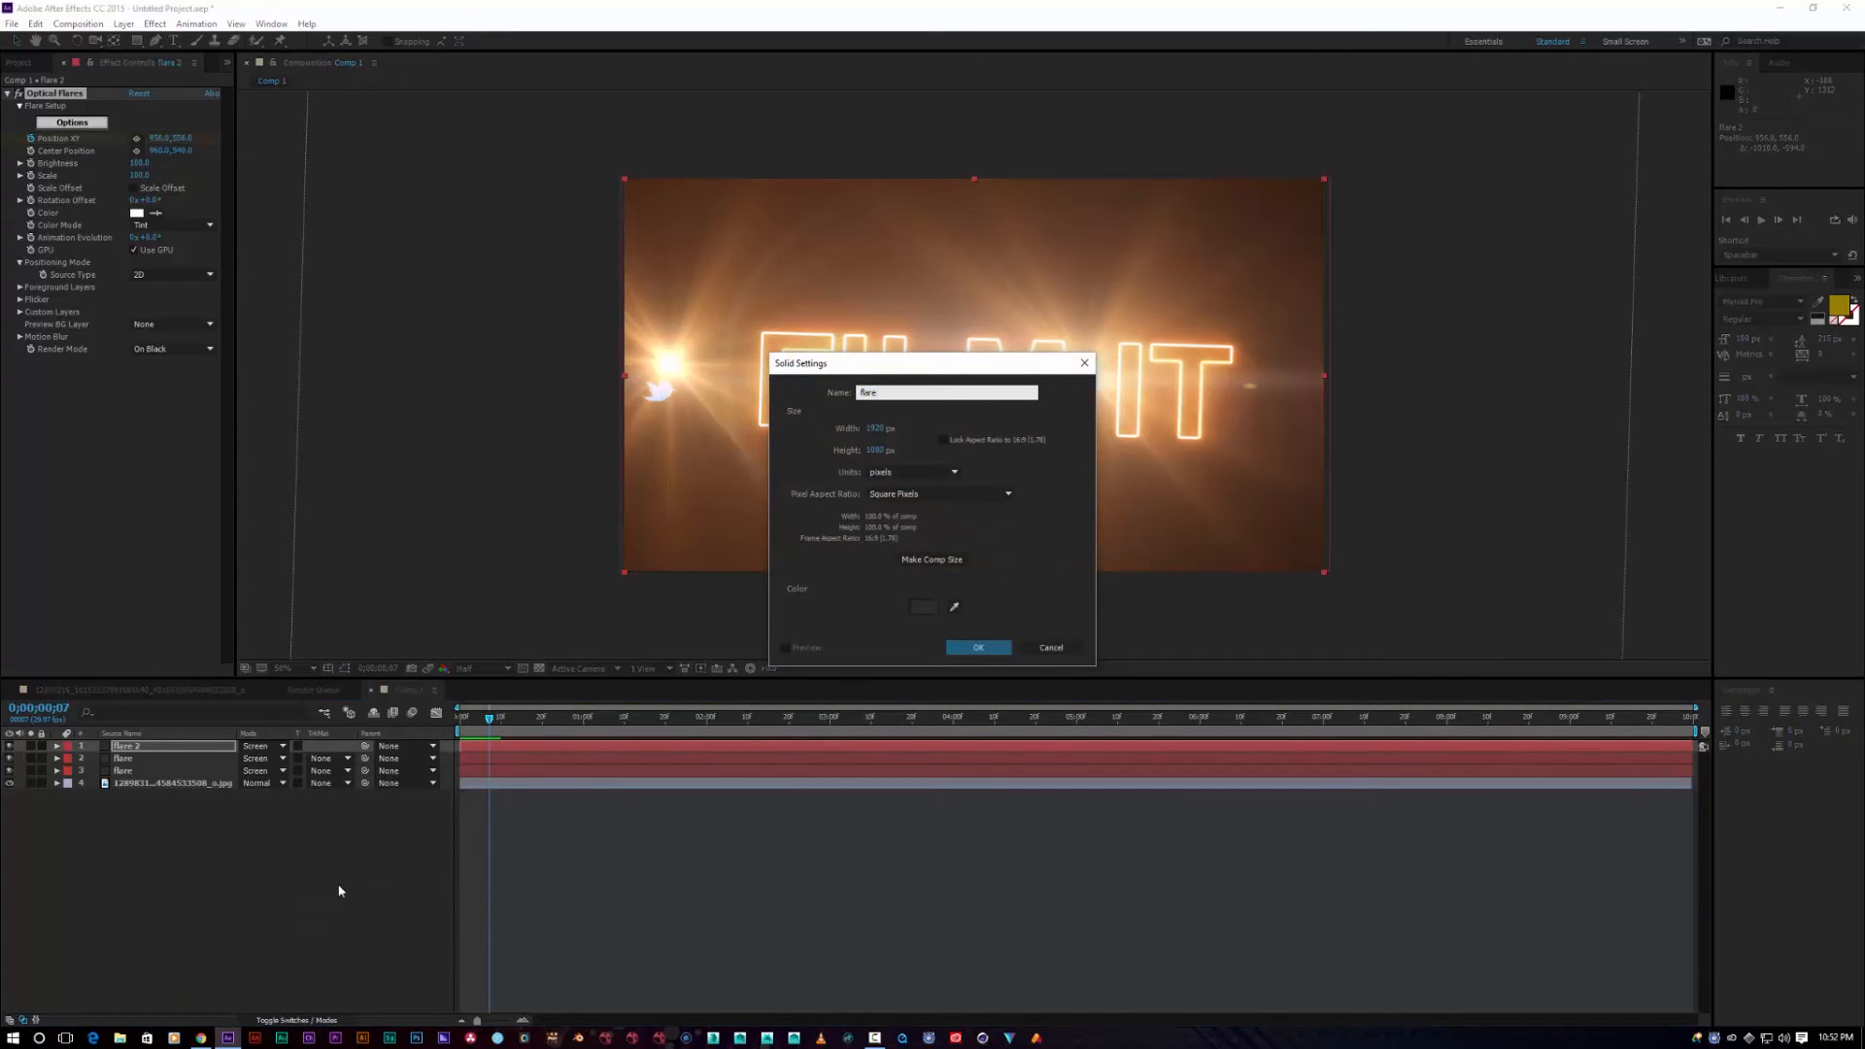
pyautogui.press('Return')
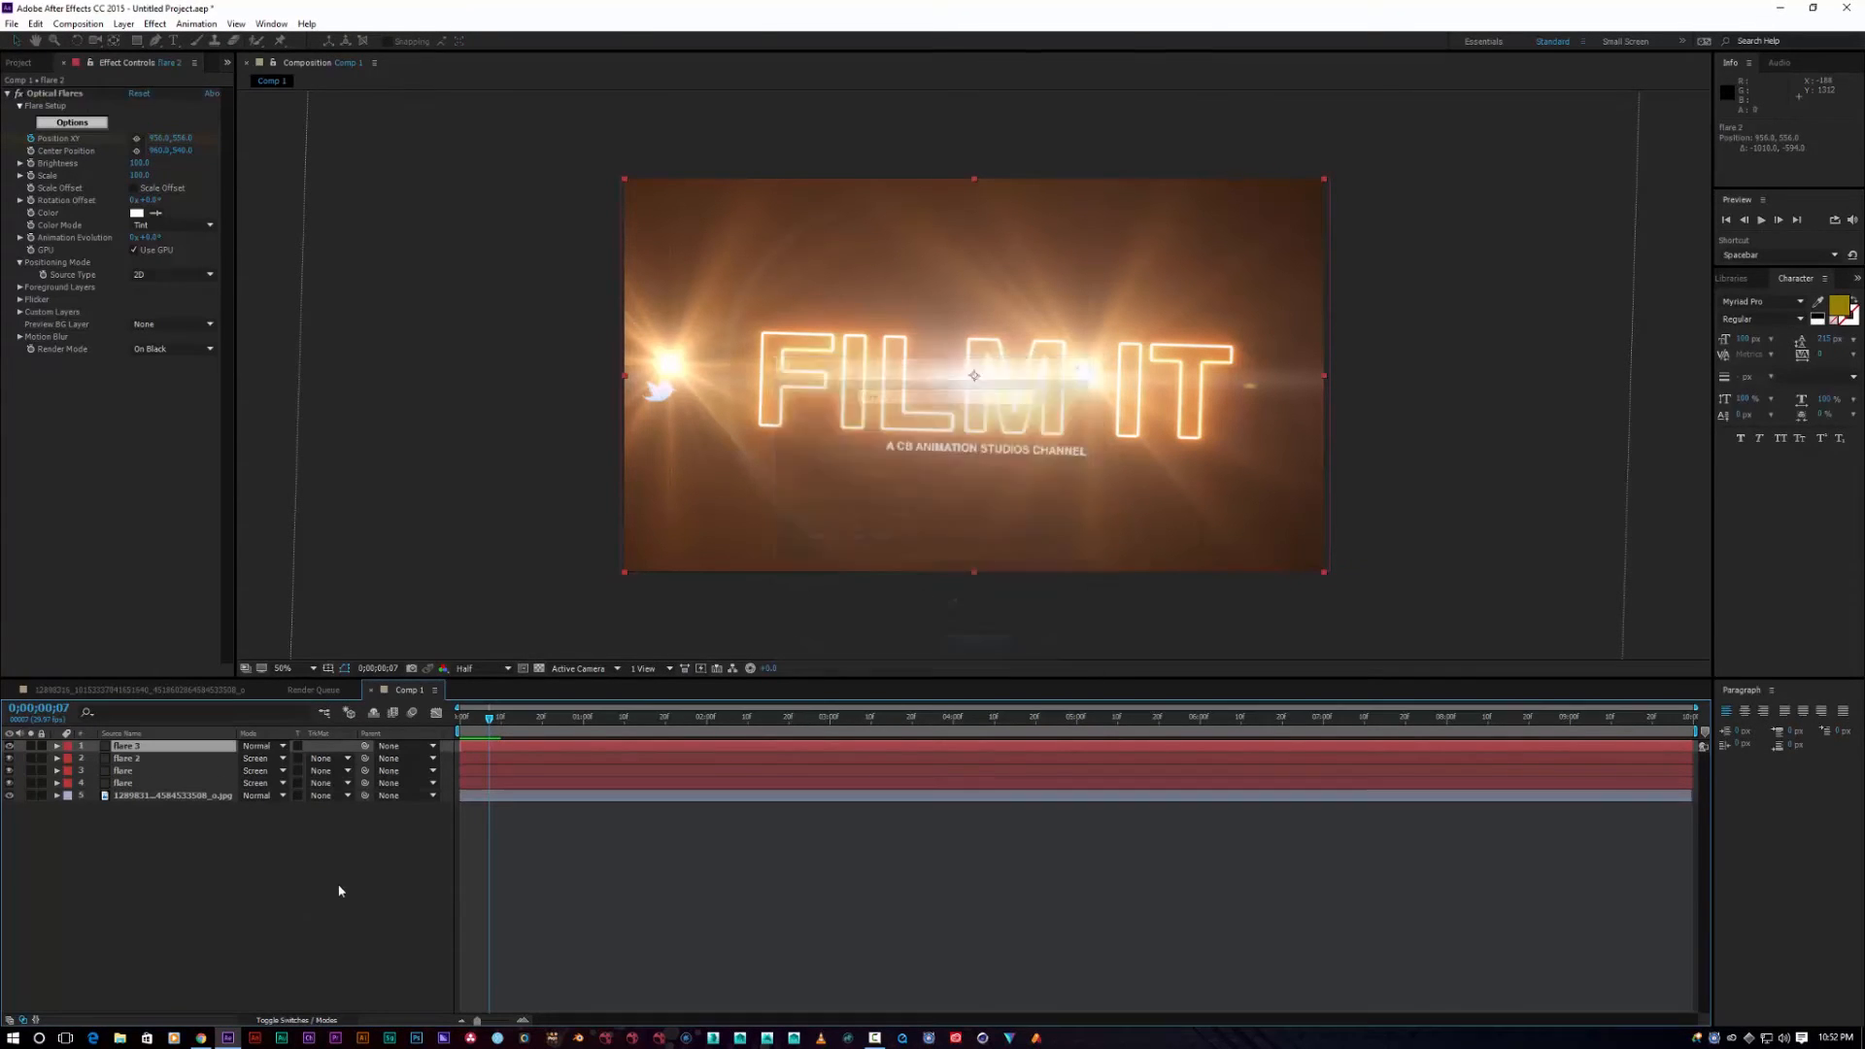
# Step: Apply Optical Flares to flare 3 and load the Anthrax flare from Conspiracy Presets
pyautogui.rightClick(129, 749)
pyautogui.moveTo(243, 382)
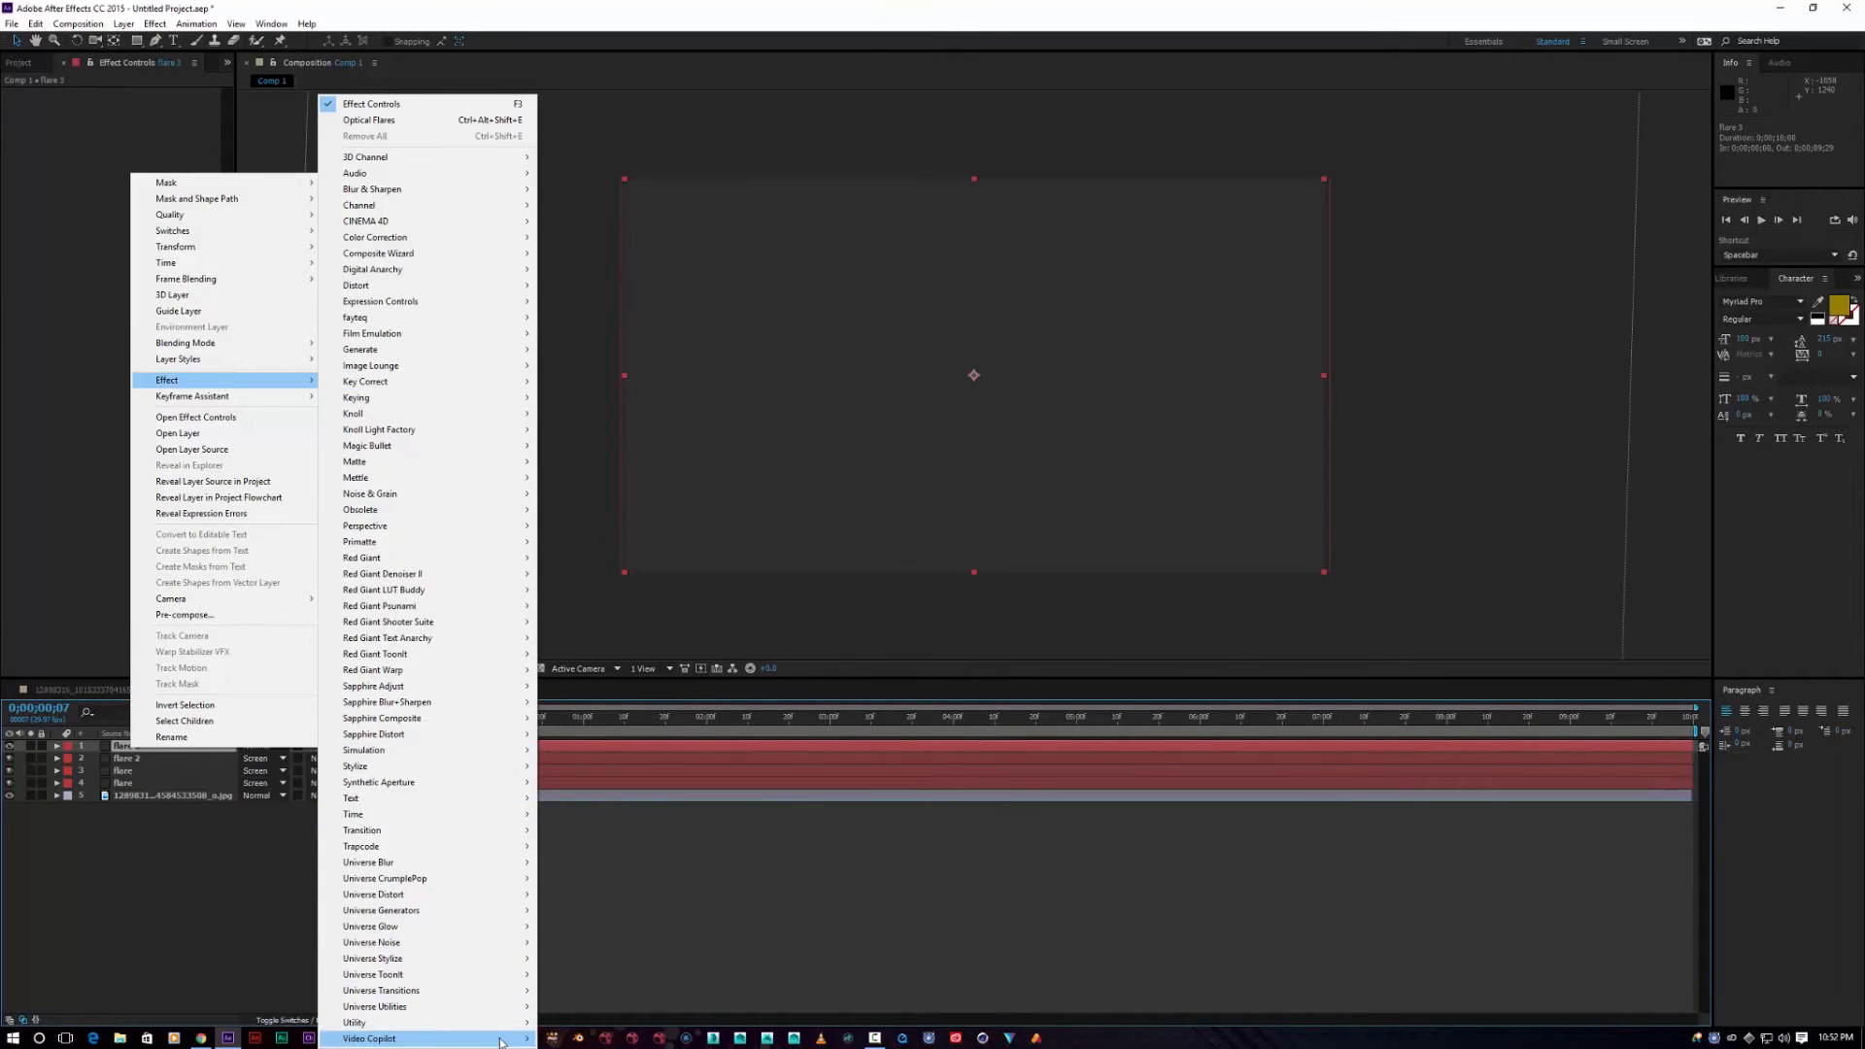
pyautogui.moveTo(484, 1038)
pyautogui.click(584, 990)
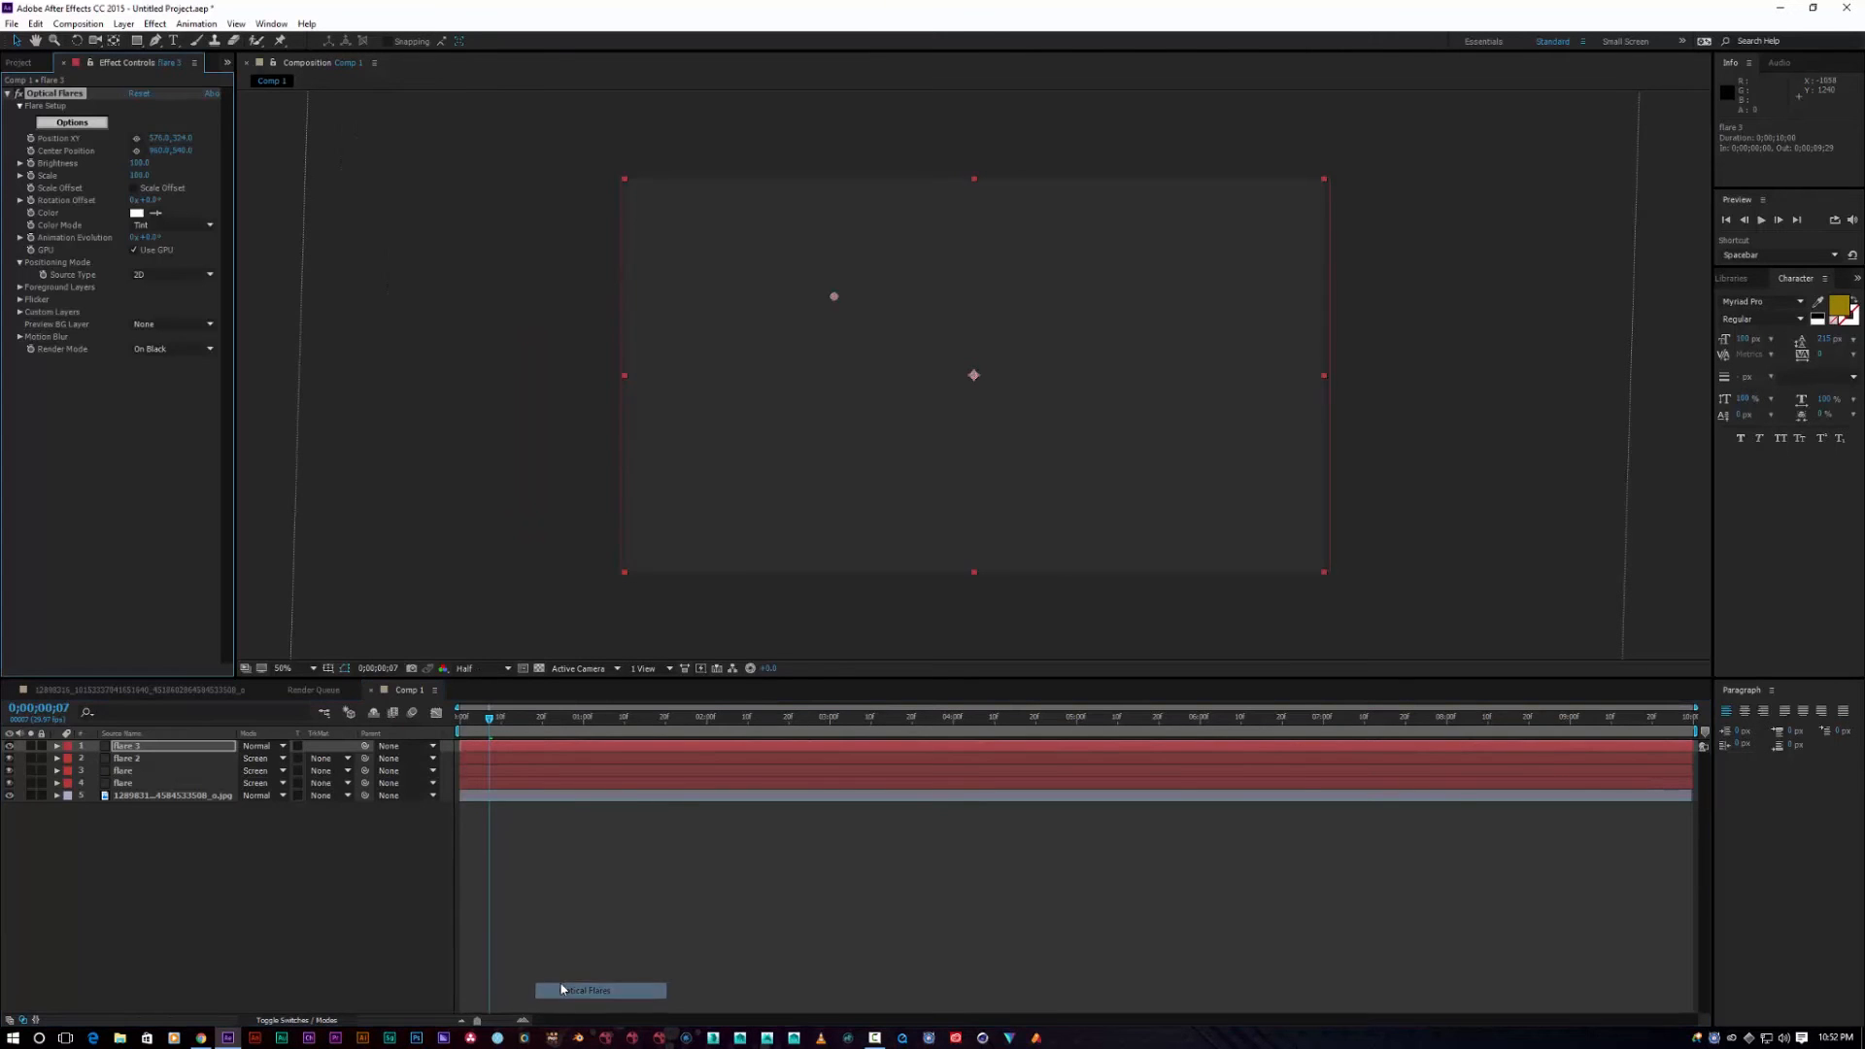
pyautogui.click(74, 125)
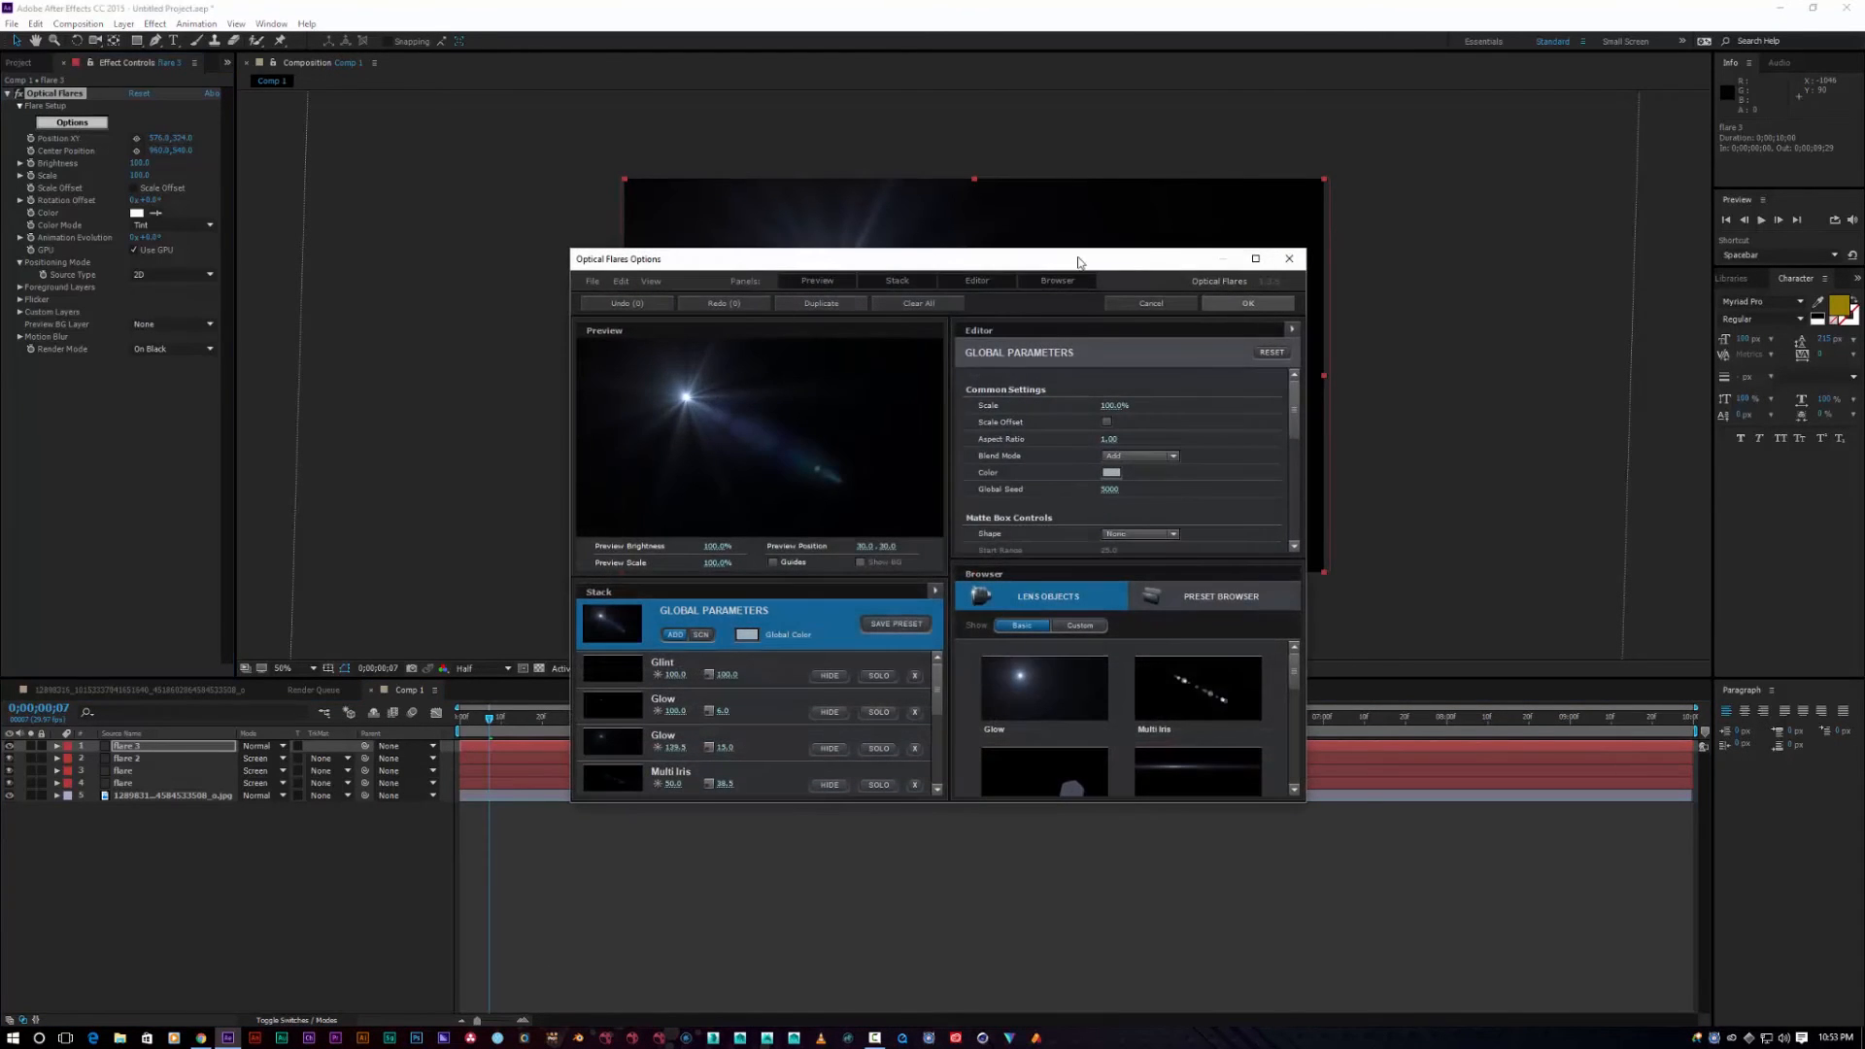
pyautogui.click(1190, 613)
pyautogui.click(1175, 702)
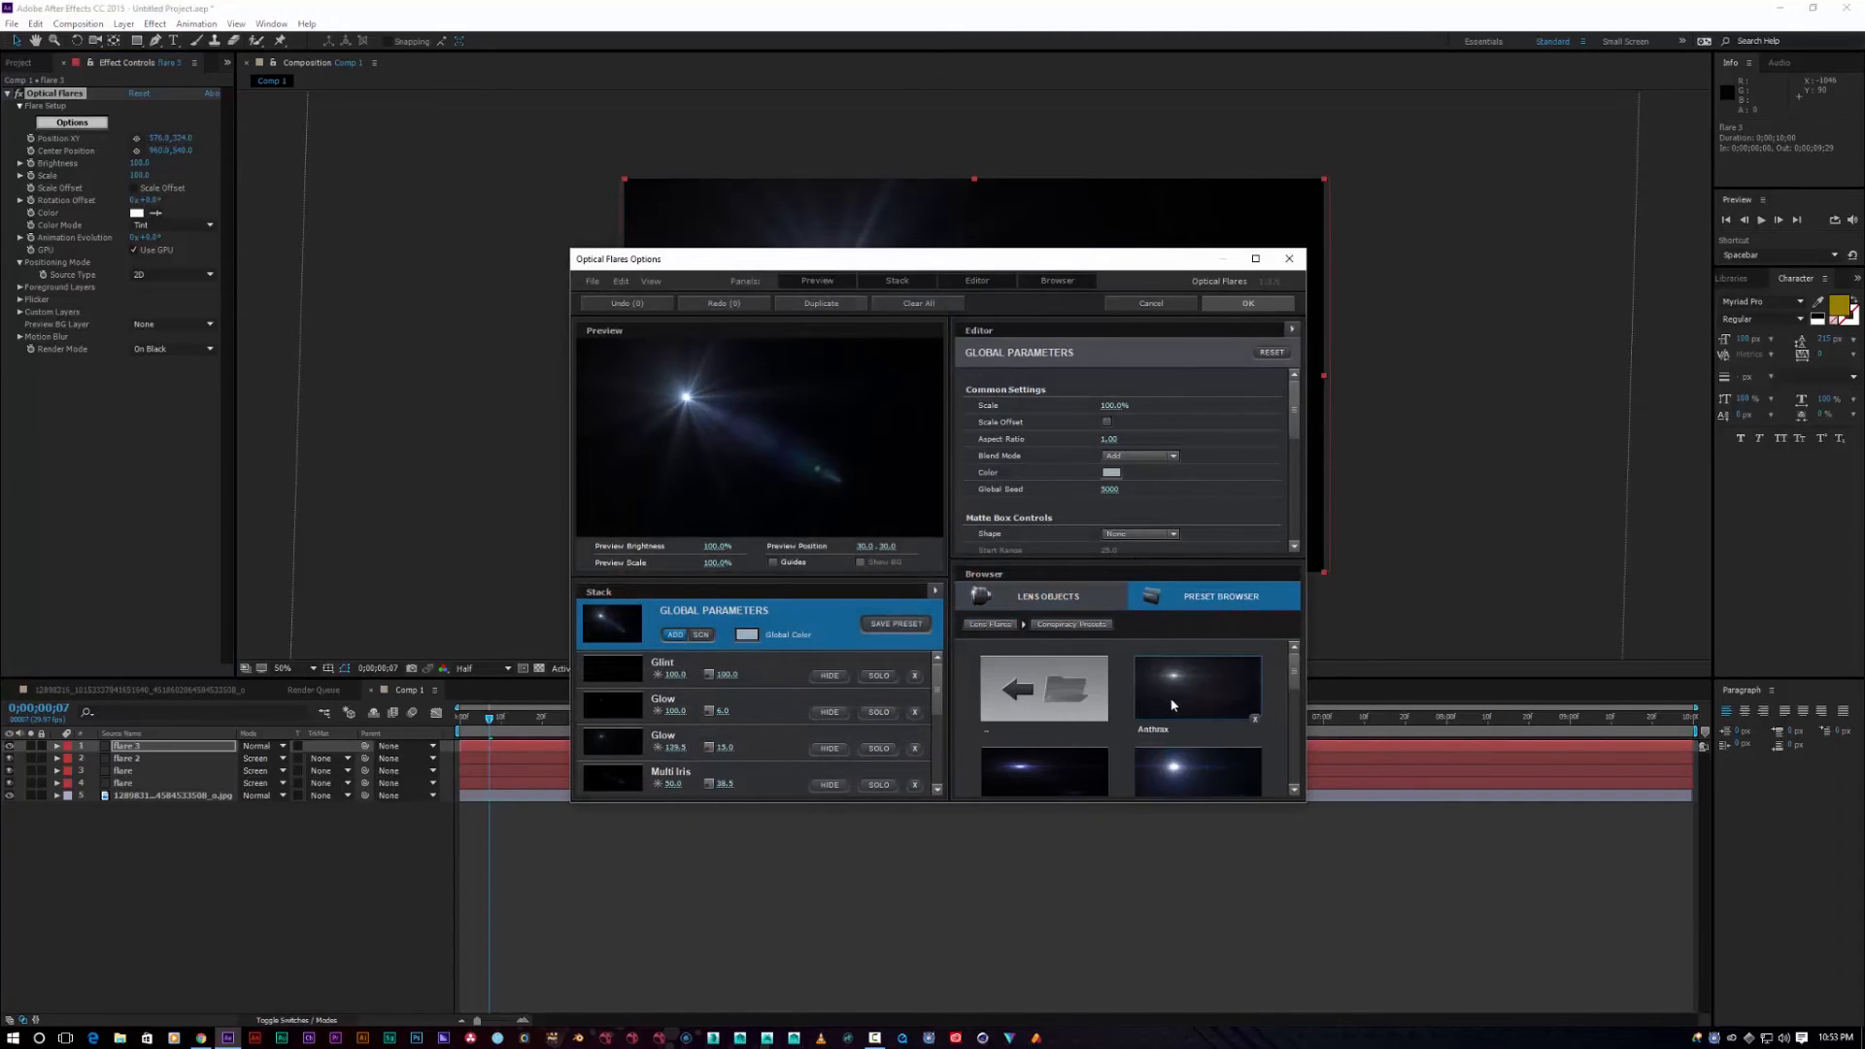
pyautogui.click(1171, 687)
pyautogui.click(1249, 303)
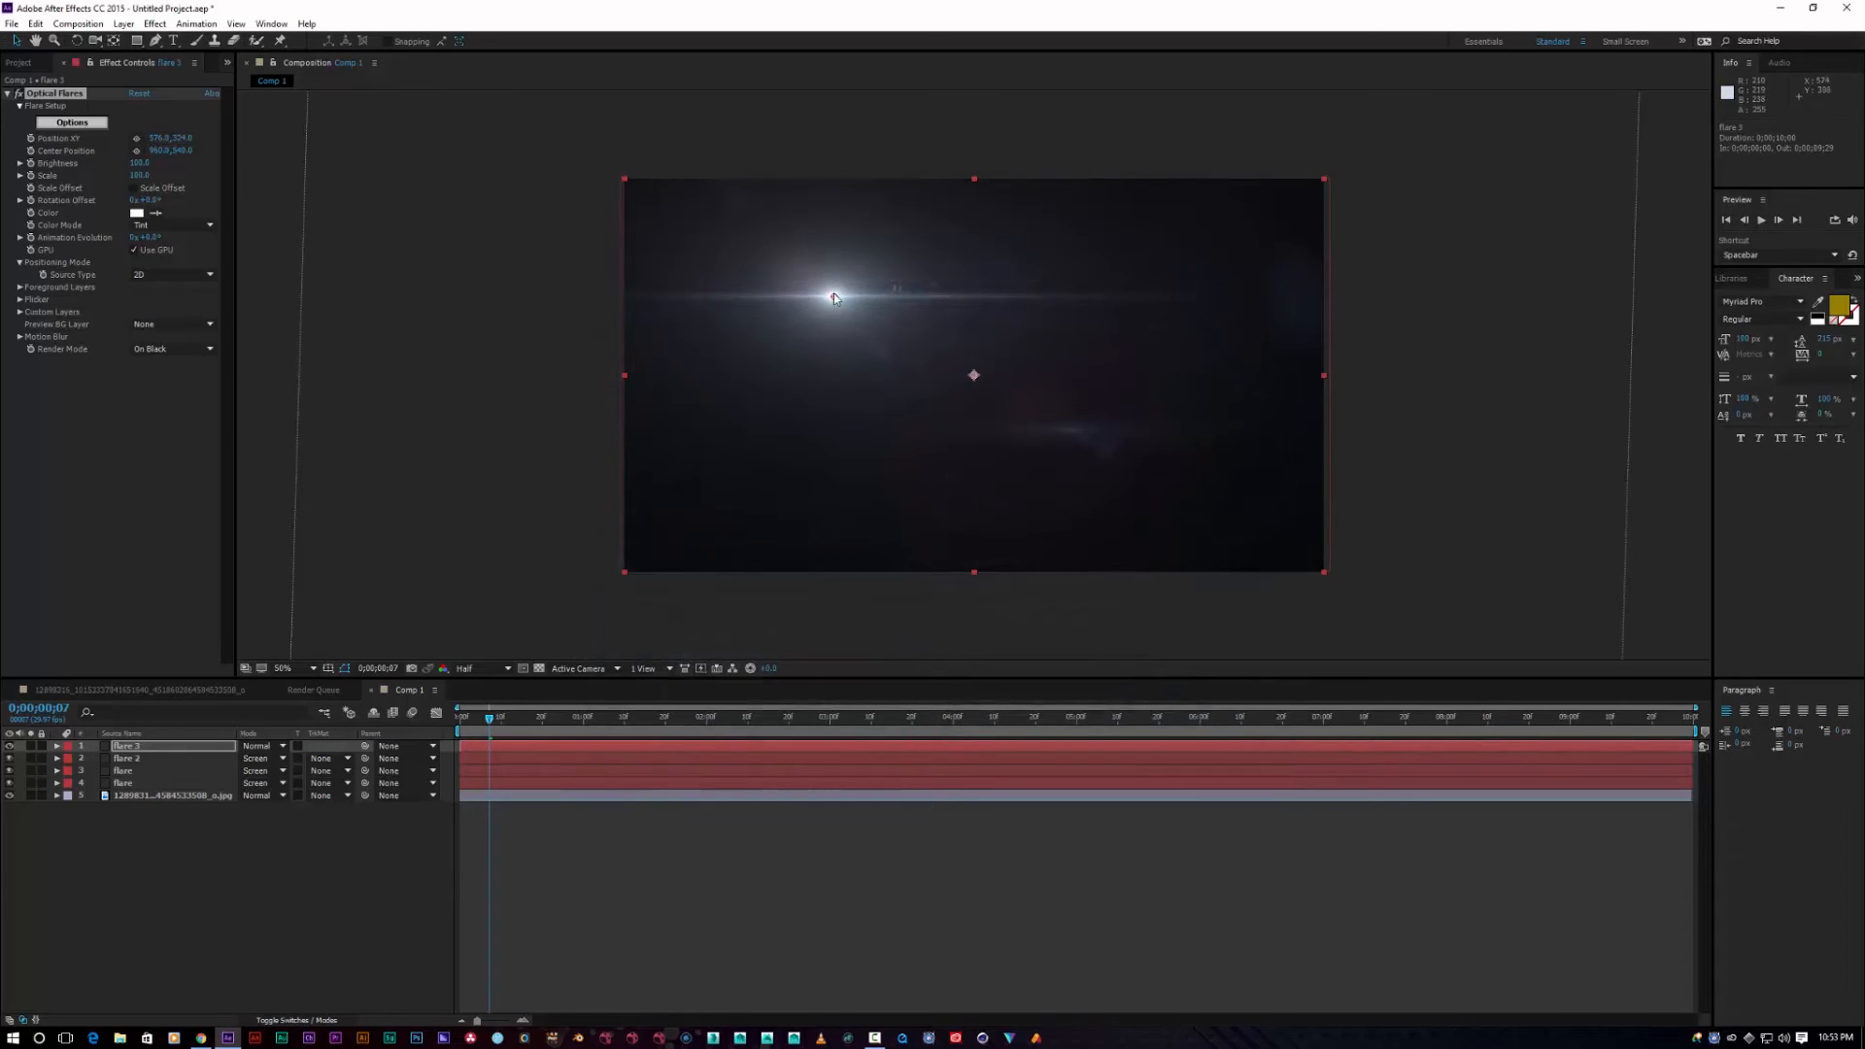
# Step: Keyframe flare 3's position from off the top-left corner at 0:00 to the frame centre at frame 5
pyautogui.moveTo(833, 295); pyautogui.dragTo(595, 158)
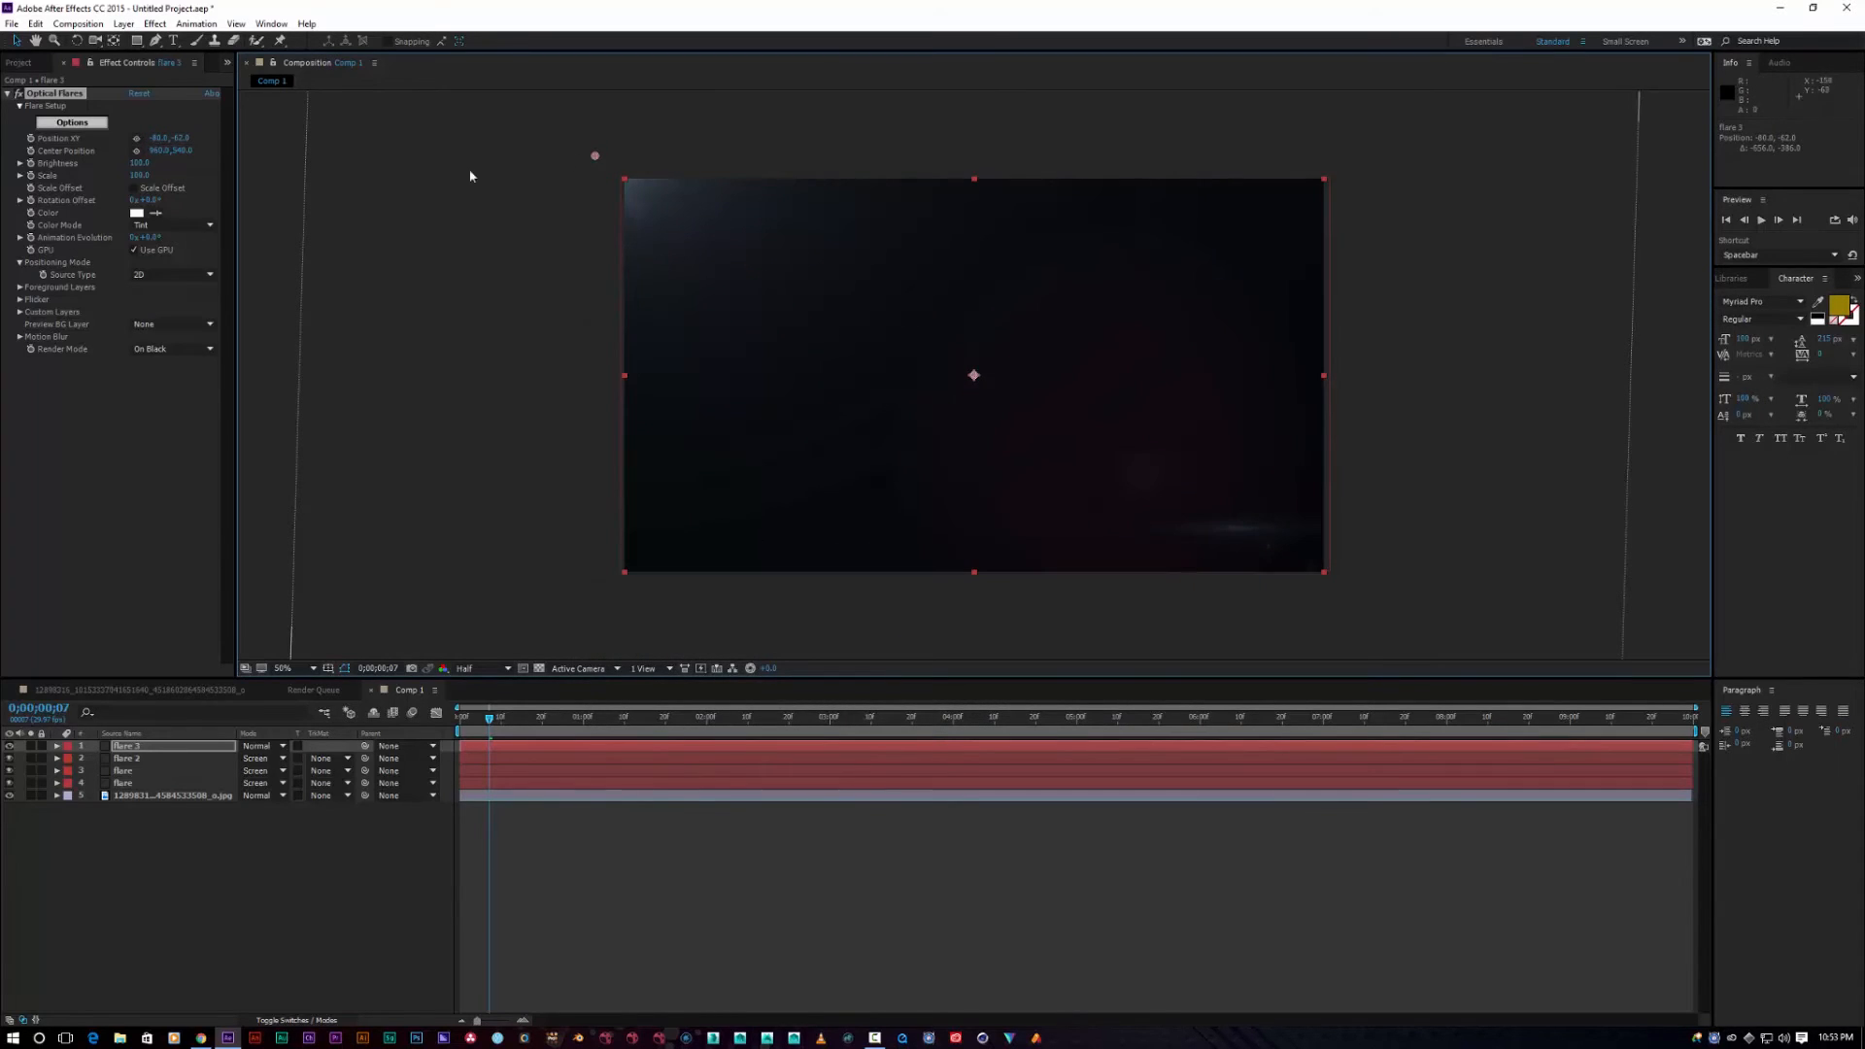
pyautogui.moveTo(491, 723); pyautogui.dragTo(442, 730)
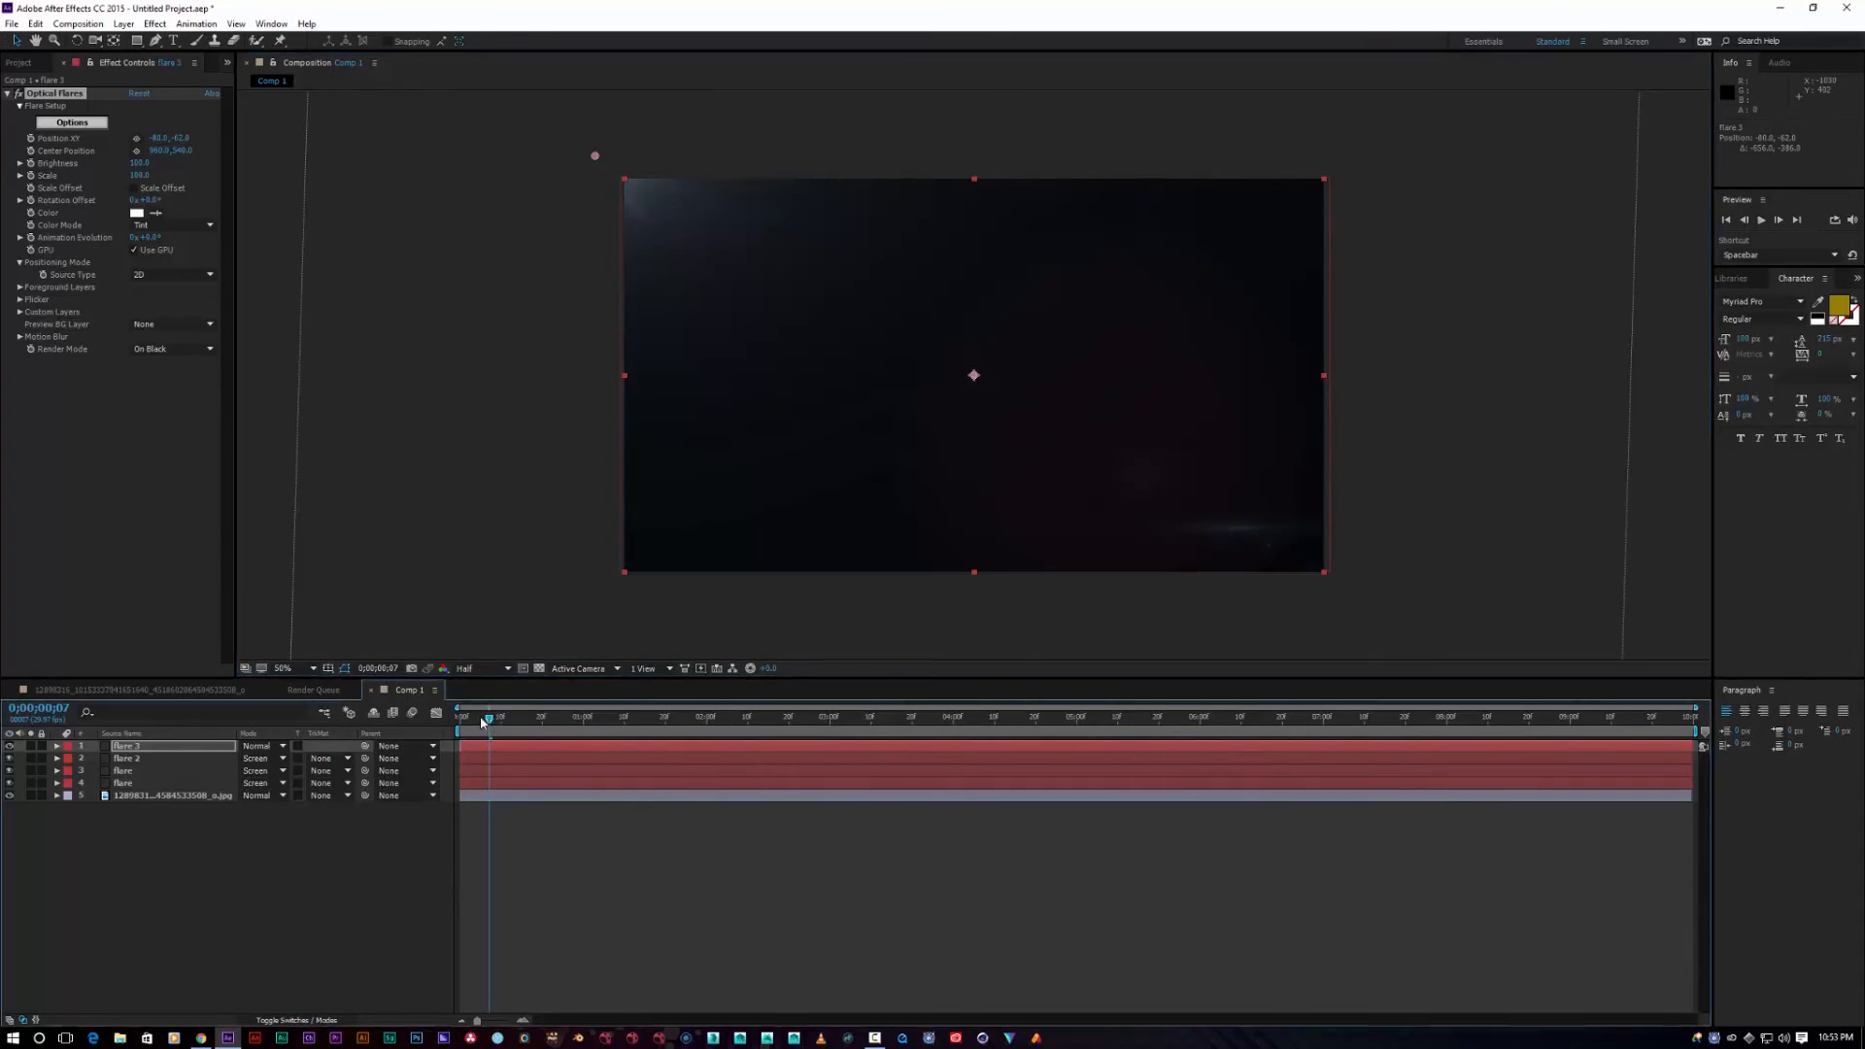
pyautogui.click(30, 138)
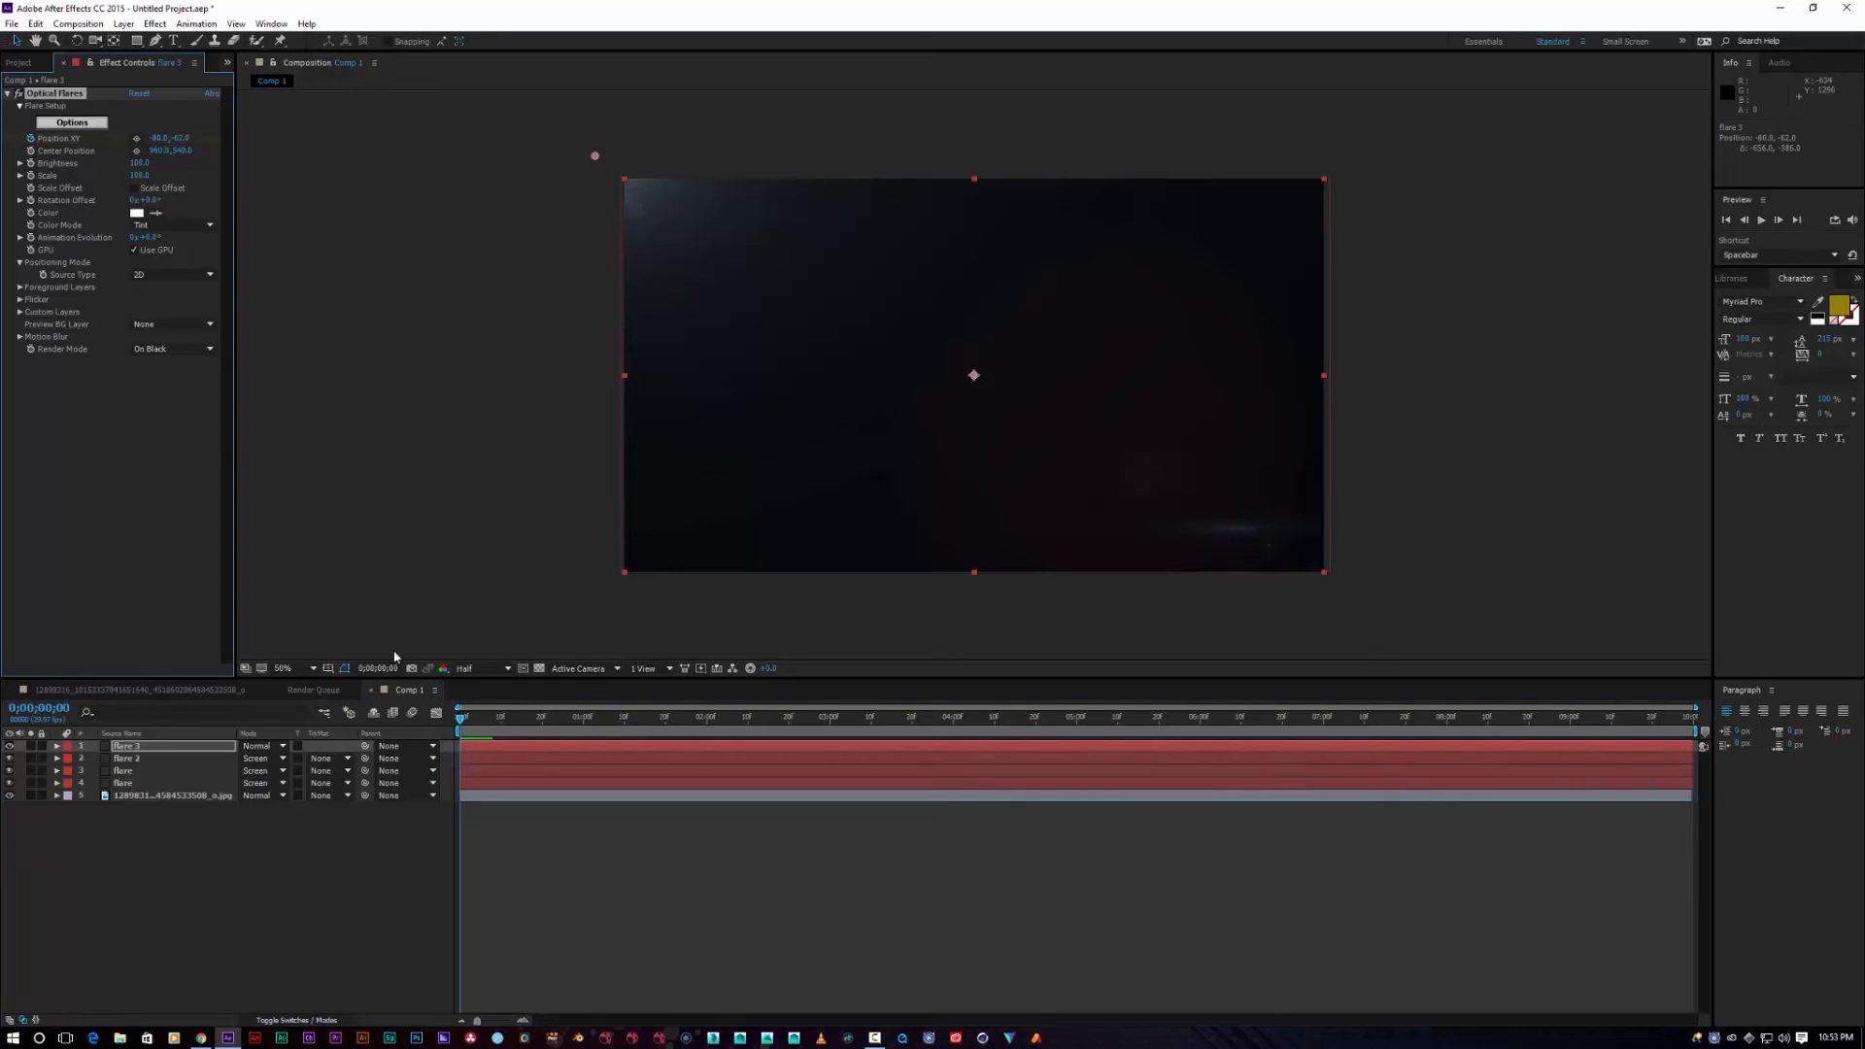
pyautogui.click(55, 758)
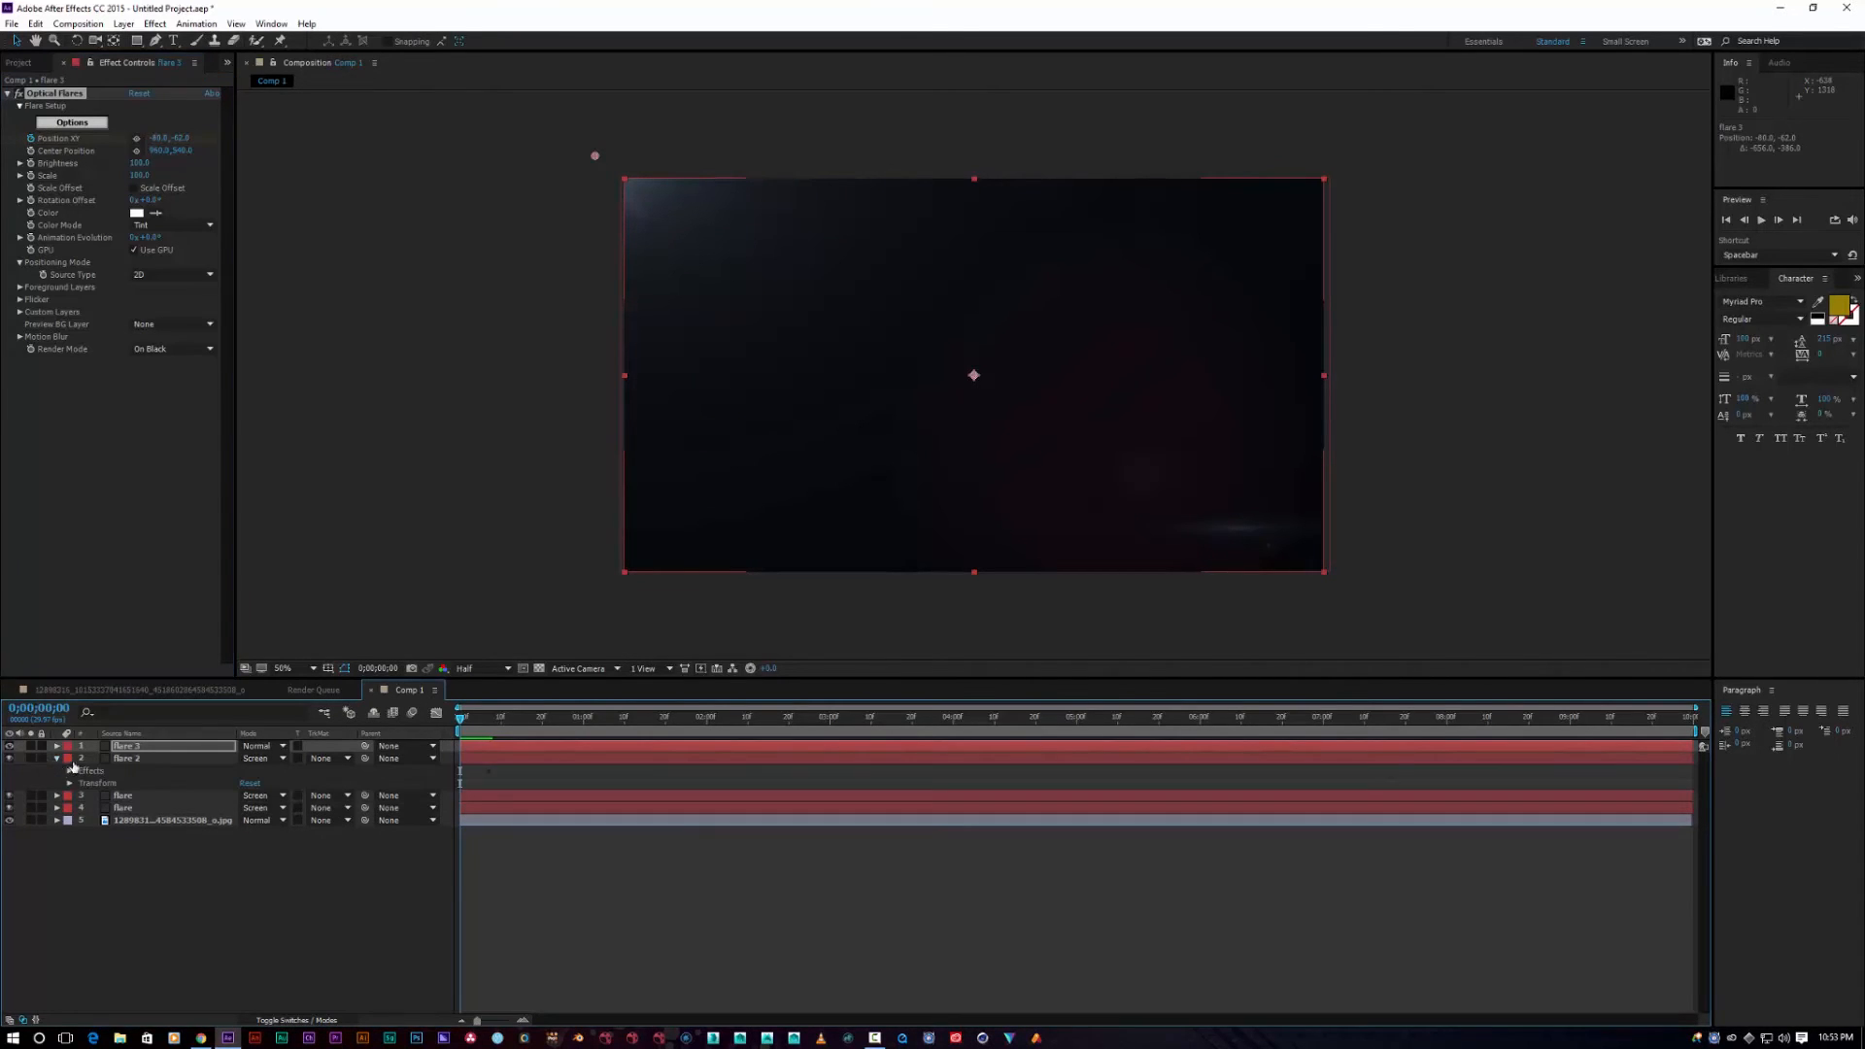
pyautogui.click(57, 746)
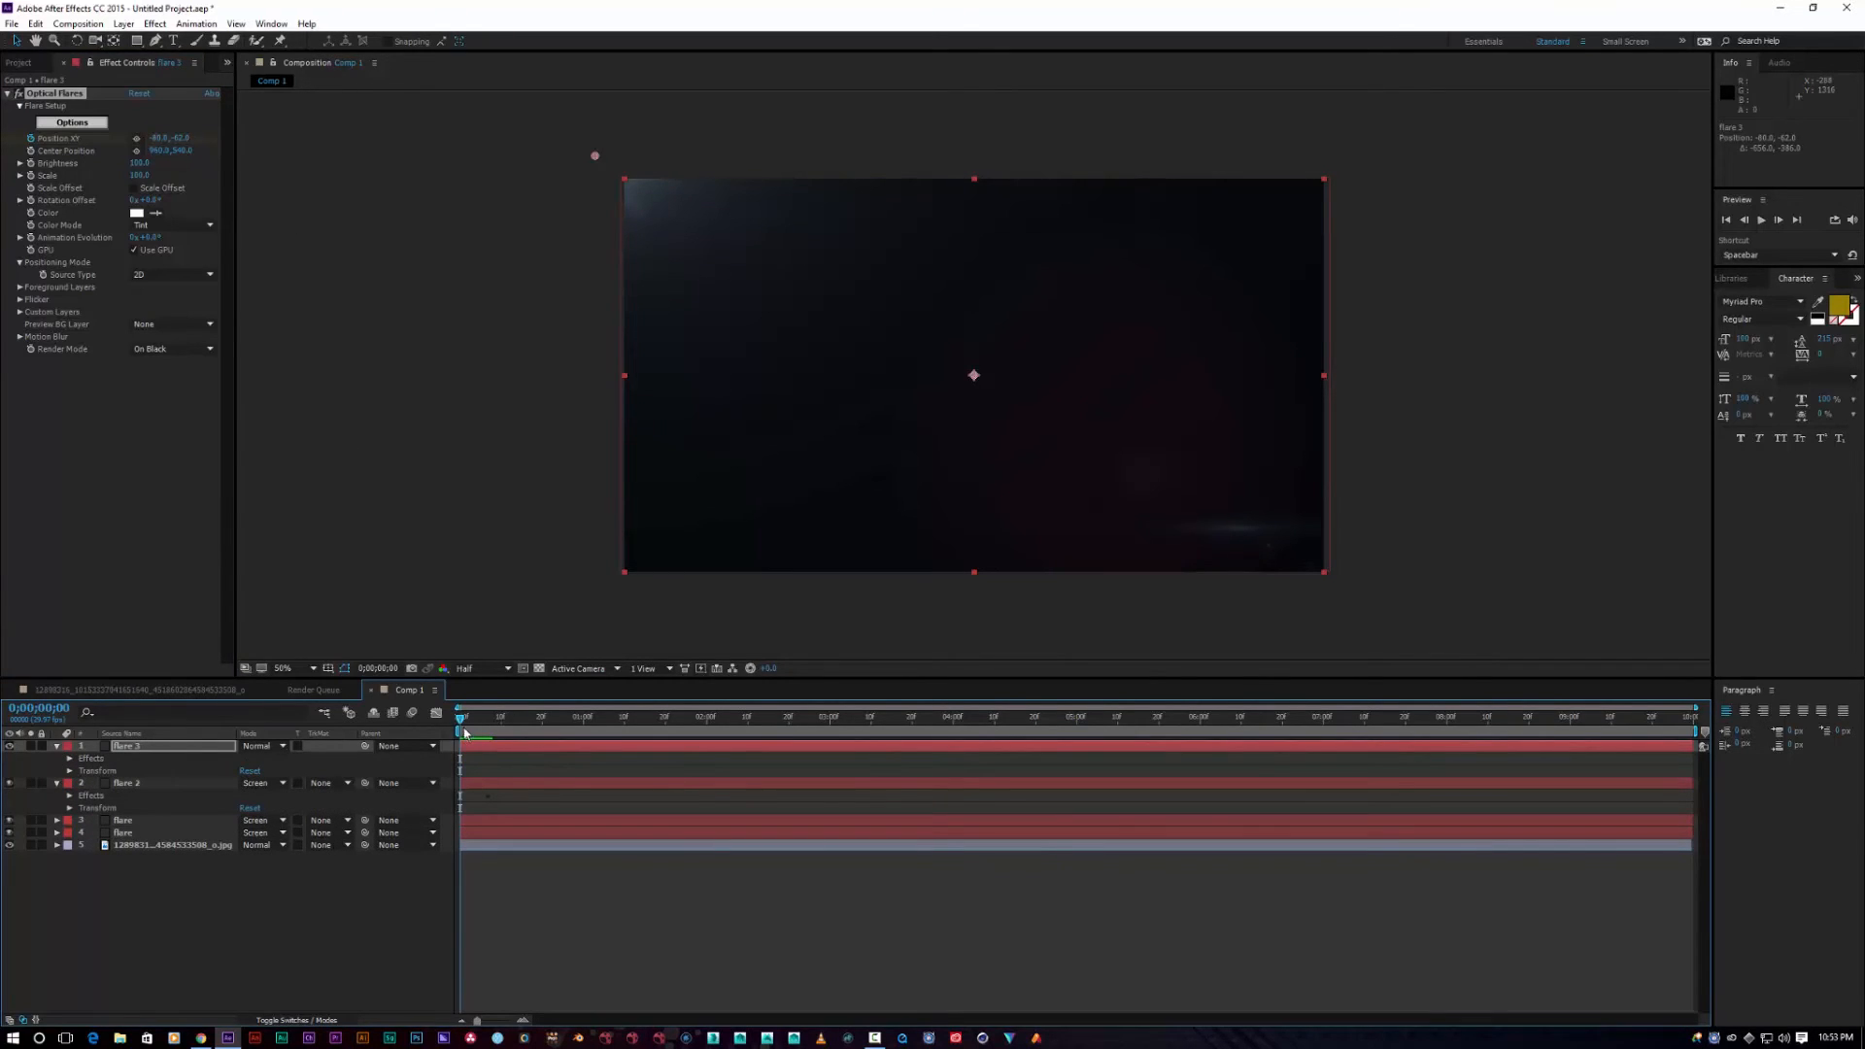
pyautogui.moveTo(463, 721); pyautogui.dragTo(480, 720)
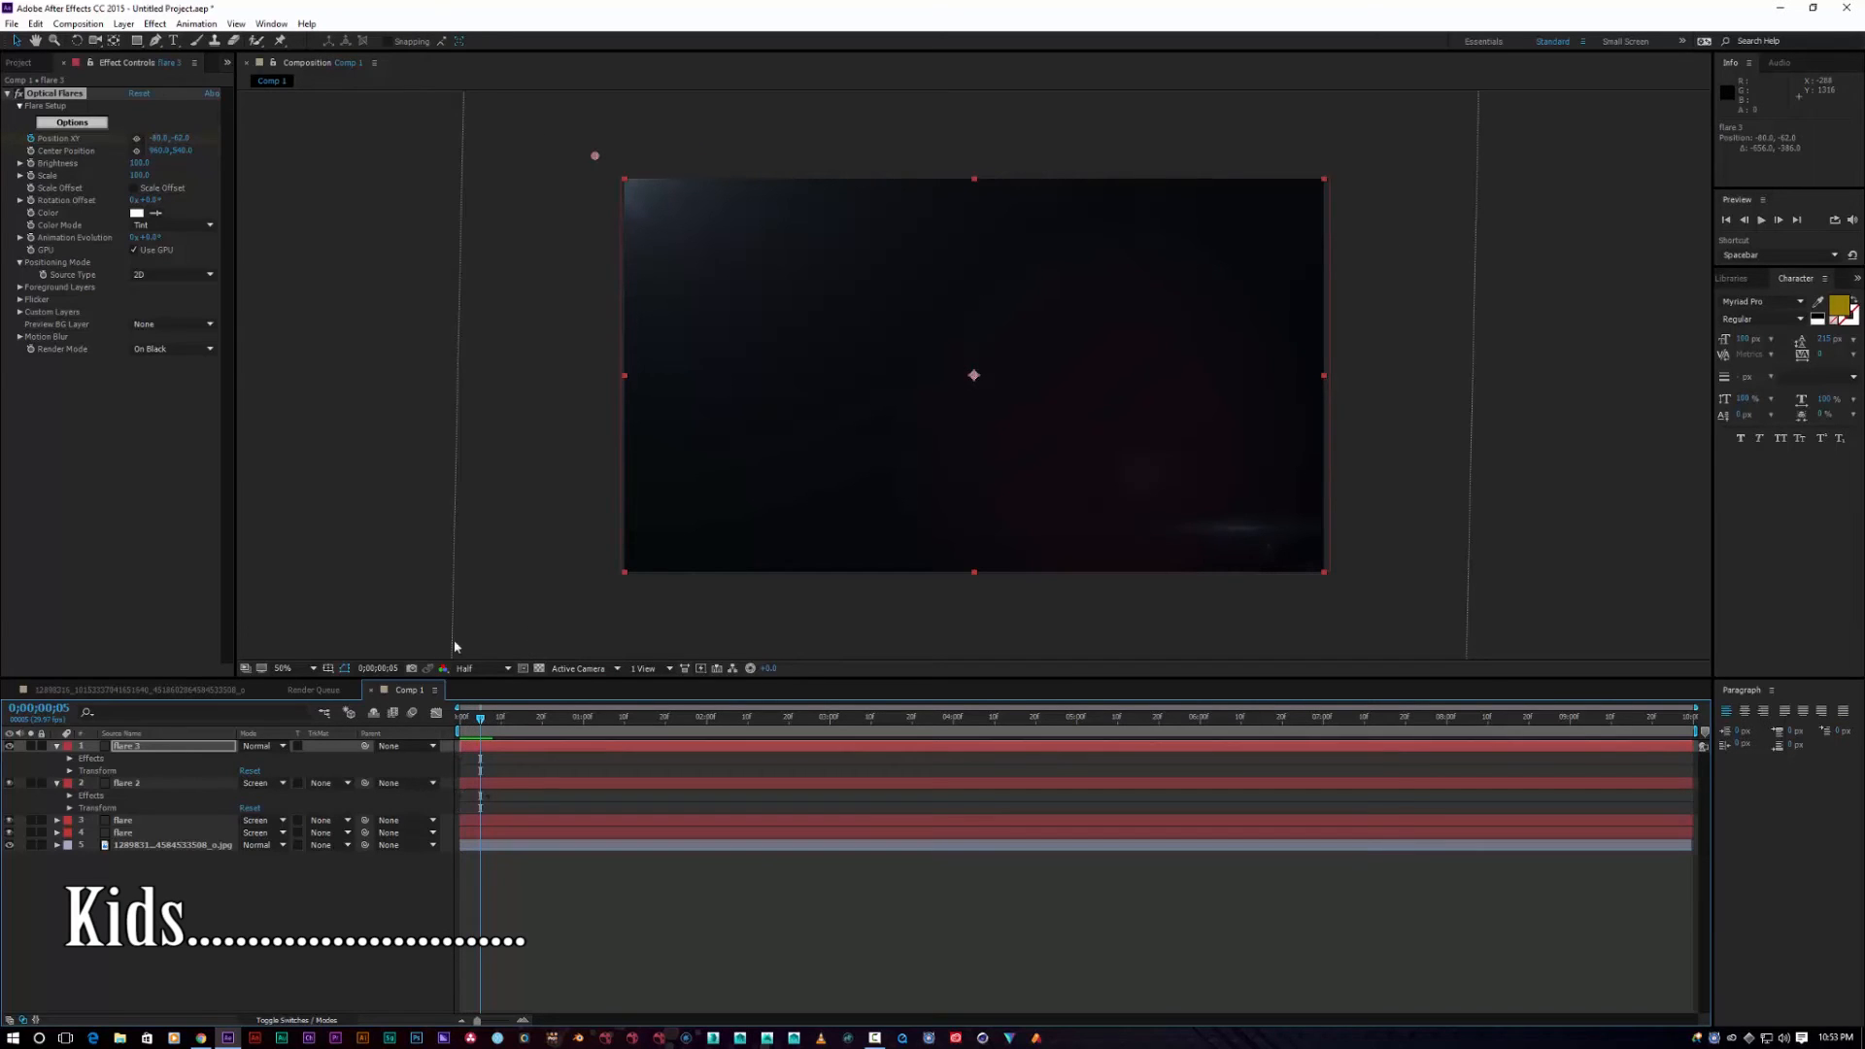
pyautogui.moveTo(597, 157); pyautogui.dragTo(913, 338)
pyautogui.moveTo(976, 374); pyautogui.dragTo(973, 374)
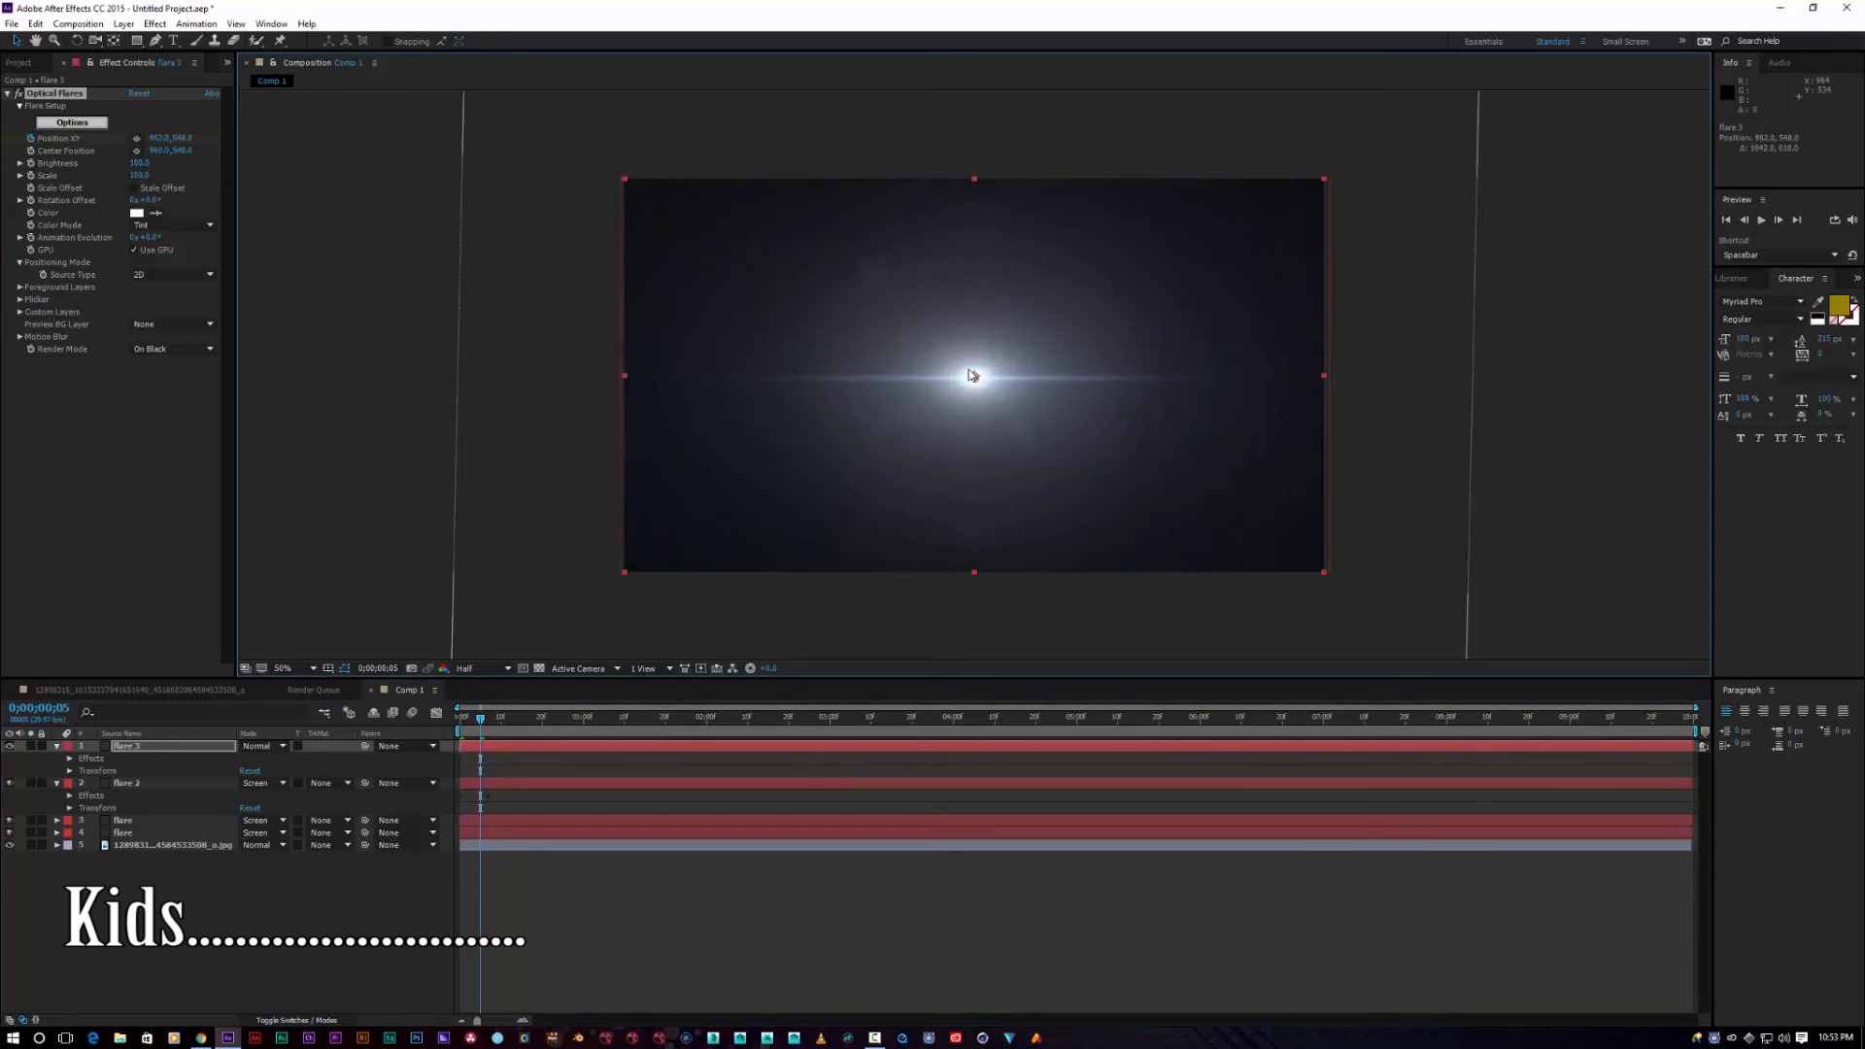
# Step: Set flare 3 to Screen mode, preview the sweep, and collapse the flare layers' properties
pyautogui.click(260, 746)
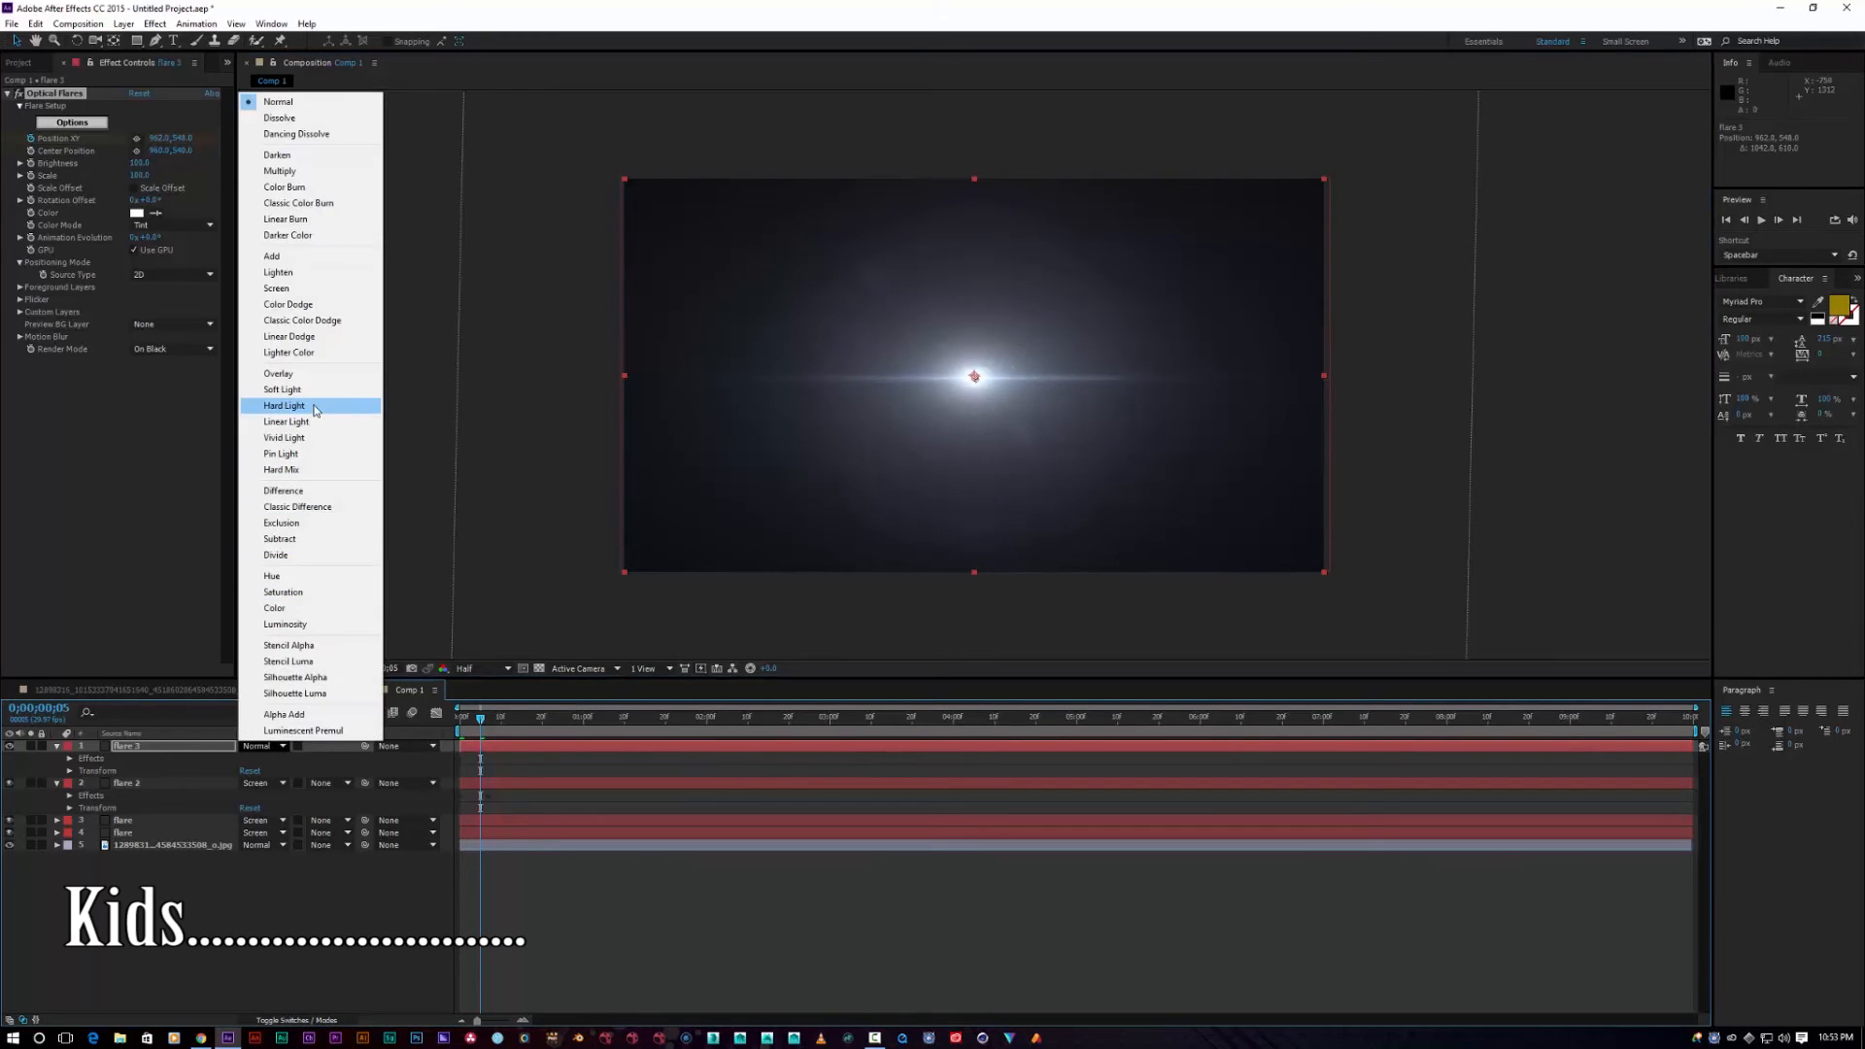
pyautogui.click(328, 290)
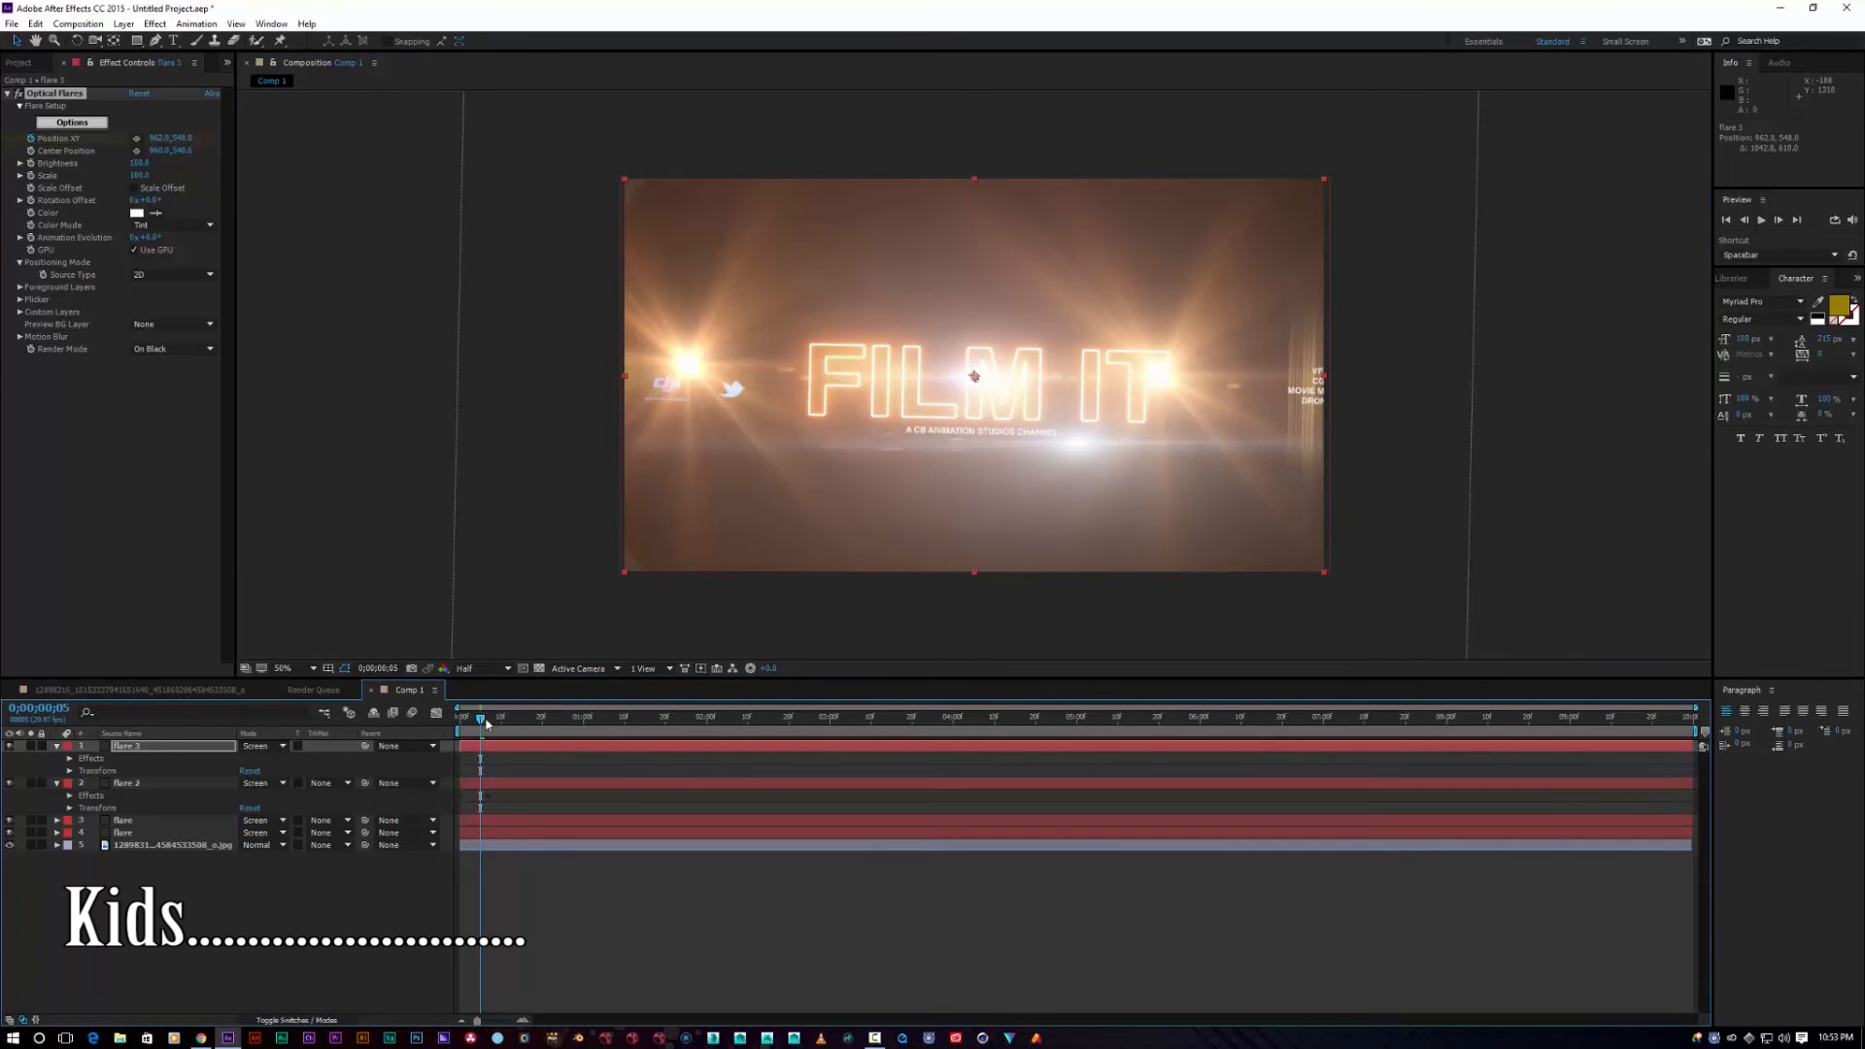
pyautogui.moveTo(477, 723); pyautogui.dragTo(345, 733)
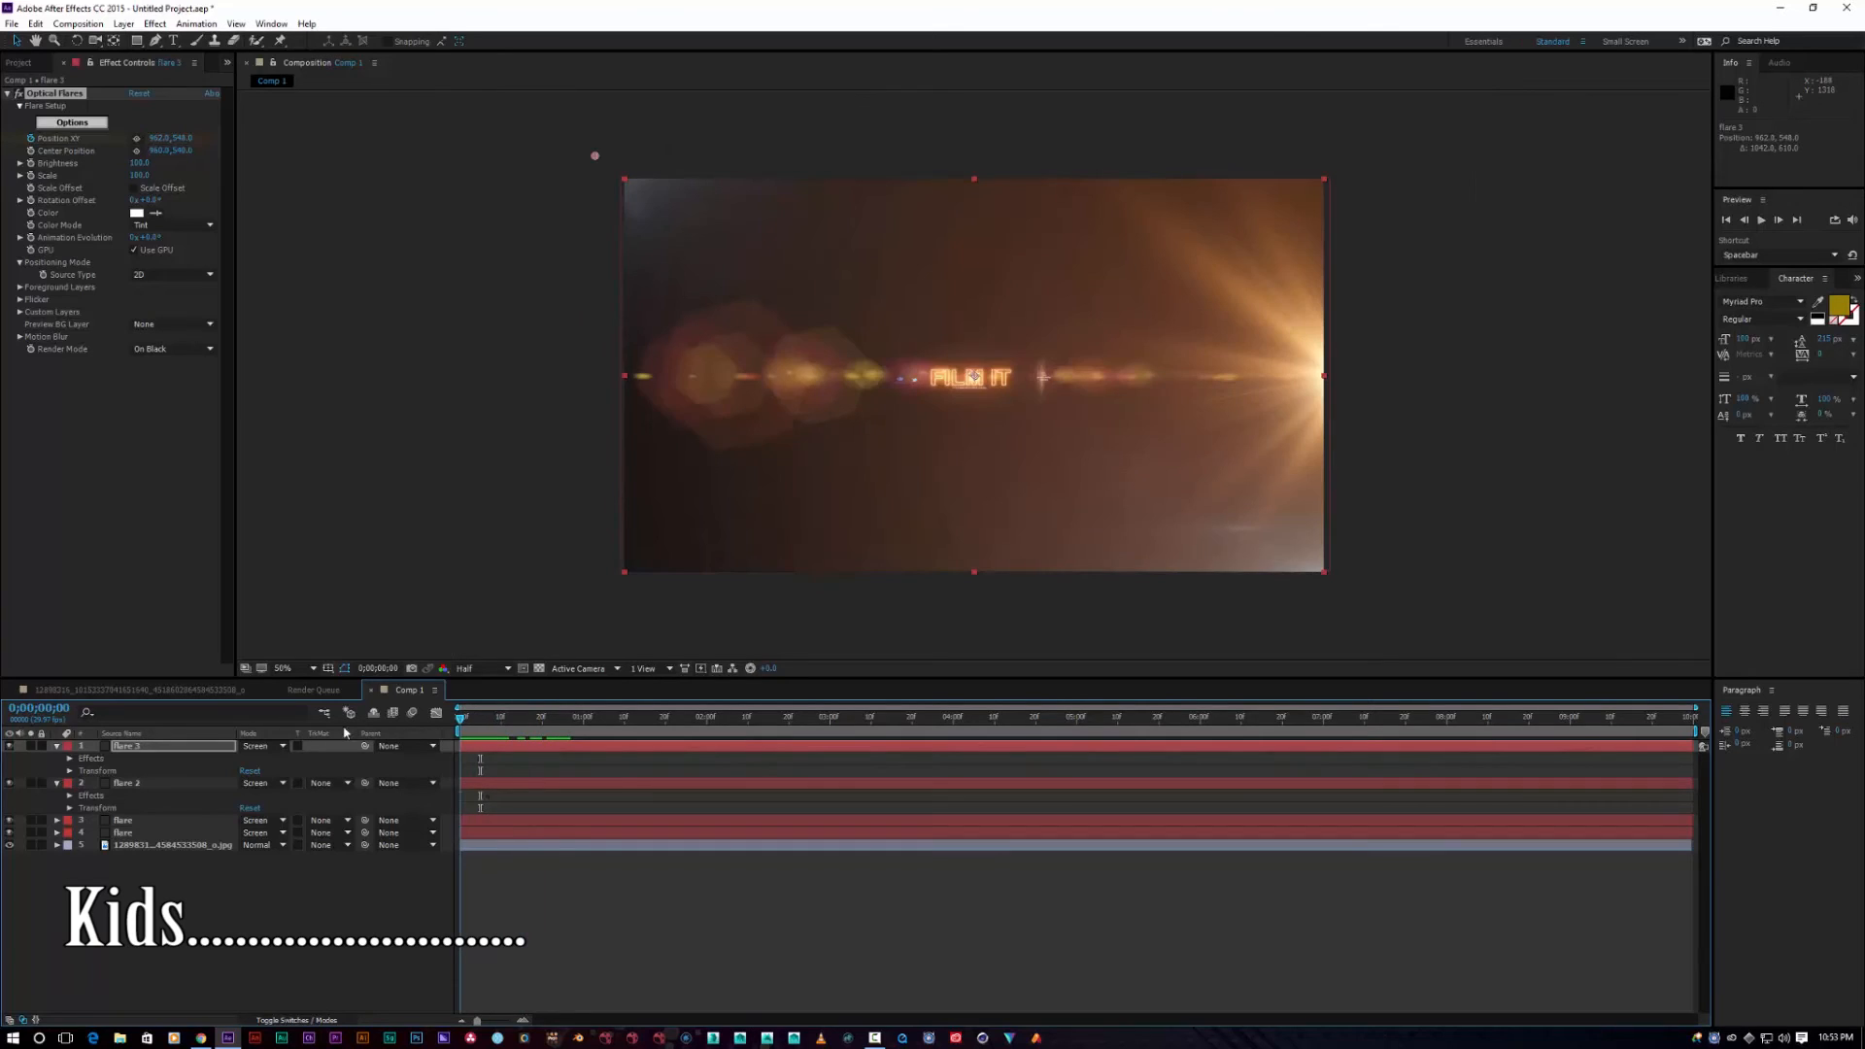
pyautogui.click(57, 746)
pyautogui.click(56, 758)
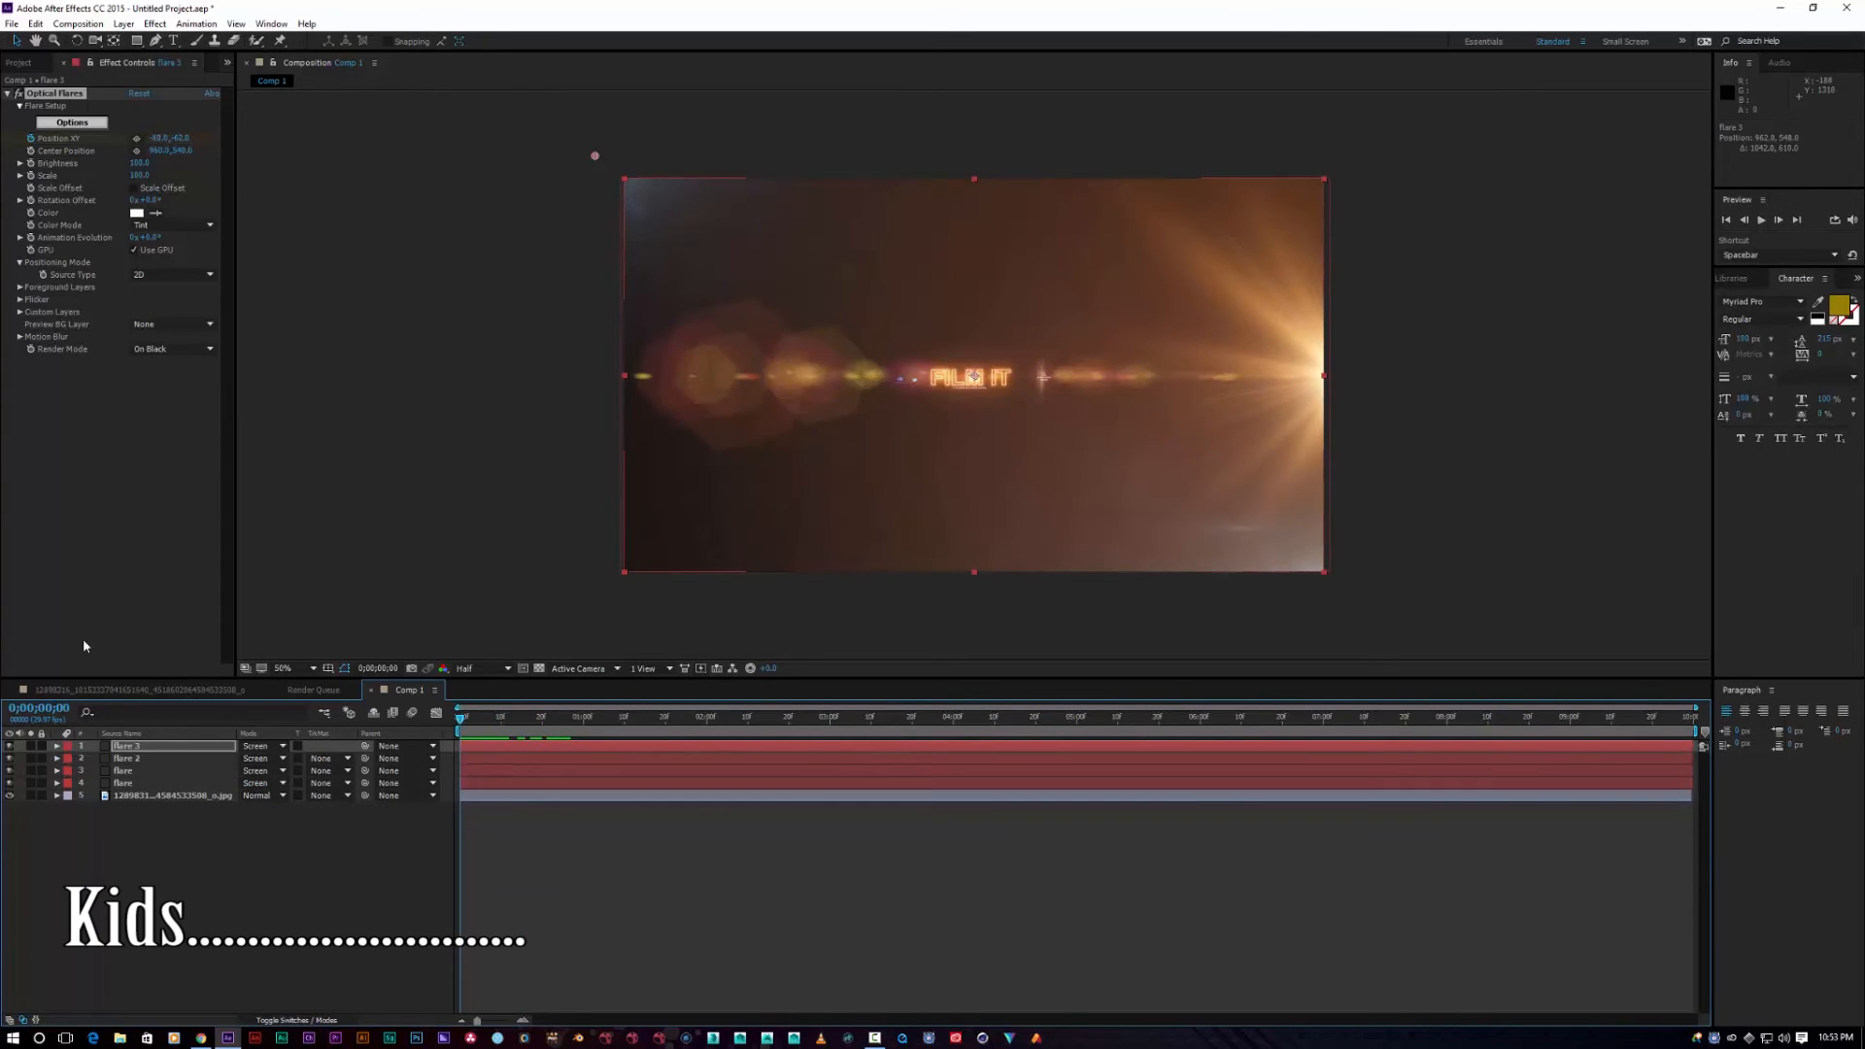
# Step: Drag s9kWWNP.jpg into the timeline, set it to Screen, and move it above the background photo
pyautogui.click(20, 63)
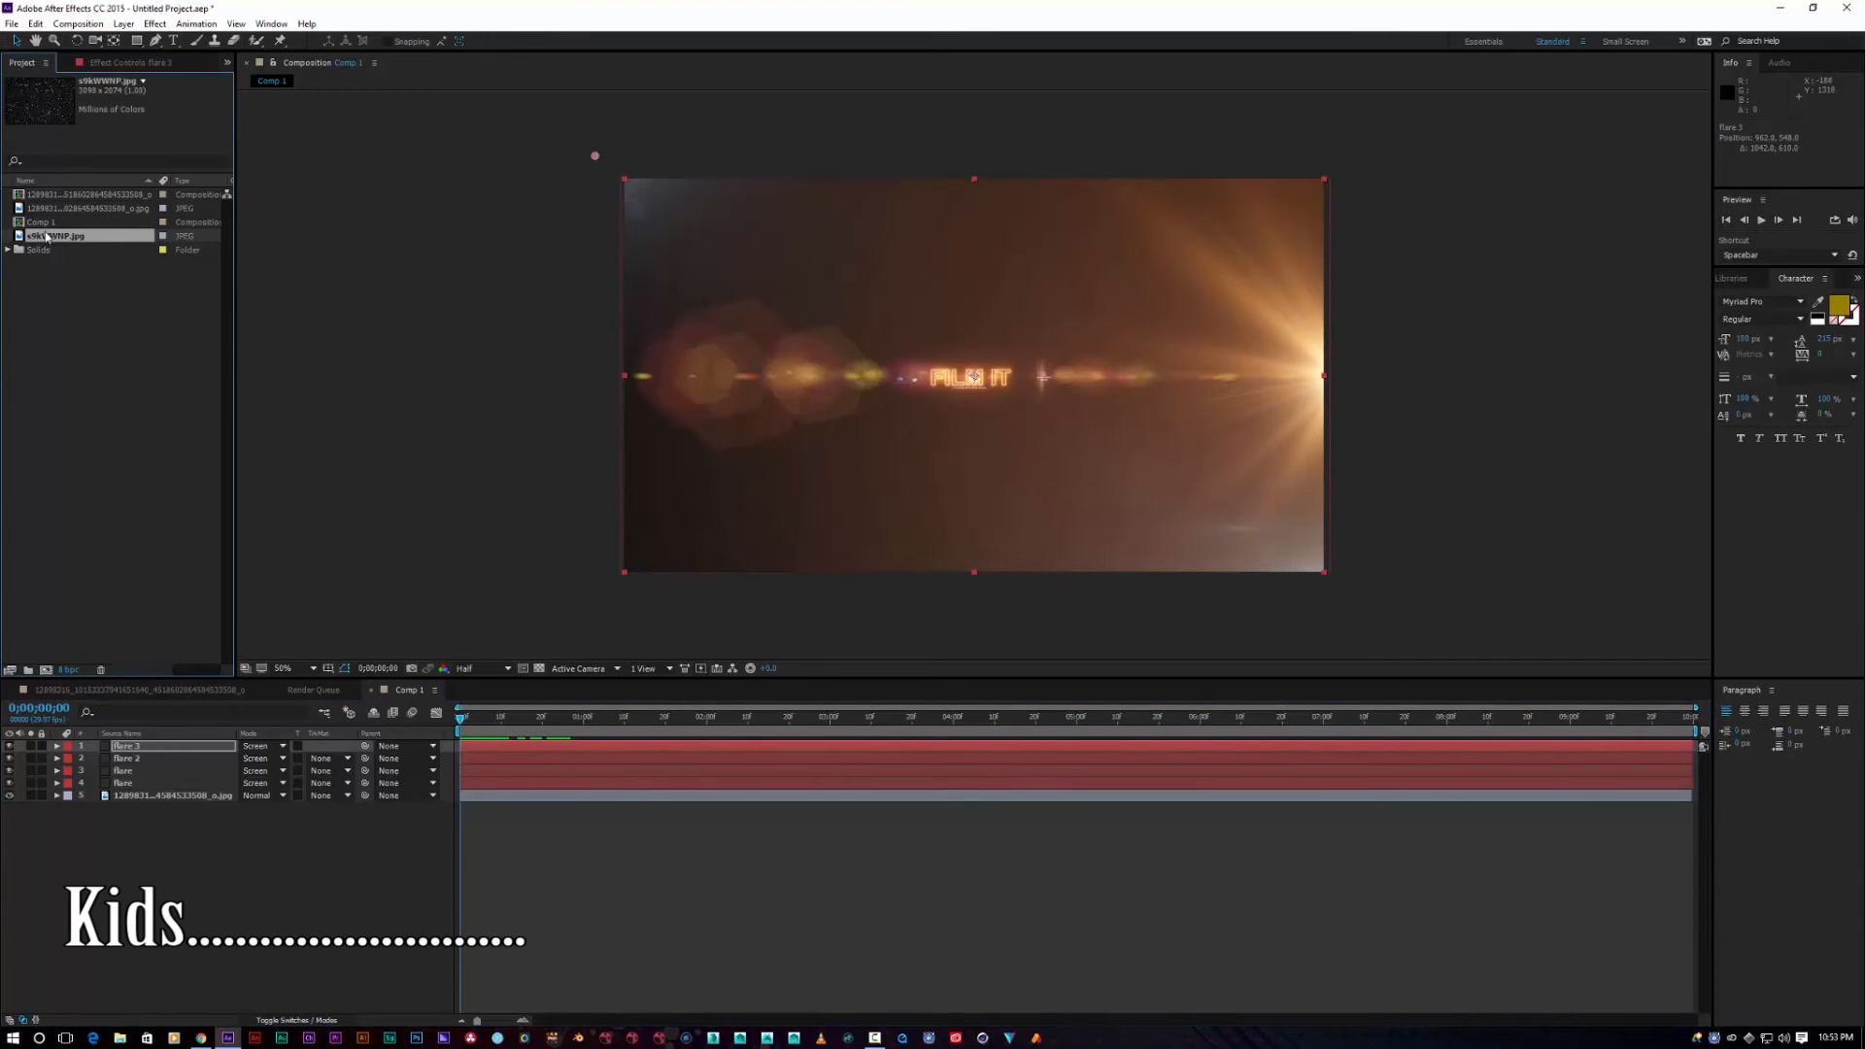
pyautogui.moveTo(67, 250); pyautogui.dragTo(142, 814)
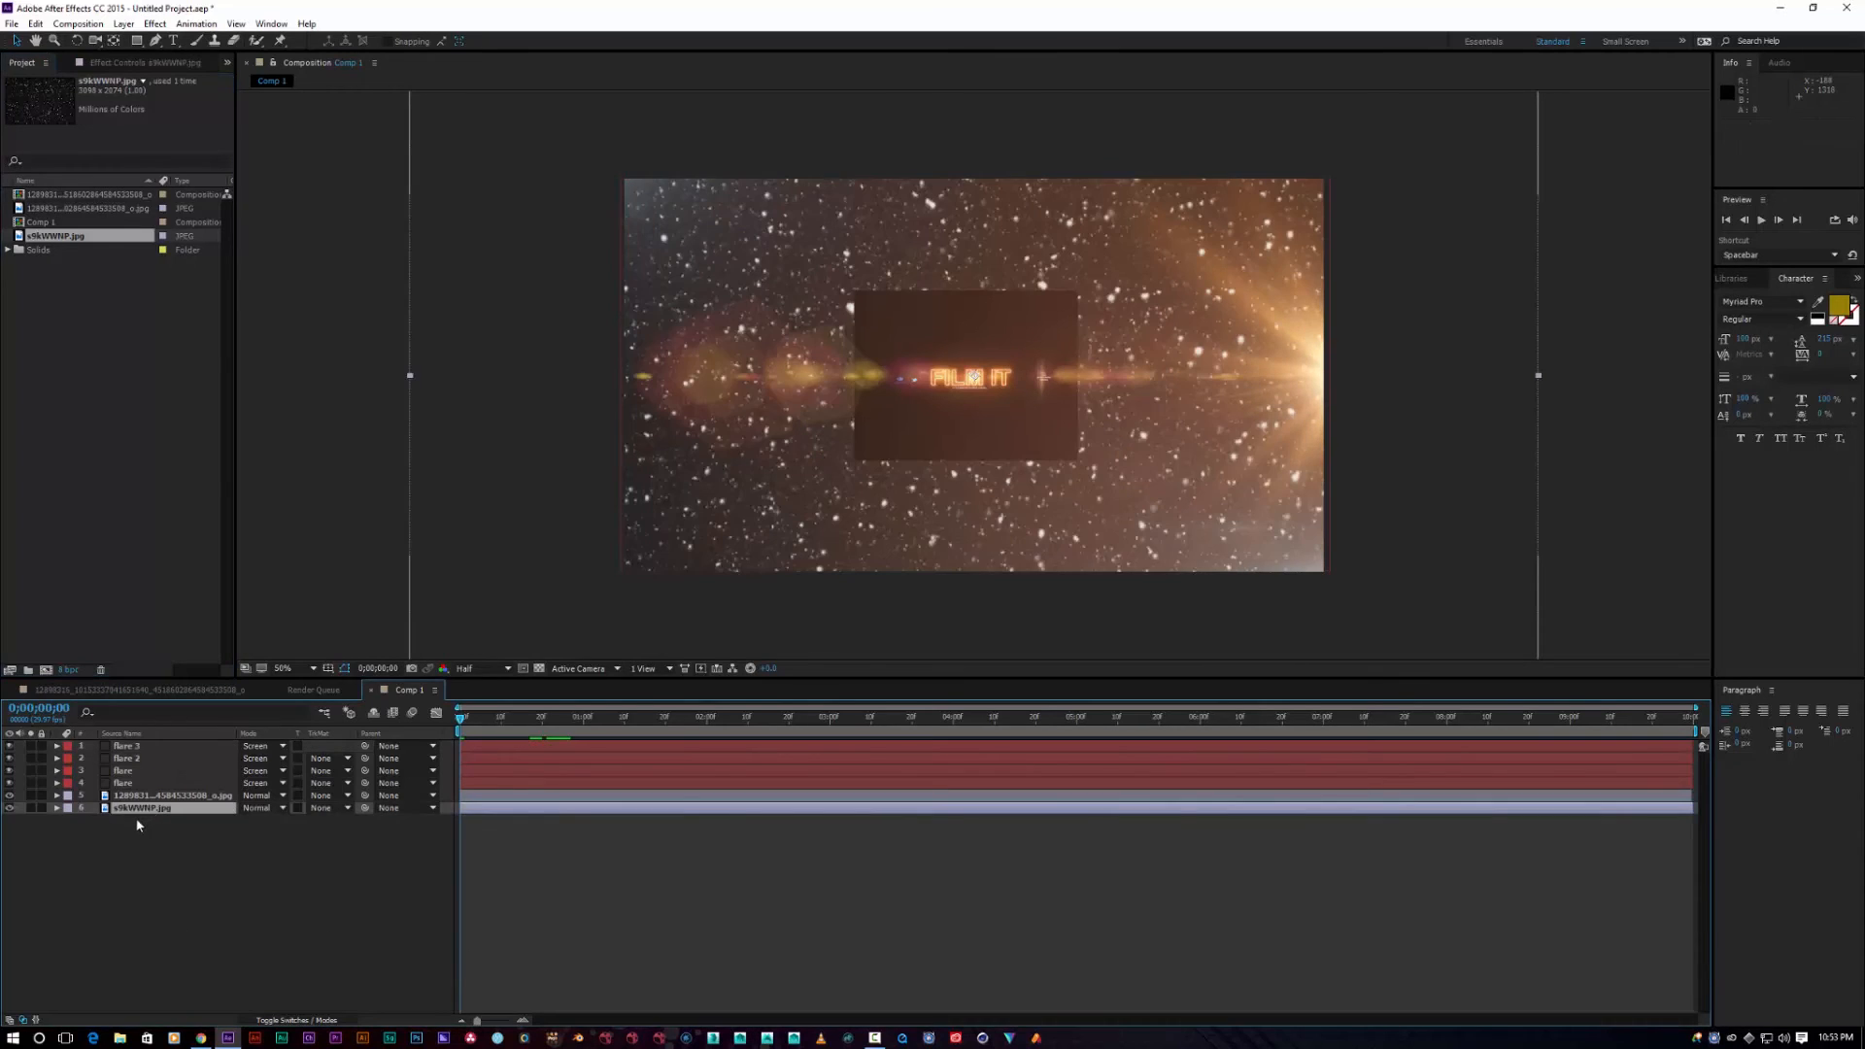
pyautogui.click(259, 806)
pyautogui.click(315, 351)
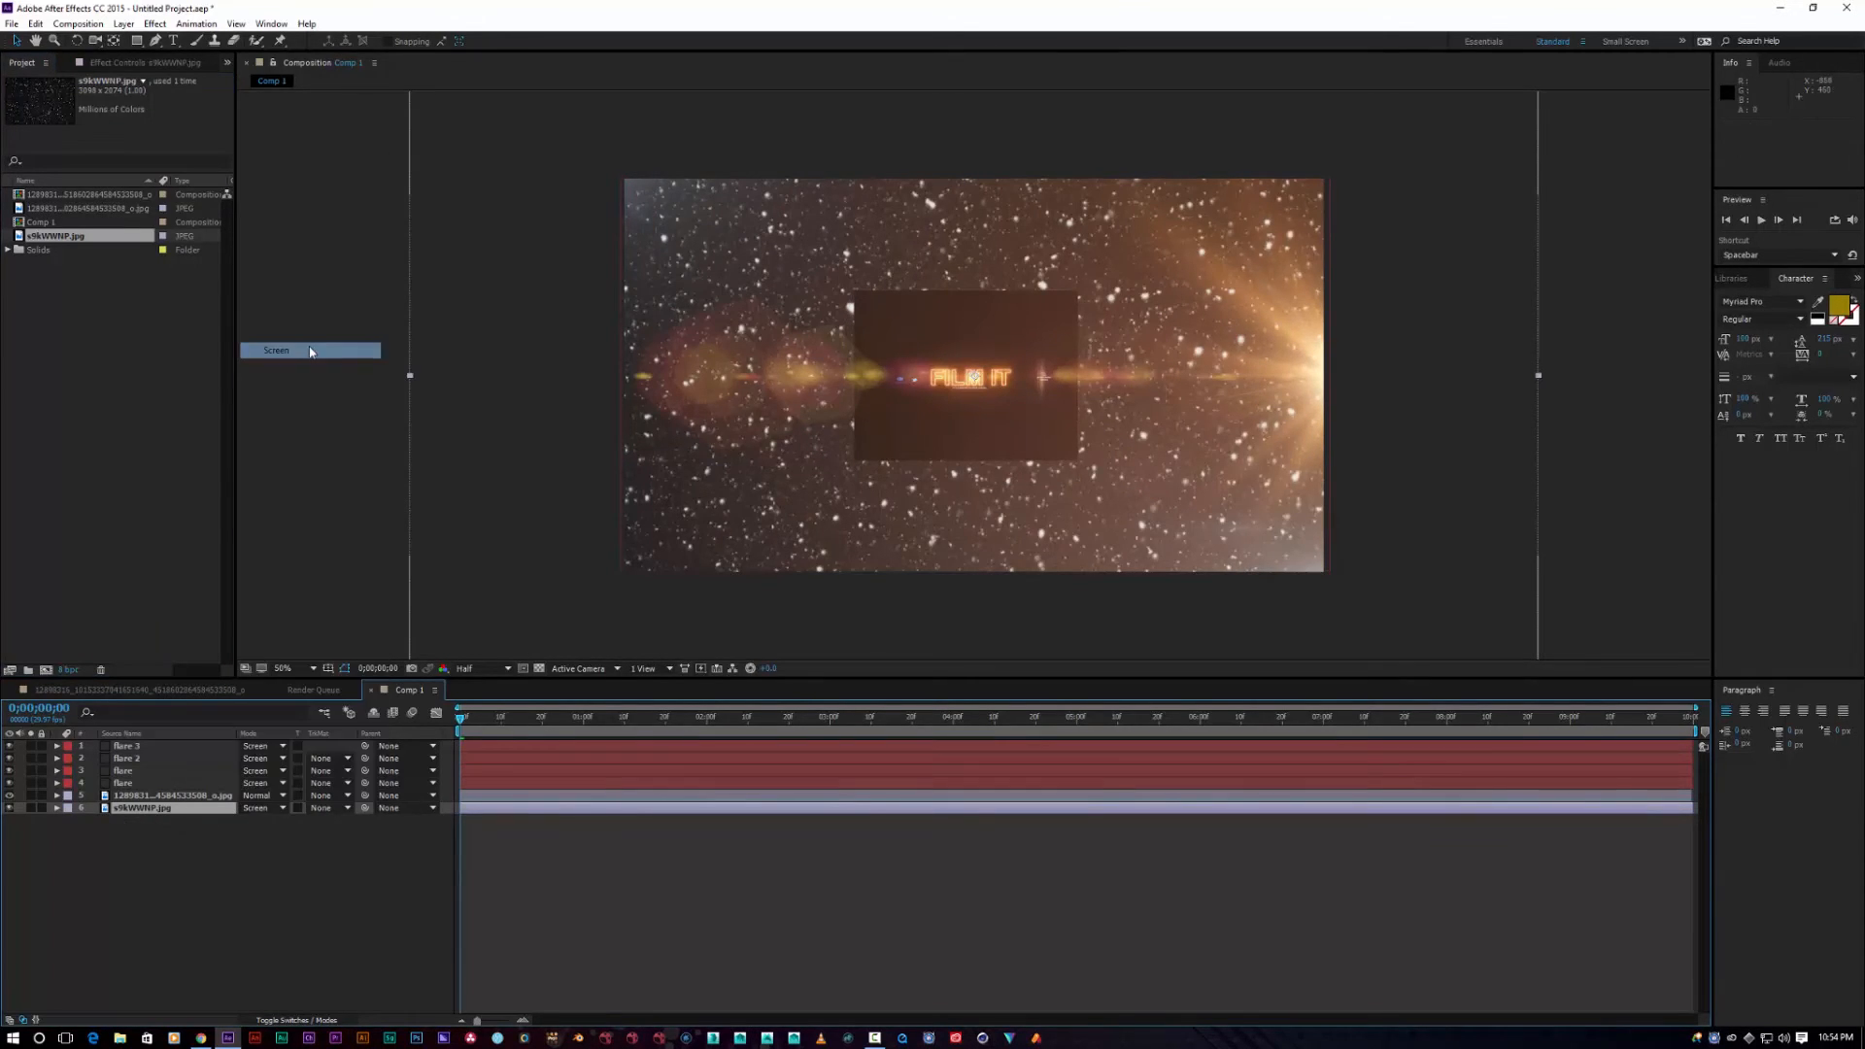
pyautogui.moveTo(141, 807); pyautogui.dragTo(142, 789)
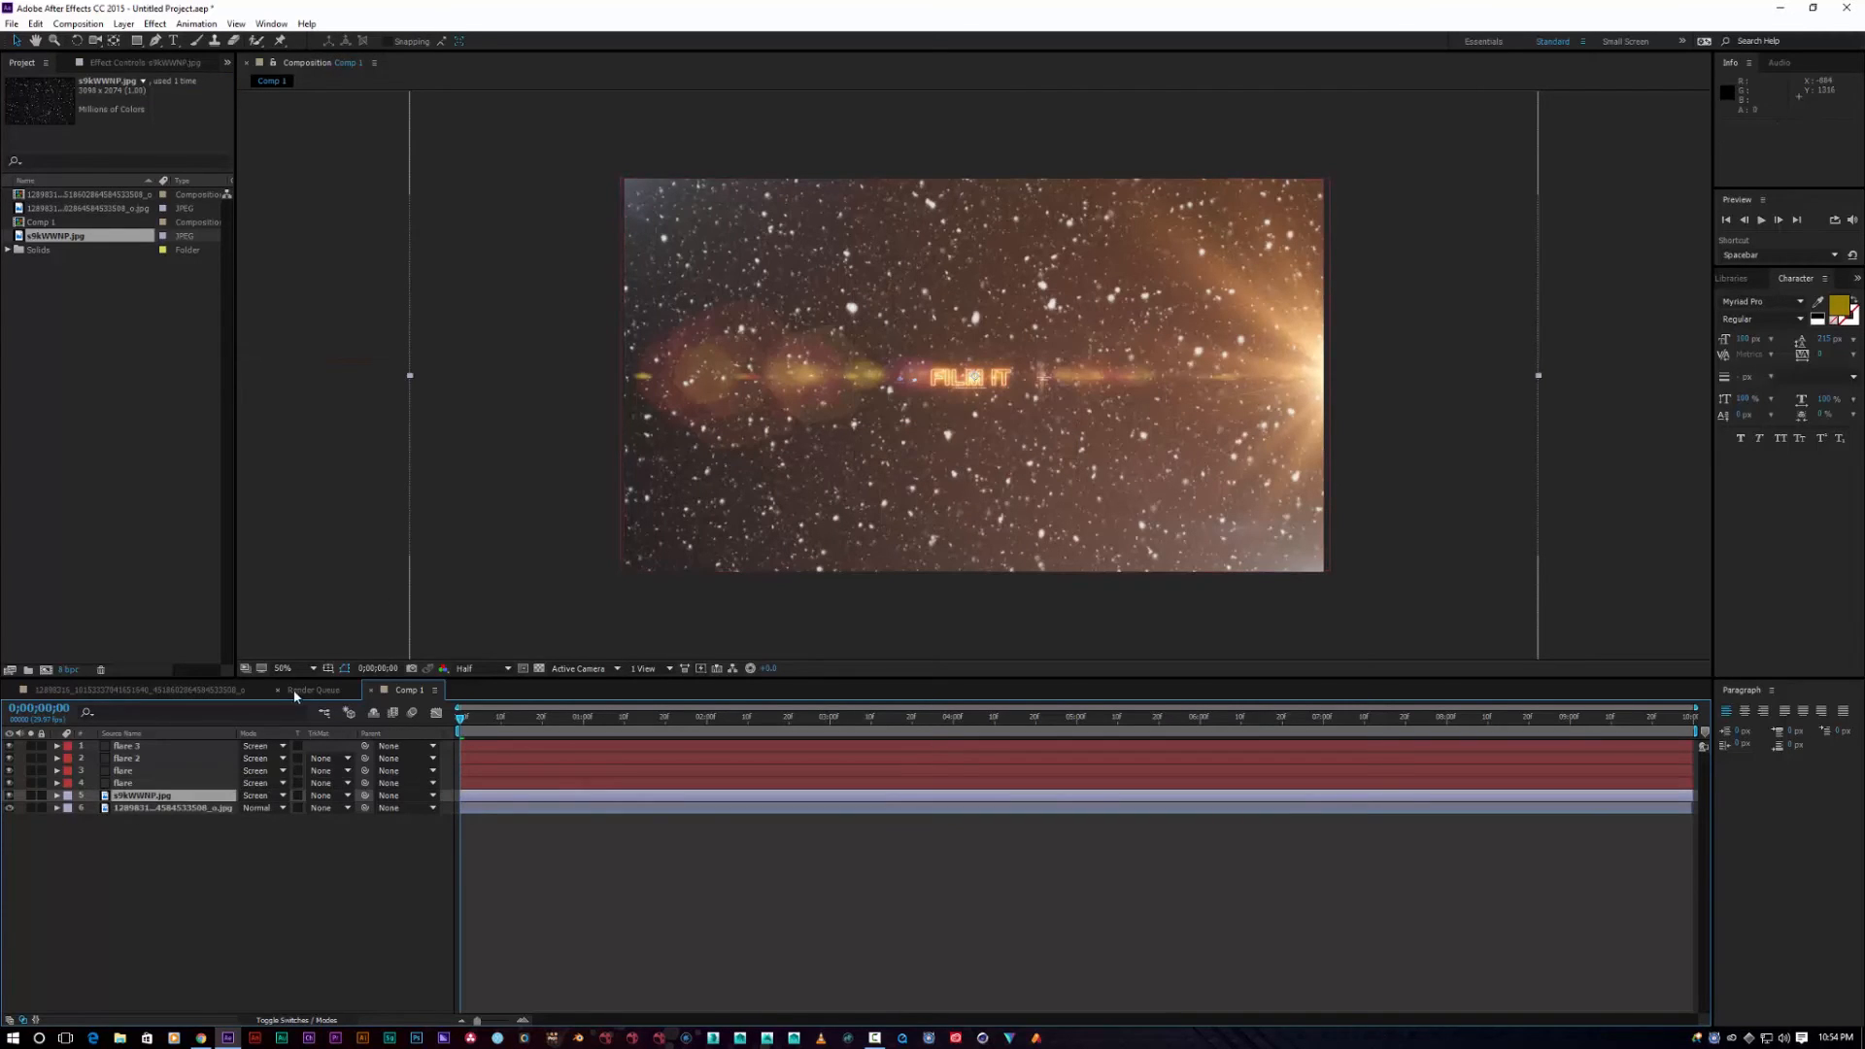
pyautogui.click(56, 797)
pyautogui.click(69, 808)
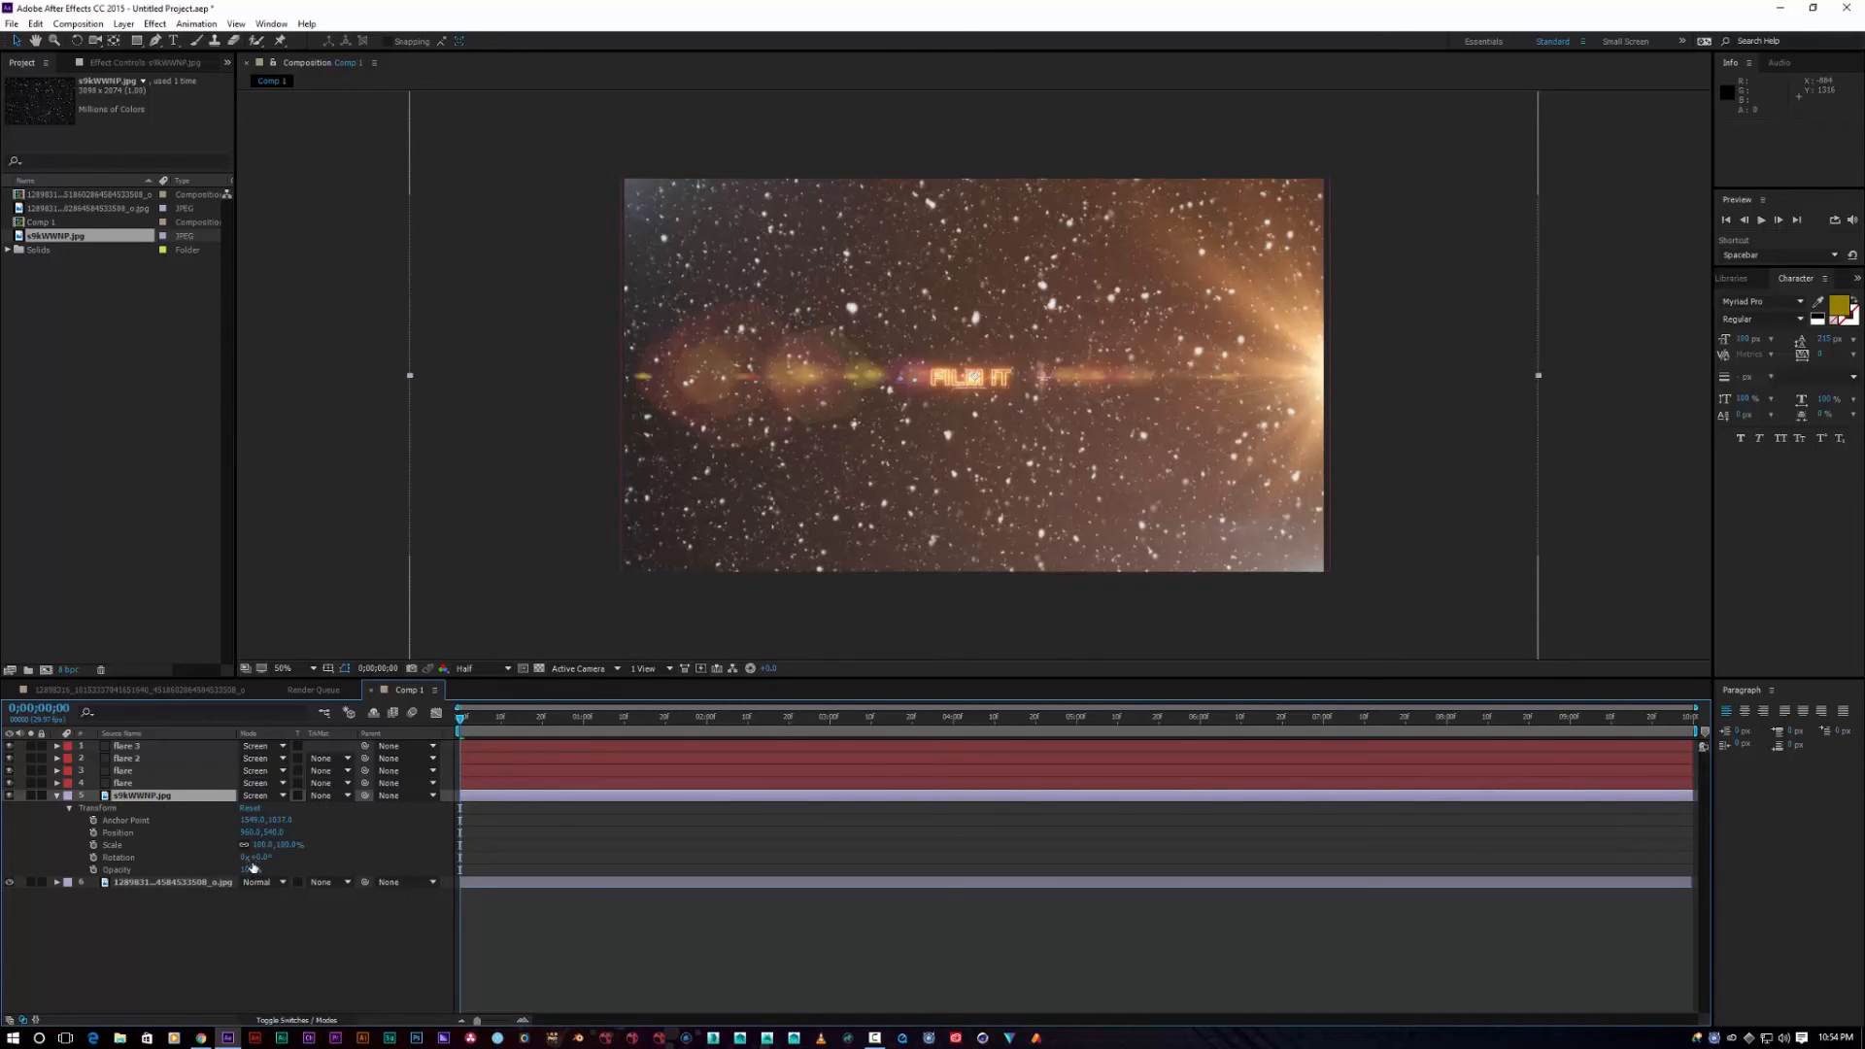
# Step: Fade the dust layer to about 15% opacity and adjust its scale
pyautogui.moveTo(251, 868); pyautogui.dragTo(187, 866)
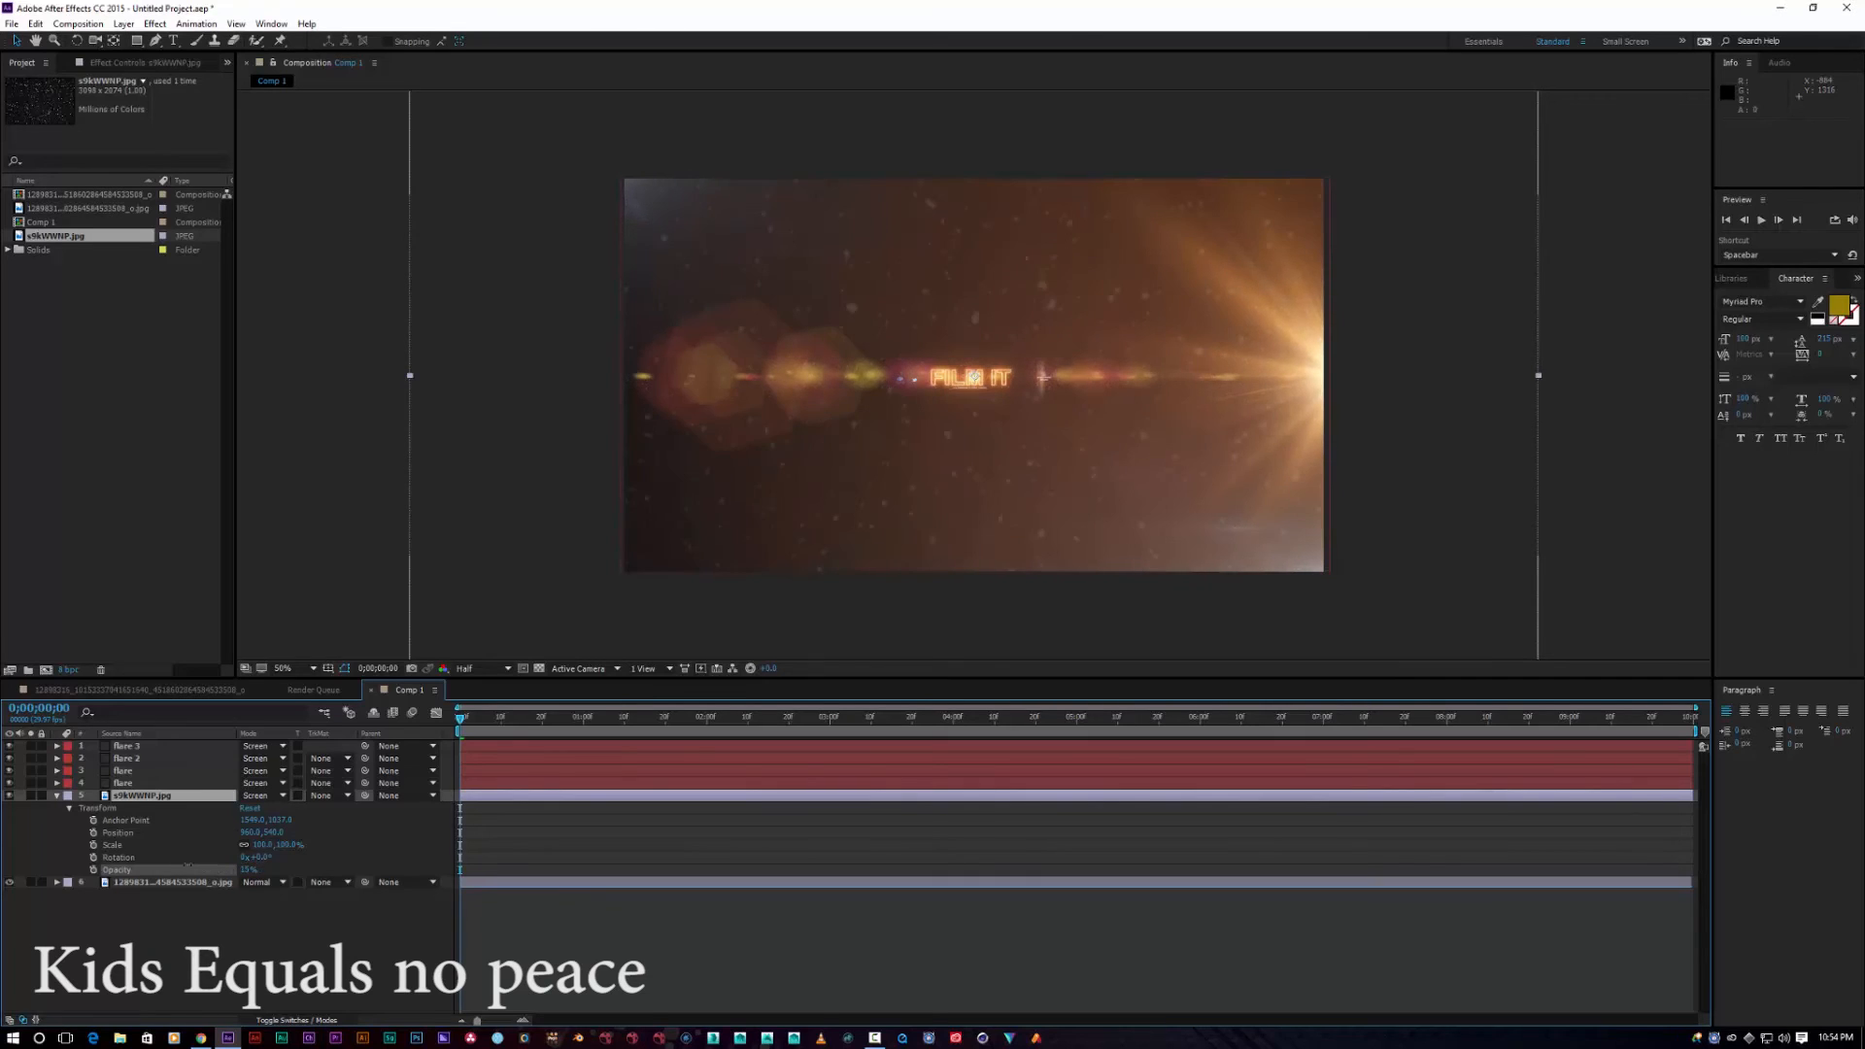
pyautogui.press('Return')
pyautogui.moveTo(288, 848); pyautogui.dragTo(226, 837)
pyautogui.rightClick(913, 338)
pyautogui.click(922, 339)
pyautogui.moveTo(917, 339); pyautogui.dragTo(596, 165)
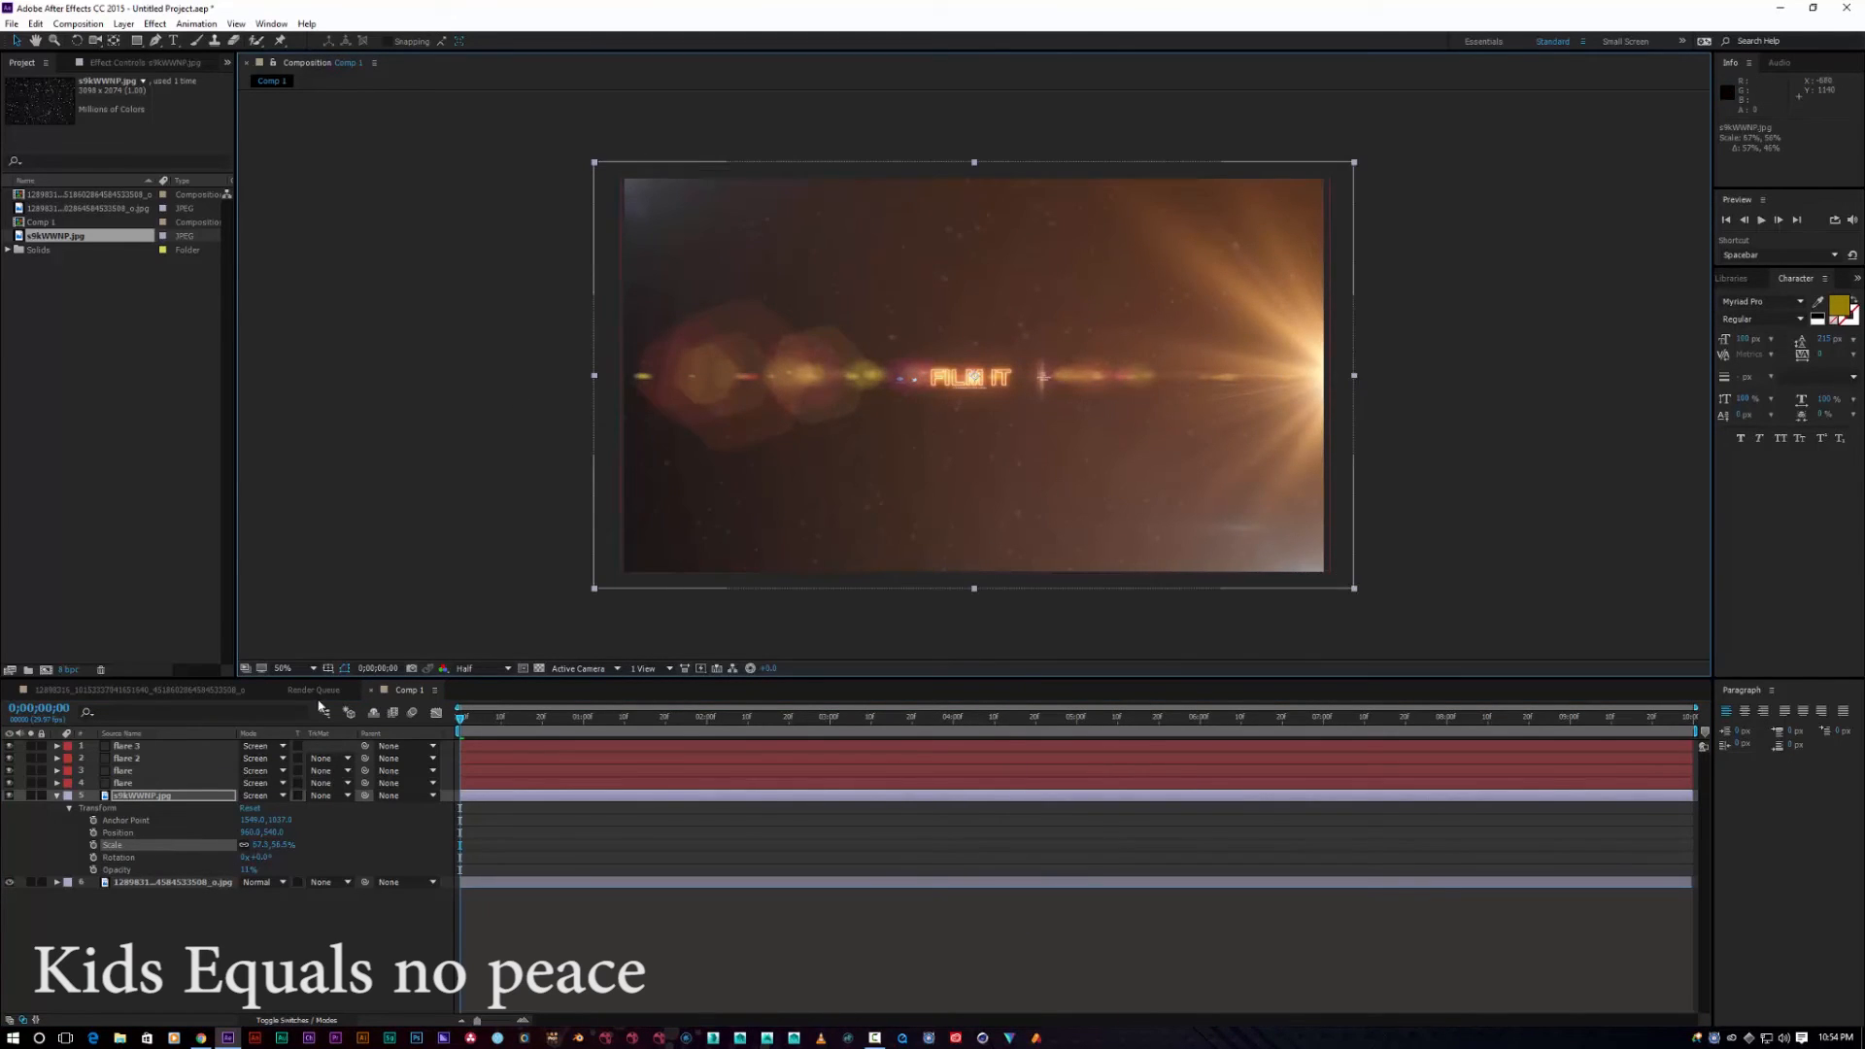
# Step: Keyframe the dust position to drift down by the end and enlarge it to about 142%
pyautogui.click(135, 799)
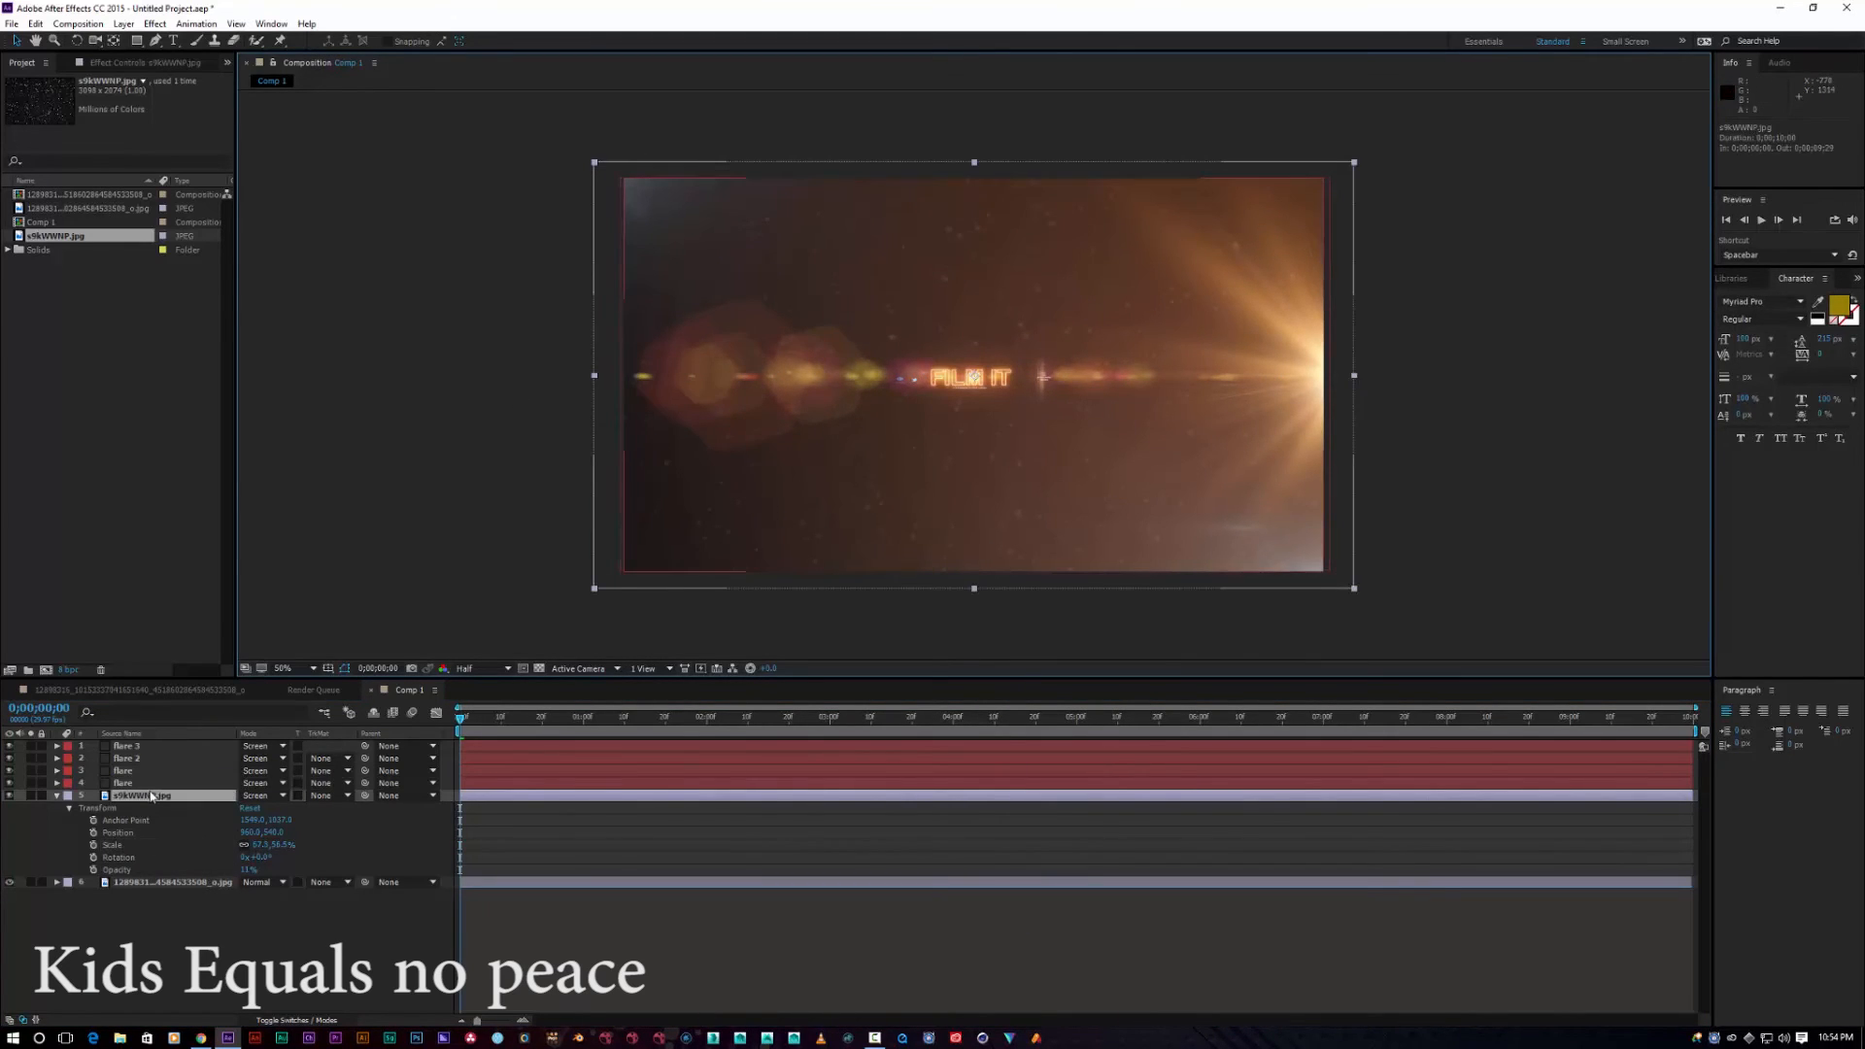
pyautogui.click(93, 834)
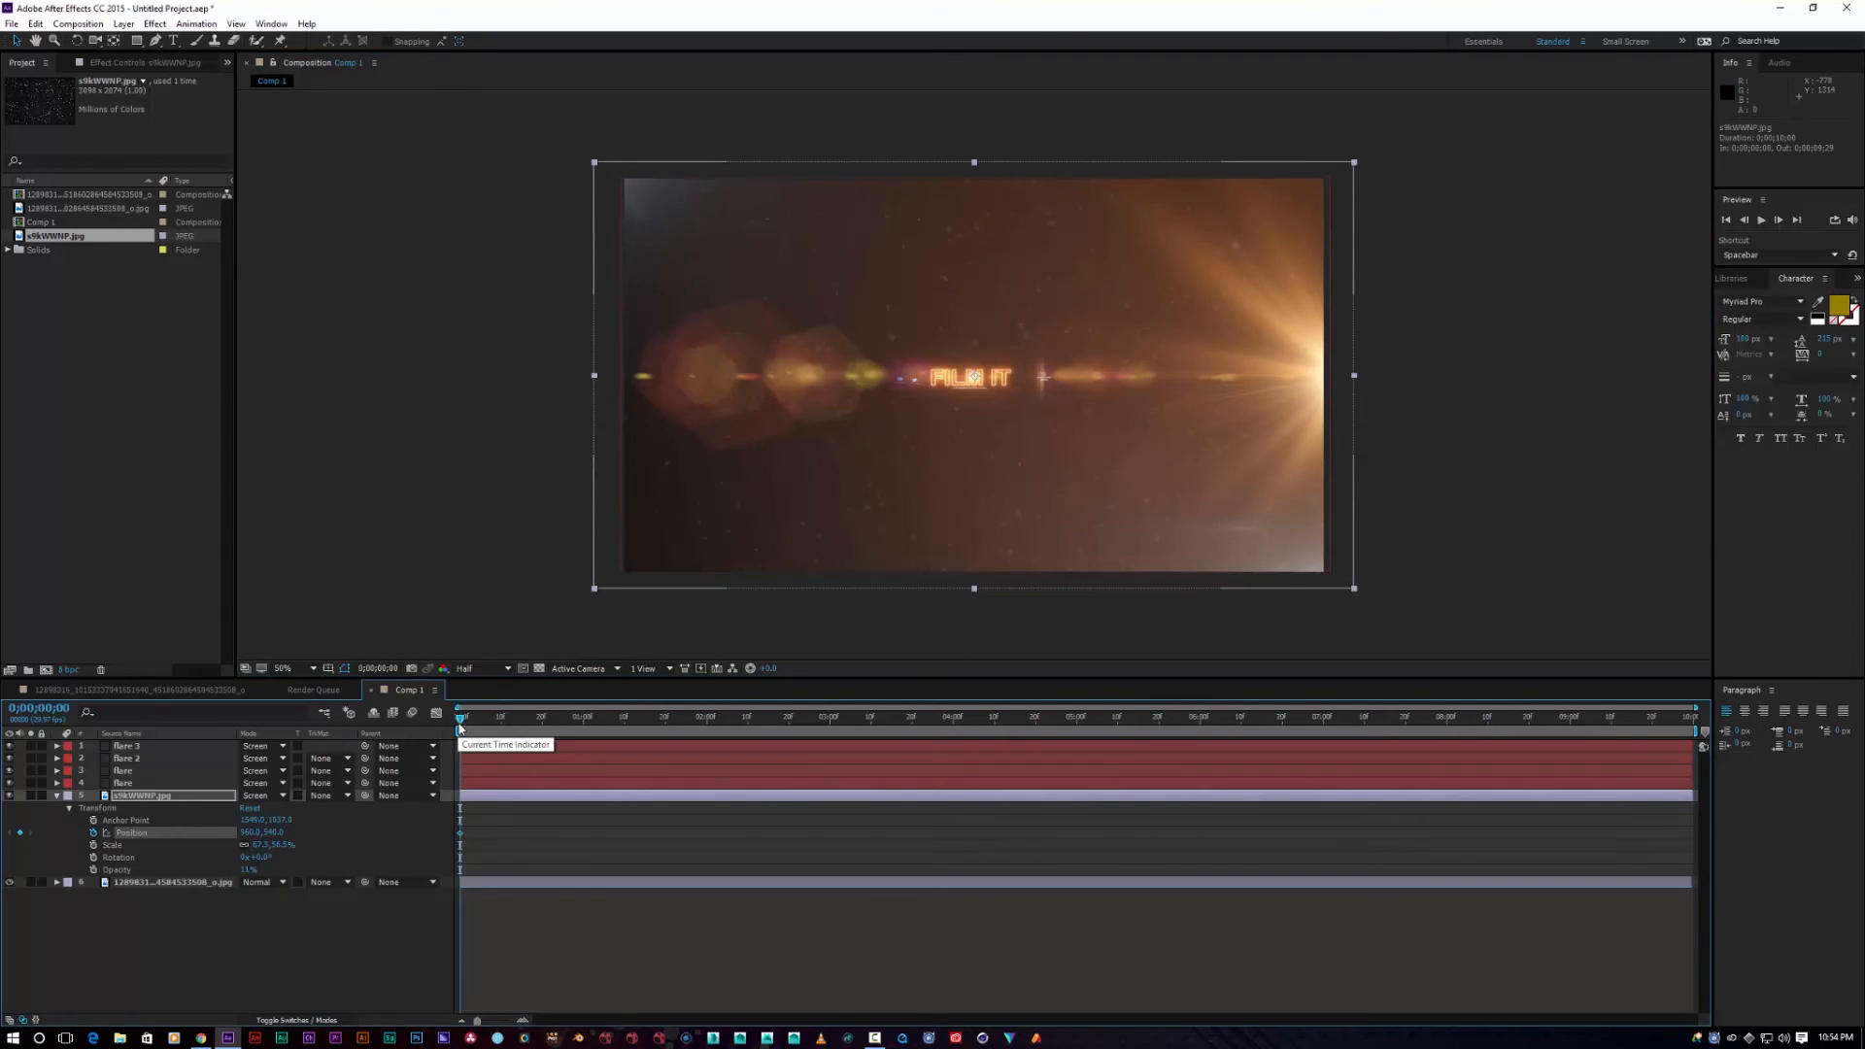
pyautogui.moveTo(461, 724)
pyautogui.mouseDown()
pyautogui.moveTo(1524, 747)
pyautogui.moveTo(1690, 730)
pyautogui.mouseUp()
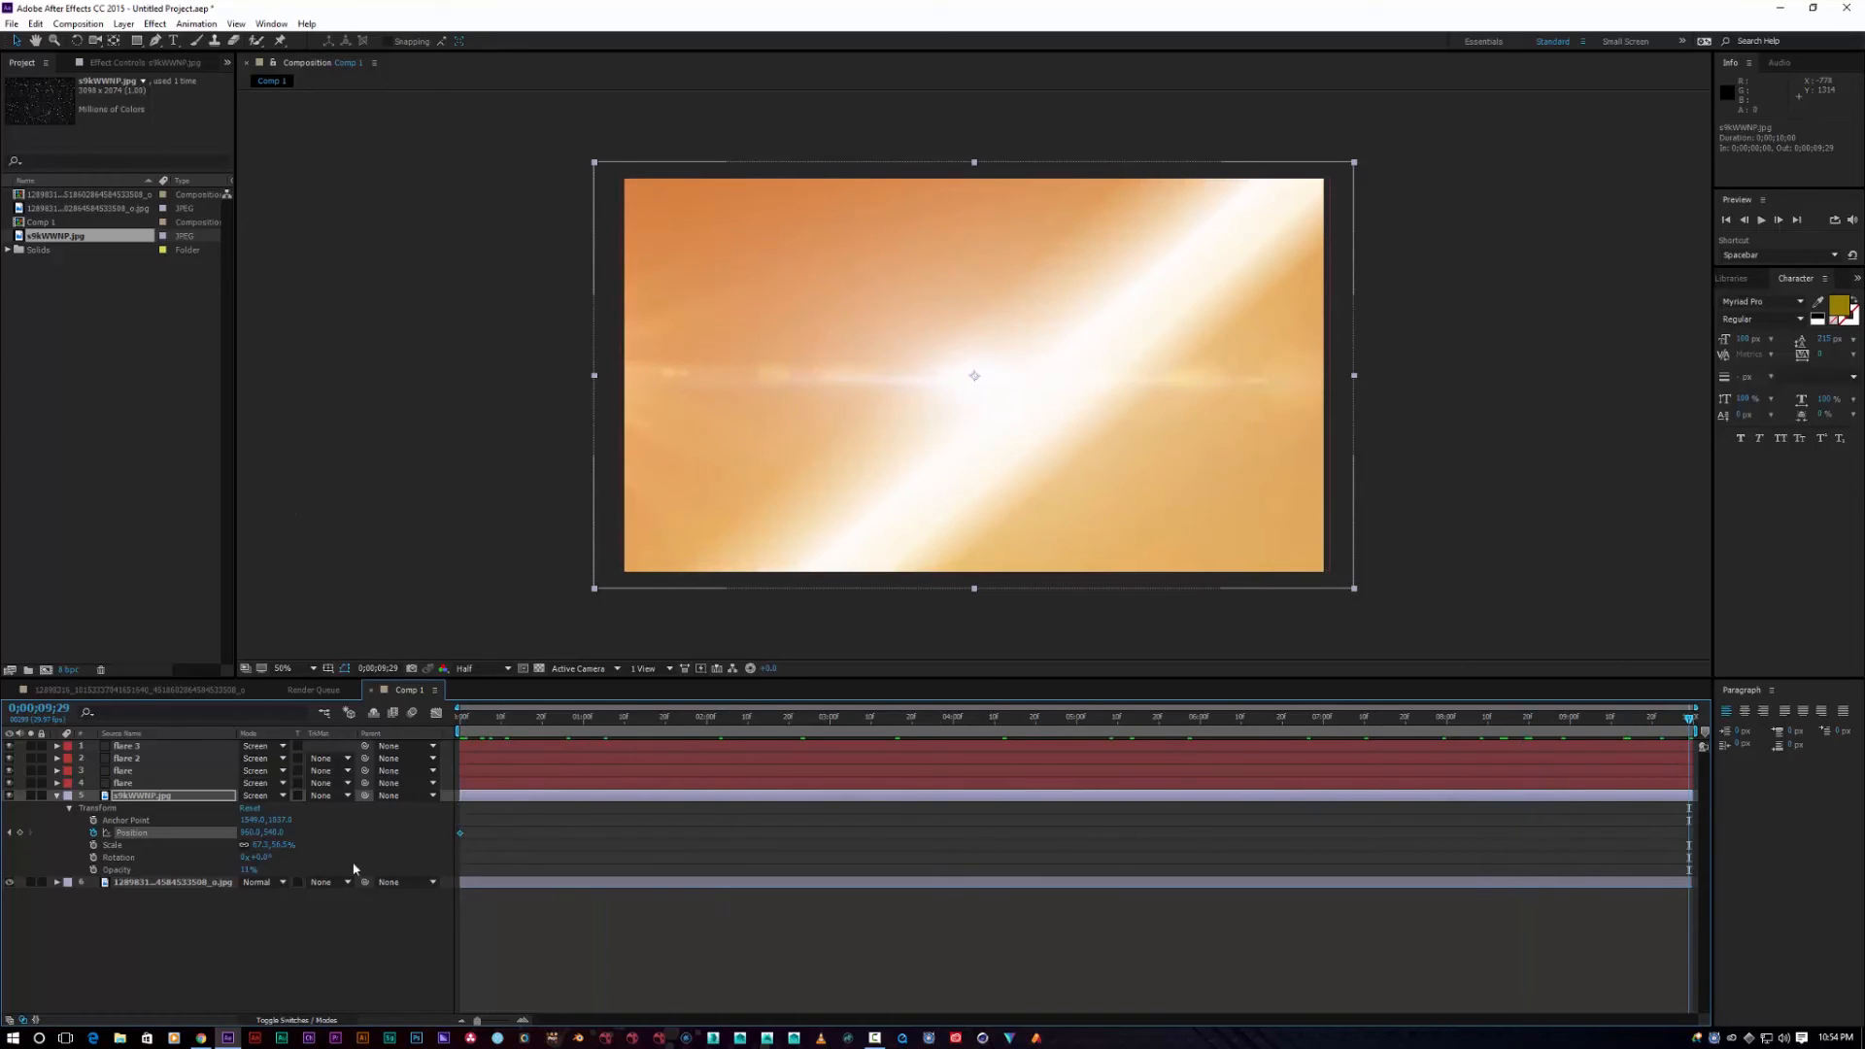
pyautogui.moveTo(974, 376); pyautogui.dragTo(974, 380)
pyautogui.moveTo(280, 847); pyautogui.dragTo(433, 827)
pyautogui.moveTo(1675, 721); pyautogui.dragTo(427, 696)
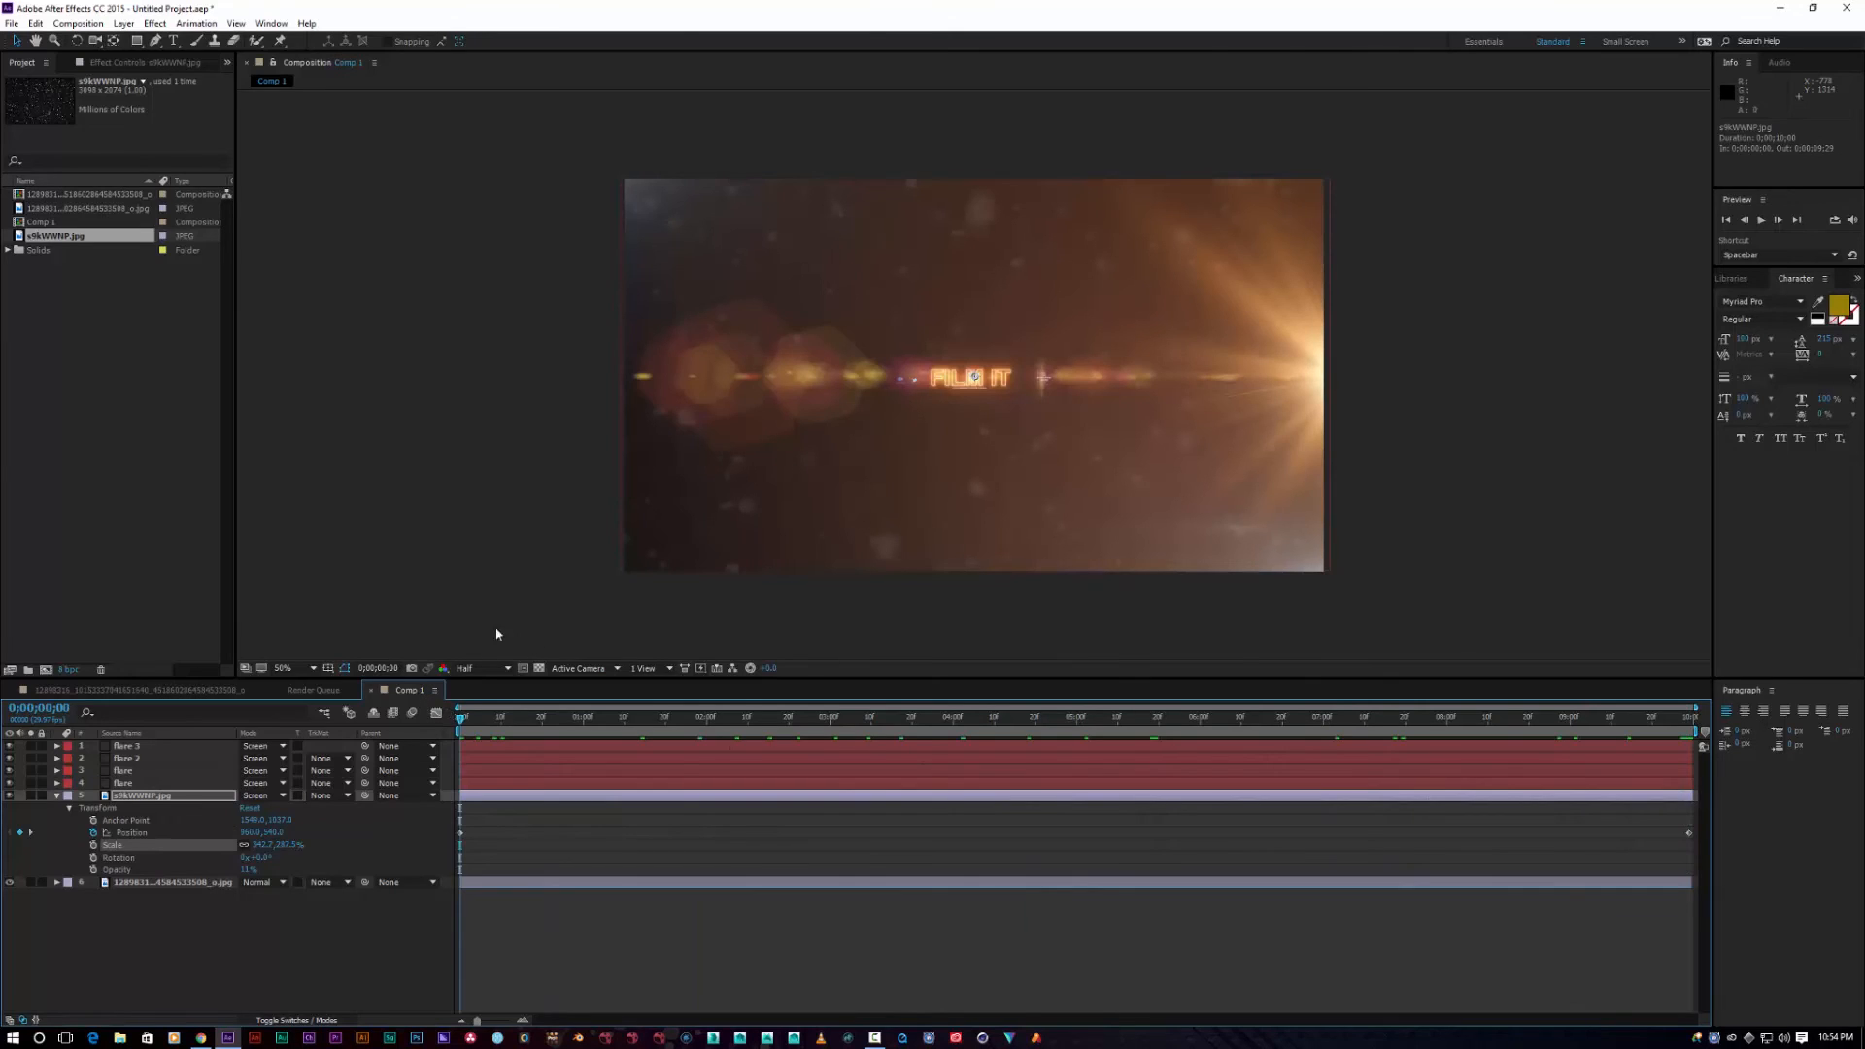
pyautogui.click(56, 795)
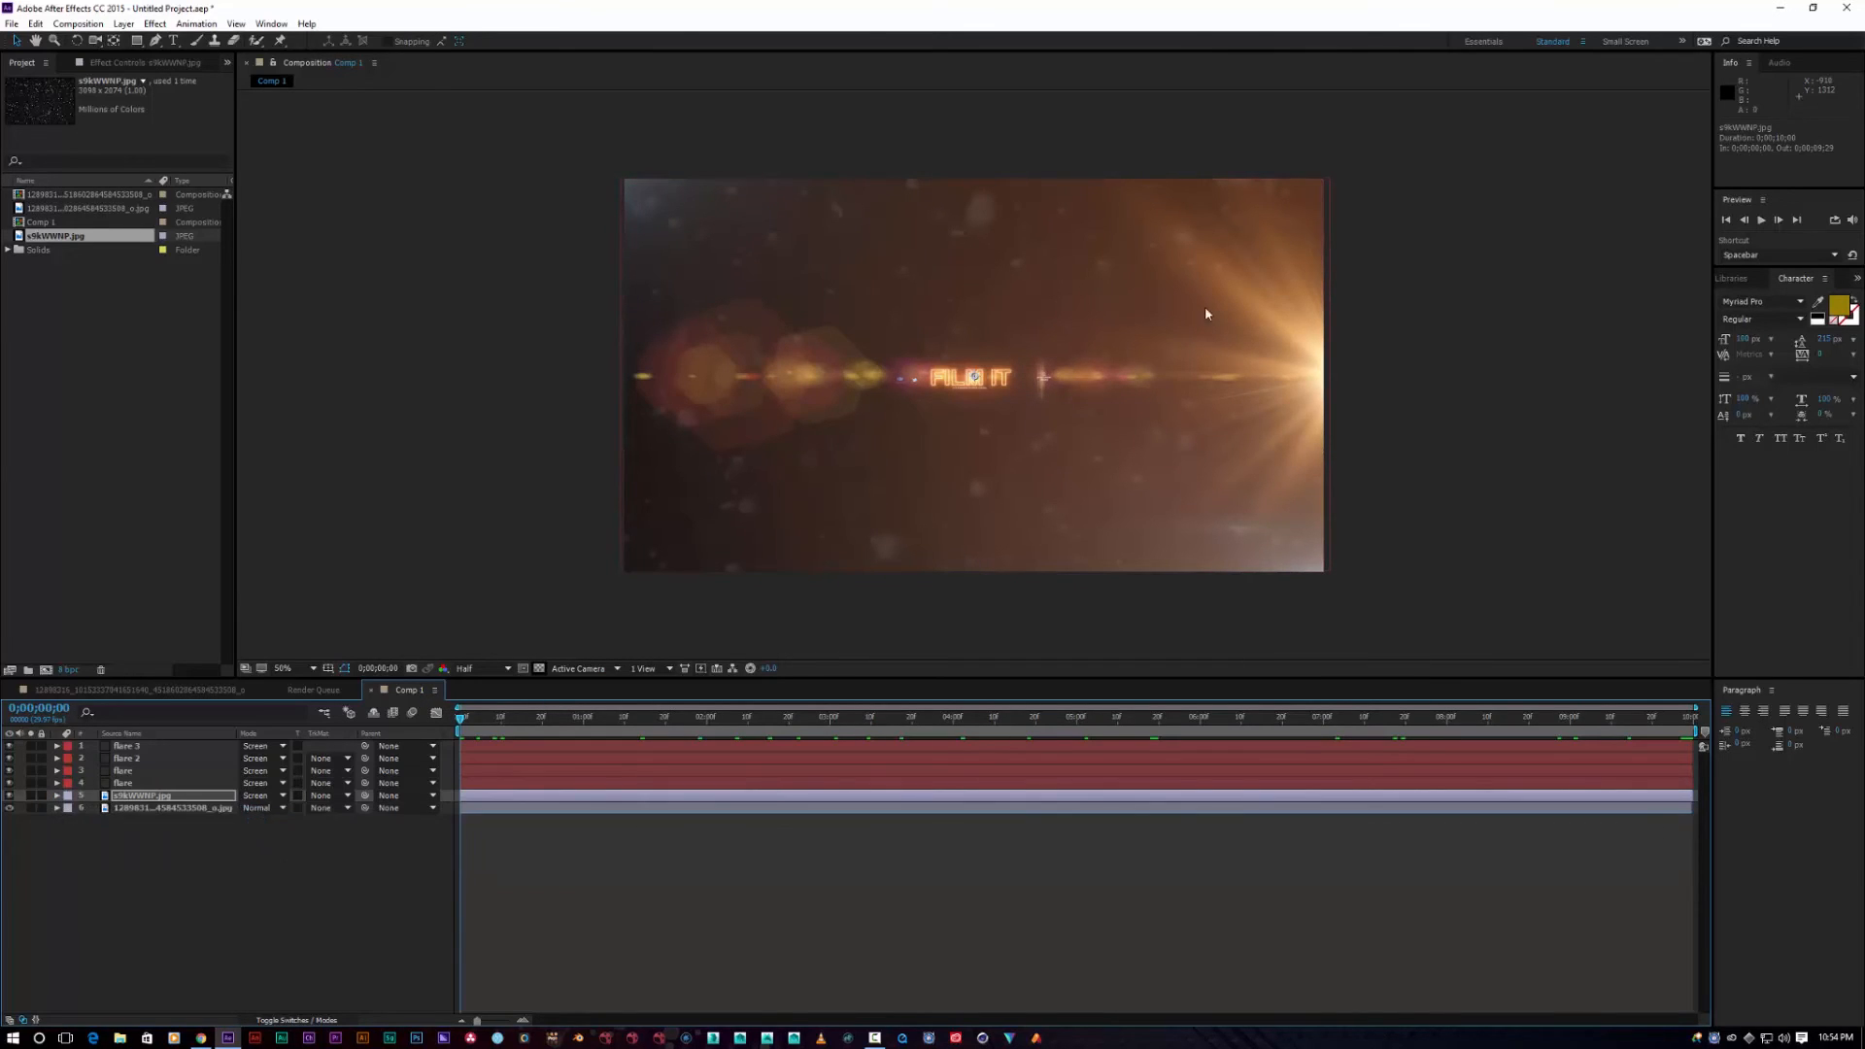
# Step: Play the composition, stop the preview, return to 0;00;00;00 and select the background layer
pyautogui.click(1761, 221)
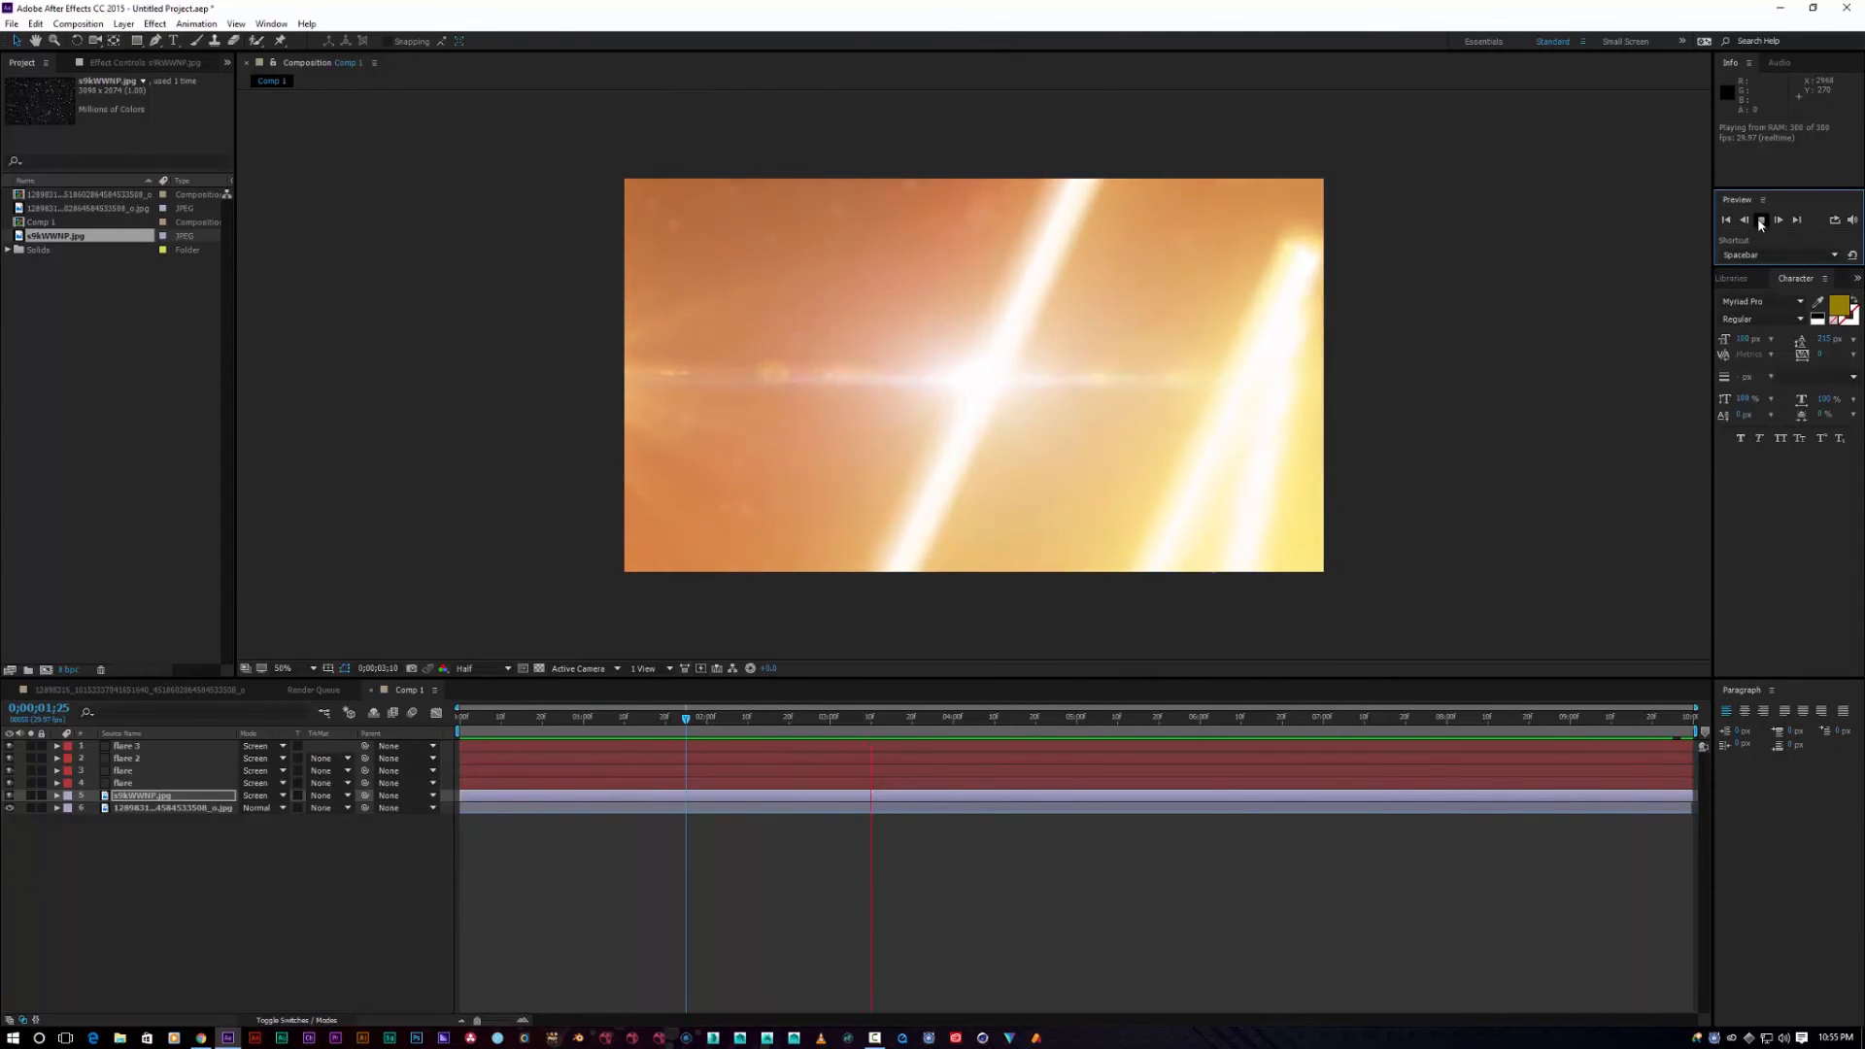
pyautogui.press('space')
pyautogui.moveTo(919, 725); pyautogui.dragTo(448, 669)
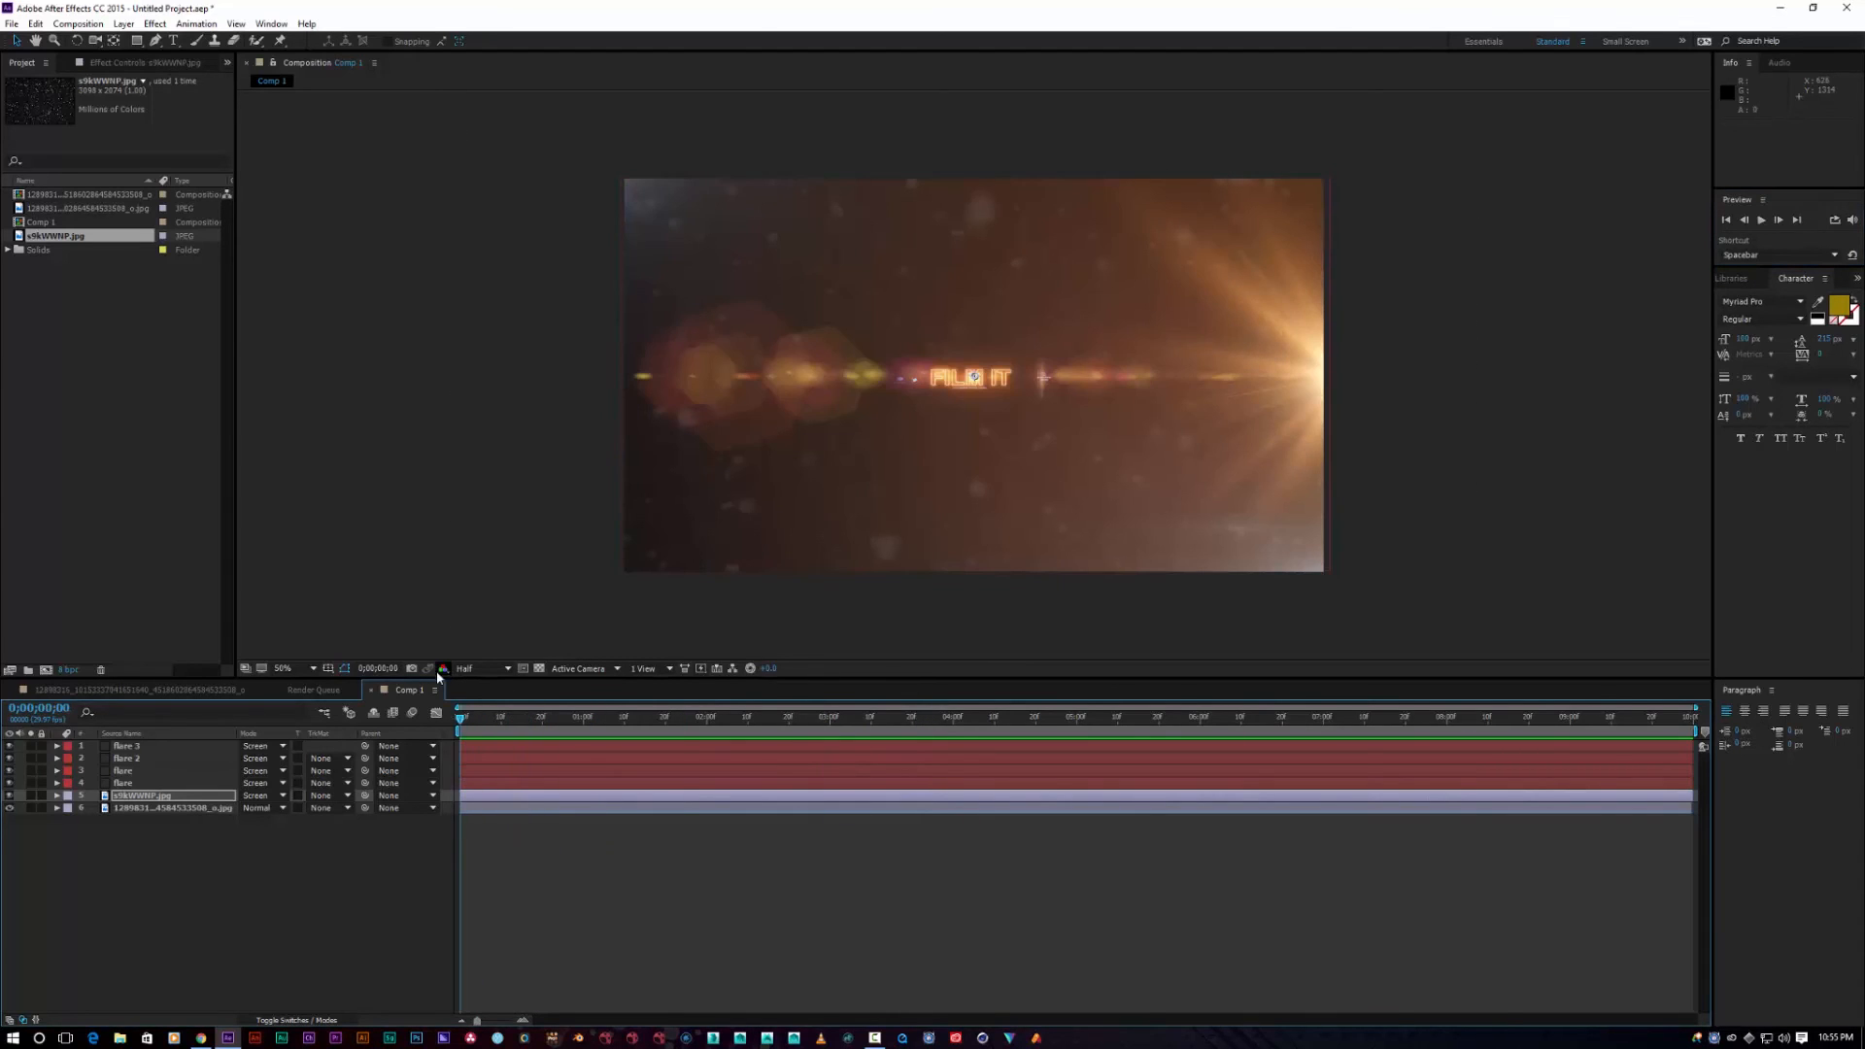
pyautogui.click(162, 812)
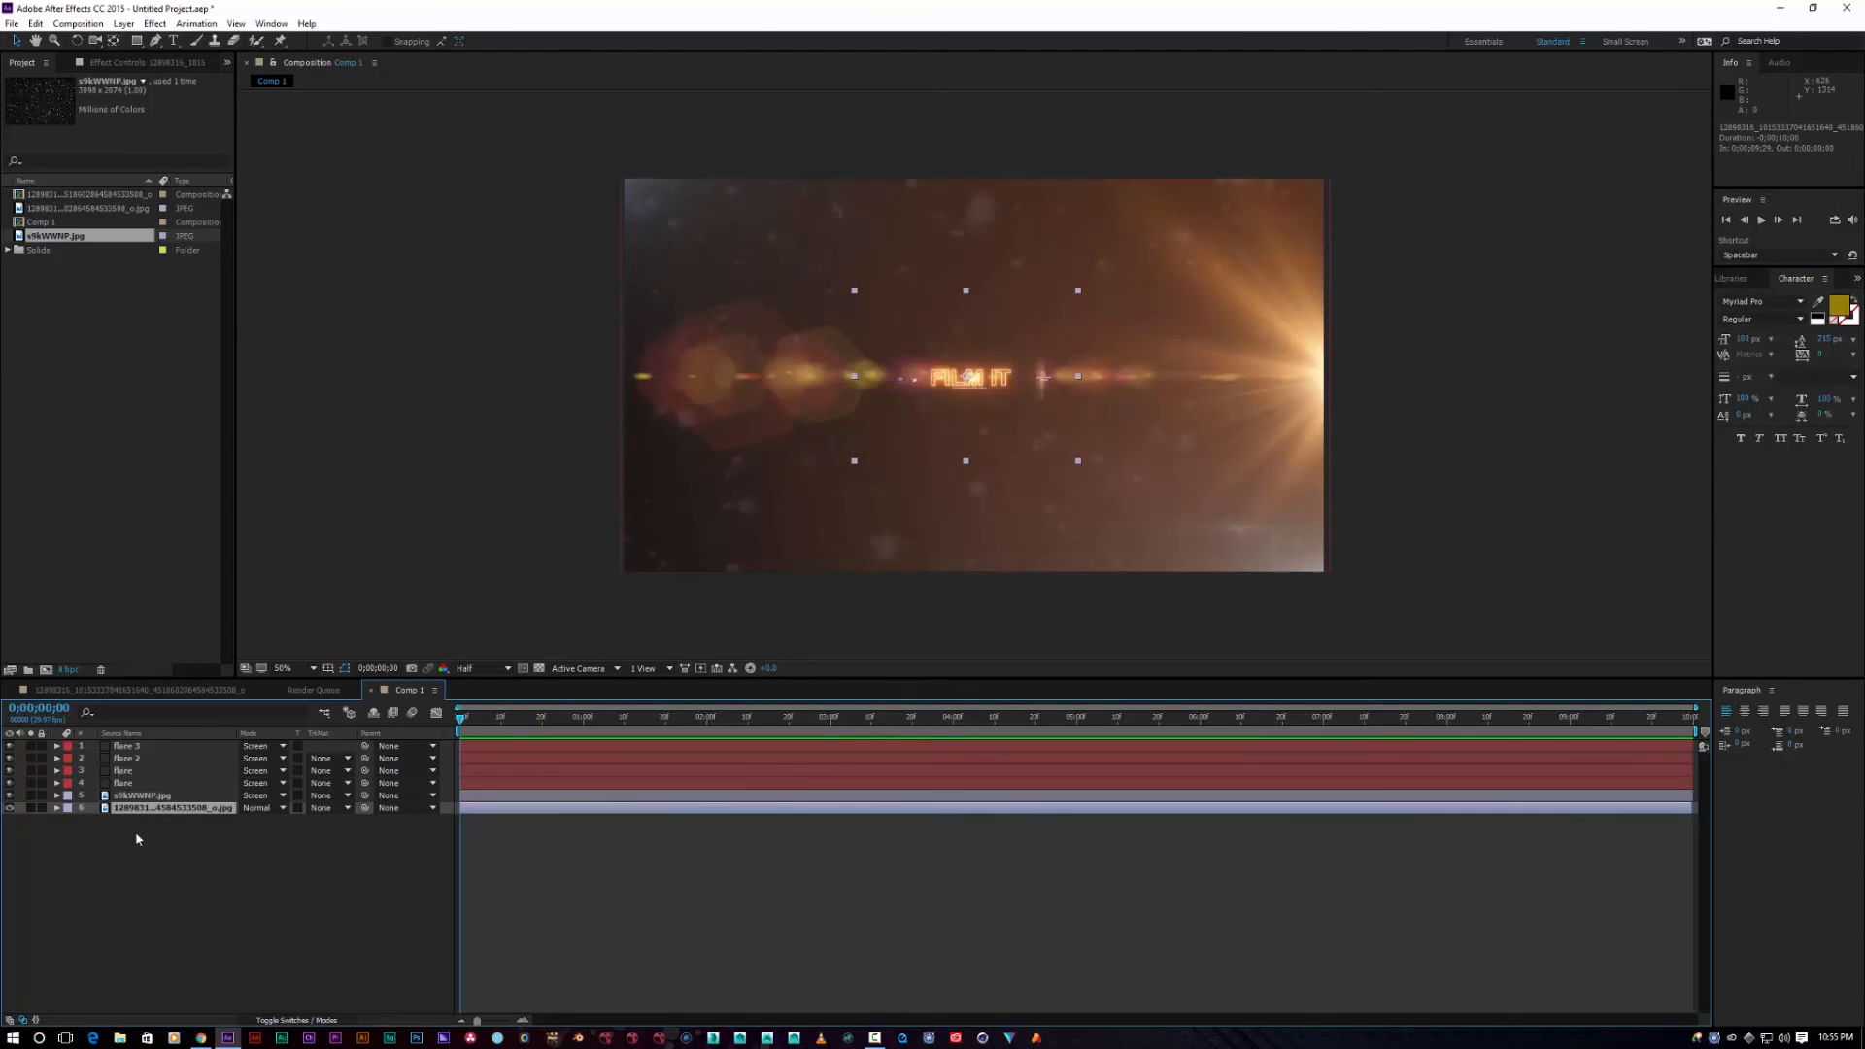
# Step: Add a new adjustment layer at the top of the timeline
pyautogui.click(137, 839)
pyautogui.rightClick(137, 834)
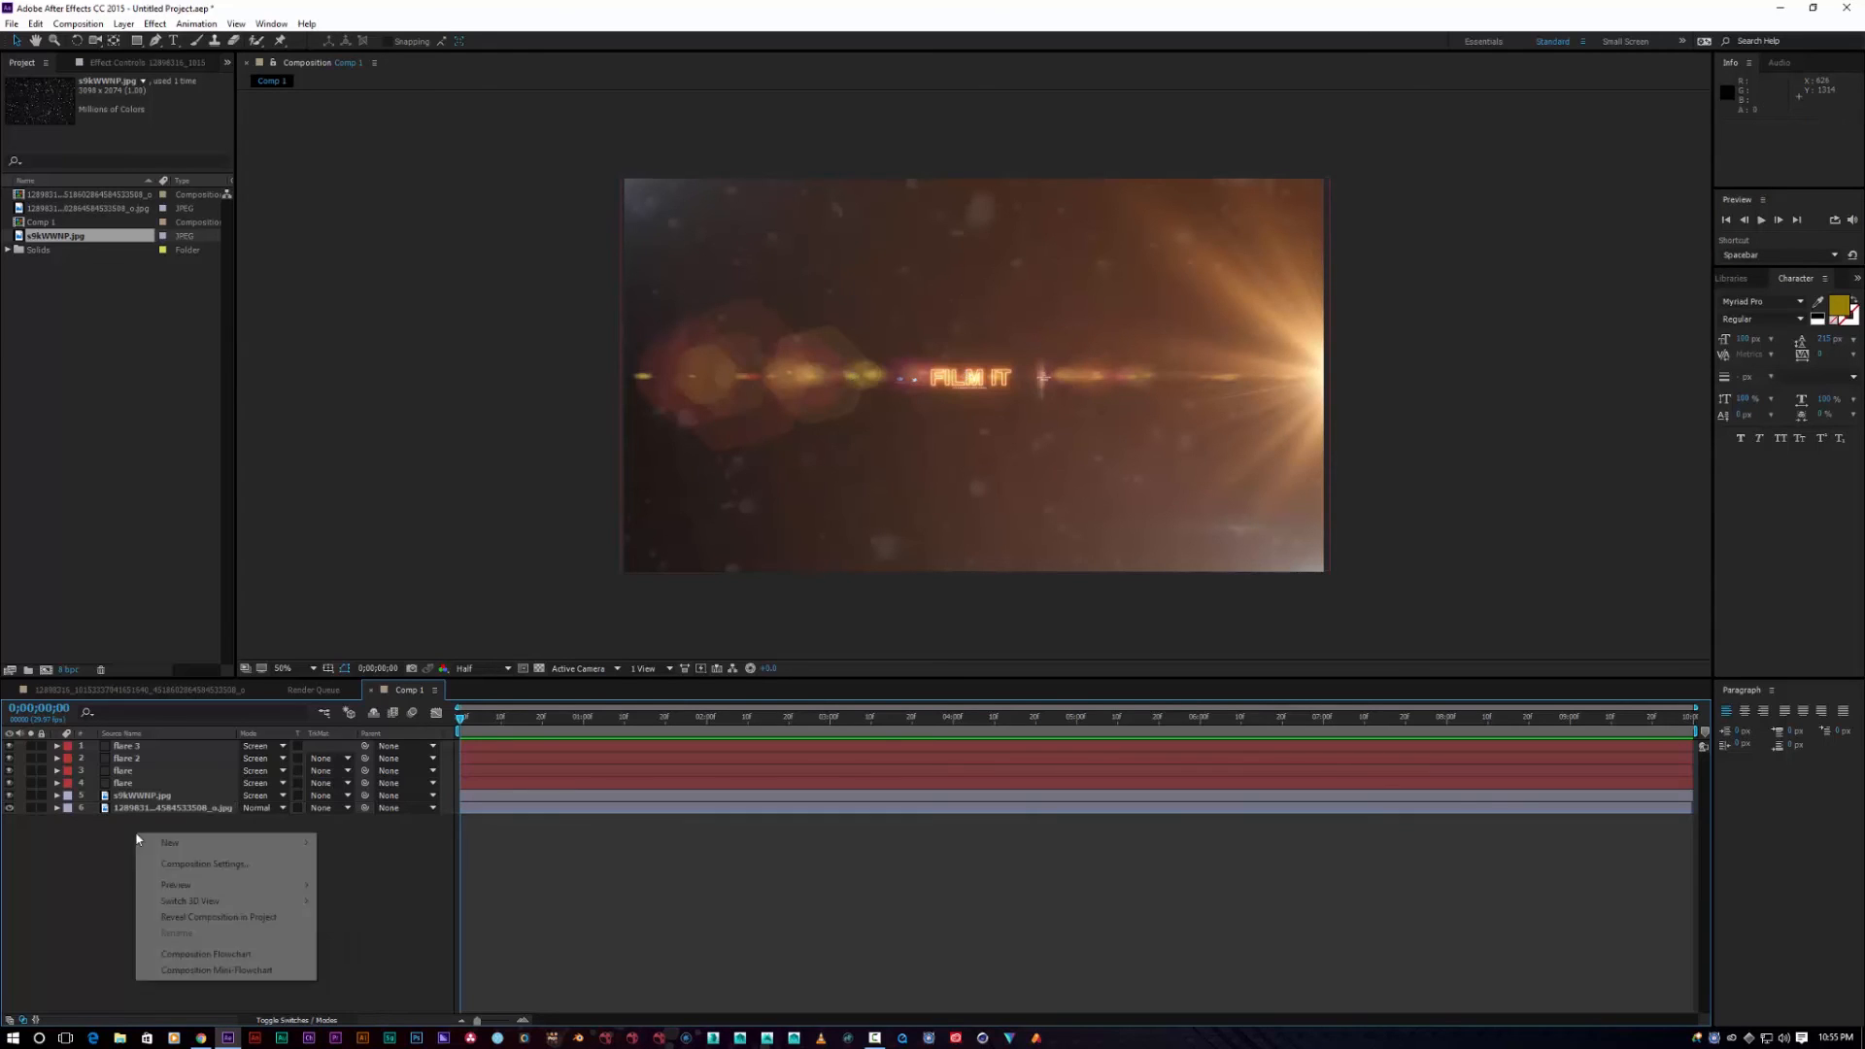
pyautogui.moveTo(255, 843)
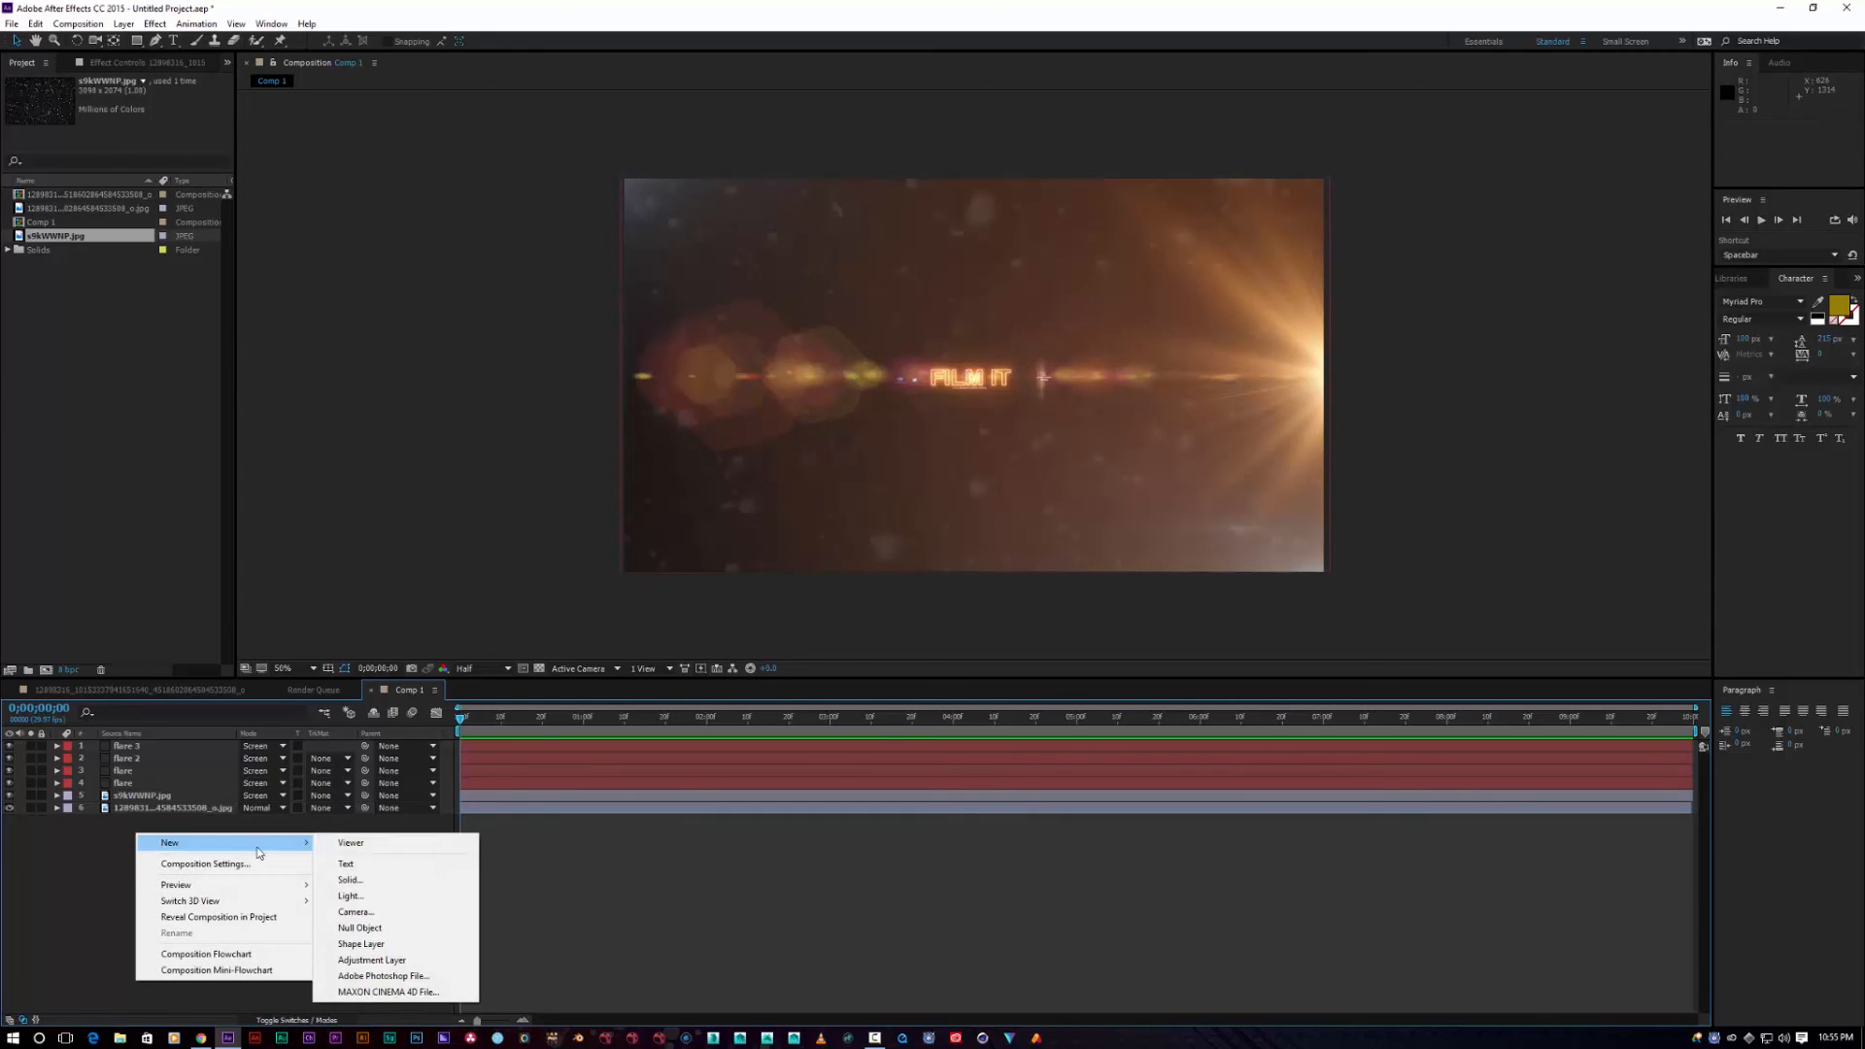
pyautogui.click(372, 960)
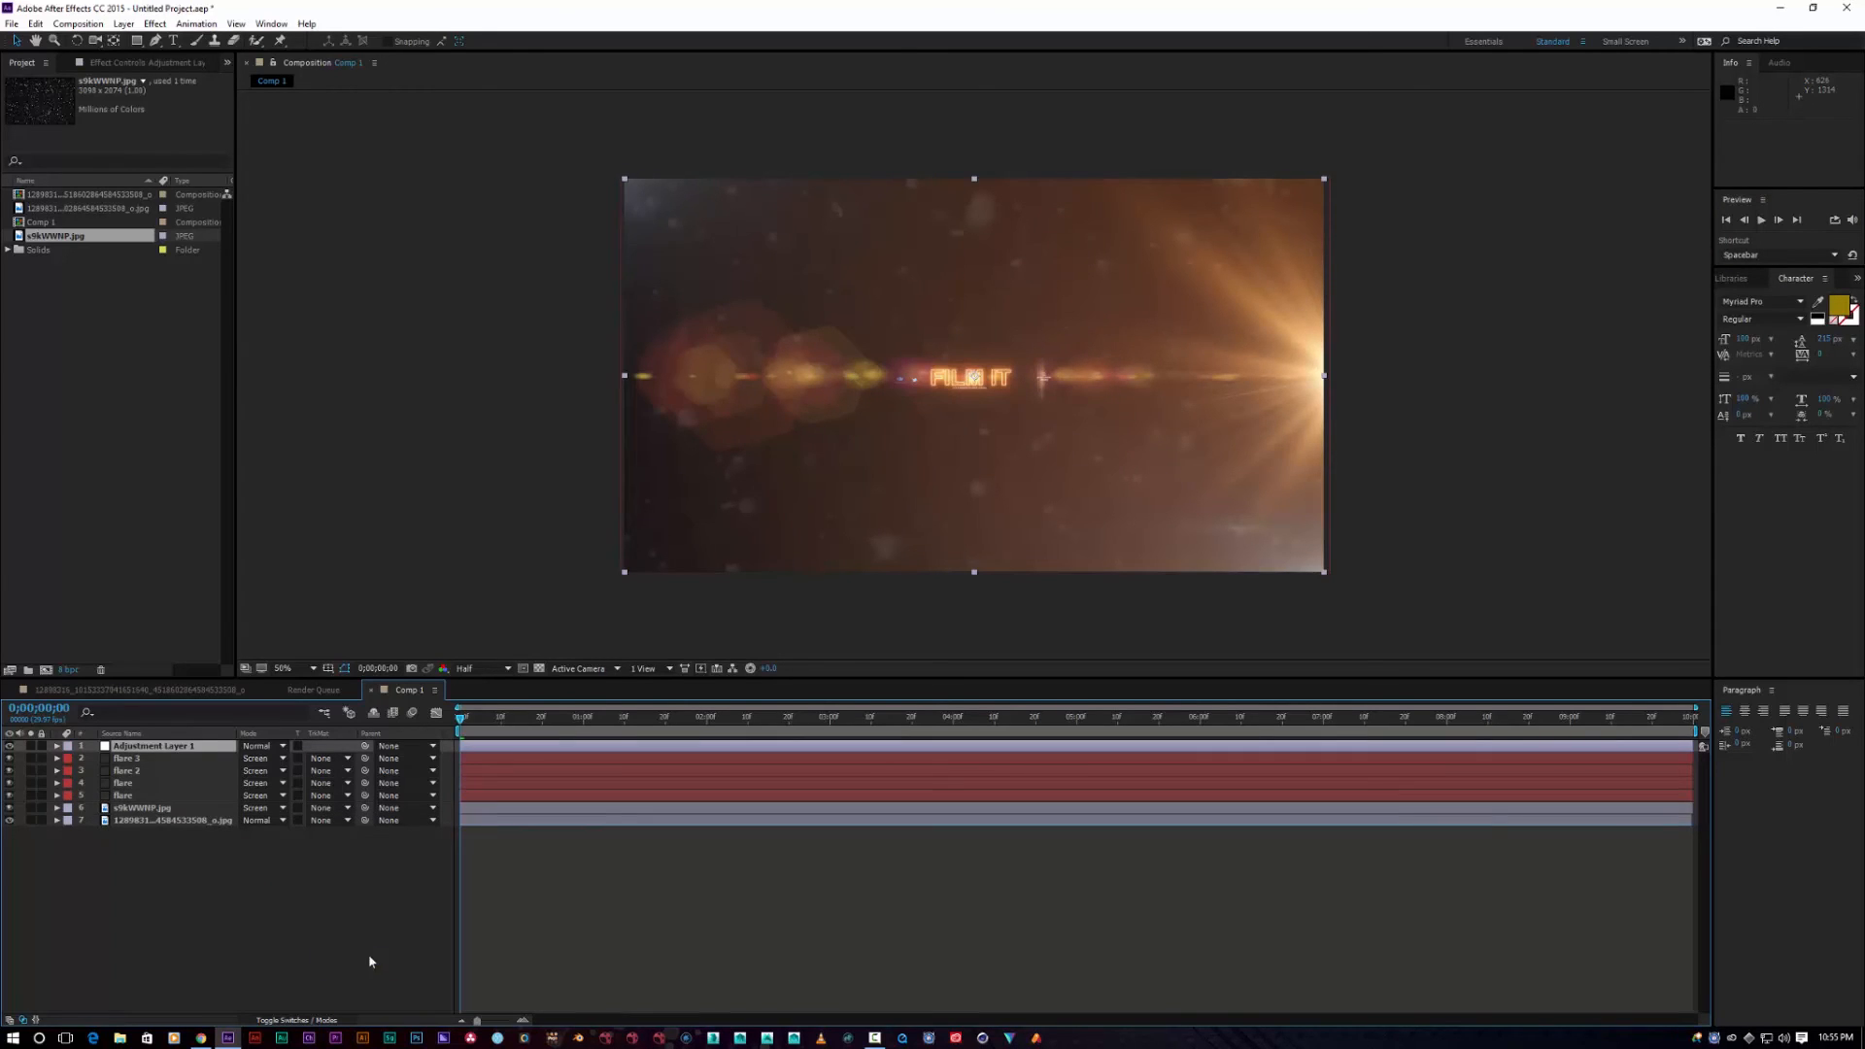
# Step: Apply Curves to the adjustment layer and bend the curve down to darken the scene
pyautogui.rightClick(187, 740)
pyautogui.rightClick(148, 745)
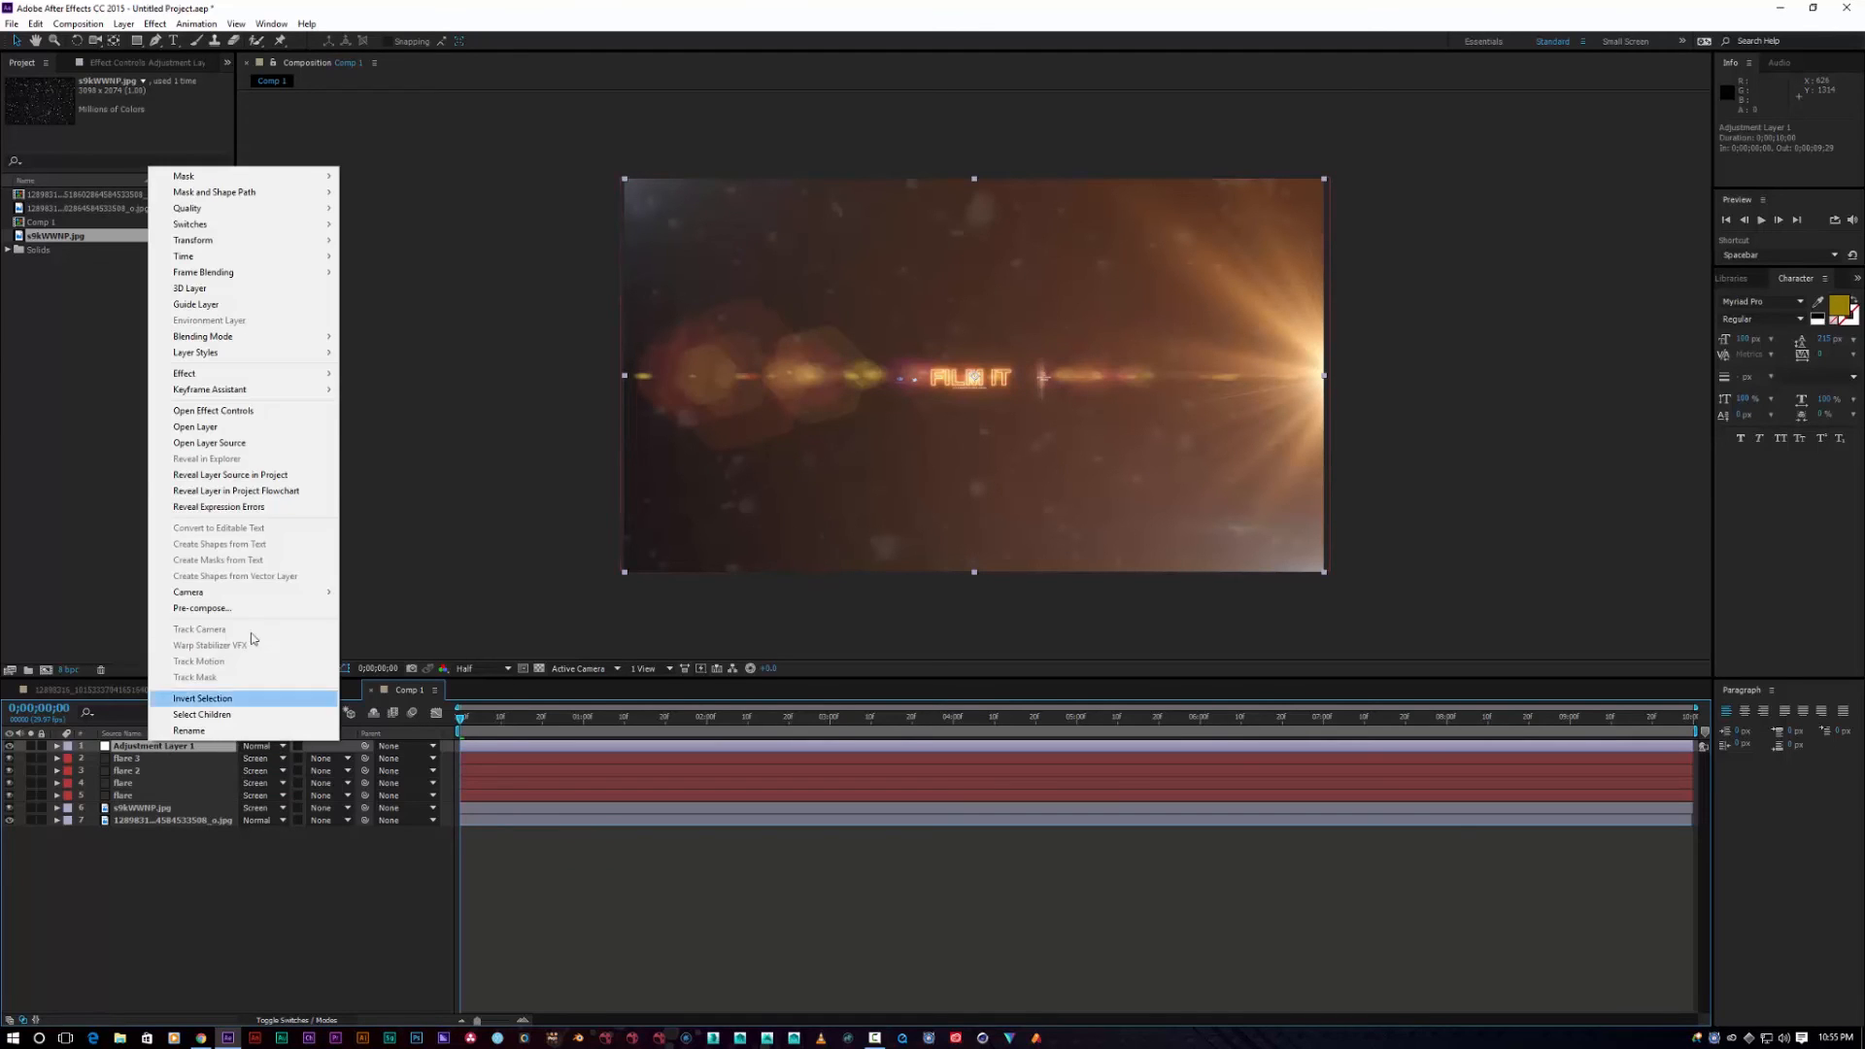
pyautogui.moveTo(304, 384)
pyautogui.moveTo(515, 238)
pyautogui.click(592, 526)
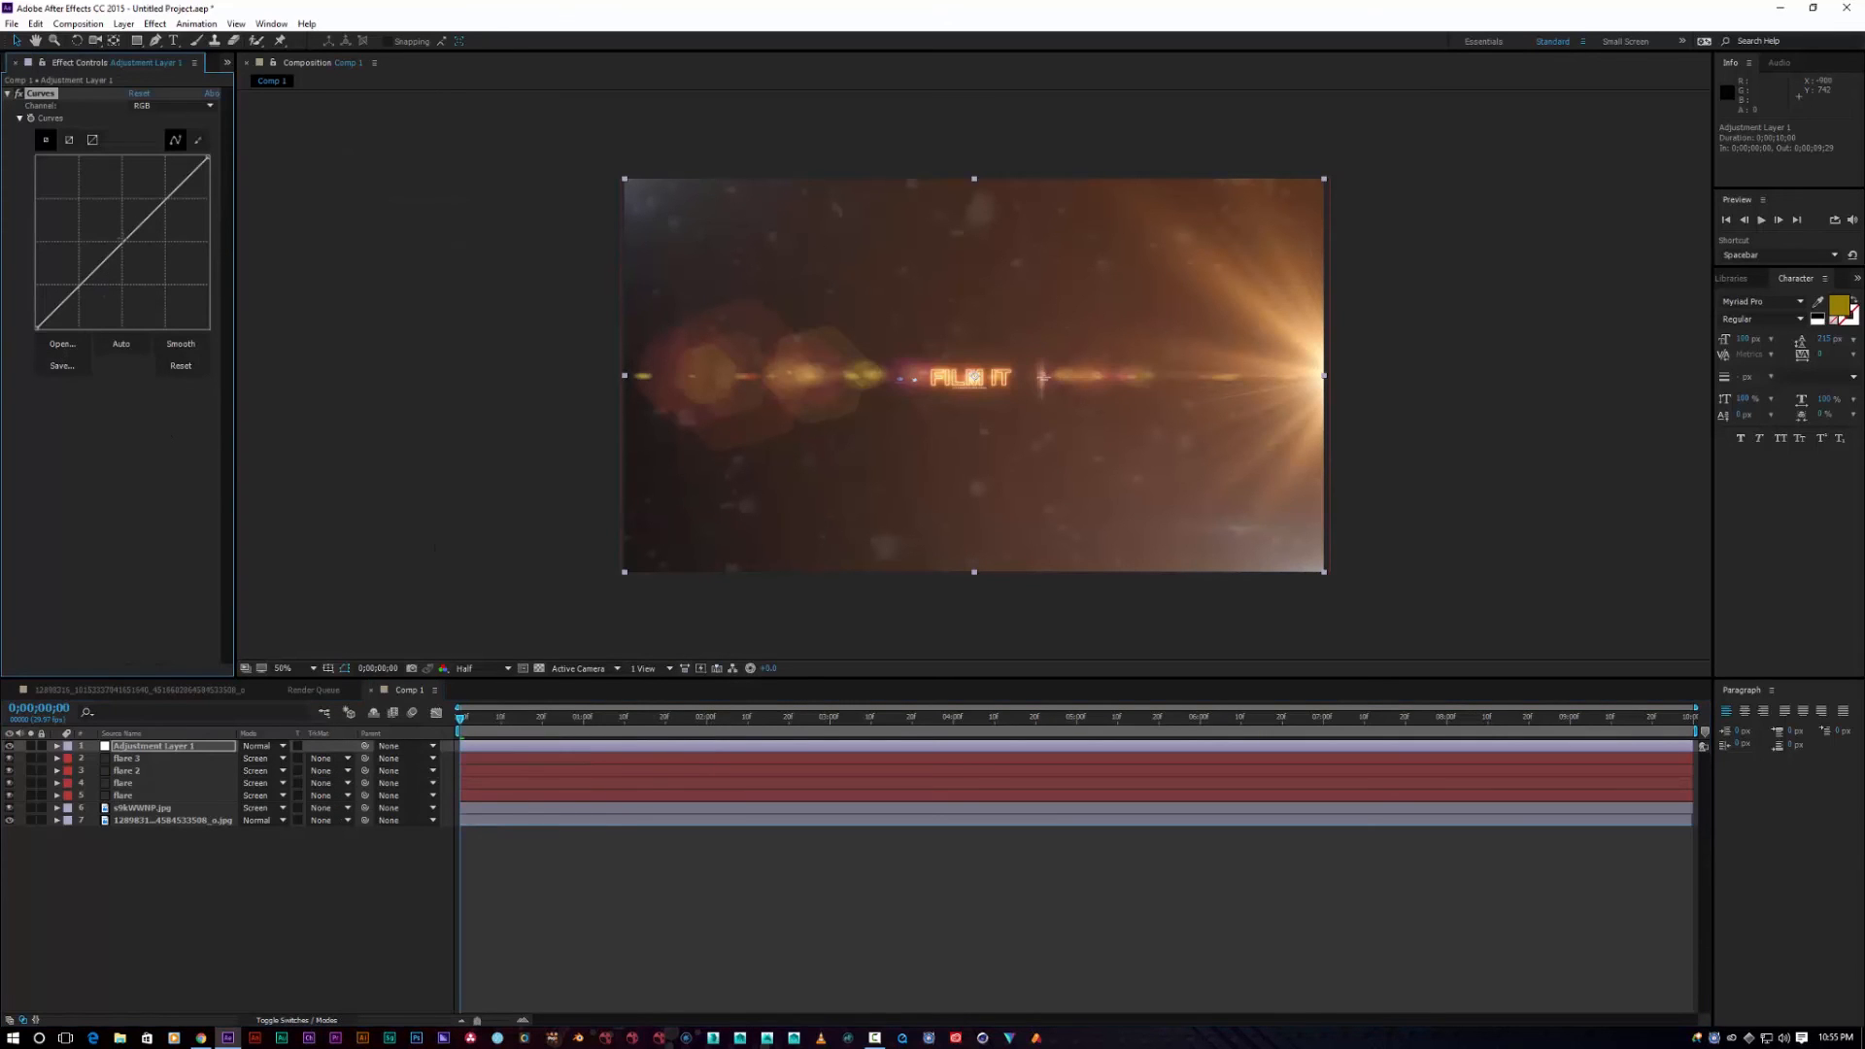
pyautogui.moveTo(118, 247); pyautogui.dragTo(146, 267)
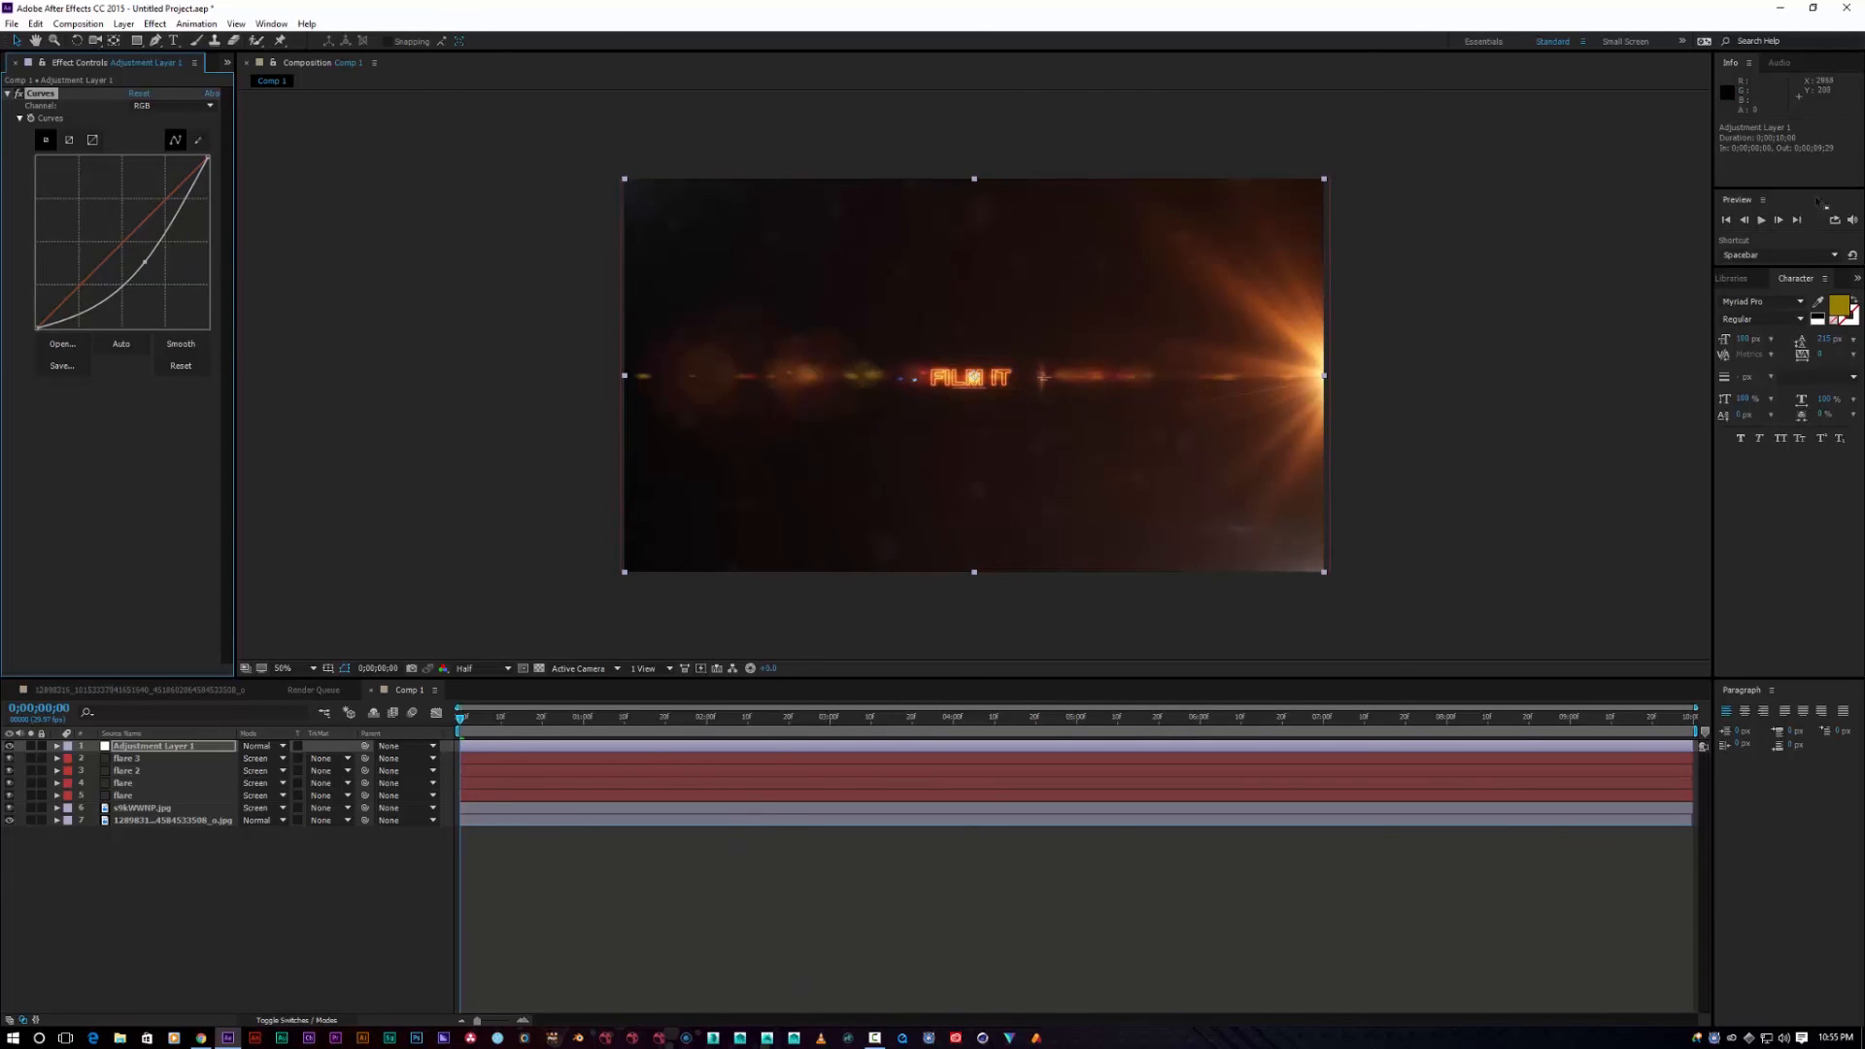
pyautogui.click(1763, 221)
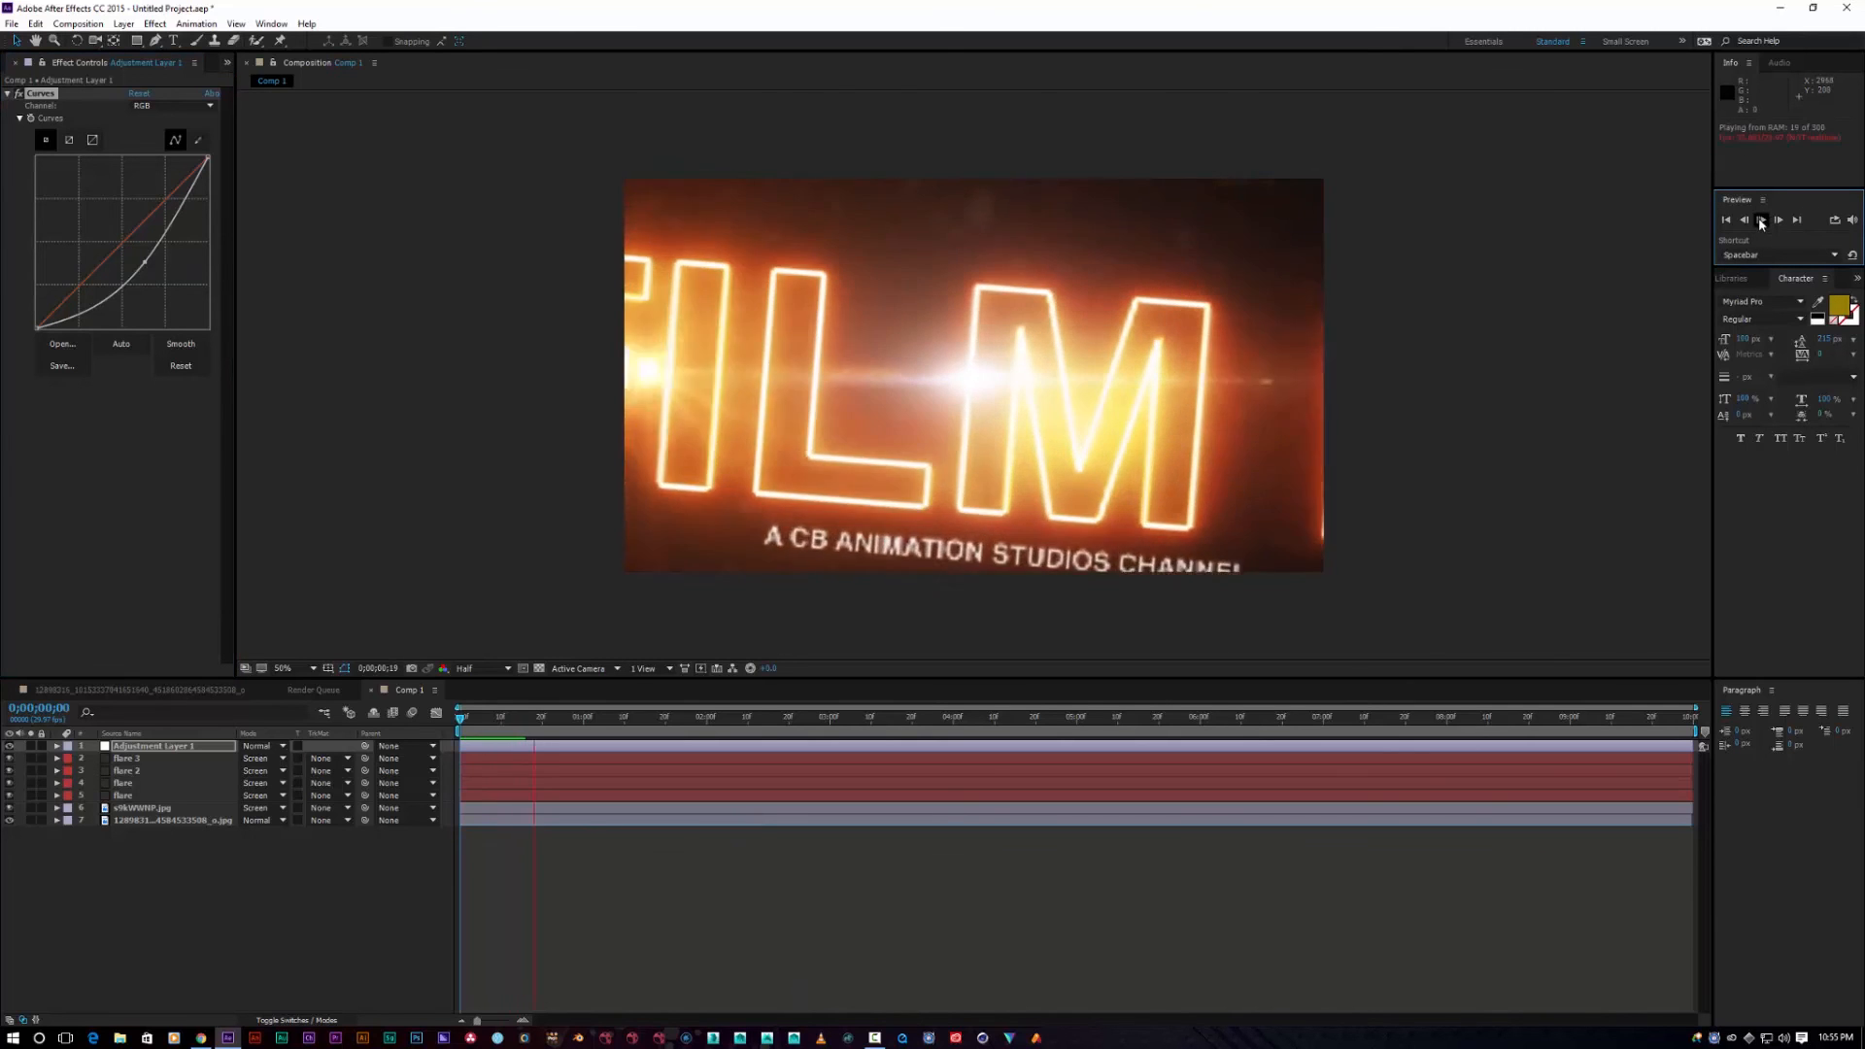
pyautogui.press('space')
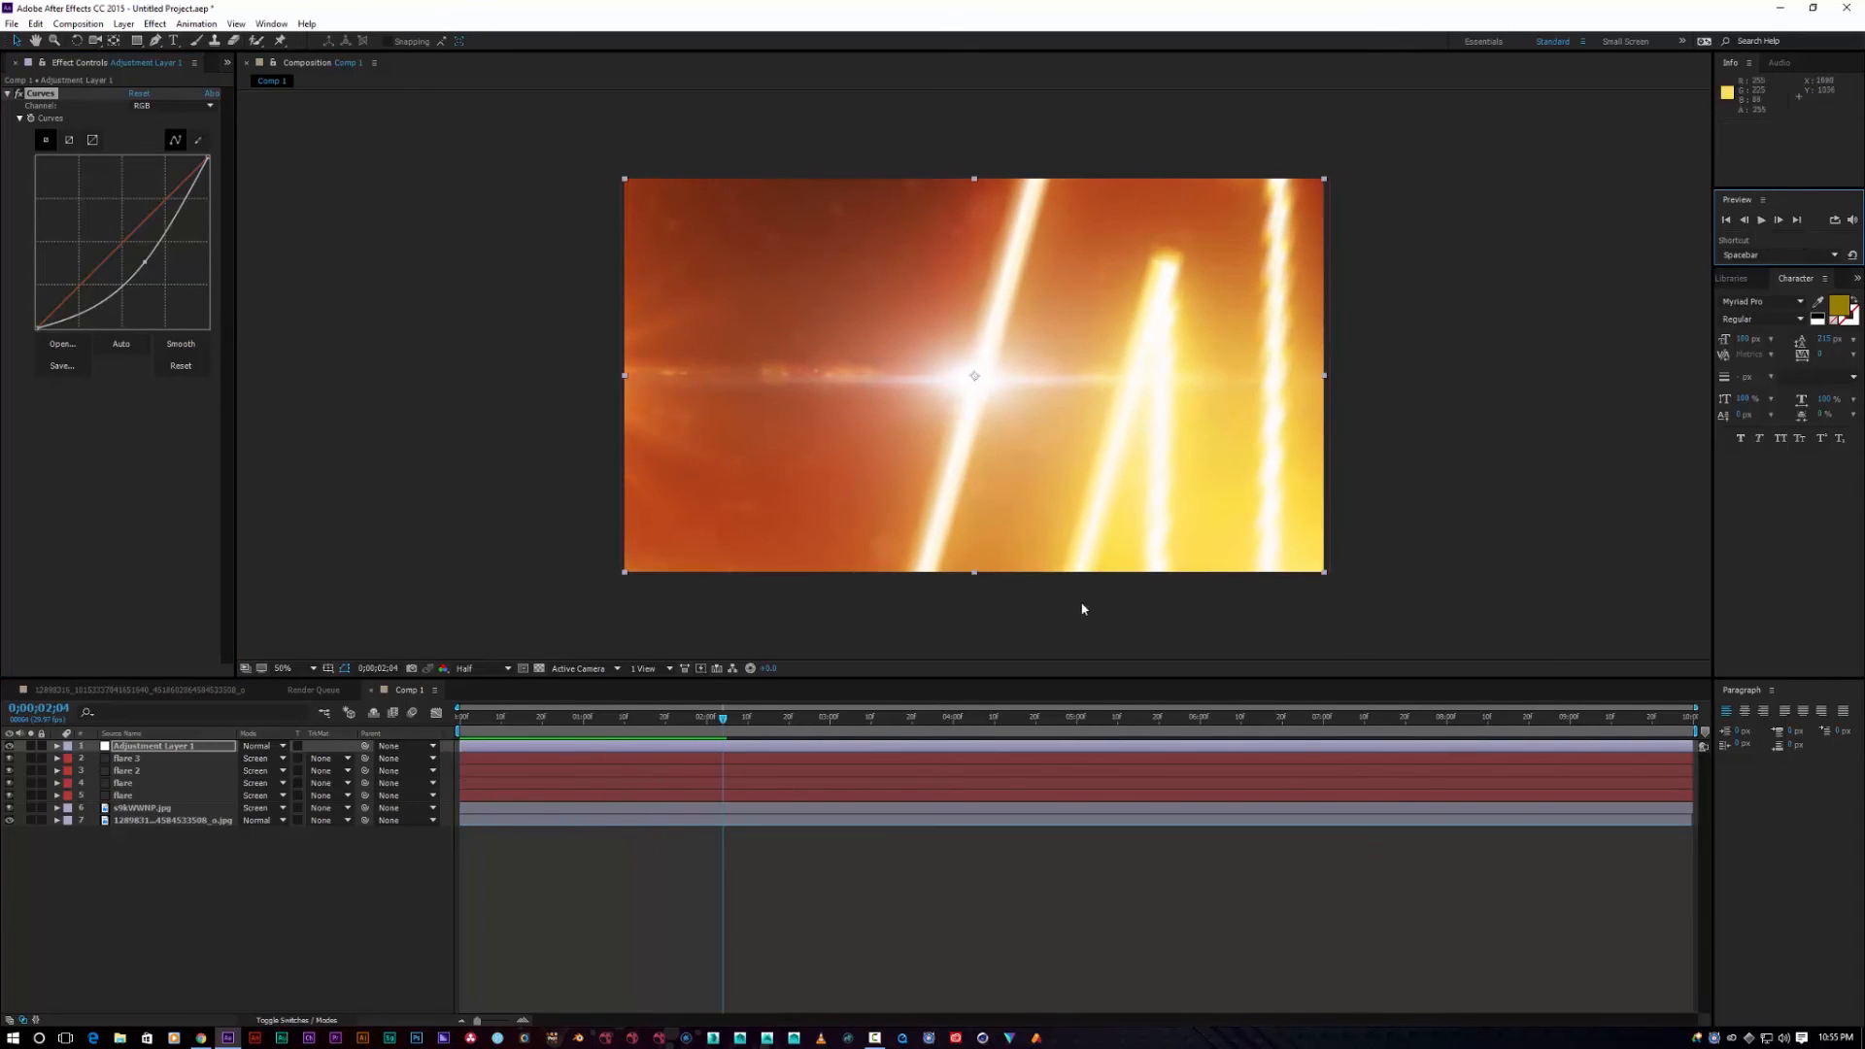
pyautogui.moveTo(722, 723); pyautogui.dragTo(406, 723)
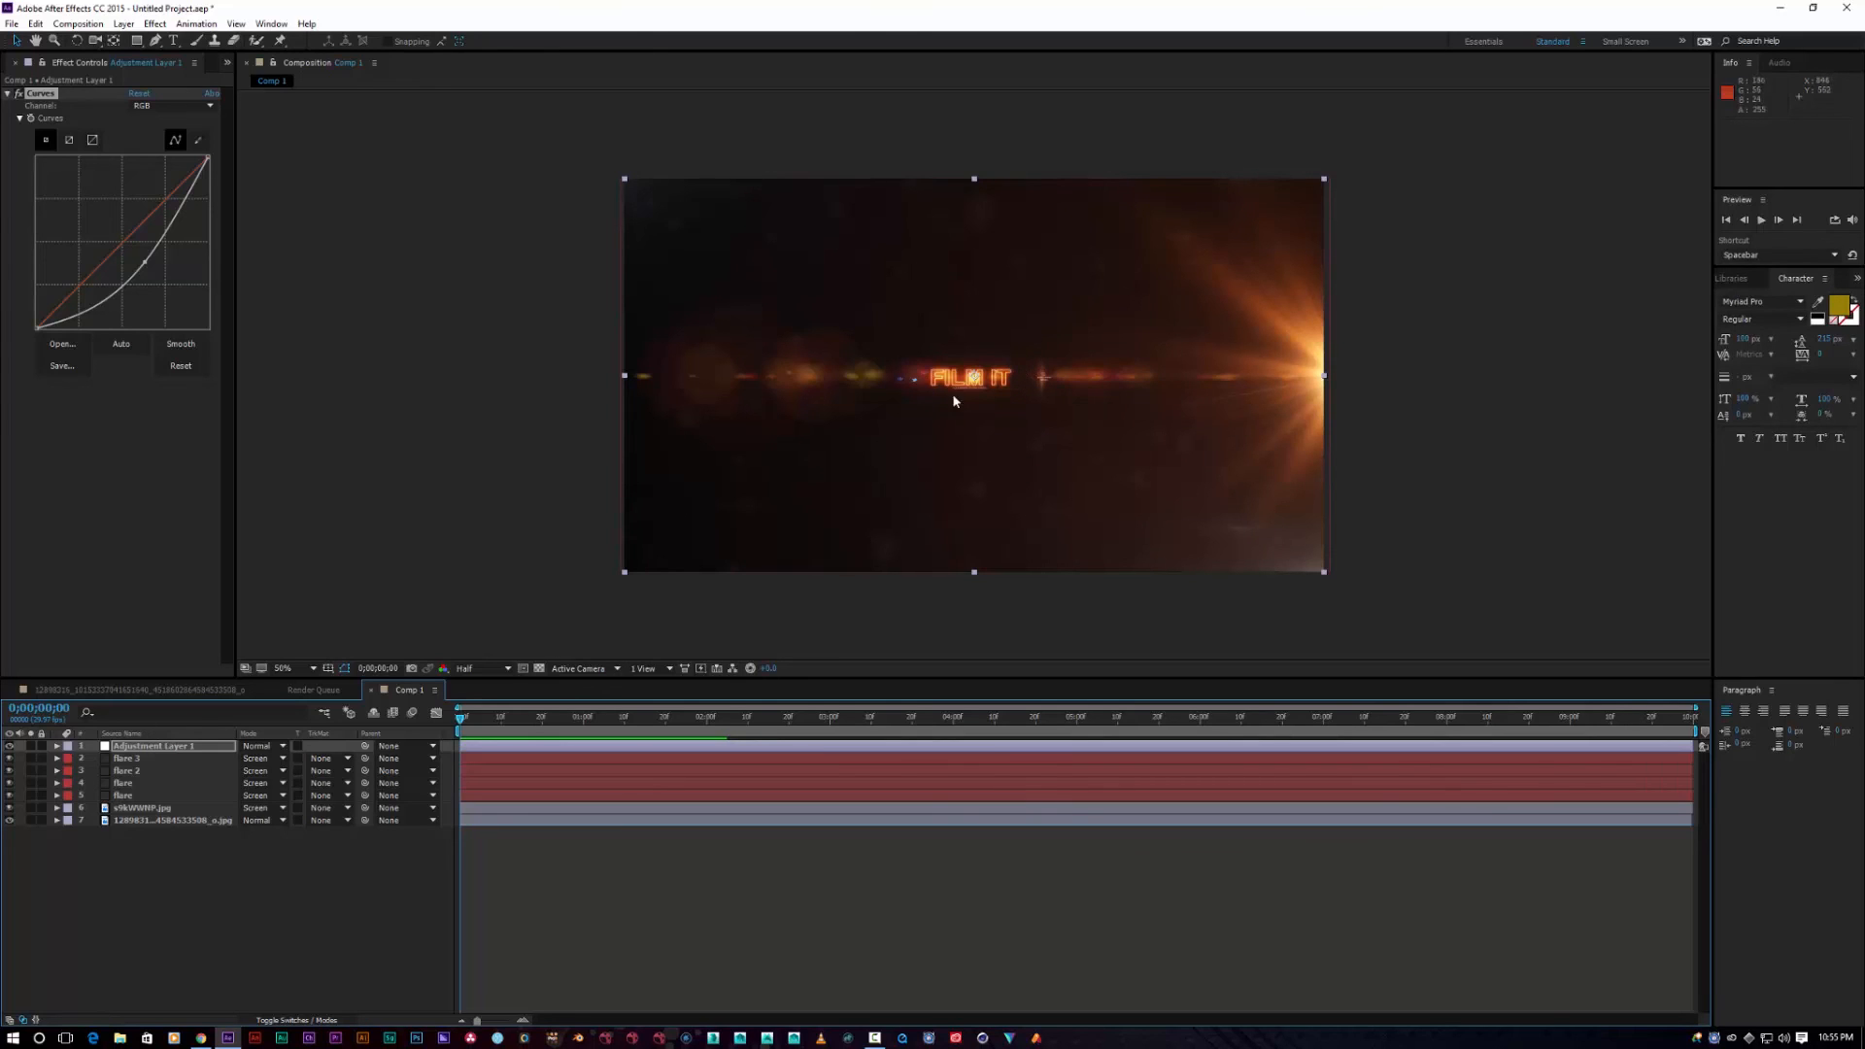
pyautogui.click(1763, 221)
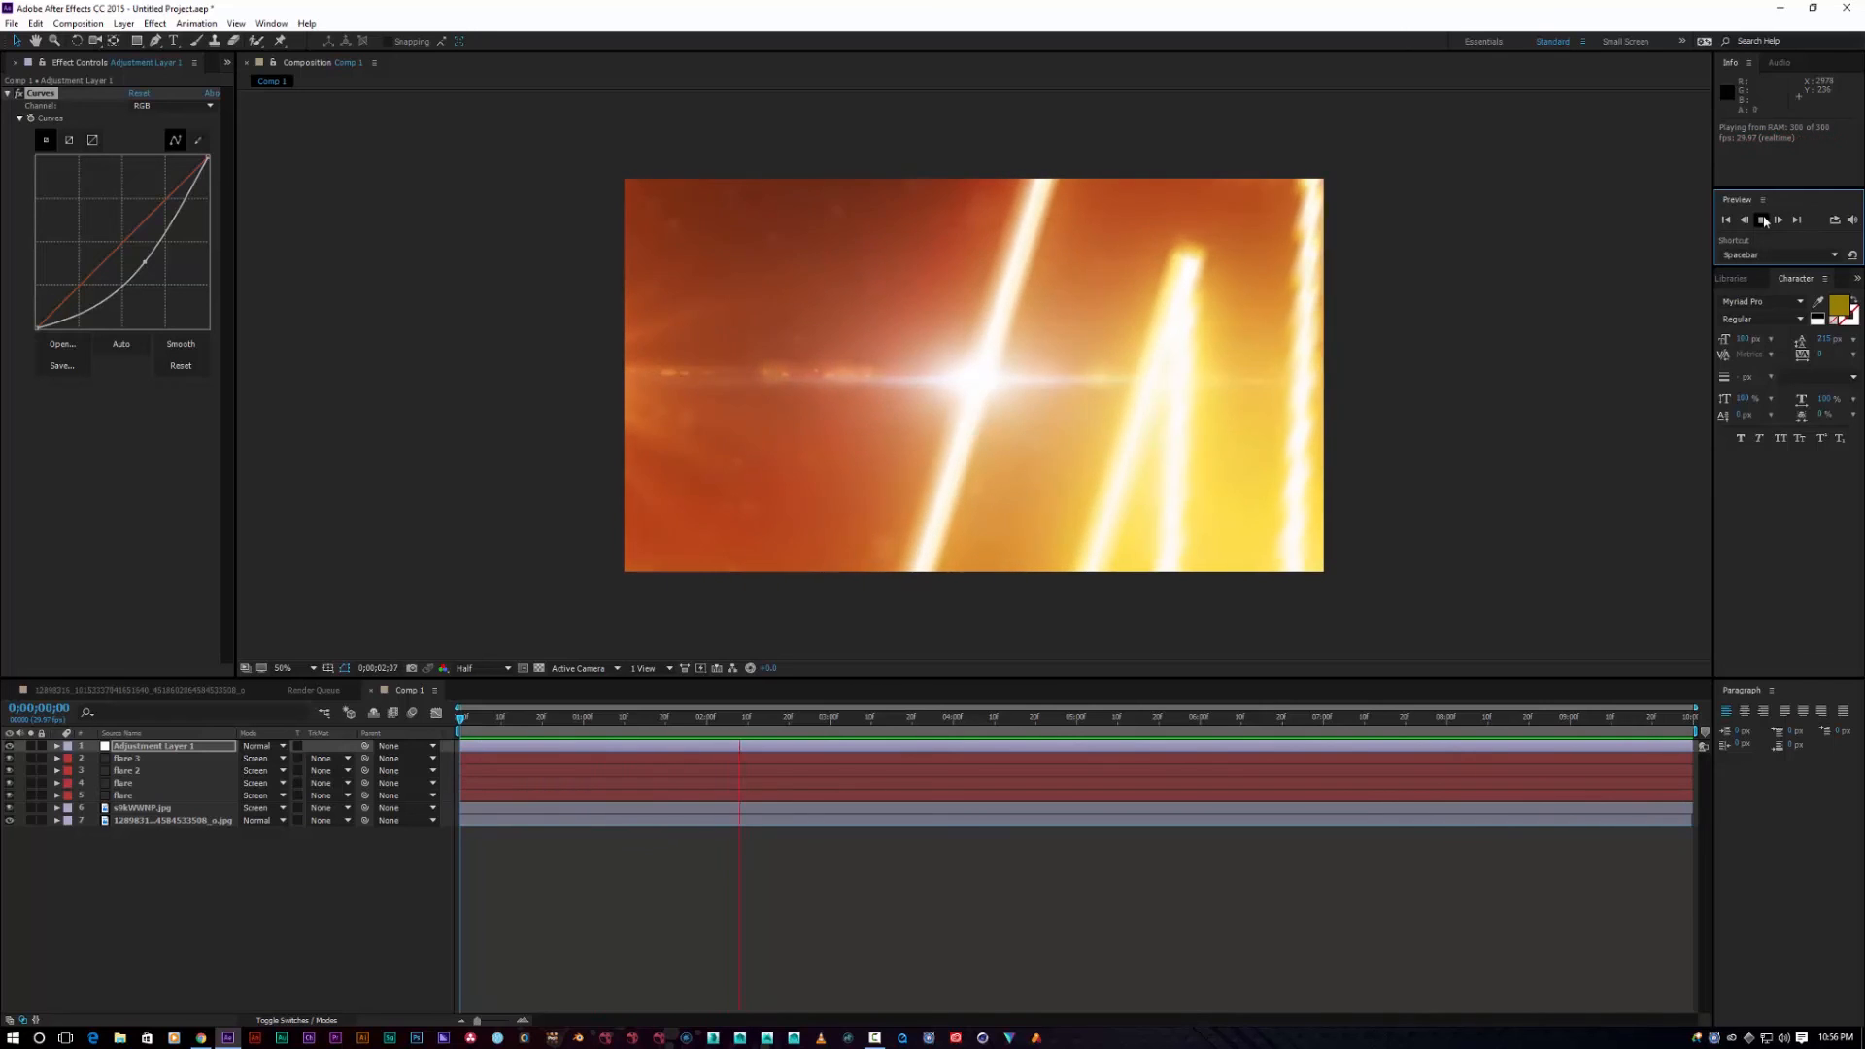
pyautogui.click(1082, 395)
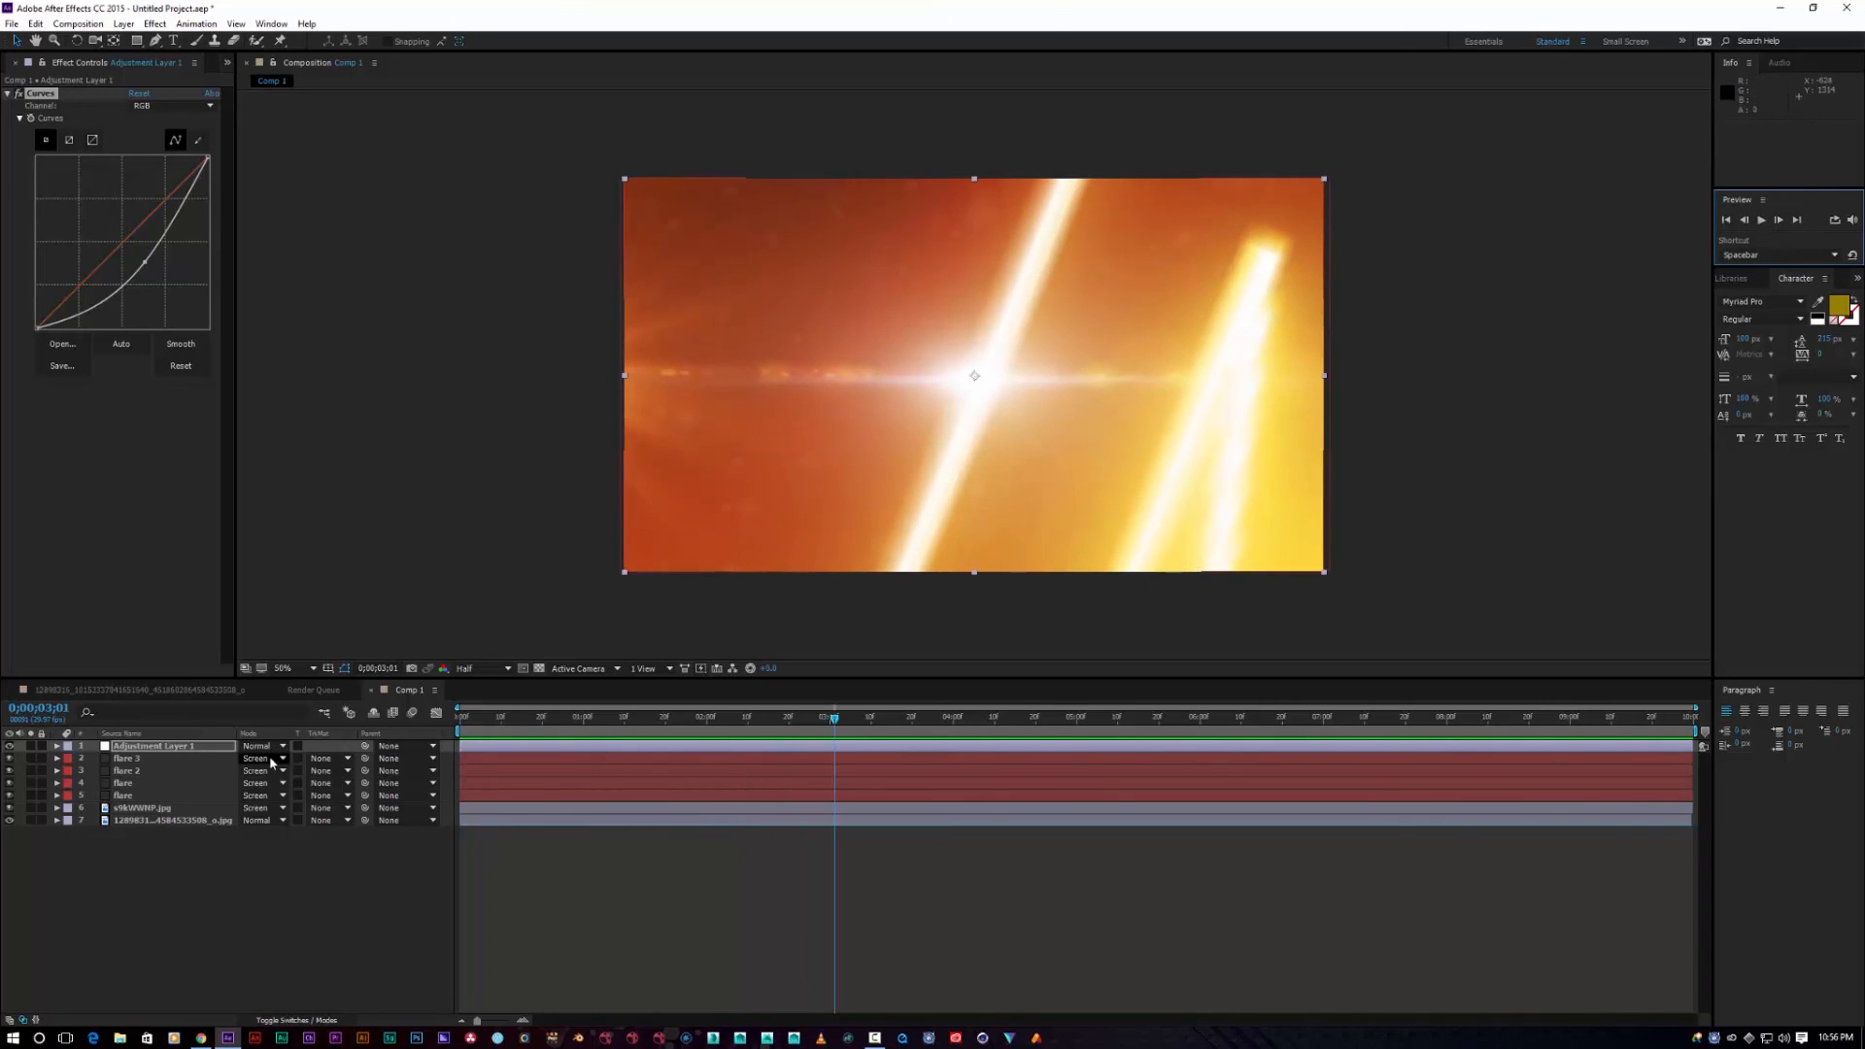
# Step: Expand the background image layer's Transform properties and select that layer
pyautogui.click(55, 808)
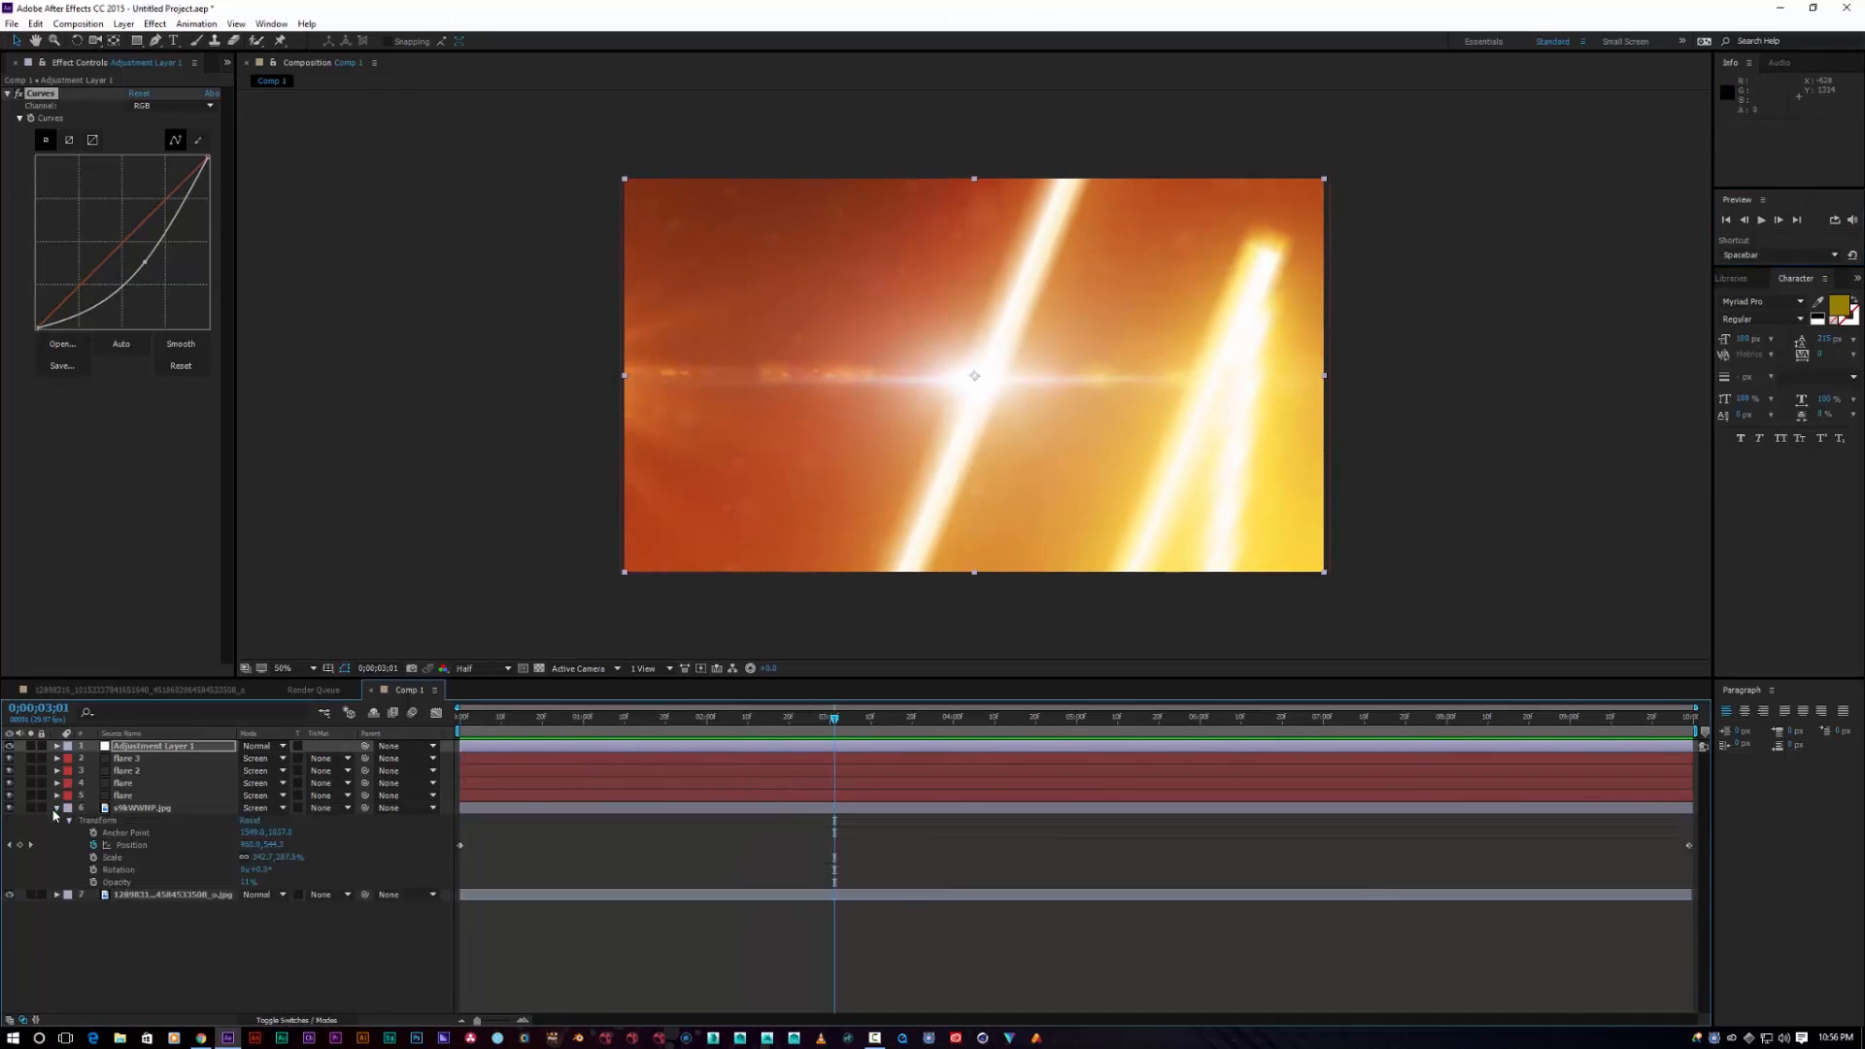
pyautogui.click(55, 808)
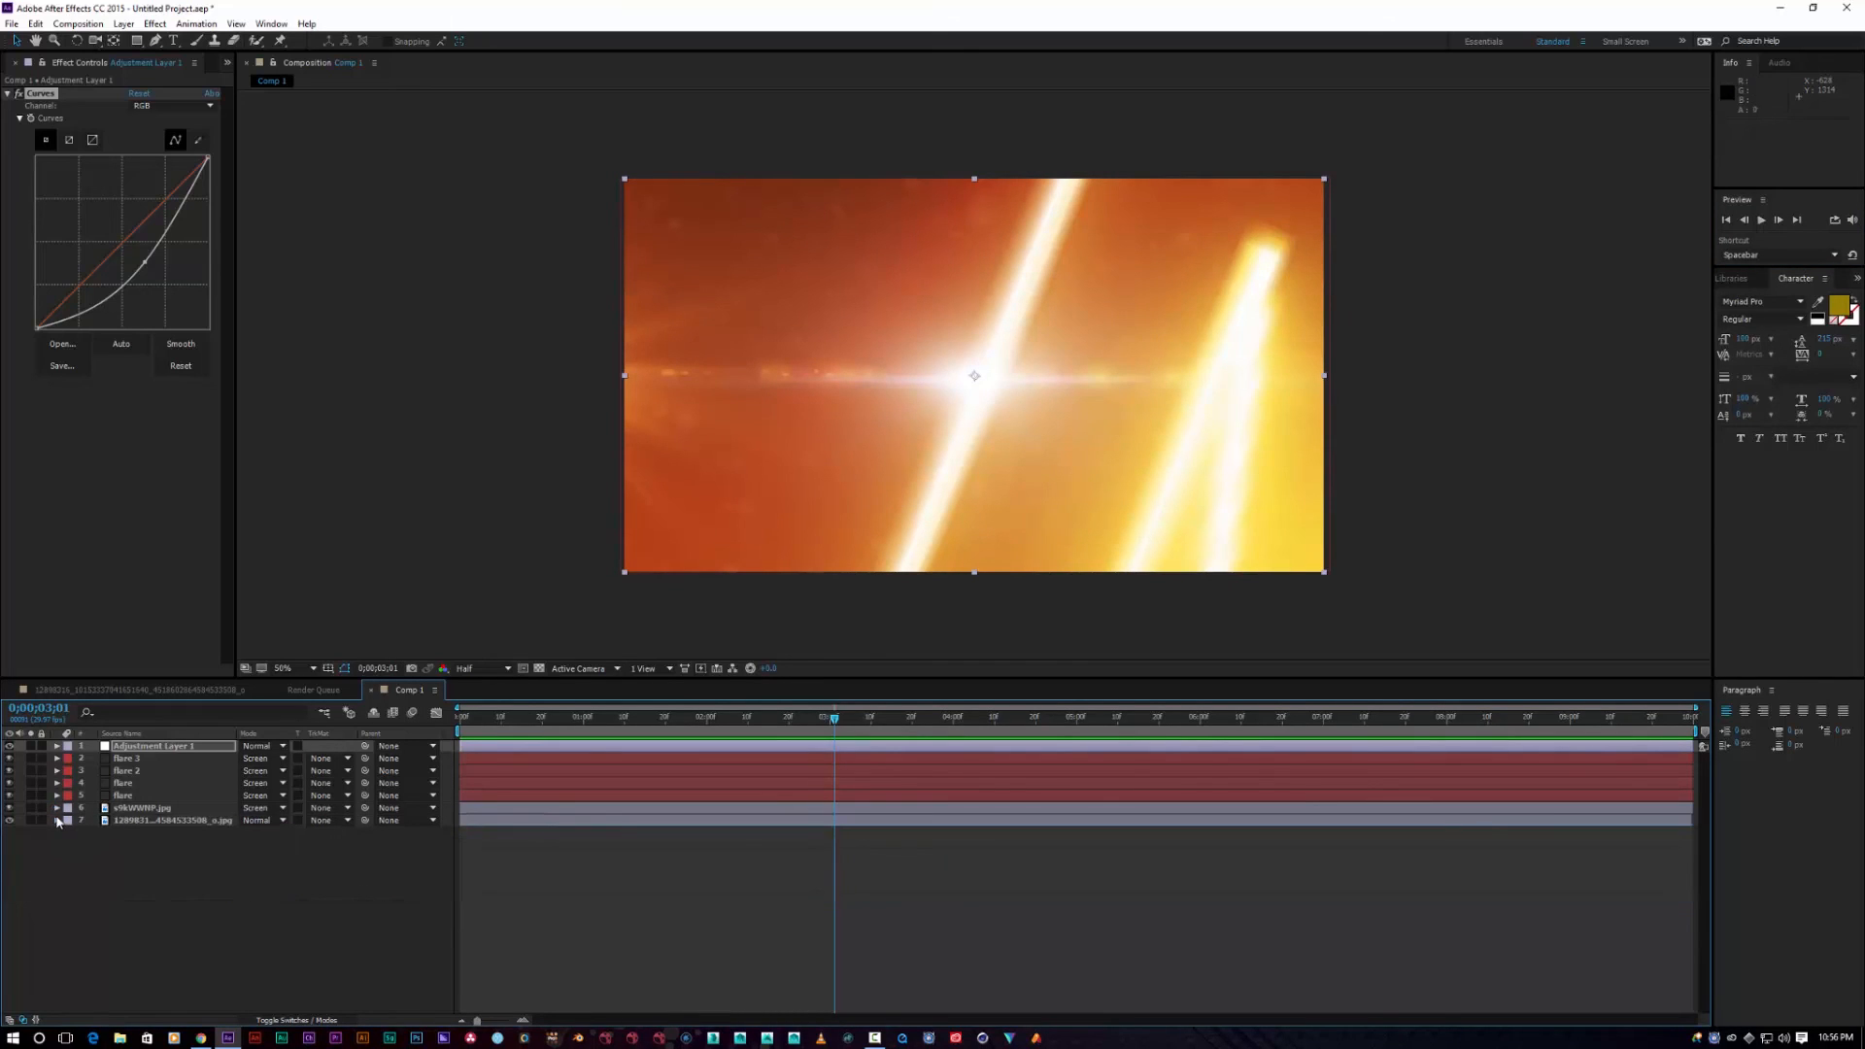
pyautogui.click(57, 821)
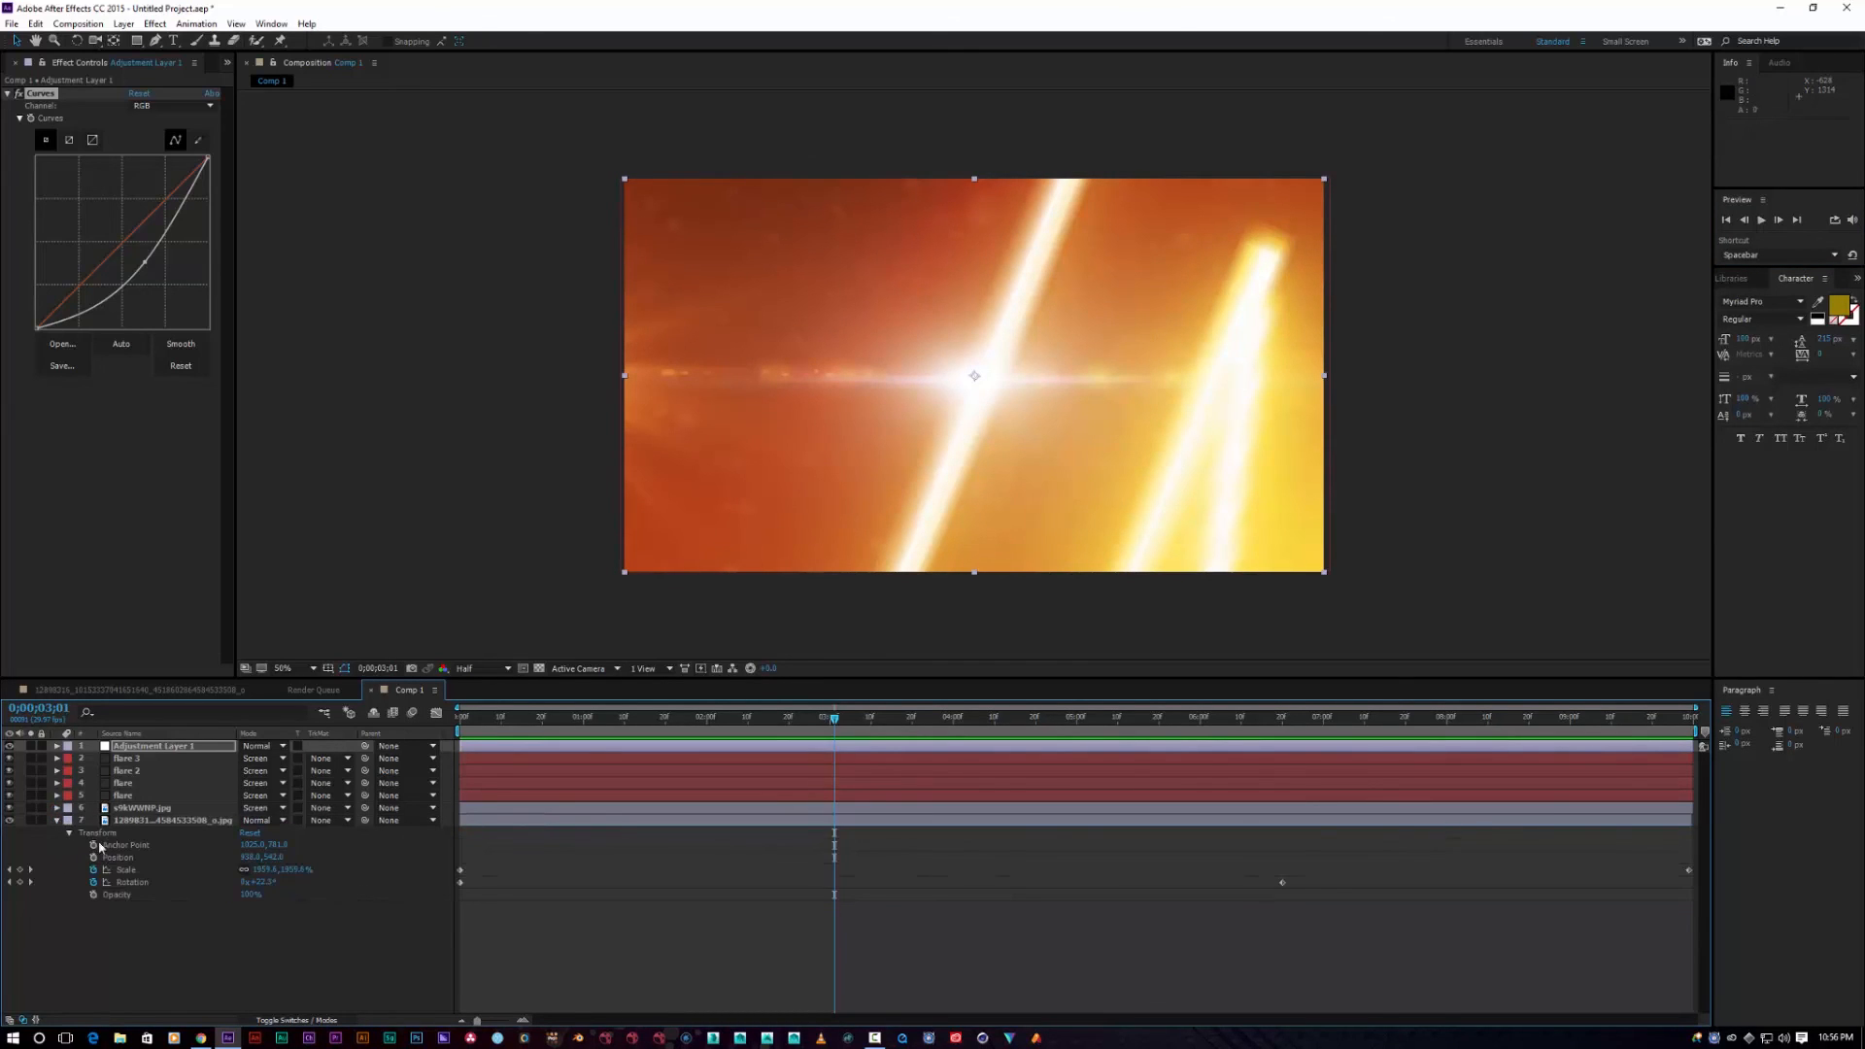
pyautogui.click(141, 812)
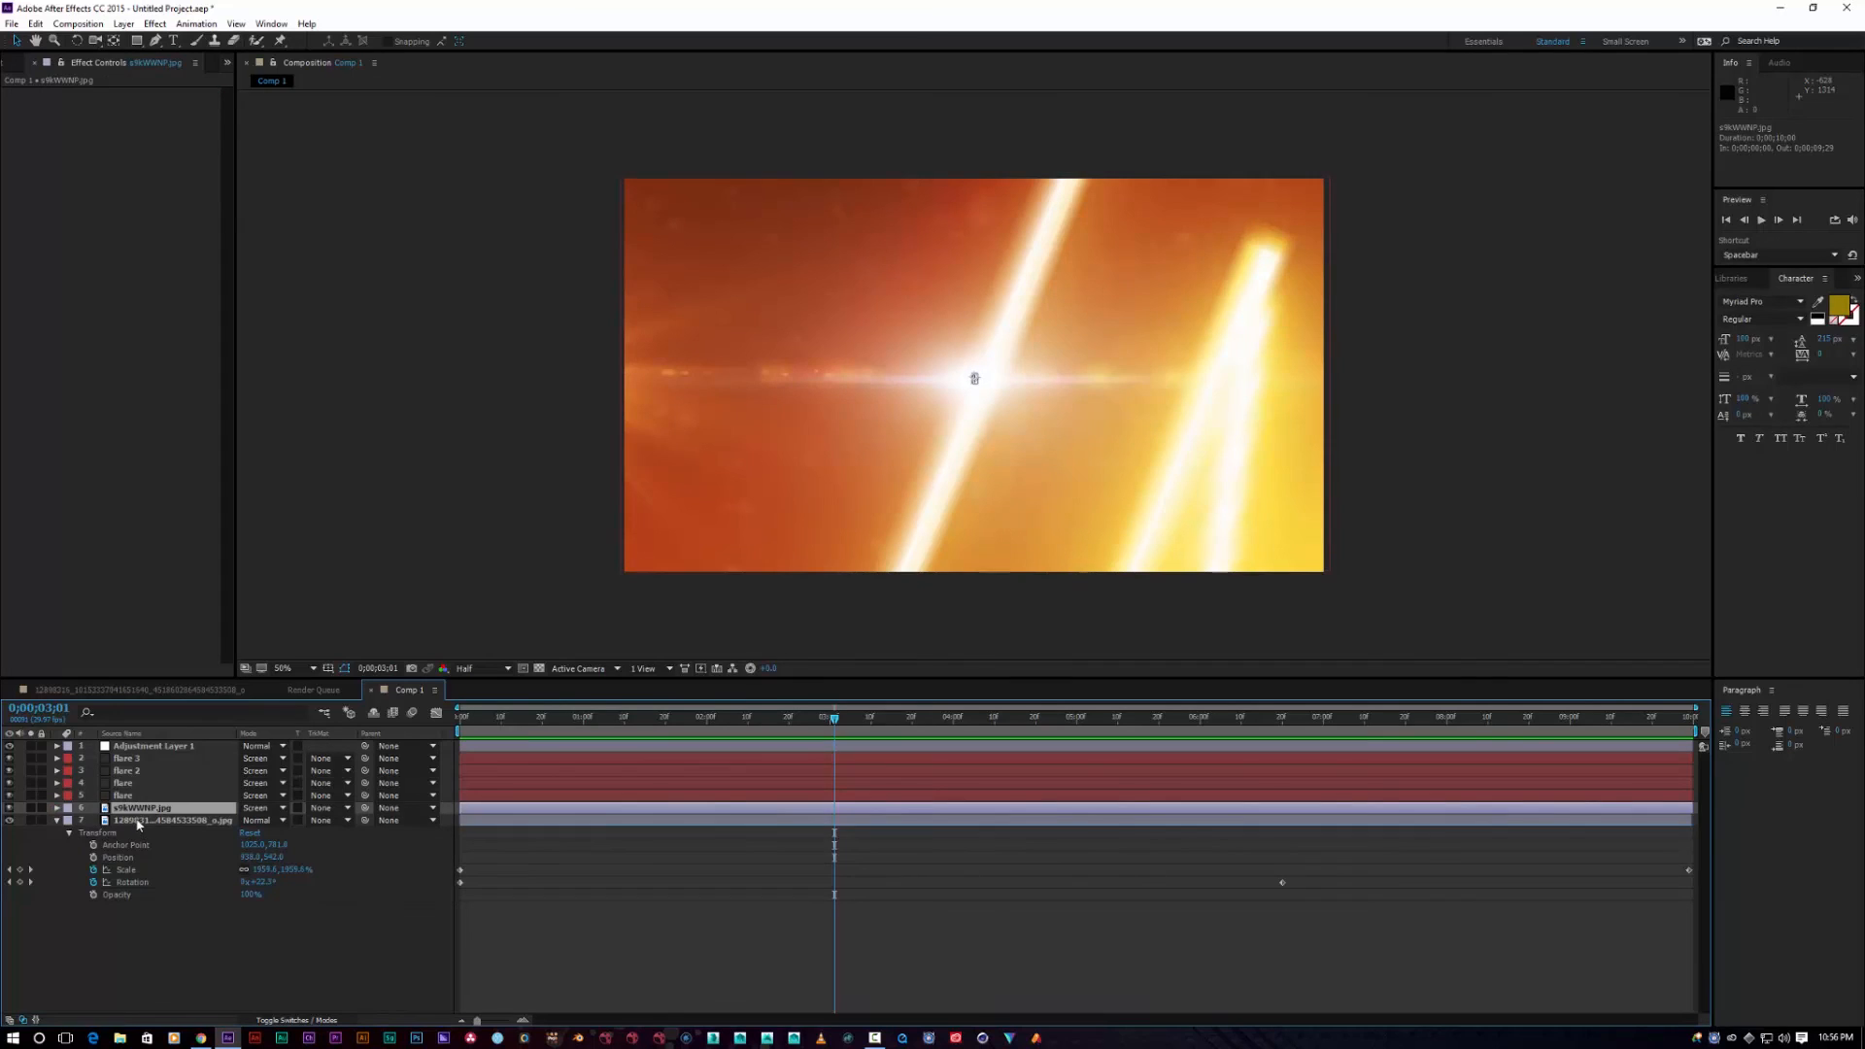
pyautogui.click(138, 821)
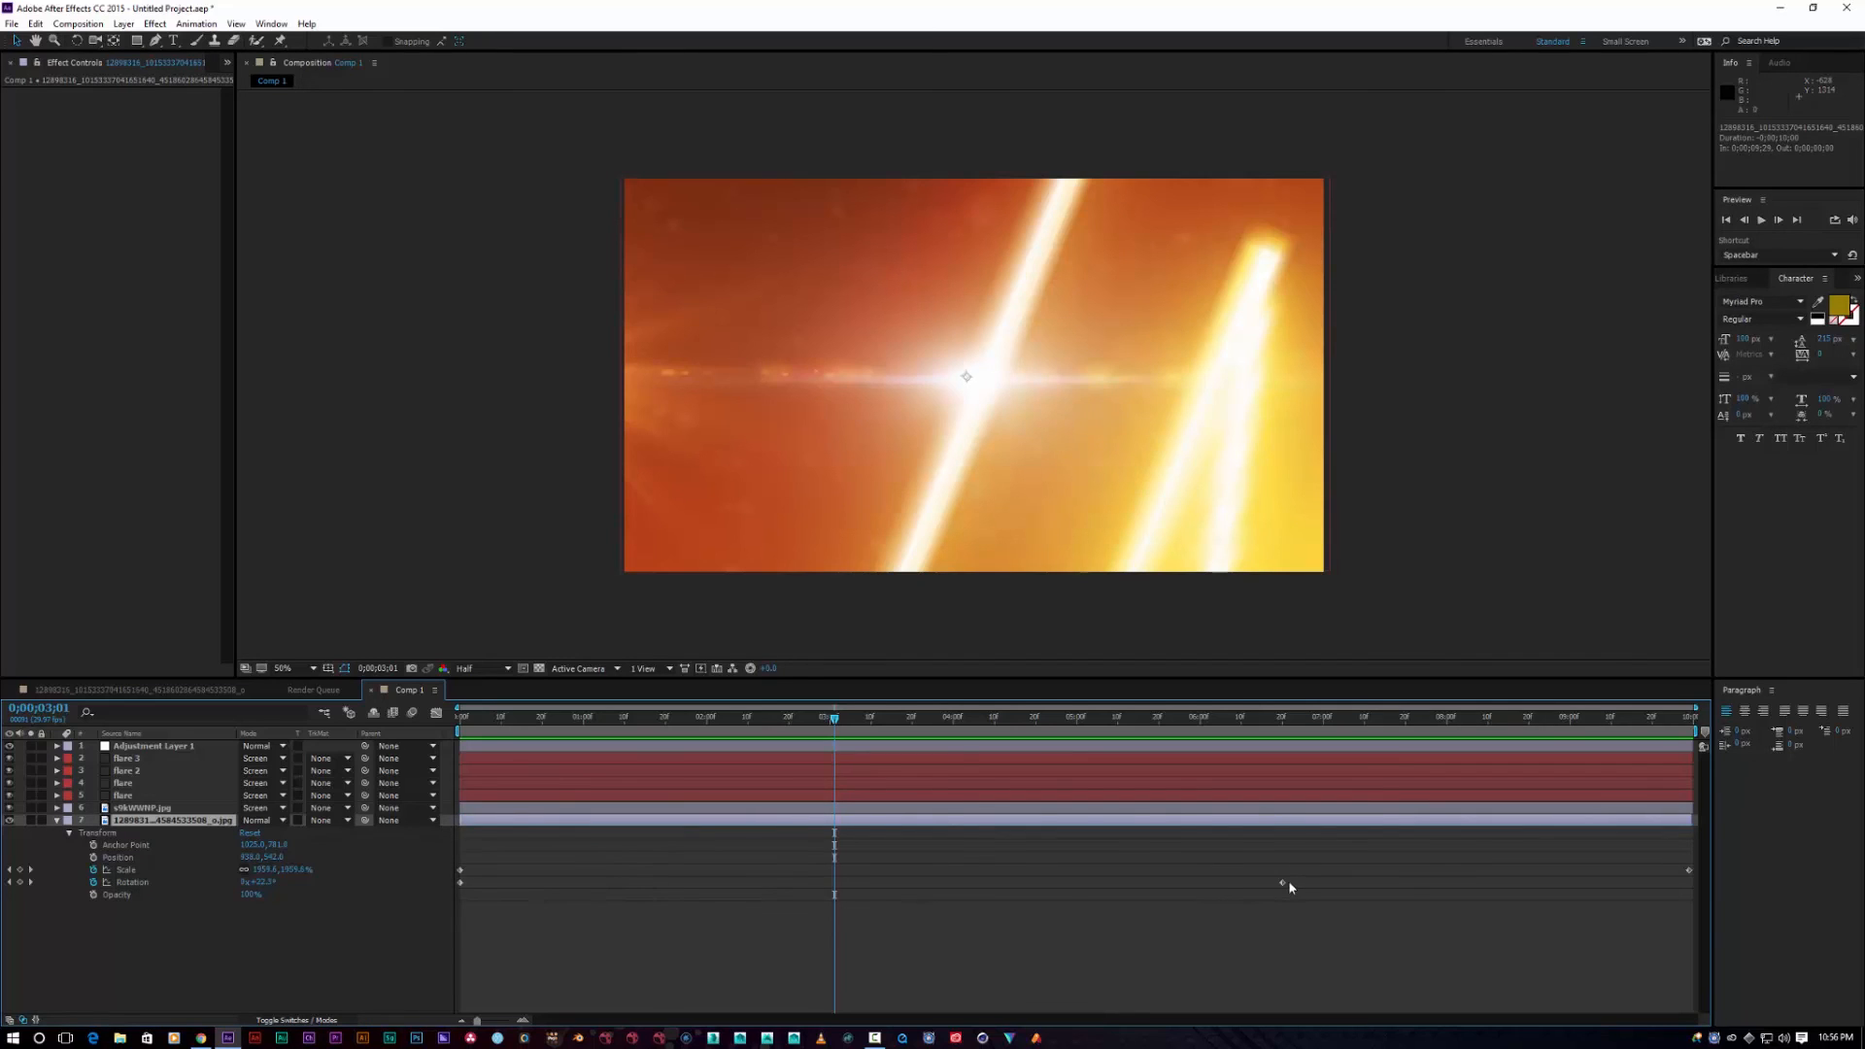
# Step: Move the Rotation keyframe to about 6;20, set Rotation to 72.2°, delete the extra keyframe, and preview
pyautogui.moveTo(1282, 882); pyautogui.dragTo(1556, 884)
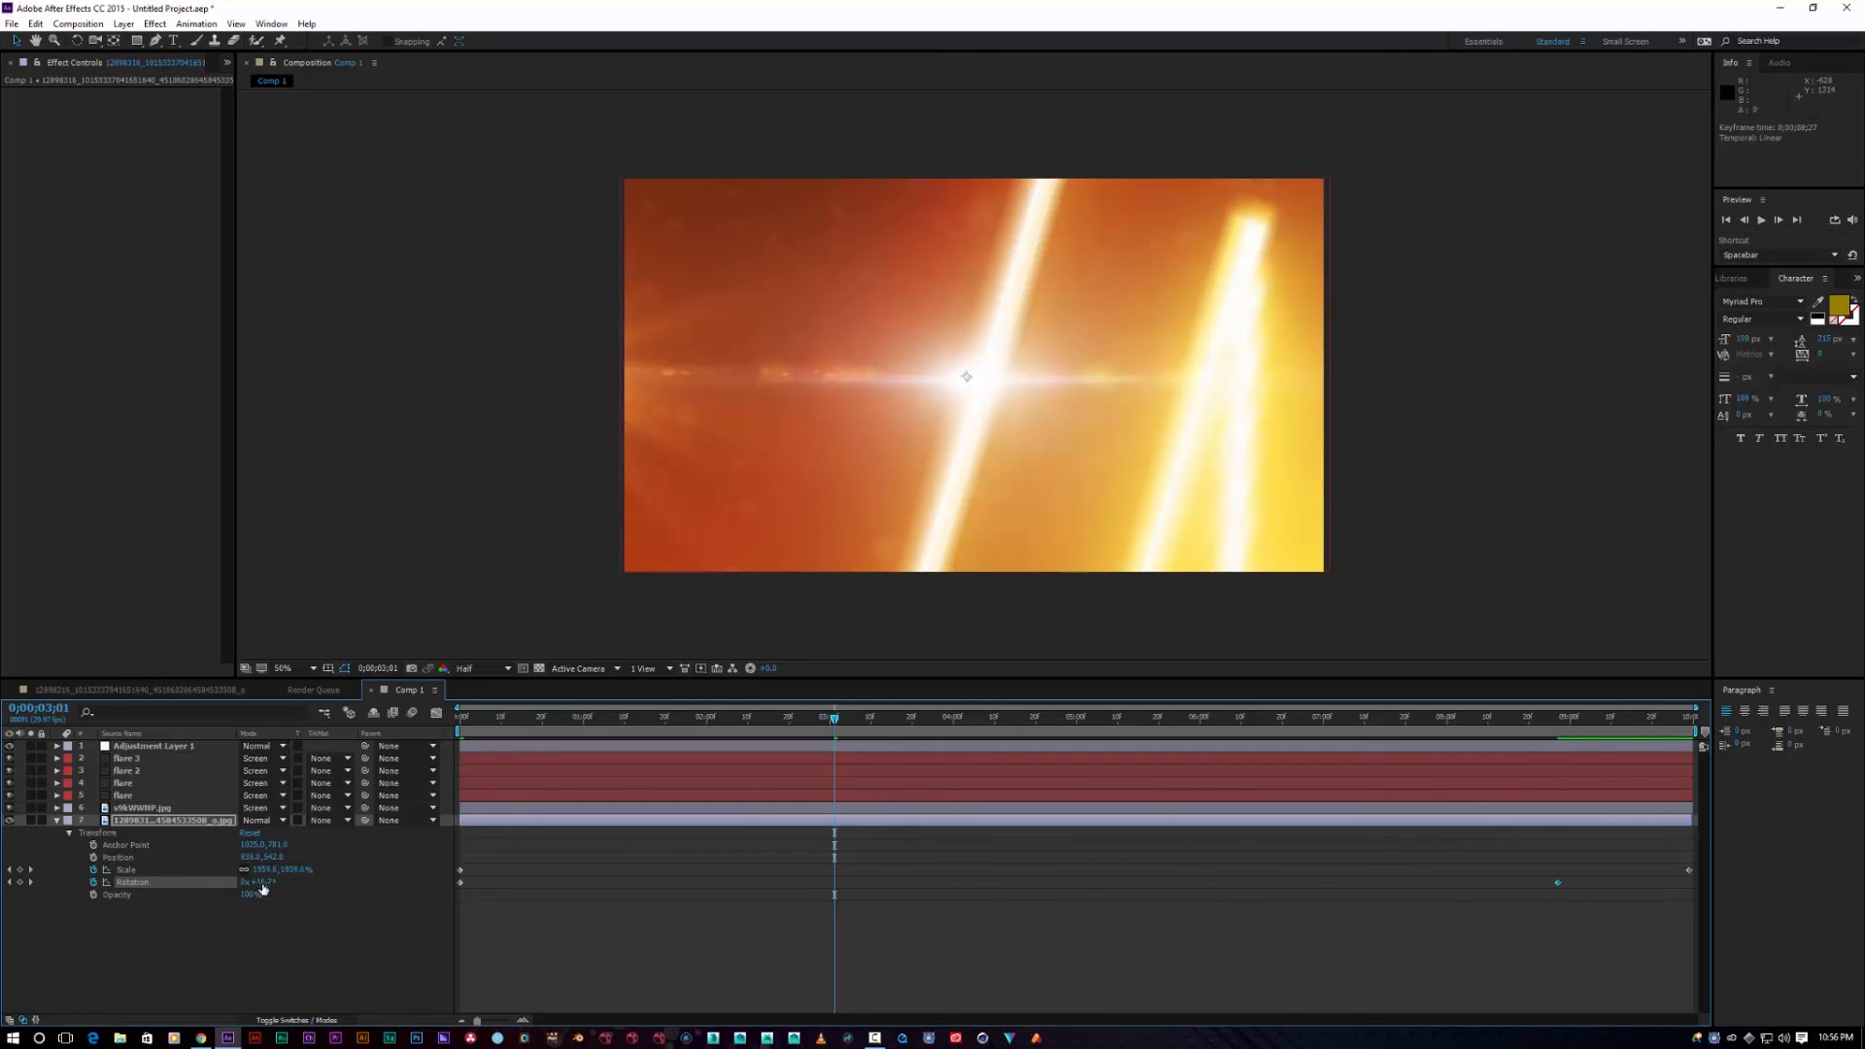
pyautogui.moveTo(263, 883); pyautogui.dragTo(308, 896)
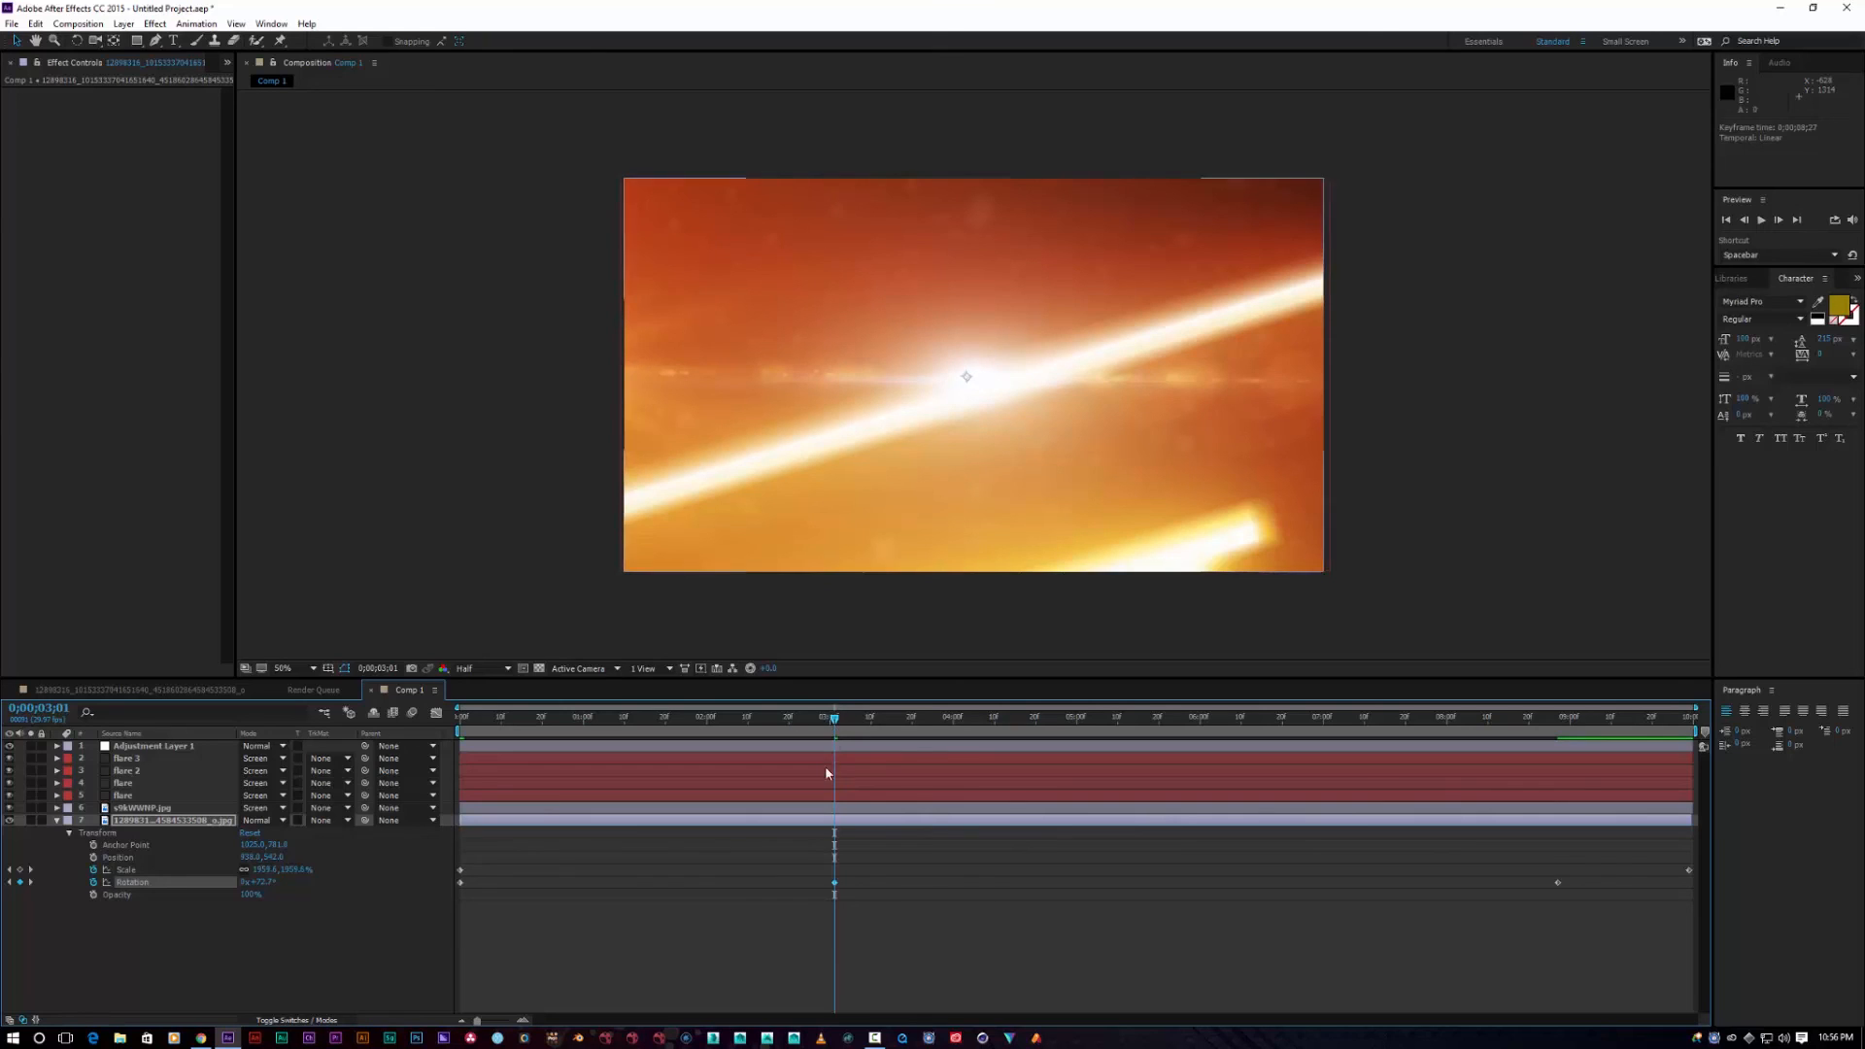
pyautogui.moveTo(835, 883); pyautogui.dragTo(1605, 883)
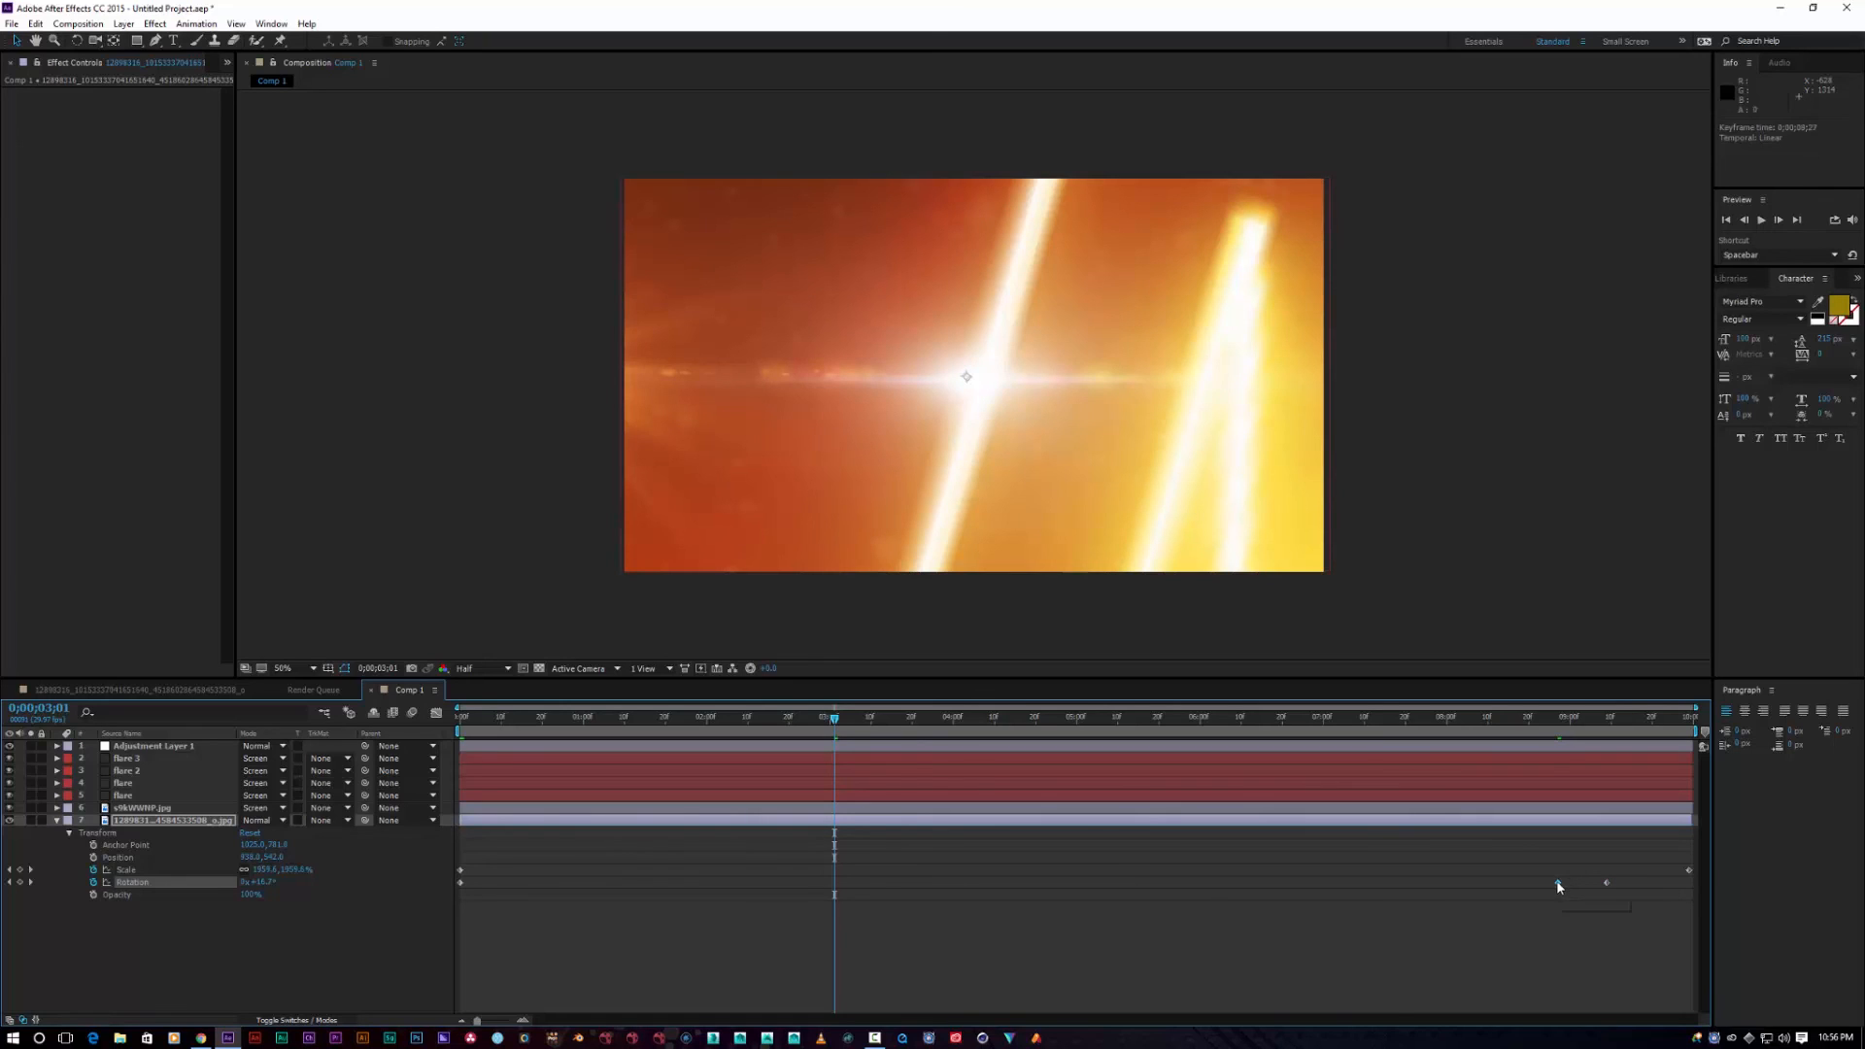
pyautogui.press('Delete')
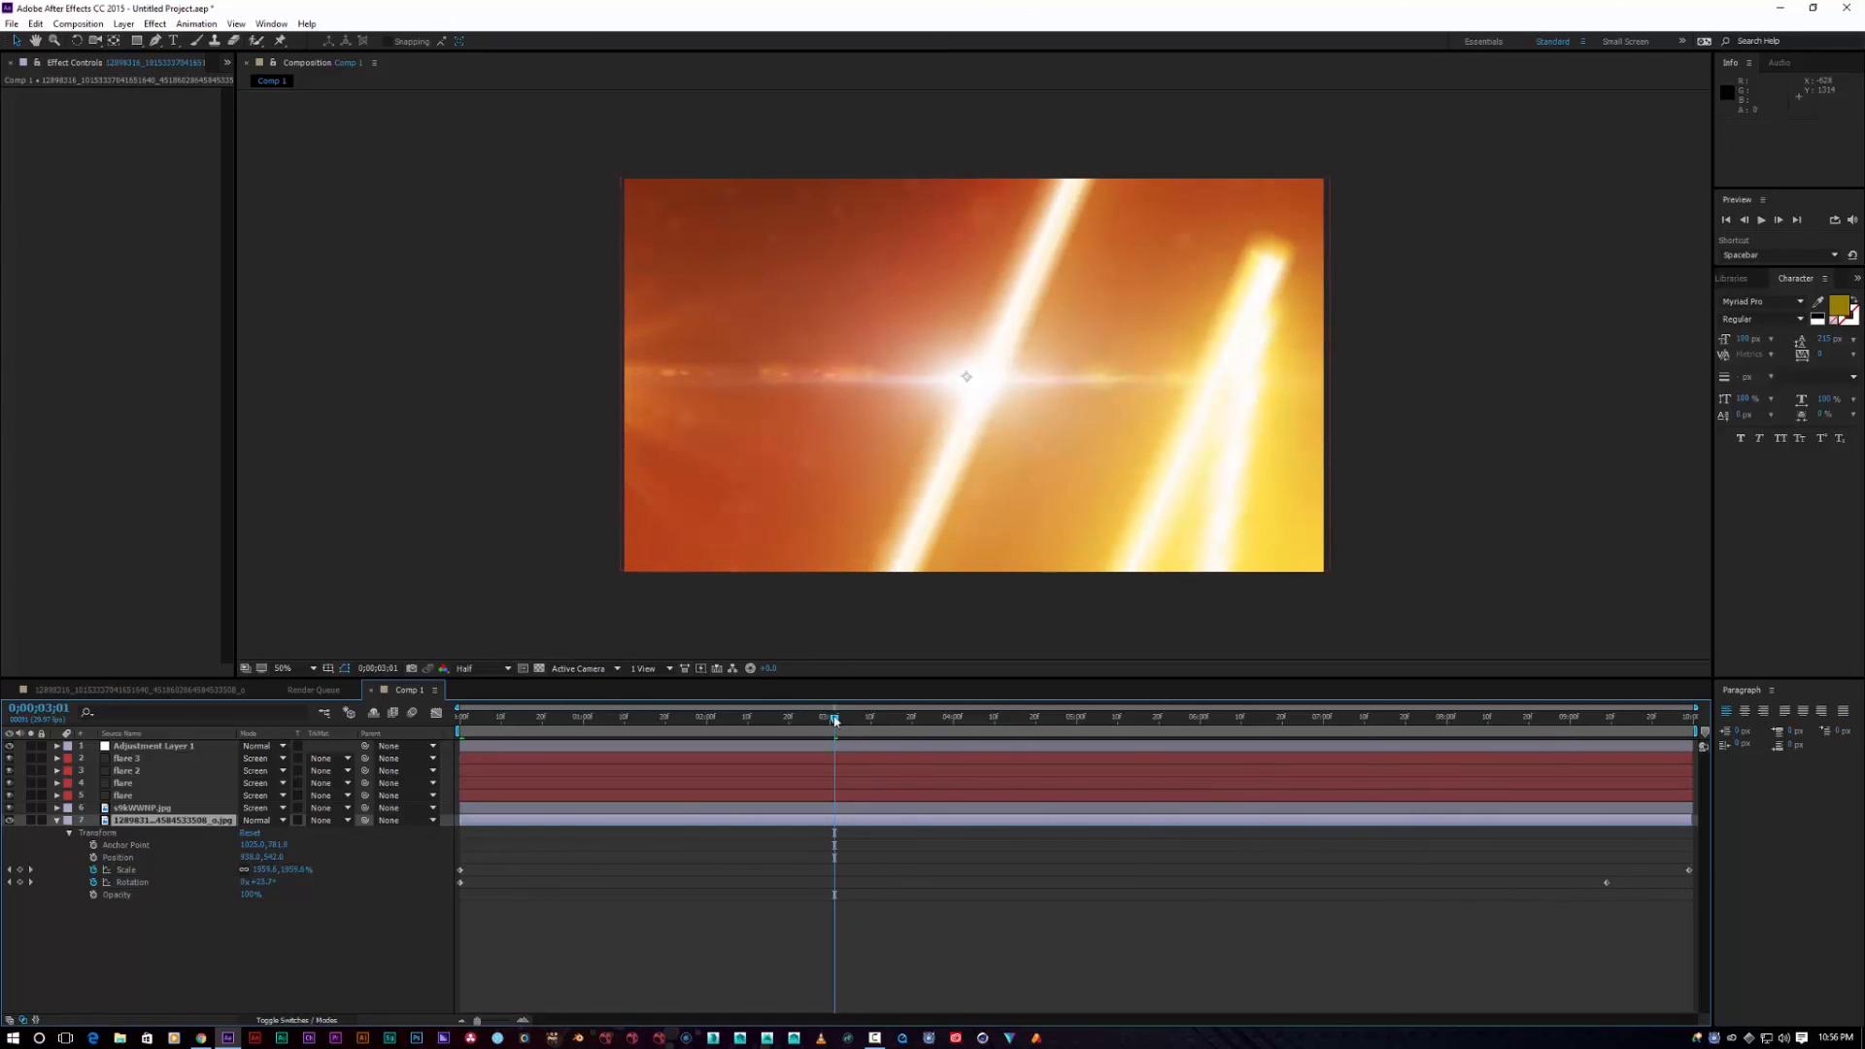
pyautogui.press('space')
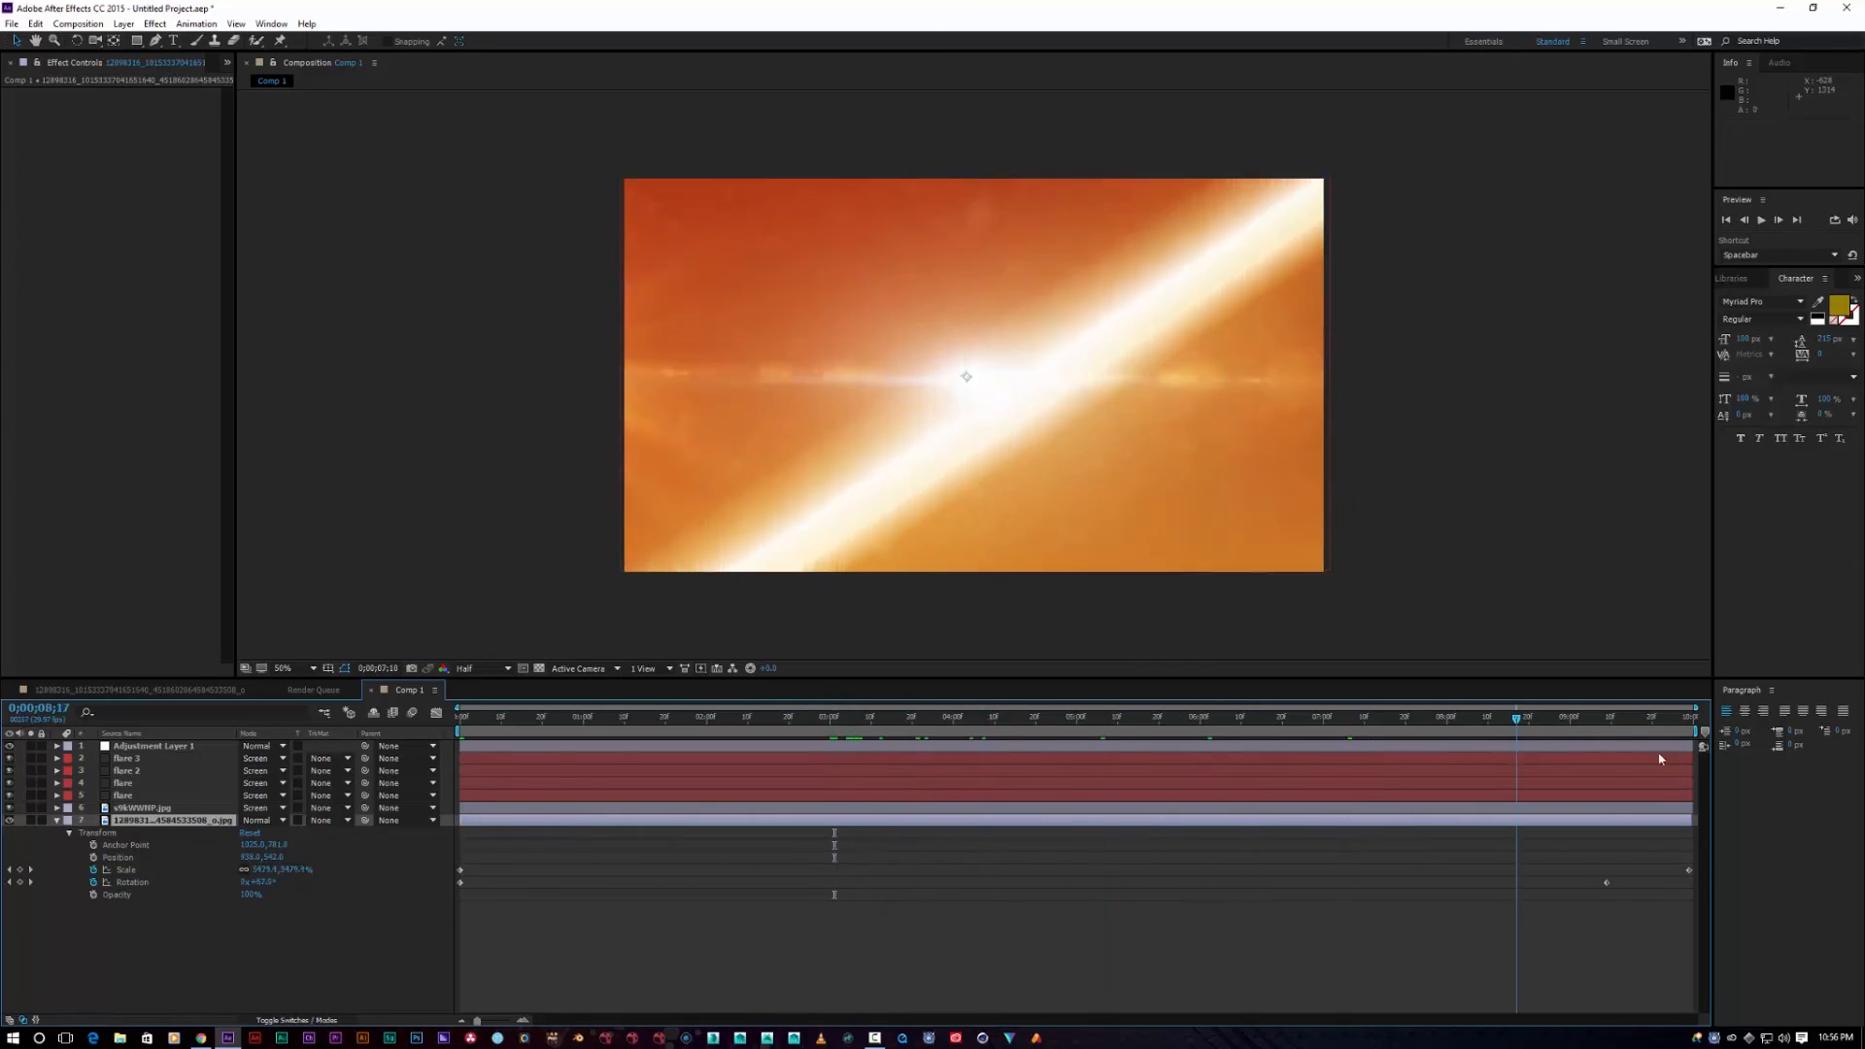